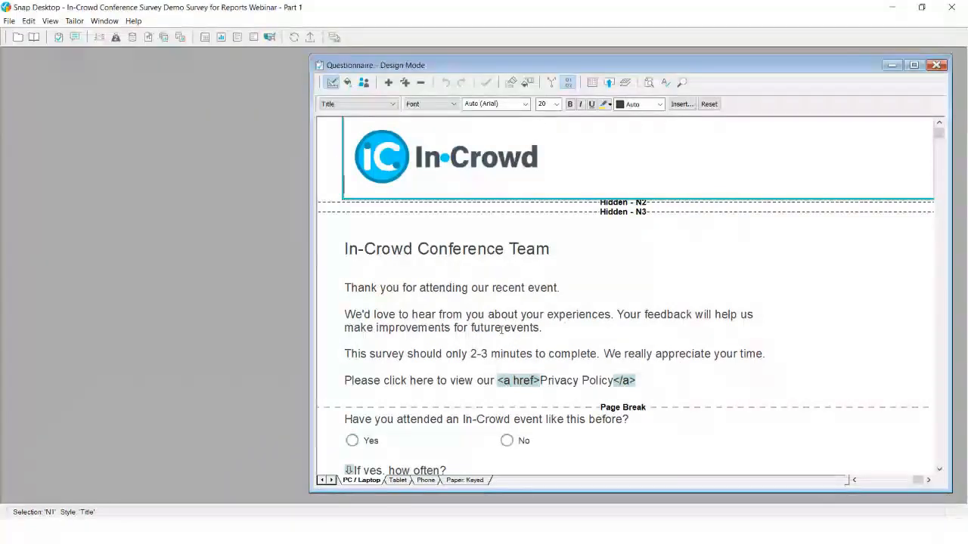
# Step: Publish the PC / Laptop questionnaire with the Preview only method and advance past the survey's introduction page
pyautogui.click(608, 84)
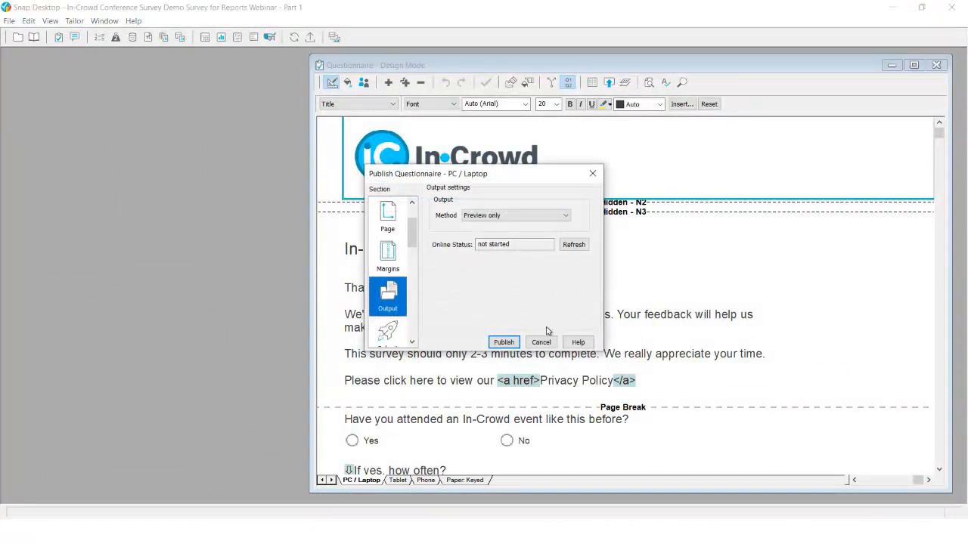
pyautogui.click(504, 342)
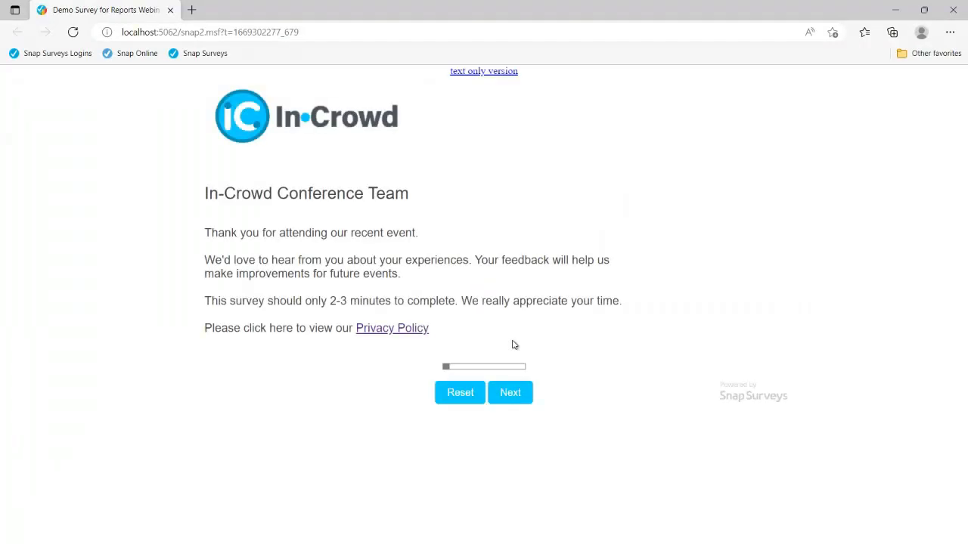
pyautogui.click(510, 393)
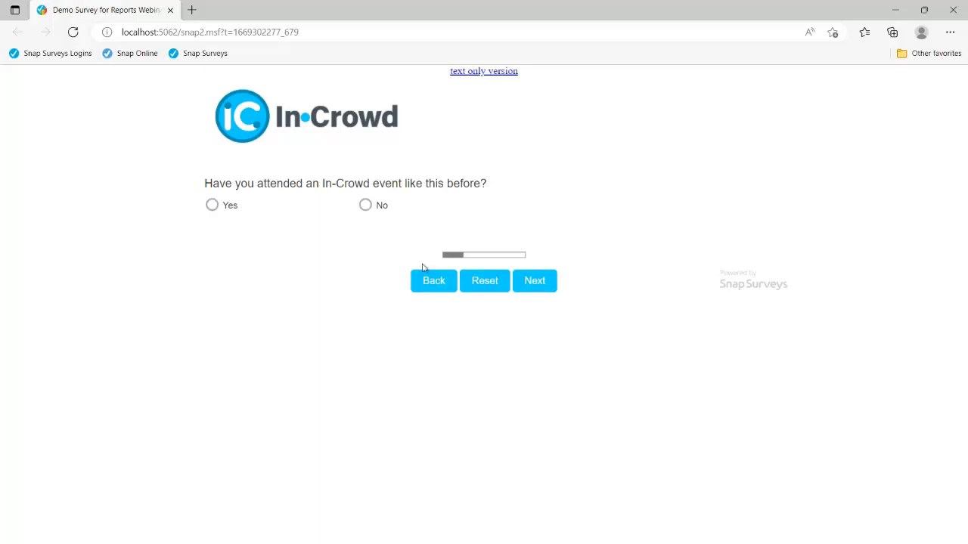
# Step: Answer Yes to having attended an In-Crowd event before, choose Once before as the frequency, and continue to the following page
pyautogui.click(364, 207)
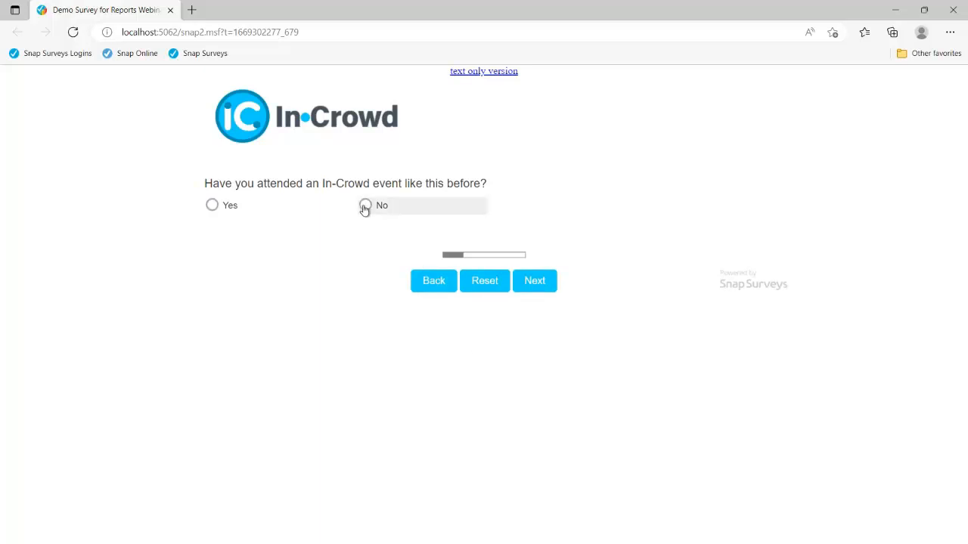
pyautogui.click(210, 205)
pyautogui.click(251, 262)
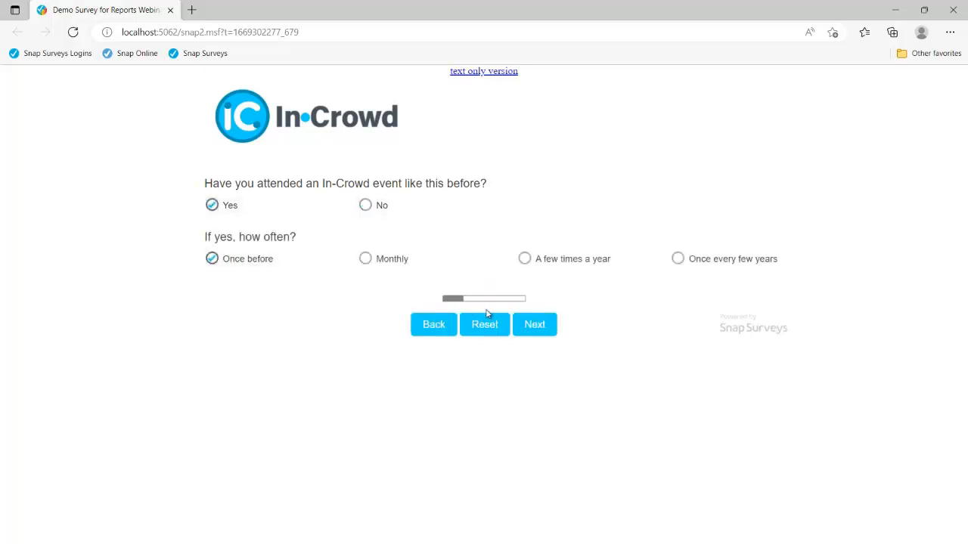
pyautogui.click(538, 324)
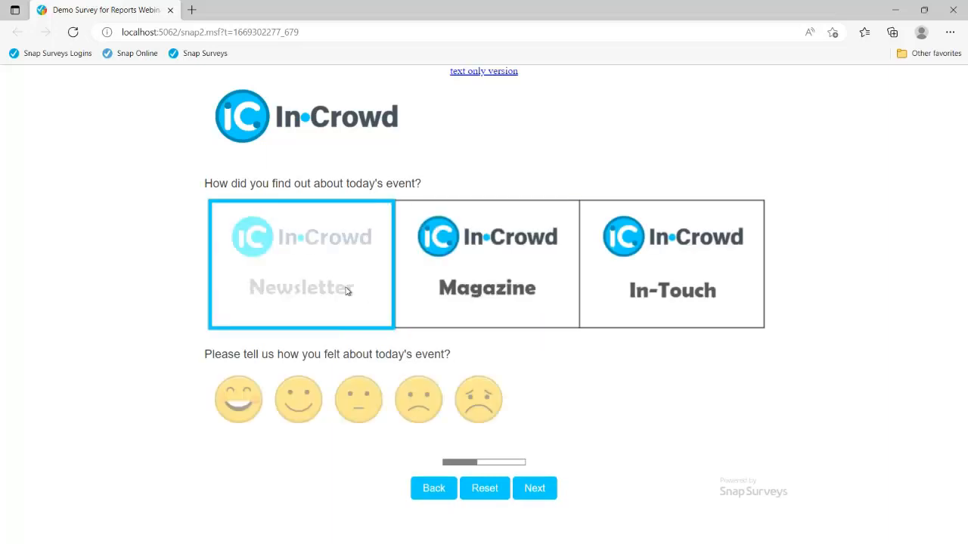
# Step: Choose Magazine and In-Touch as how the event was found, rate the event with the slightly sad face, and continue
pyautogui.click(459, 285)
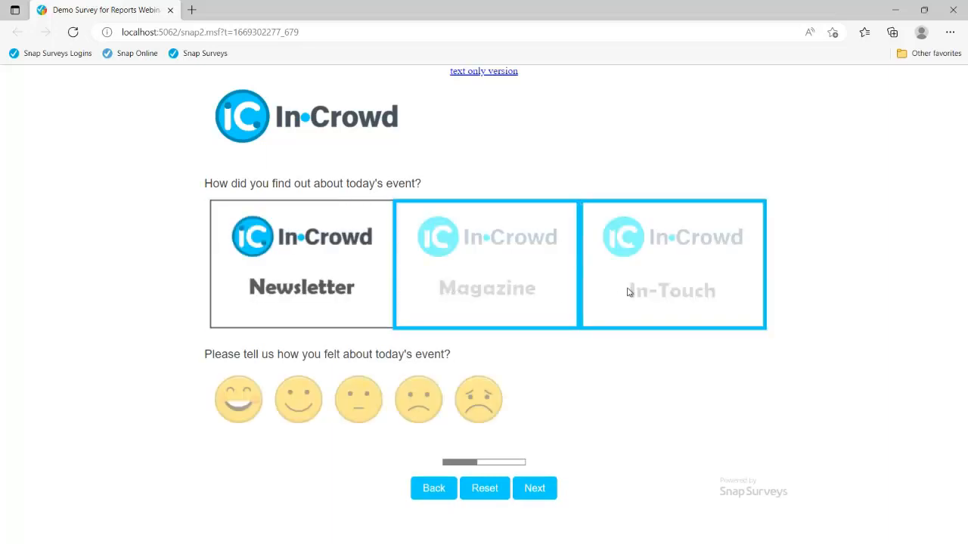
pyautogui.click(478, 392)
pyautogui.click(363, 397)
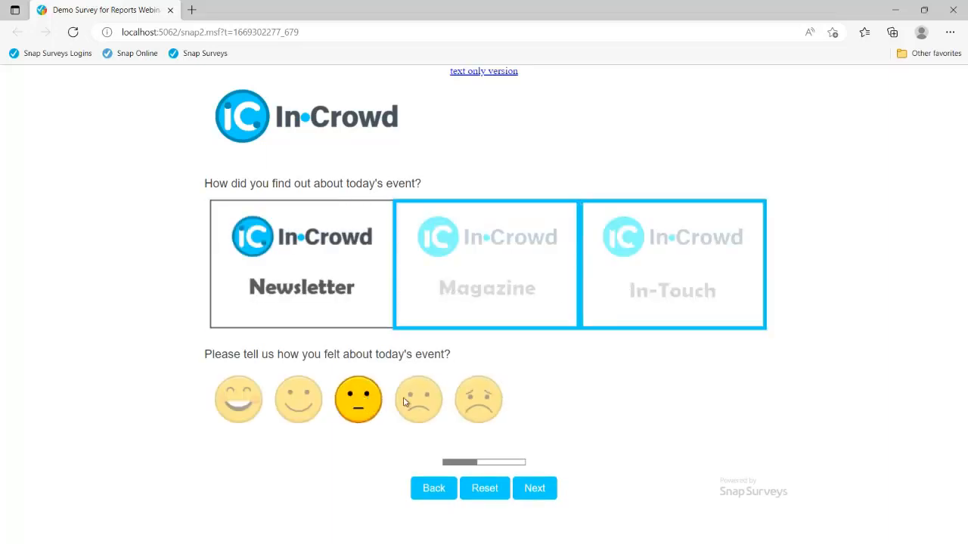
pyautogui.click(404, 401)
pyautogui.click(527, 488)
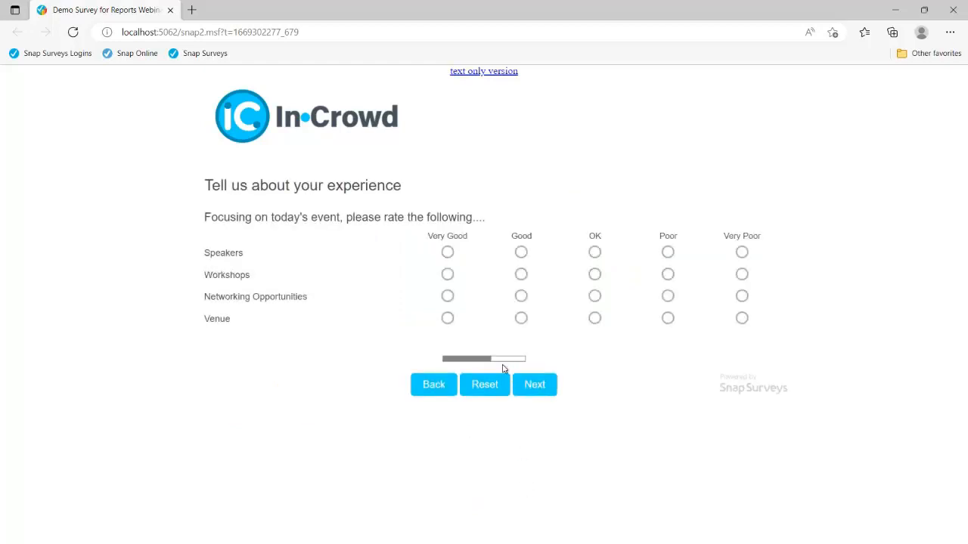
# Step: Rate Speakers and Workshops Very Good, Networking Opportunities Good and Venue OK, and continue to the following page
pyautogui.click(447, 253)
pyautogui.click(448, 275)
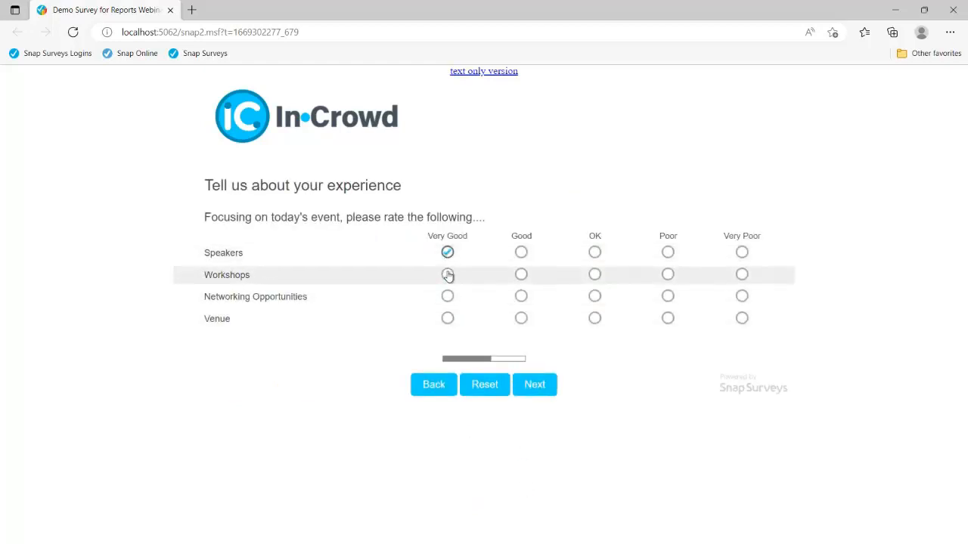
pyautogui.click(521, 297)
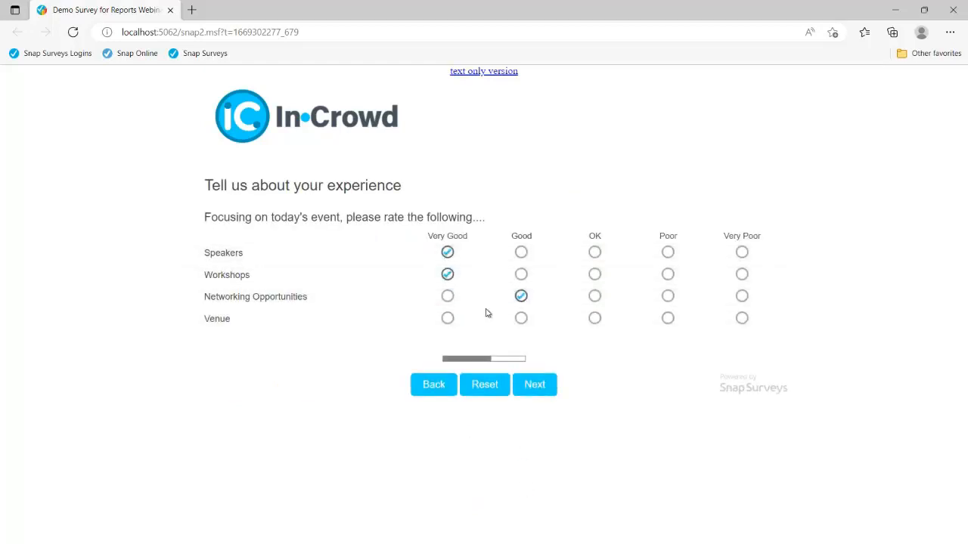
pyautogui.click(595, 320)
pyautogui.click(538, 393)
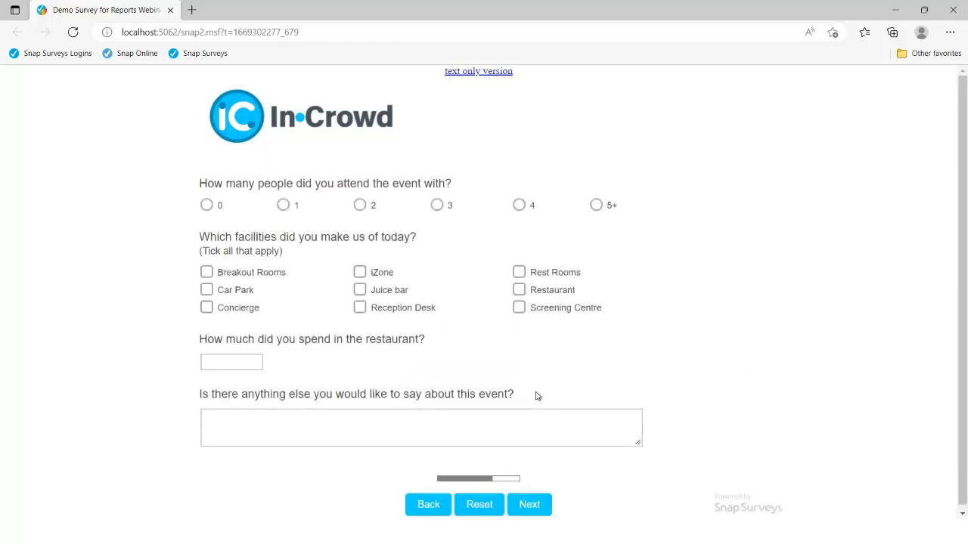
# Step: Answer 2 people, tick iZone, Juice bar, Car Park and Breakout Rooms, enter £3 as the restaurant spend, and continue
pyautogui.click(360, 205)
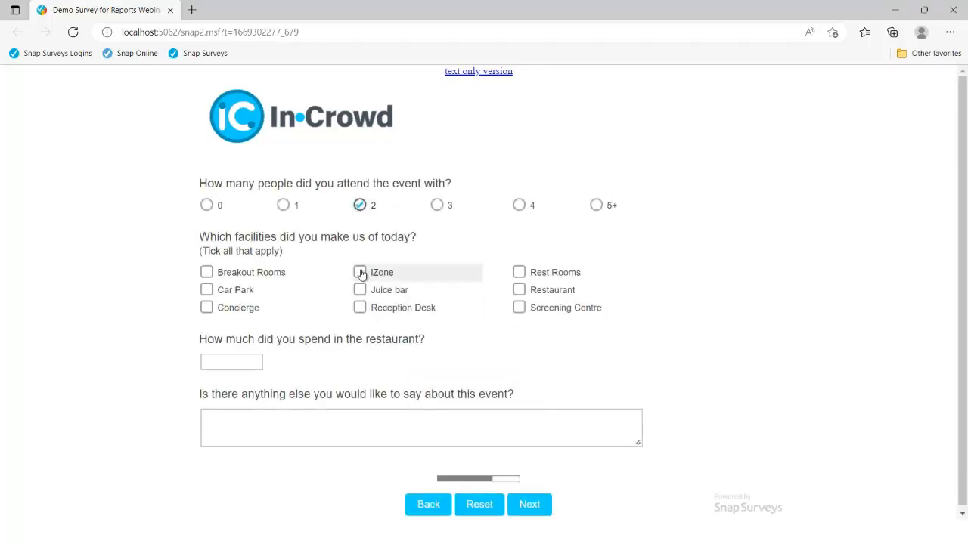
pyautogui.click(361, 274)
pyautogui.click(361, 291)
pyautogui.click(239, 290)
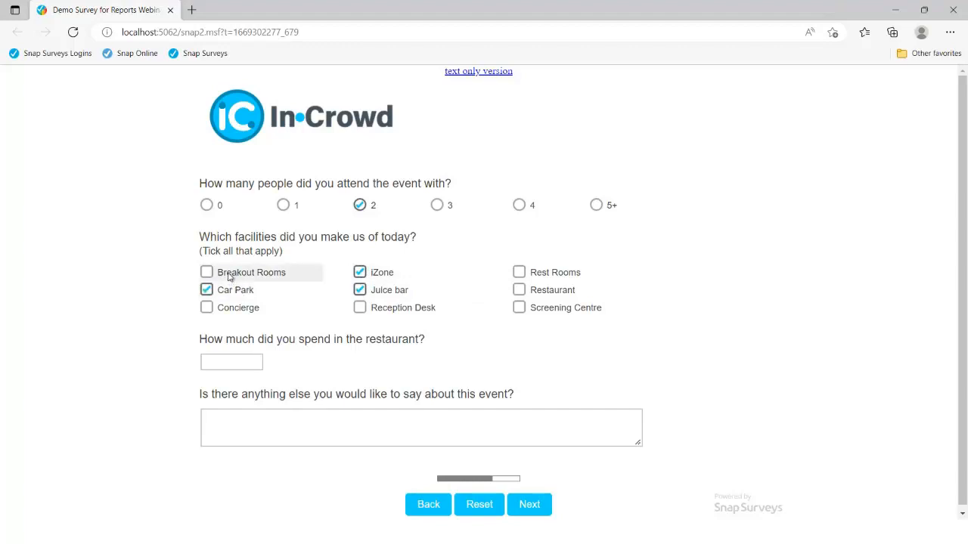
pyautogui.click(229, 276)
pyautogui.click(229, 362)
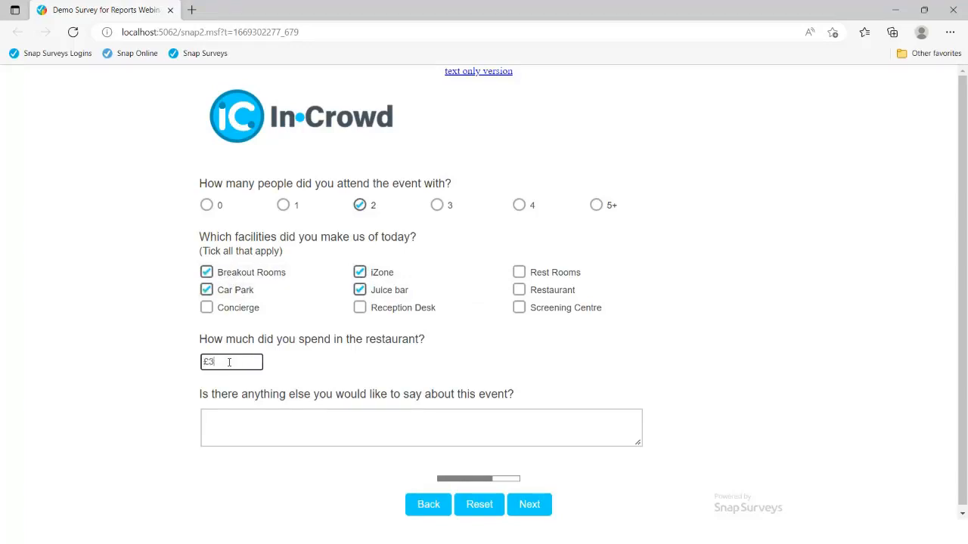
pyautogui.click(527, 504)
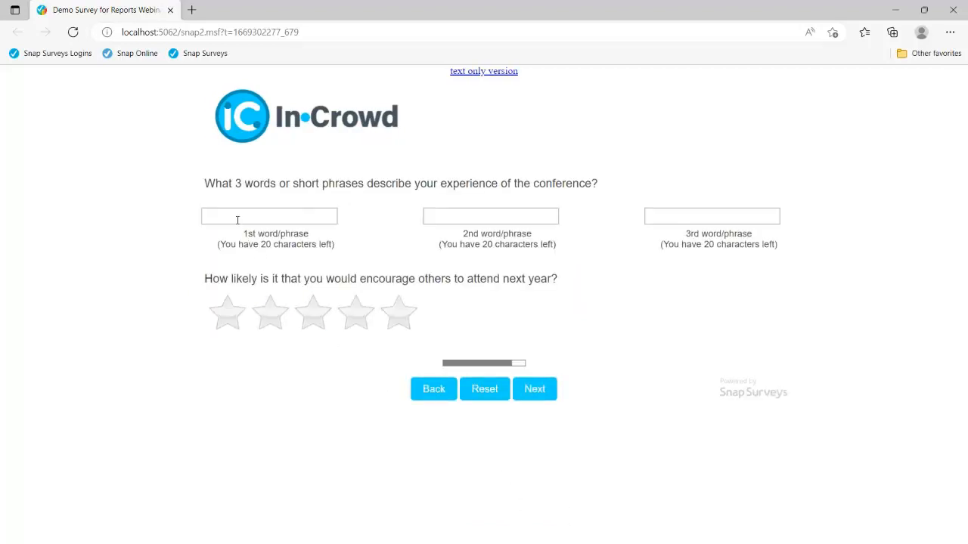
# Step: Leave the three word/phrase fields empty, give four stars for encouraging others to attend next year, and continue
pyautogui.click(237, 220)
pyautogui.click(449, 220)
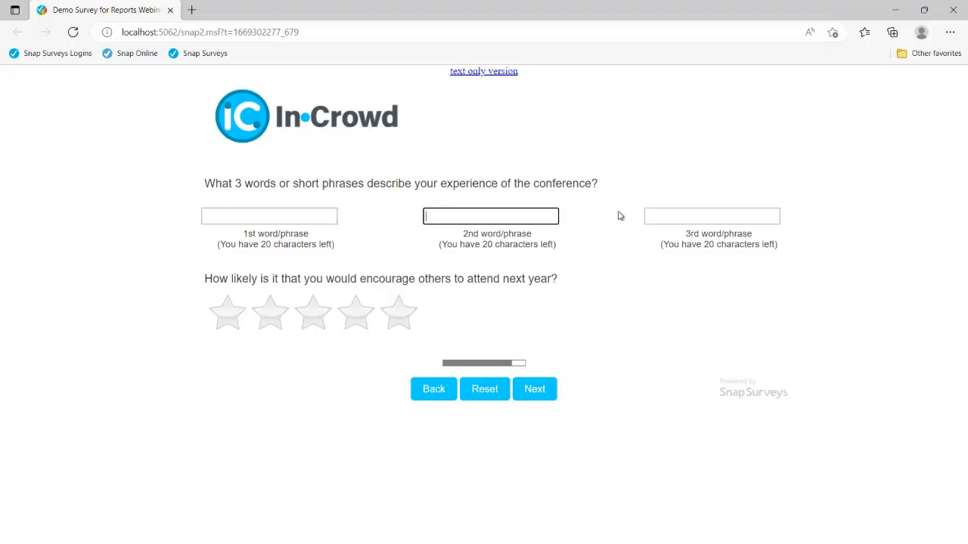
pyautogui.click(669, 214)
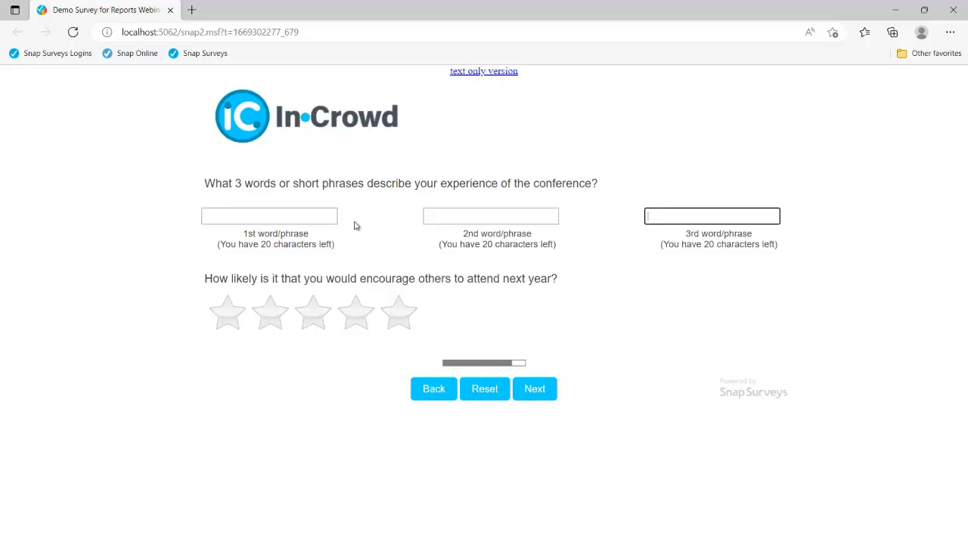
pyautogui.click(351, 308)
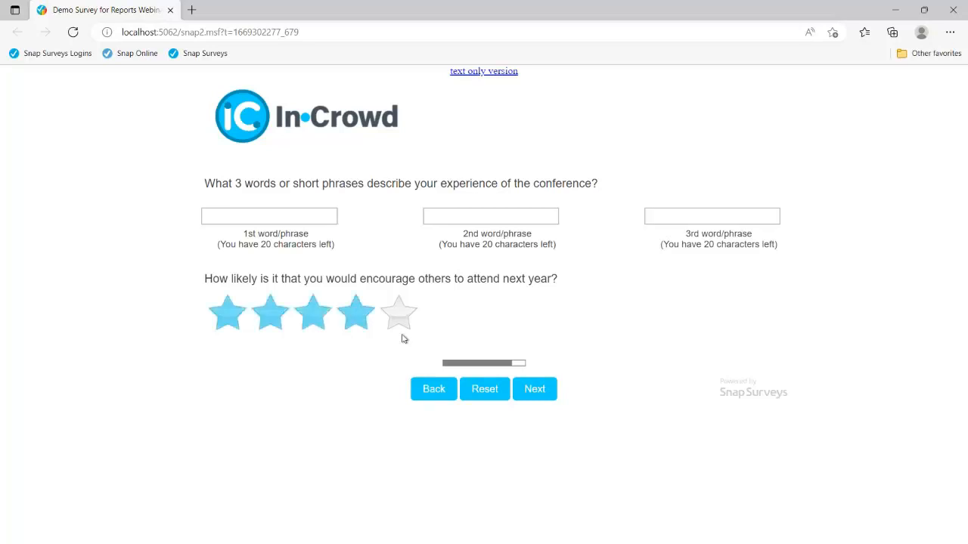
pyautogui.click(523, 390)
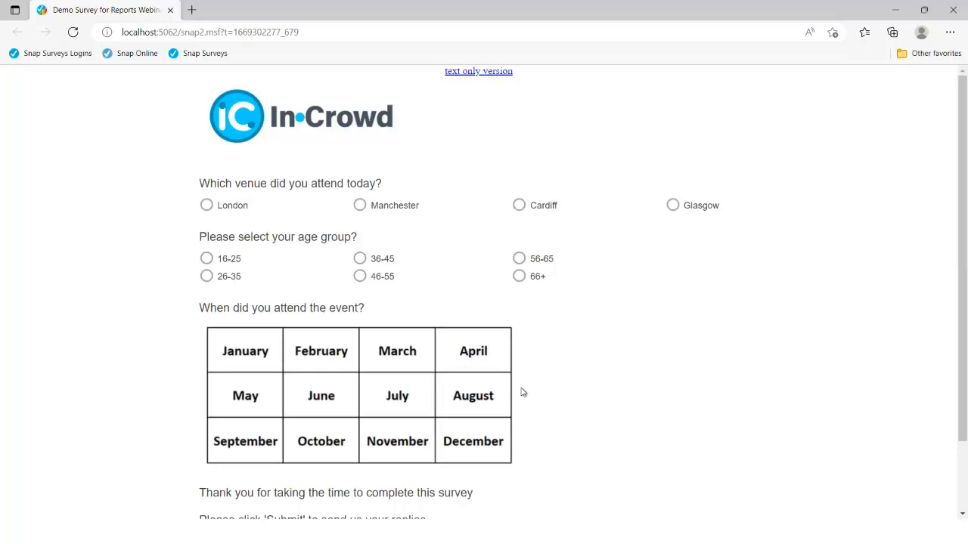
# Step: Try each of the four venue answers, settle on Manchester, and close the survey preview
pyautogui.click(273, 211)
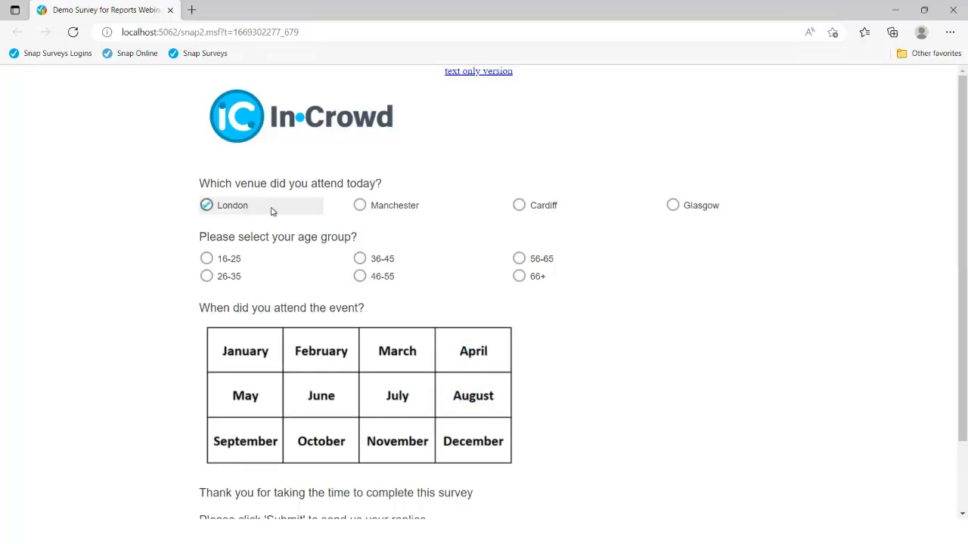
pyautogui.click(370, 208)
pyautogui.click(569, 212)
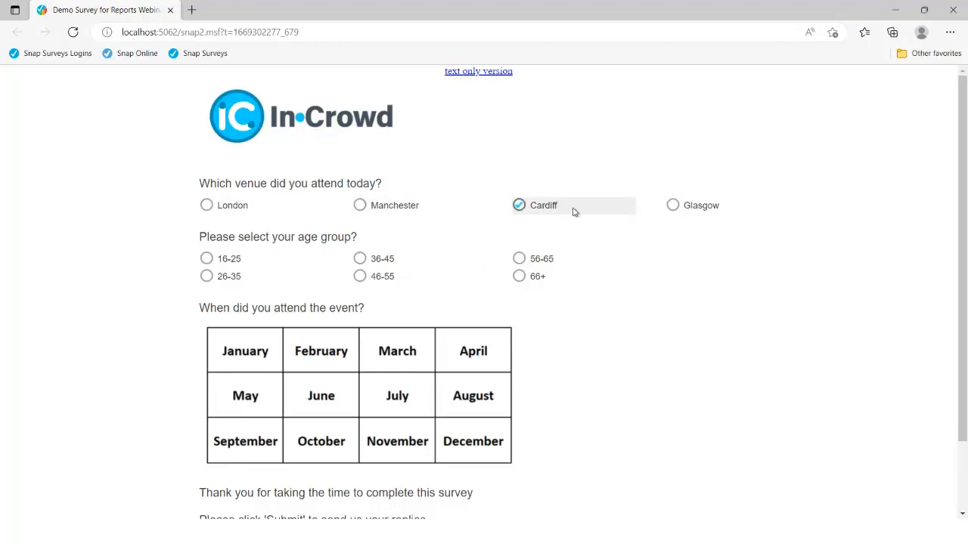
pyautogui.click(676, 209)
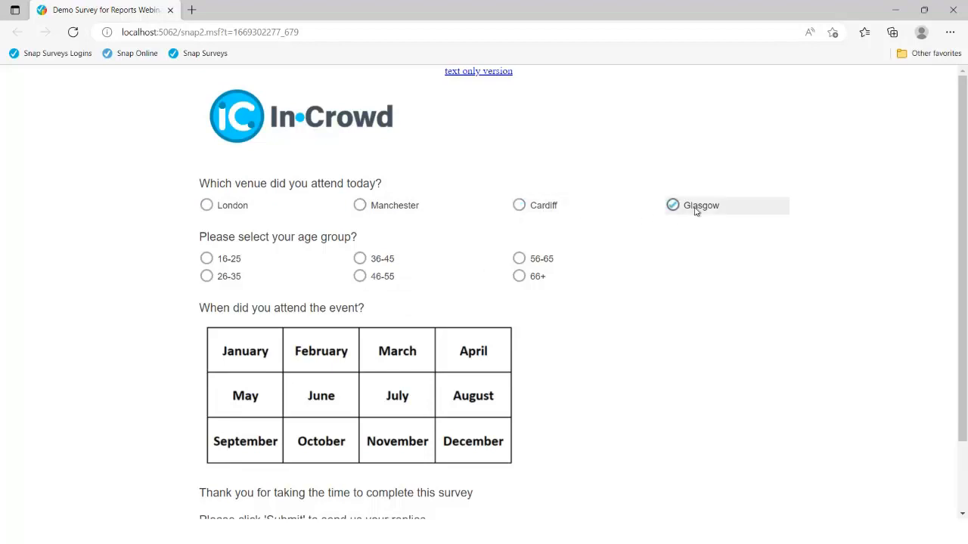
pyautogui.click(393, 210)
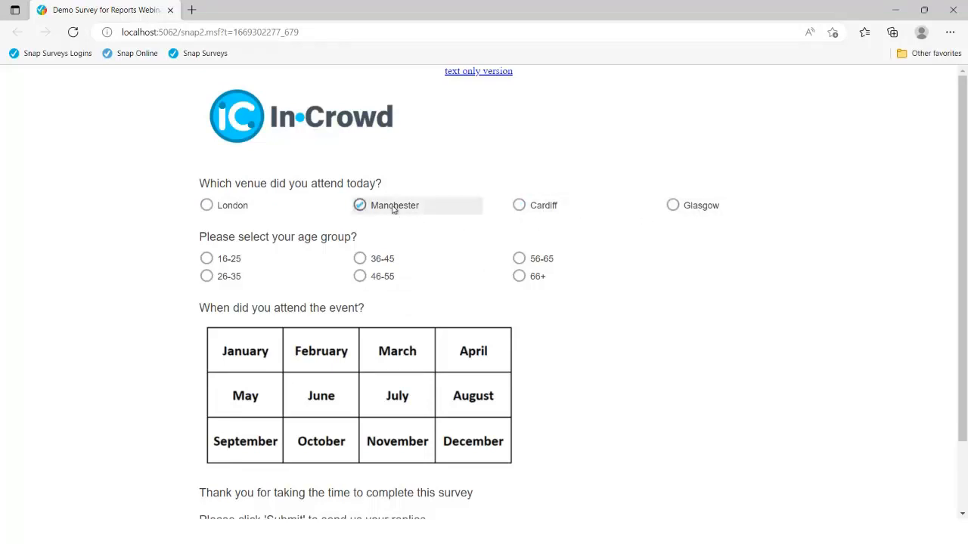
pyautogui.click(170, 10)
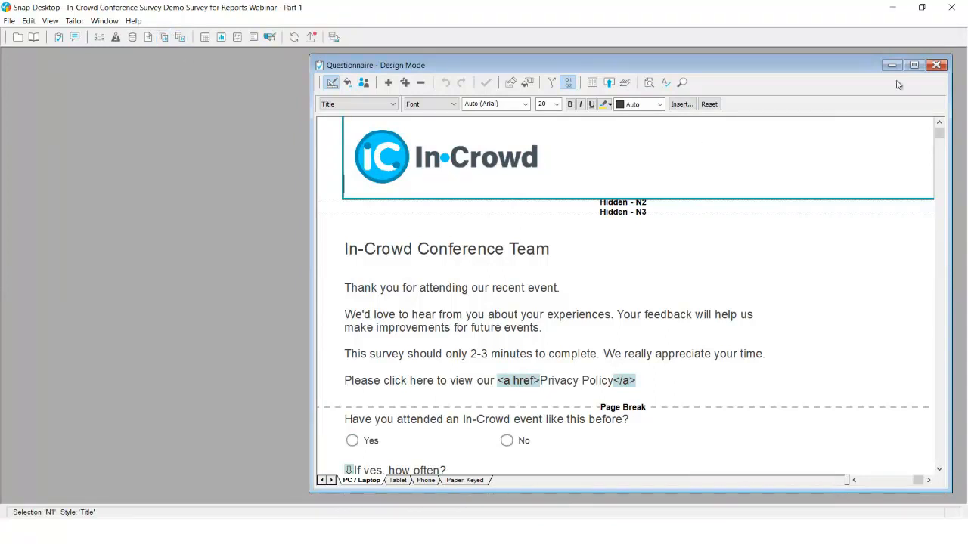
# Step: Close the questionnaire window and open a print preview of the RP1 Venue Report from the reports list
pyautogui.click(936, 65)
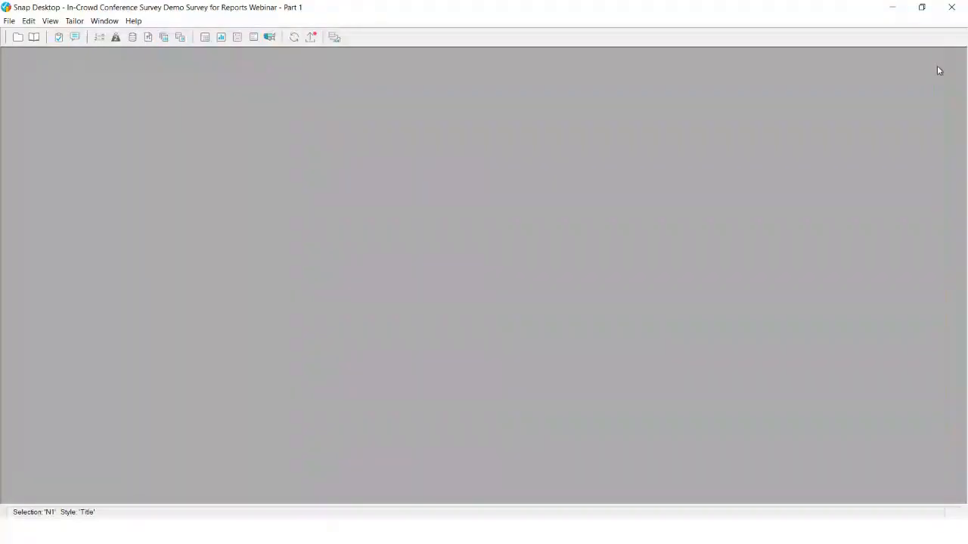
pyautogui.click(164, 38)
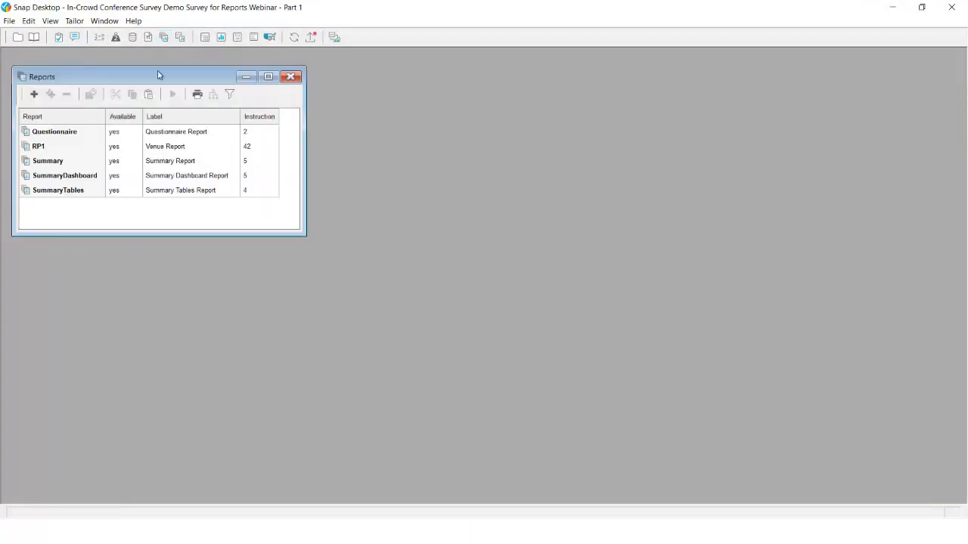
pyautogui.click(65, 151)
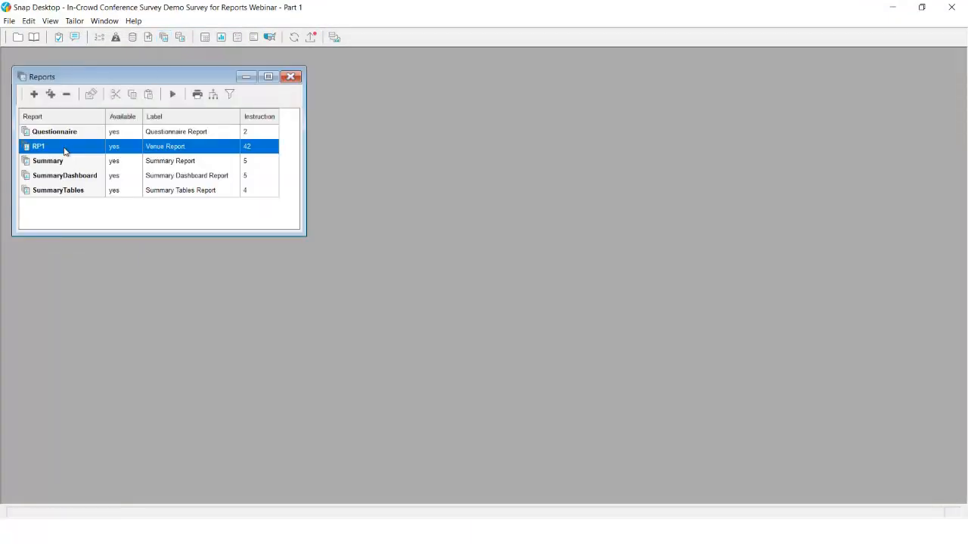
pyautogui.click(173, 95)
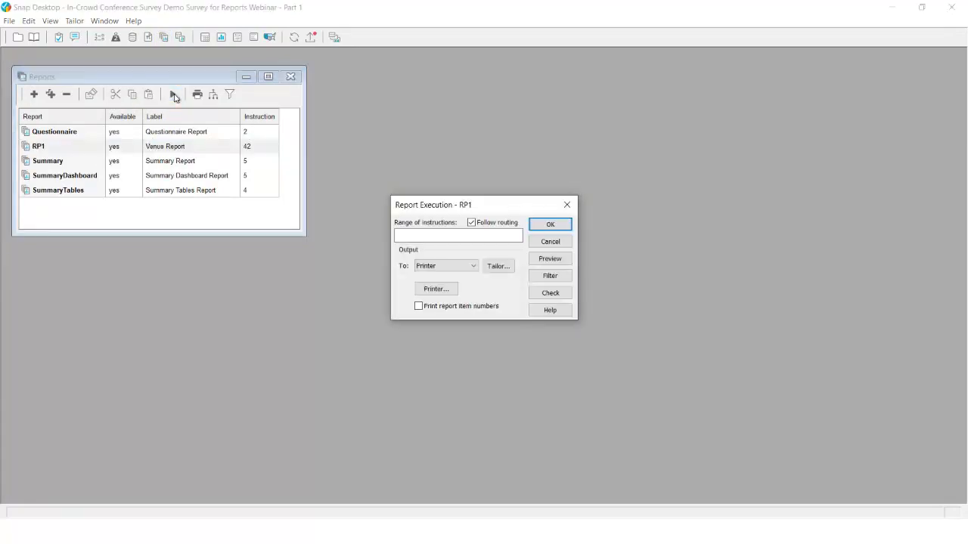
pyautogui.click(549, 259)
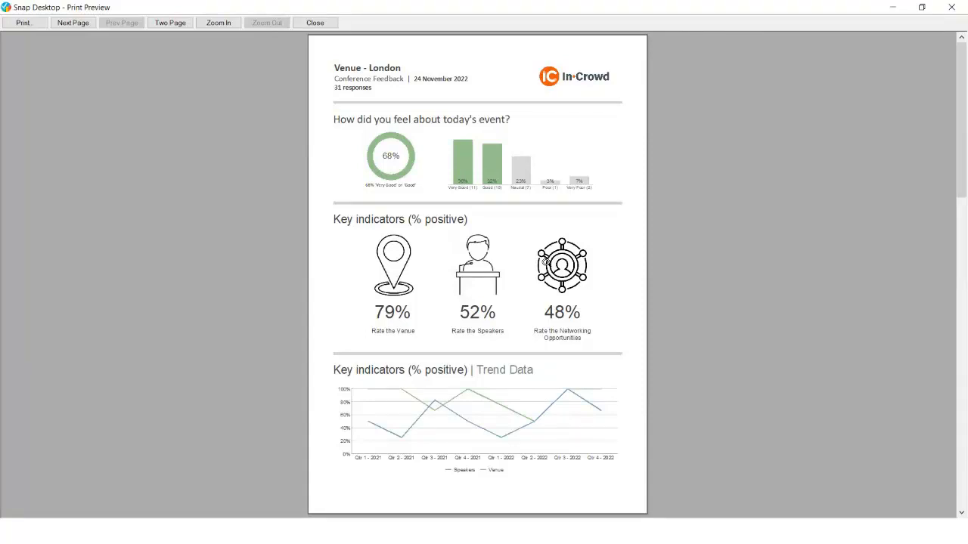
# Step: Examine the London venue report's key indicators on the first page and its detailed data breakdown and facilities charts on the second
pyautogui.click(544, 263)
pyautogui.click(545, 262)
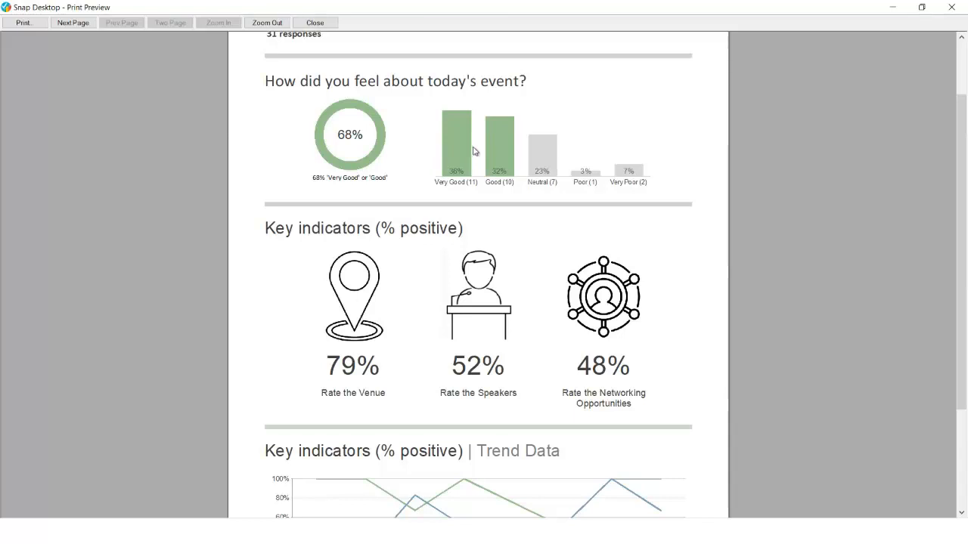
pyautogui.click(545, 349)
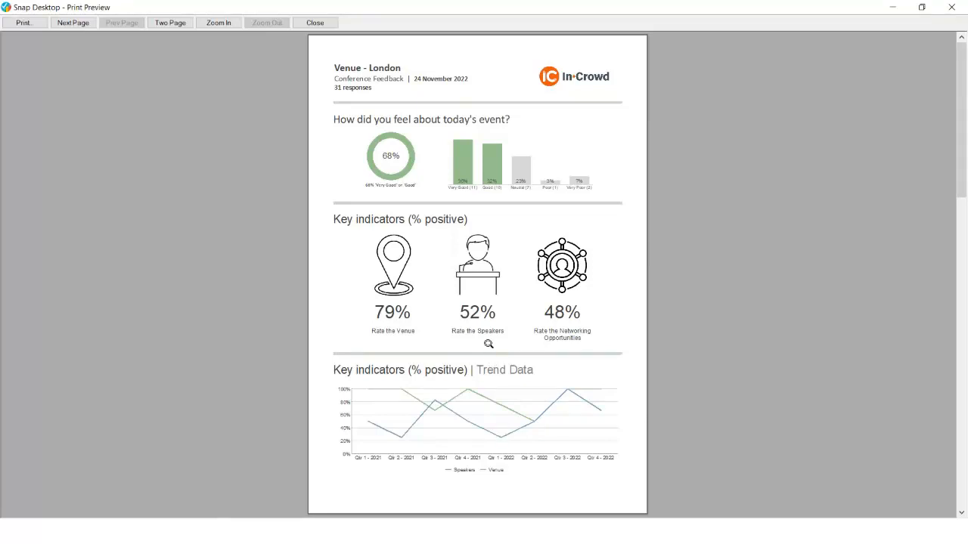
pyautogui.scroll(-3, 488, 344)
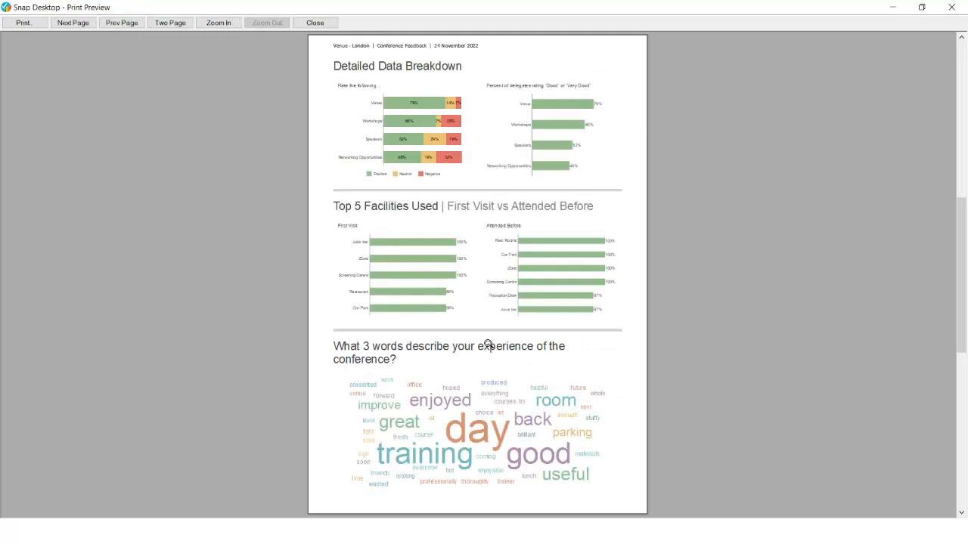
pyautogui.click(458, 234)
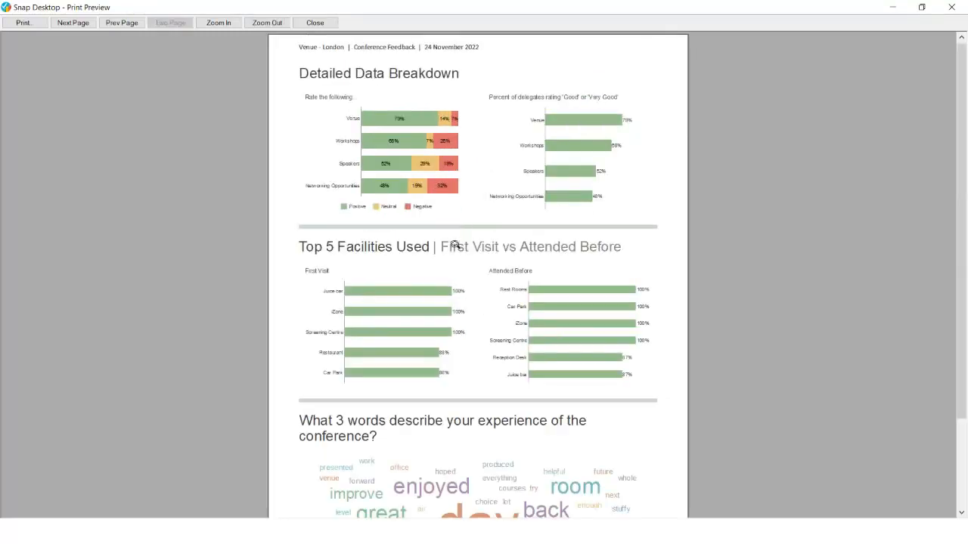
pyautogui.click(451, 246)
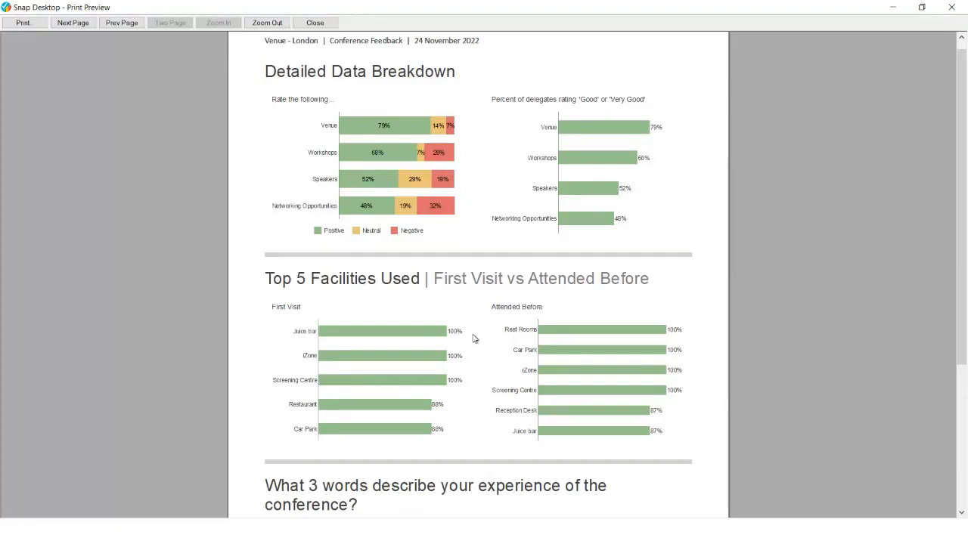
# Step: Examine the London report's word cloud and the page of comments answering whether there is anything else to say about the event
pyautogui.scroll(-5, 474, 338)
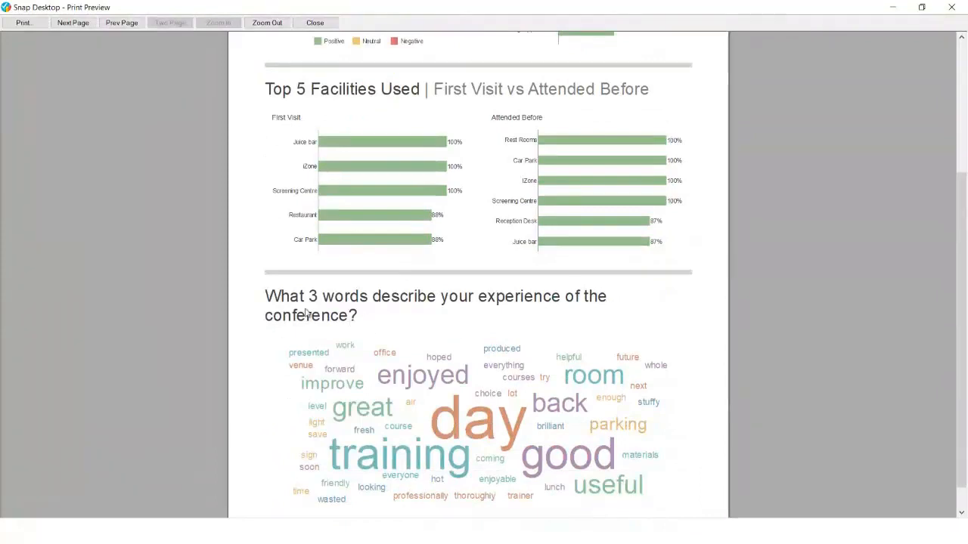
pyautogui.click(80, 26)
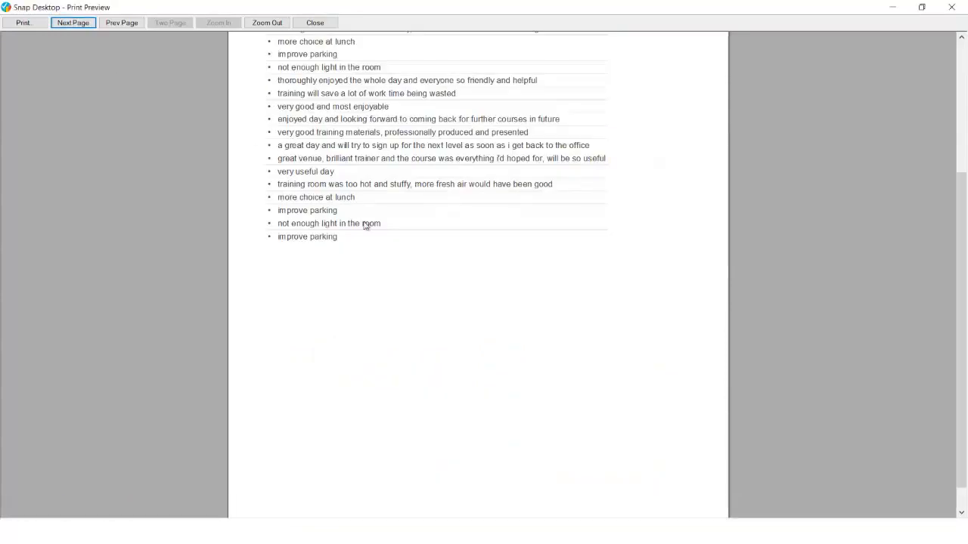
pyautogui.scroll(5, 366, 222)
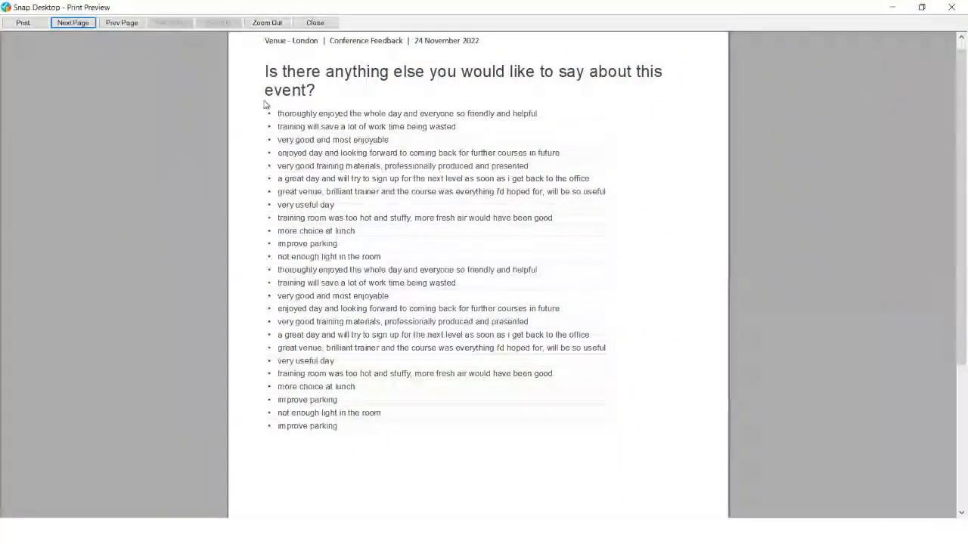
pyautogui.click(328, 154)
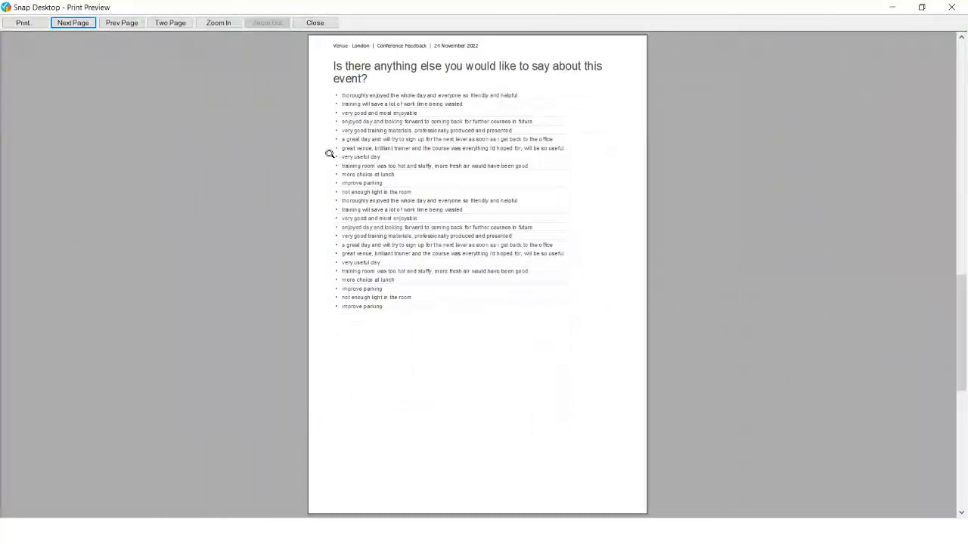
# Step: Page through the Manchester venue report's indicators, data breakdown and comments up to the start of the Cardiff report
pyautogui.click(69, 24)
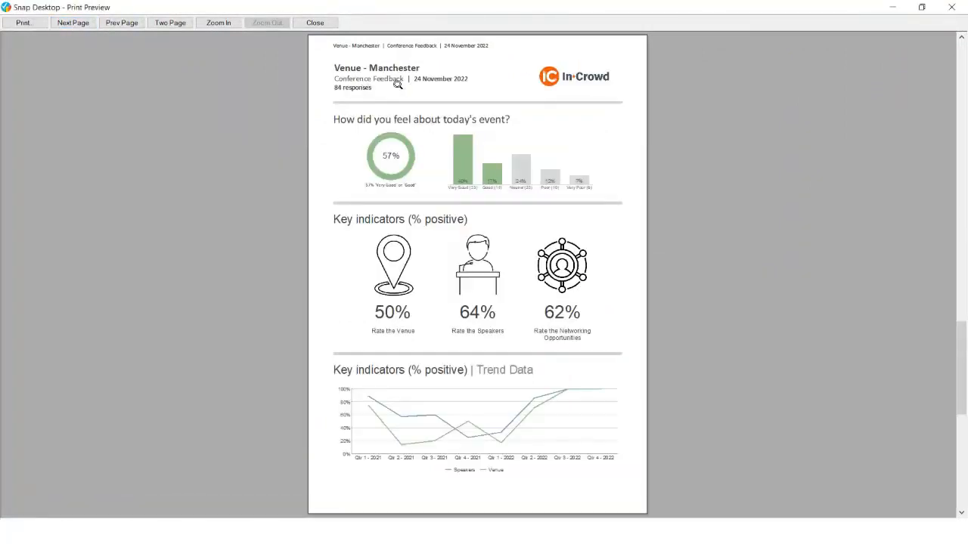
pyautogui.click(77, 26)
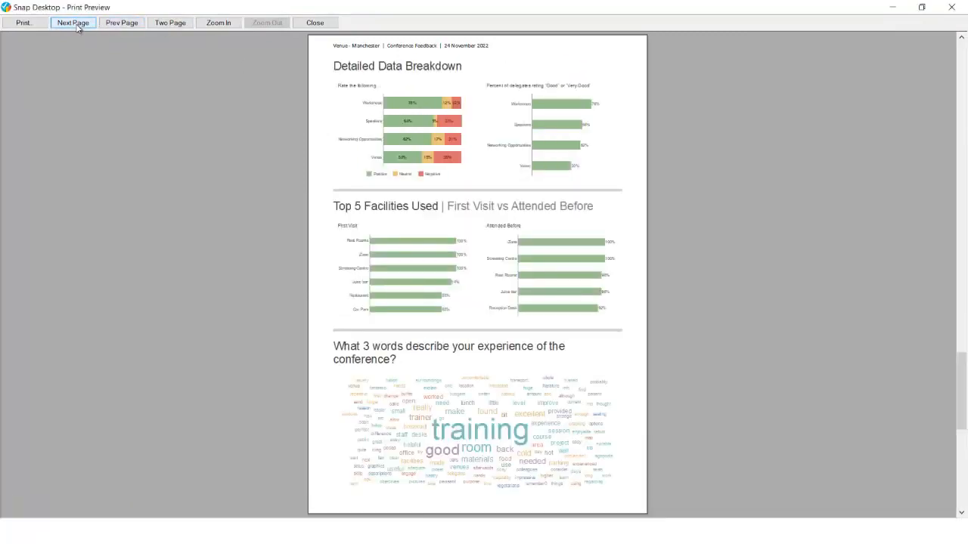
pyautogui.click(76, 26)
pyautogui.click(76, 27)
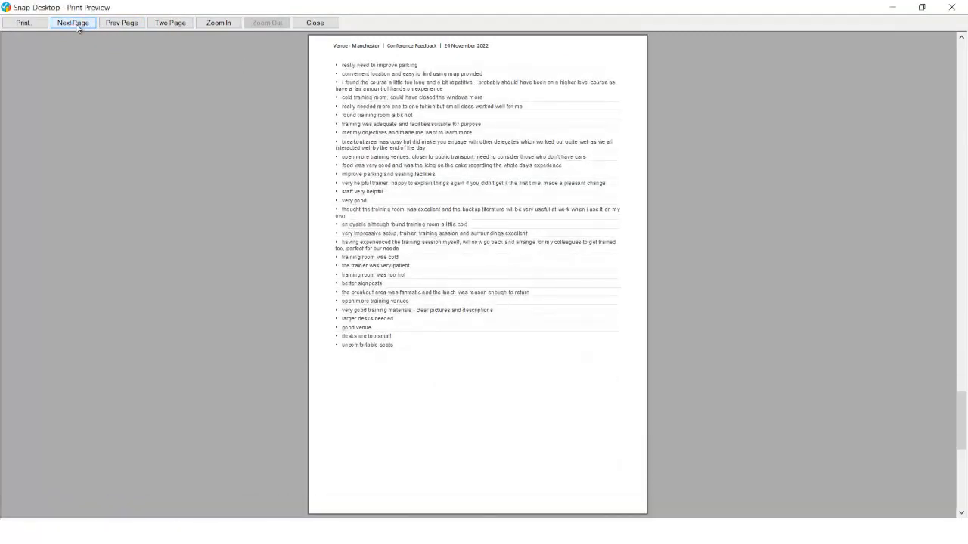
pyautogui.click(77, 26)
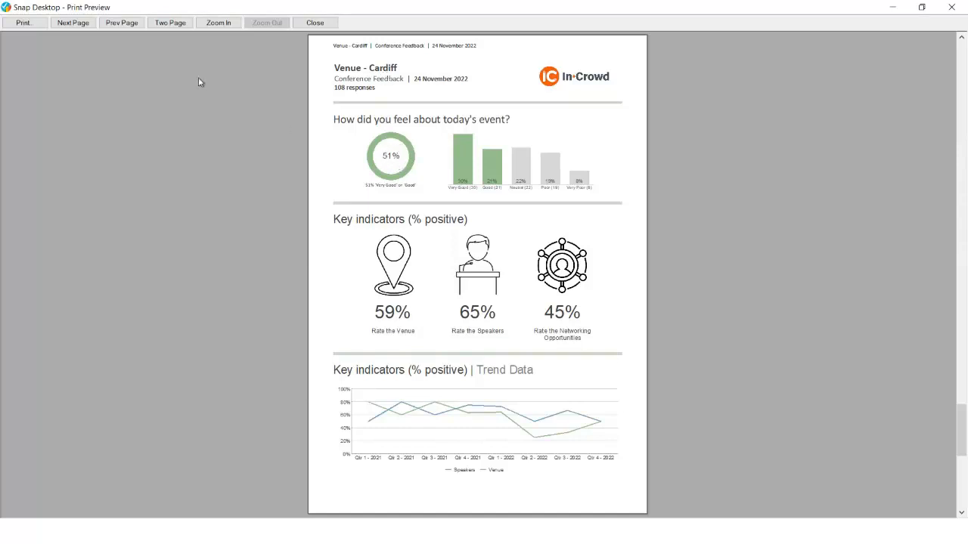
# Step: Page through the Cardiff report to the first Glasgow page, then close the print preview and cancel the RP1 execution dialog
pyautogui.click(73, 23)
pyautogui.click(73, 23)
pyautogui.click(73, 23)
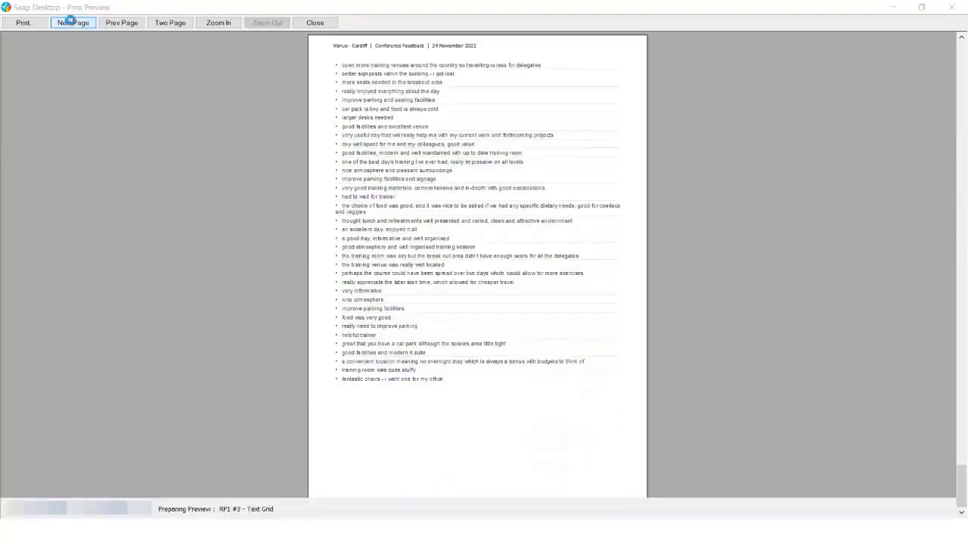
pyautogui.click(73, 23)
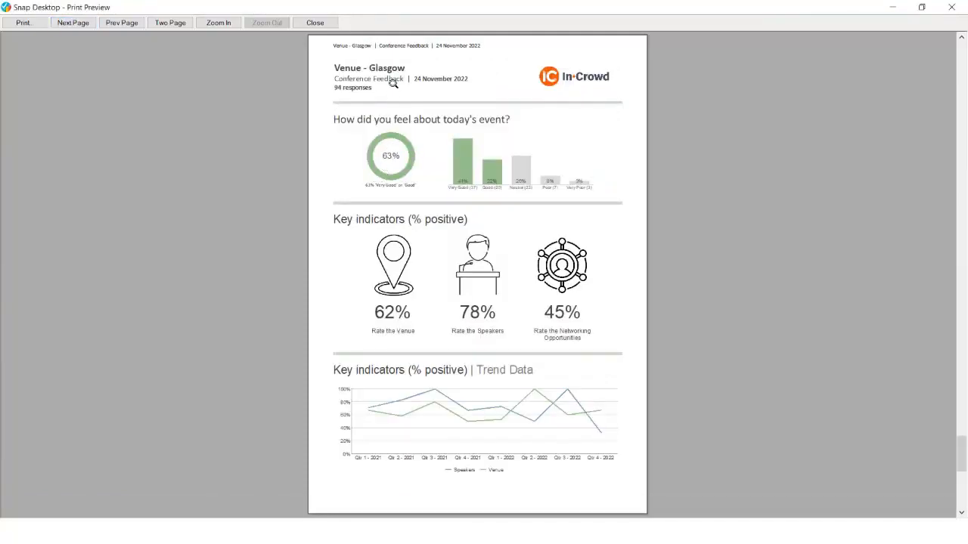
pyautogui.click(314, 23)
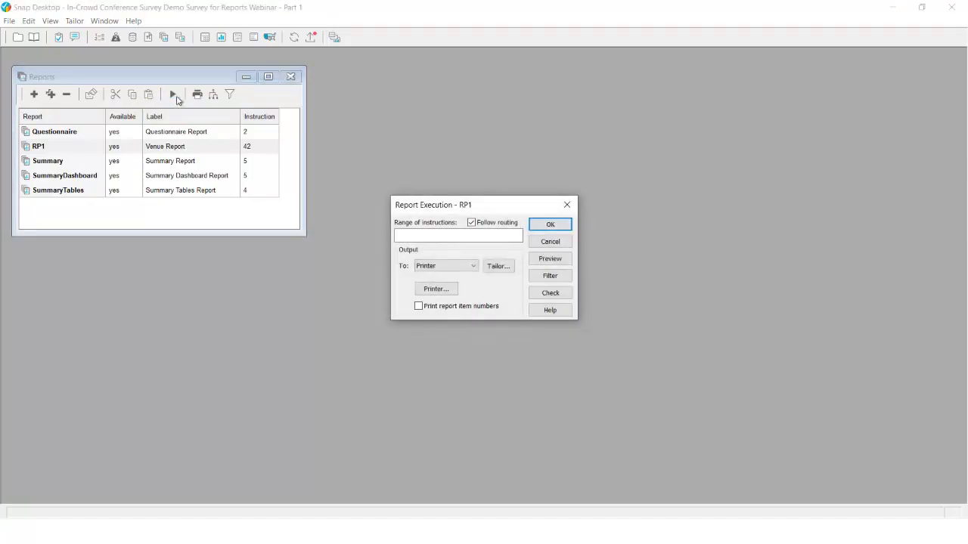
pyautogui.click(559, 243)
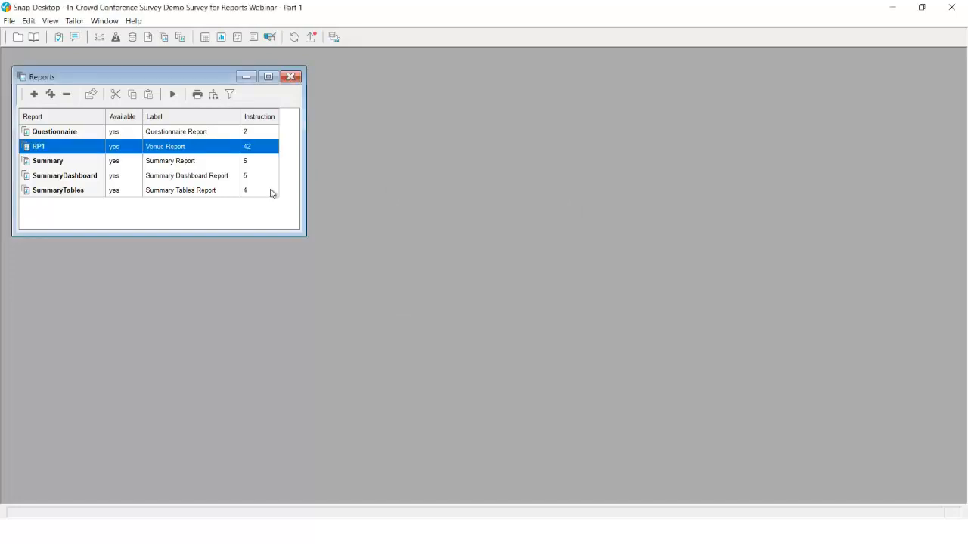
# Step: Open the RP1 Venue Report definition and look through its instruction list from the tailor analysis to the event-feeling title
pyautogui.doubleClick(146, 152)
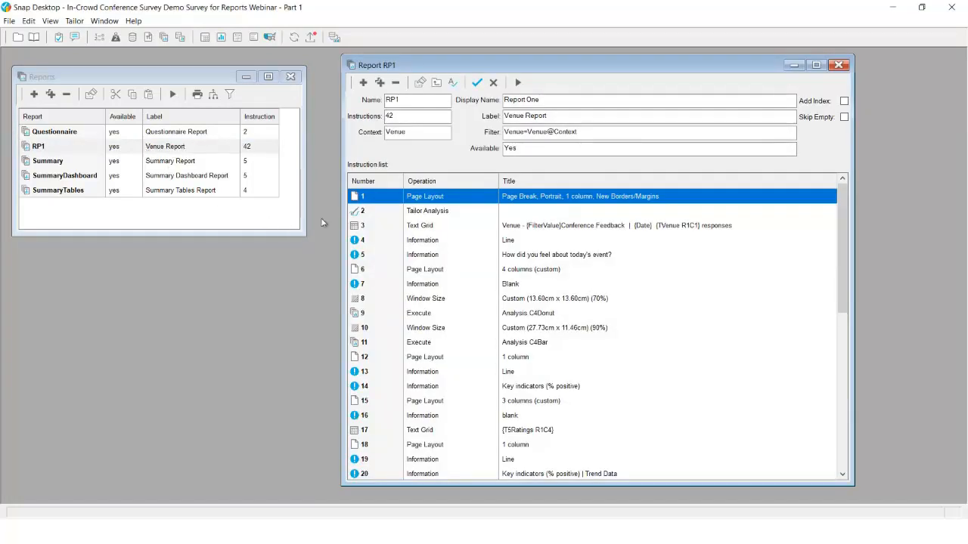
pyautogui.click(380, 216)
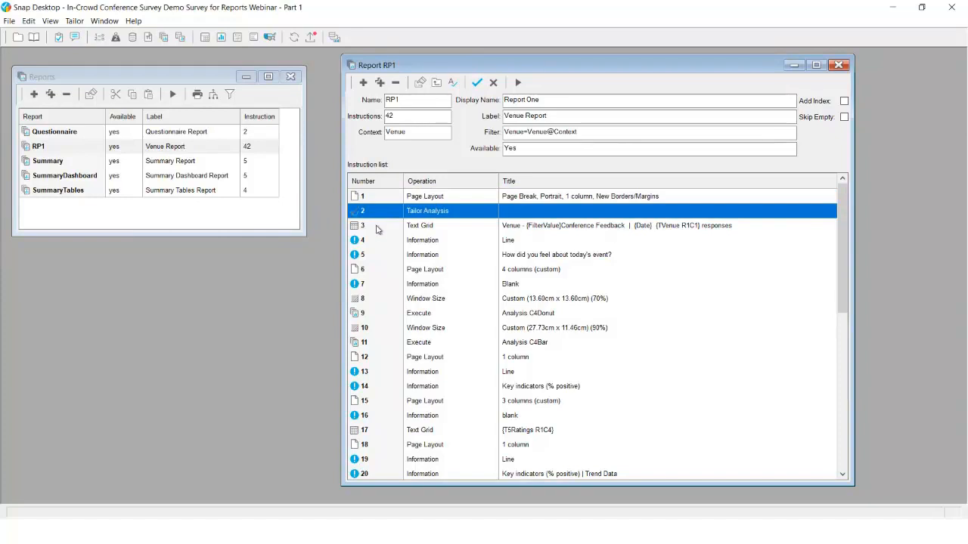
pyautogui.click(376, 229)
pyautogui.click(382, 241)
pyautogui.click(381, 255)
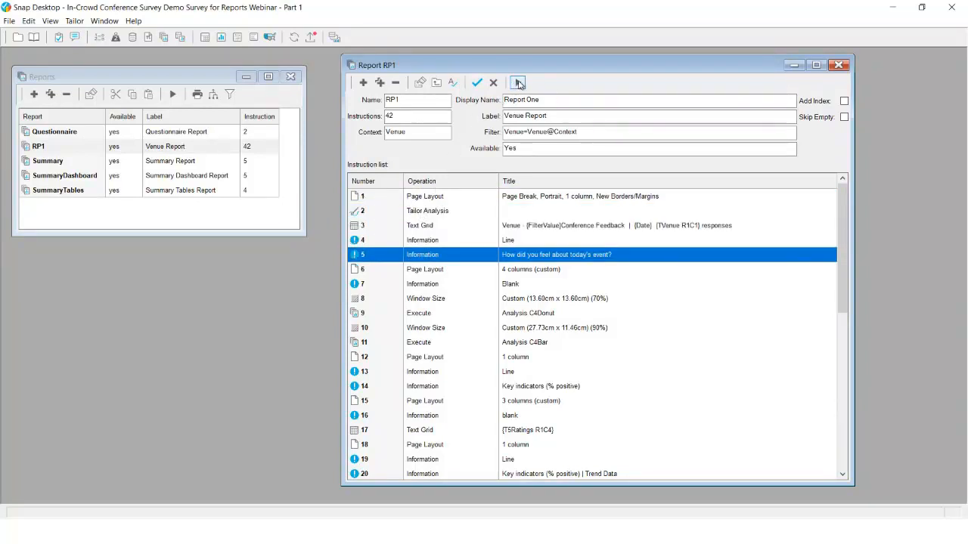
# Step: Preview RP1 with report item numbers printed, inspect the numbered items on the London first page, and close the preview
pyautogui.click(518, 84)
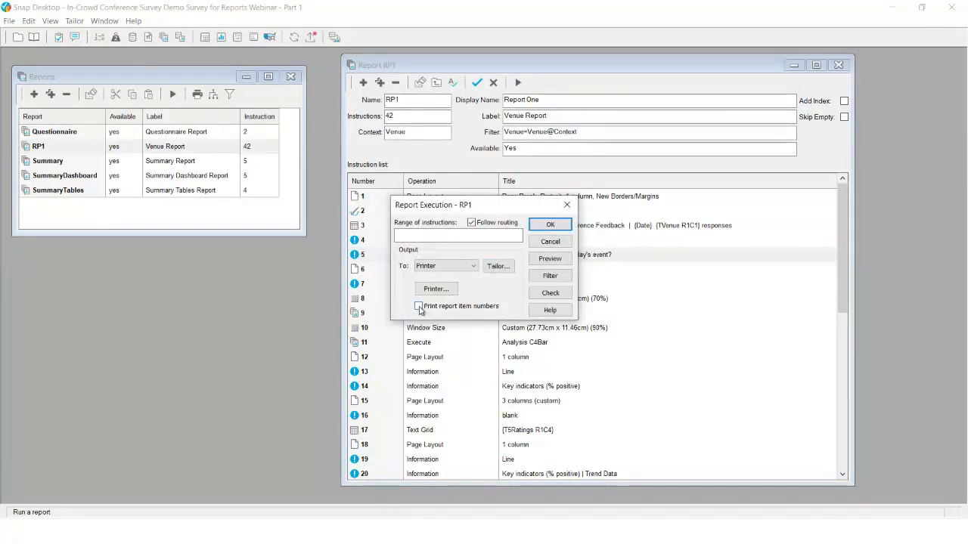
pyautogui.click(420, 307)
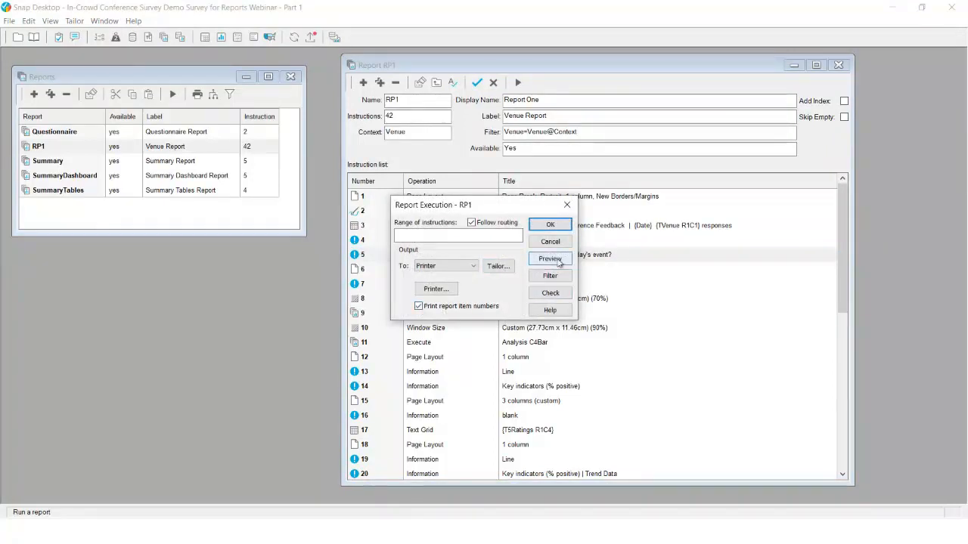
pyautogui.click(550, 259)
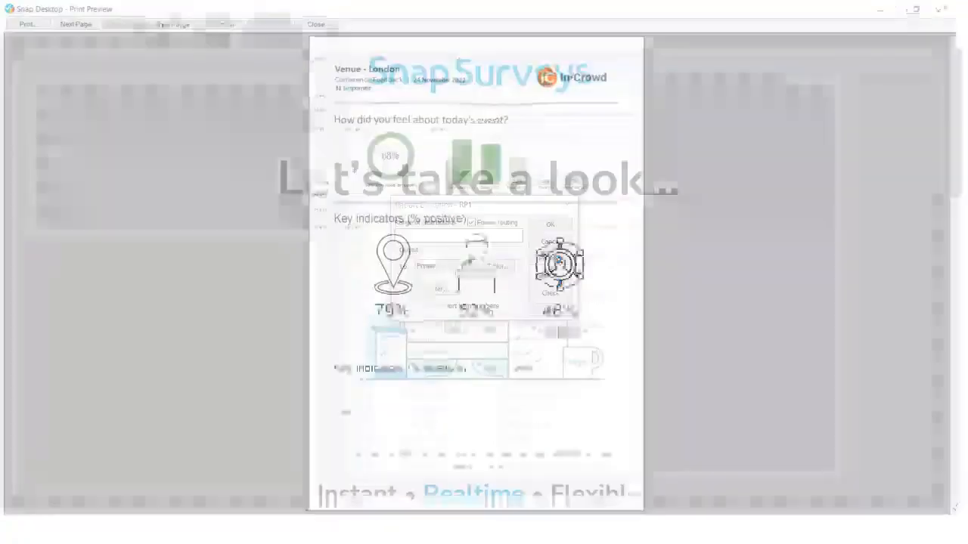
pyautogui.click(425, 223)
pyautogui.click(420, 250)
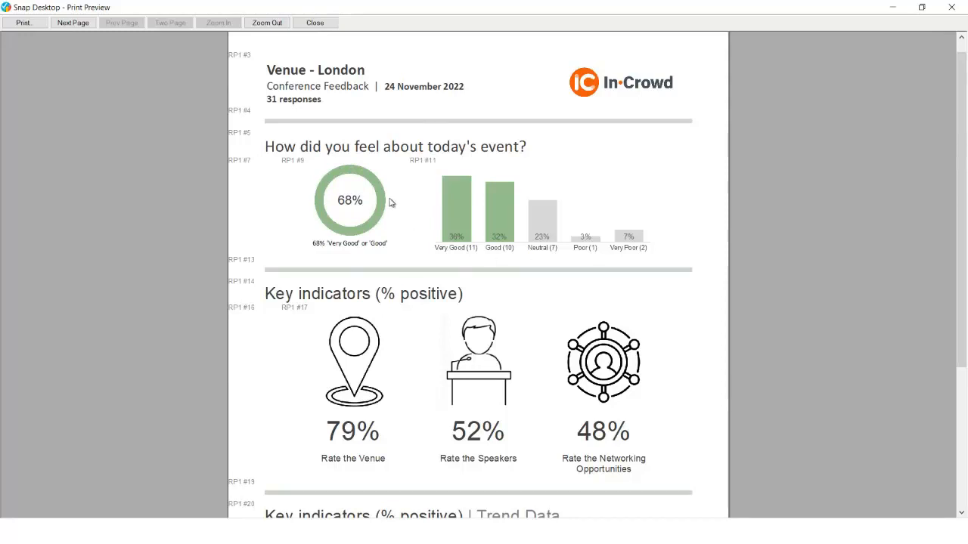
pyautogui.click(314, 23)
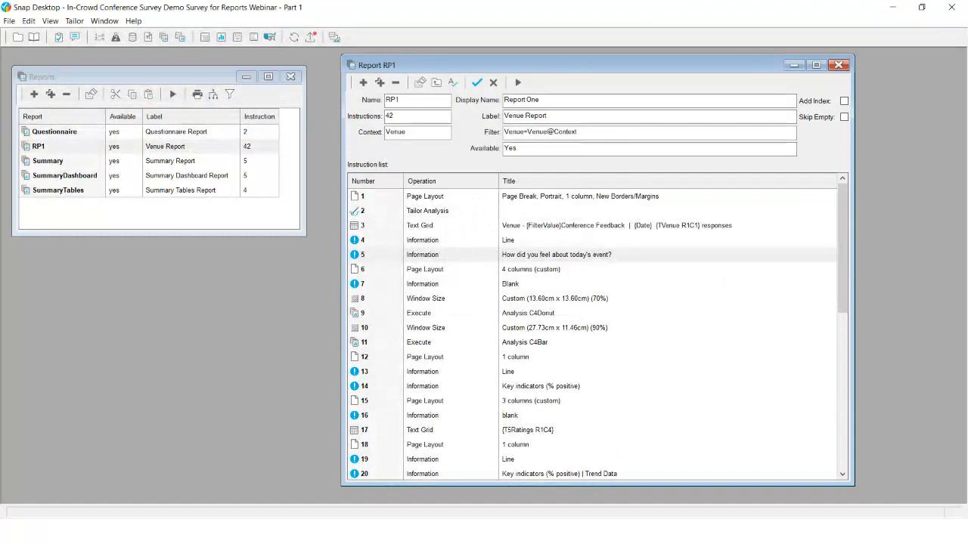
# Step: Switch to the running PowerPoint slide show and end it
pyautogui.hotkey('alt', 'Tab')
pyautogui.hotkey('alt', 'Tab')
pyautogui.hotkey('alt', 'Tab')
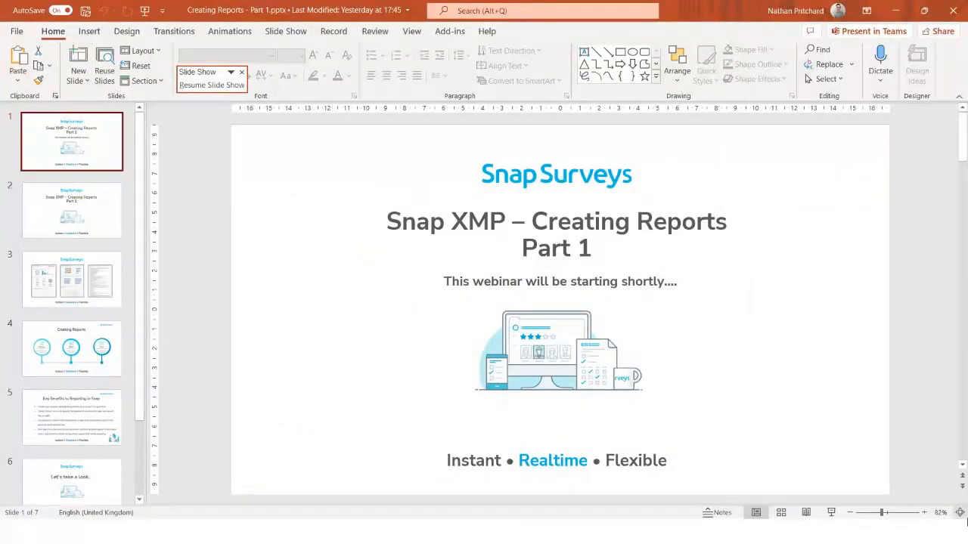
pyautogui.hotkey('alt', 'Tab')
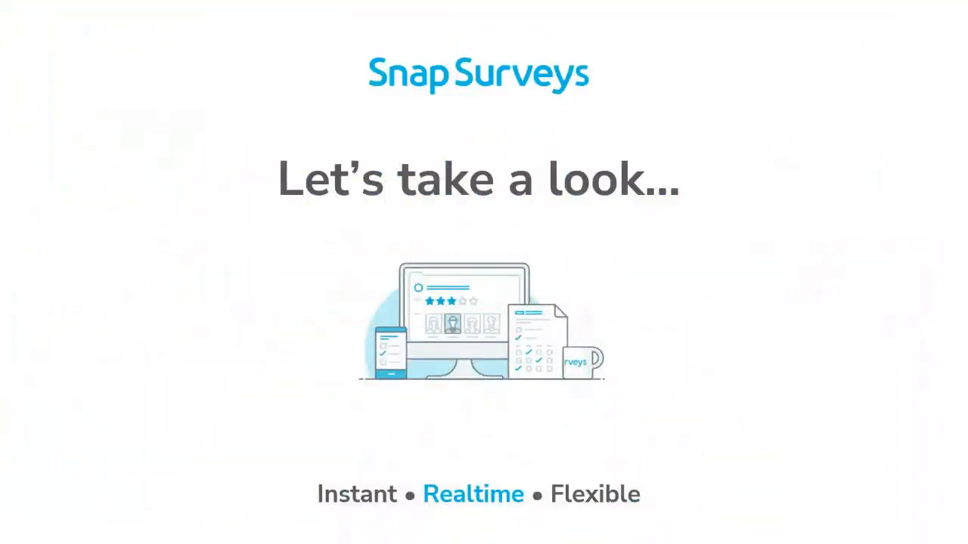
pyautogui.rightClick(827, 337)
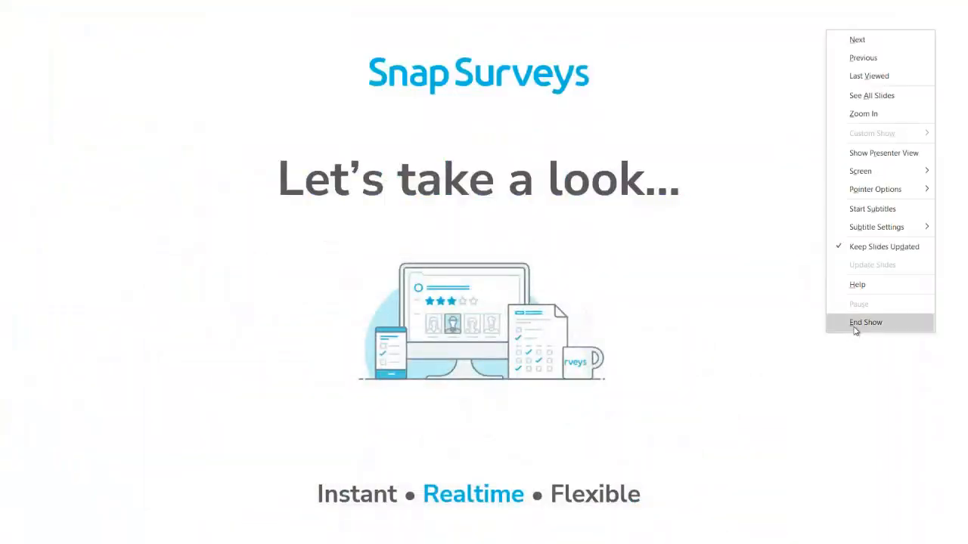
pyautogui.click(832, 323)
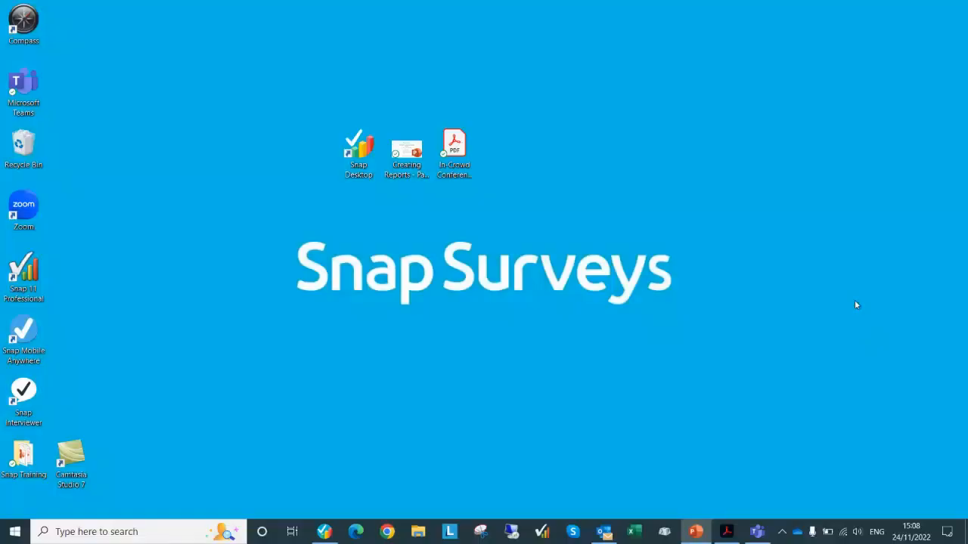
# Step: Open the In-Crowd Conference Survey PDF from the desktop and enlarge its first page to 125% to read the item numbers
pyautogui.doubleClick(467, 157)
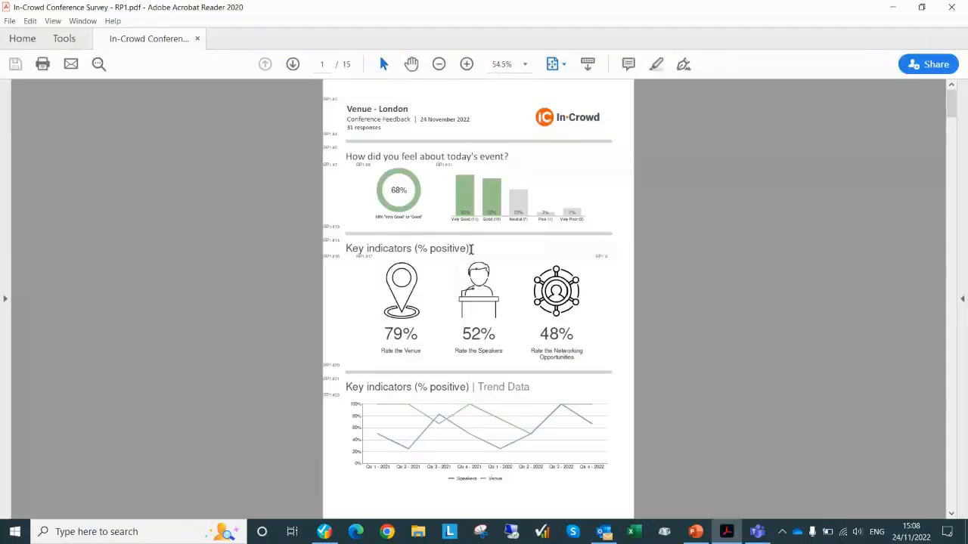
pyautogui.keyDown('ctrl'); pyautogui.scroll(3, 469, 254); pyautogui.keyUp('ctrl')
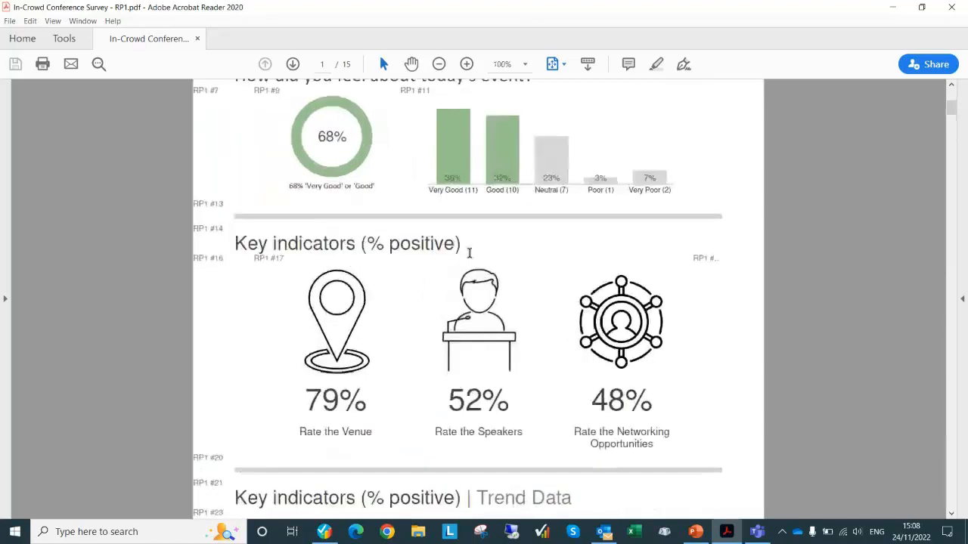
pyautogui.keyDown('ctrl'); pyautogui.scroll(1, 469, 258); pyautogui.keyUp('ctrl')
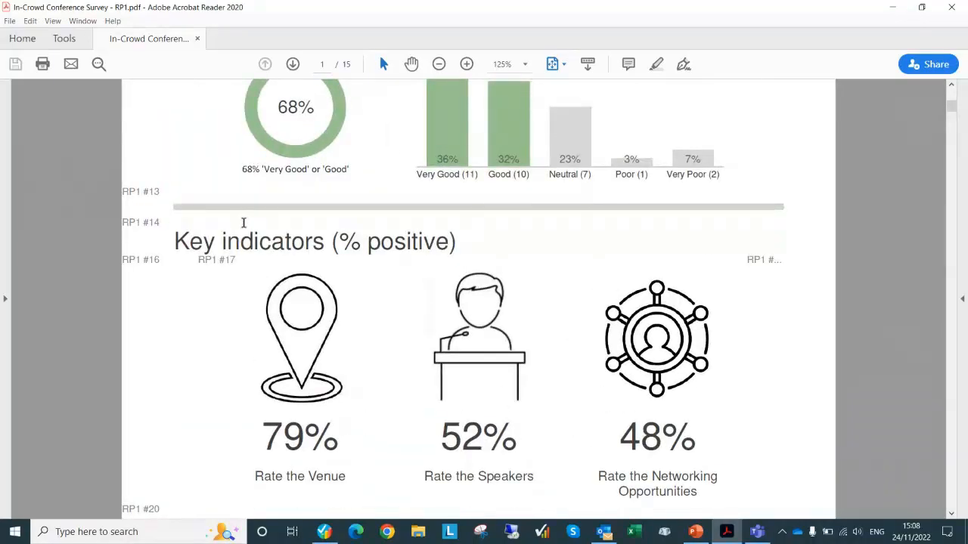
pyautogui.scroll(2, 243, 224)
pyautogui.scroll(5, 243, 224)
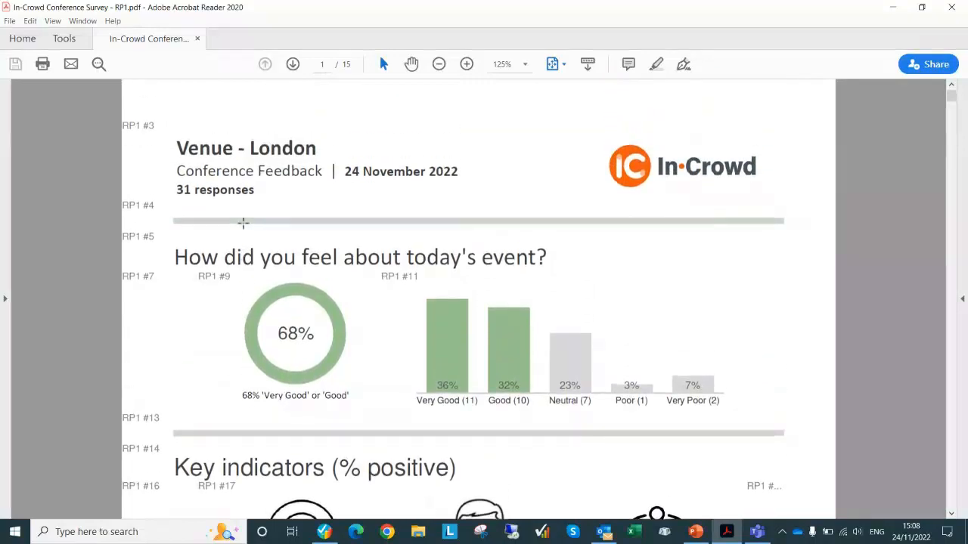
# Step: Switch back to Snap Desktop and review the page breaks, page setup and report borders of RP1's first Page Layout instruction
pyautogui.hotkey('alt', 'Tab')
pyautogui.hotkey('alt', 'Tab')
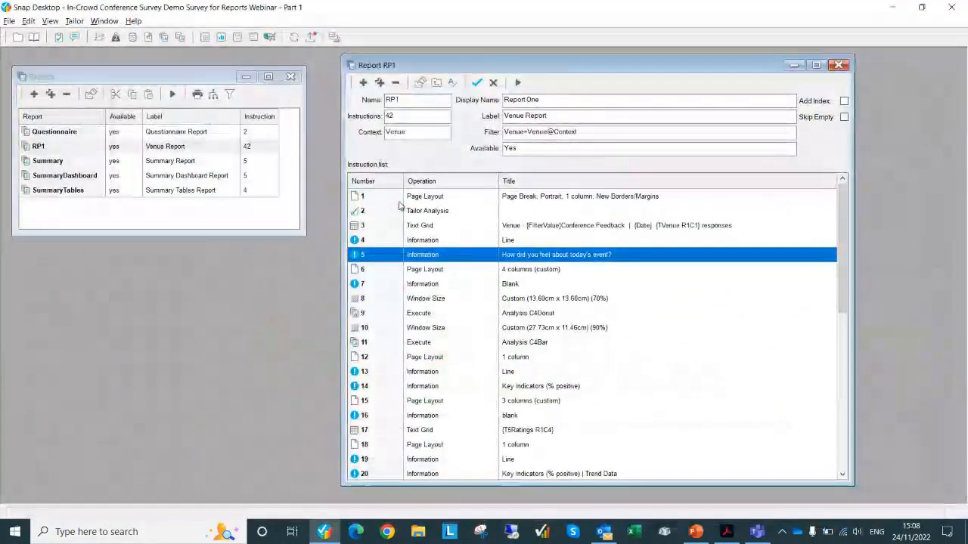
pyautogui.click(401, 200)
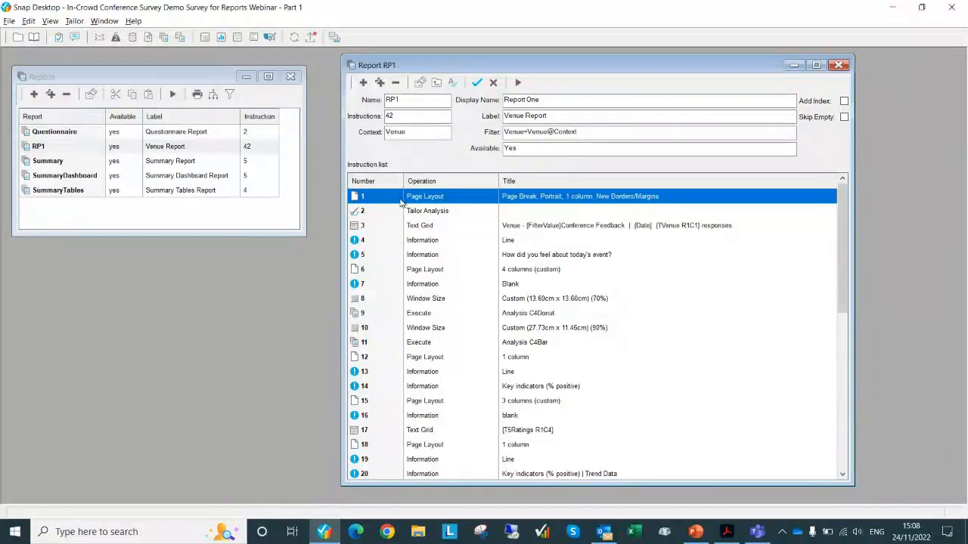
pyautogui.doubleClick(459, 201)
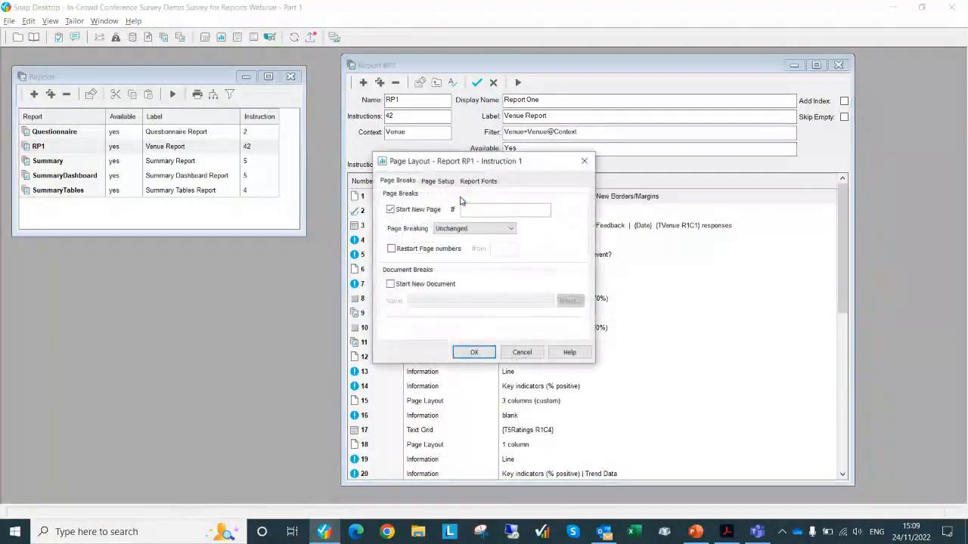
pyautogui.click(443, 183)
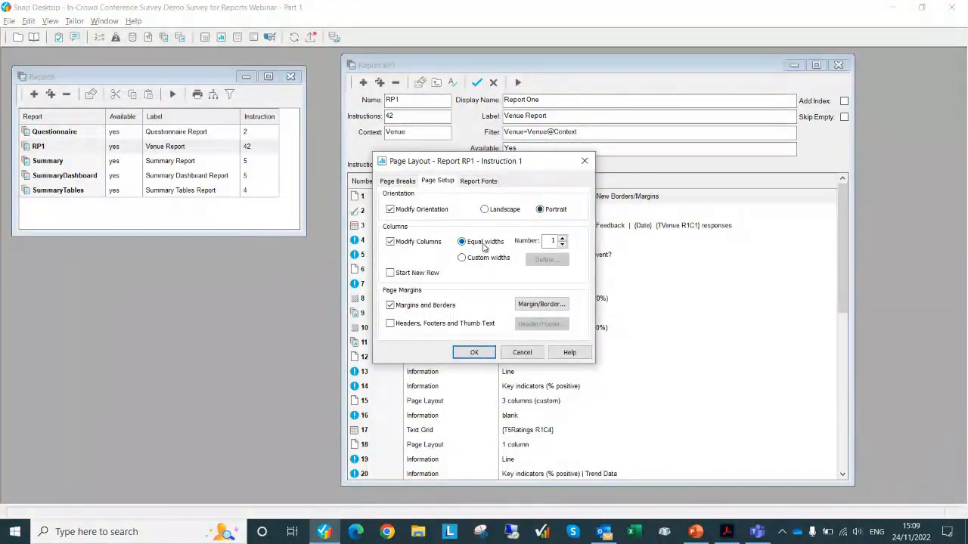
pyautogui.click(542, 304)
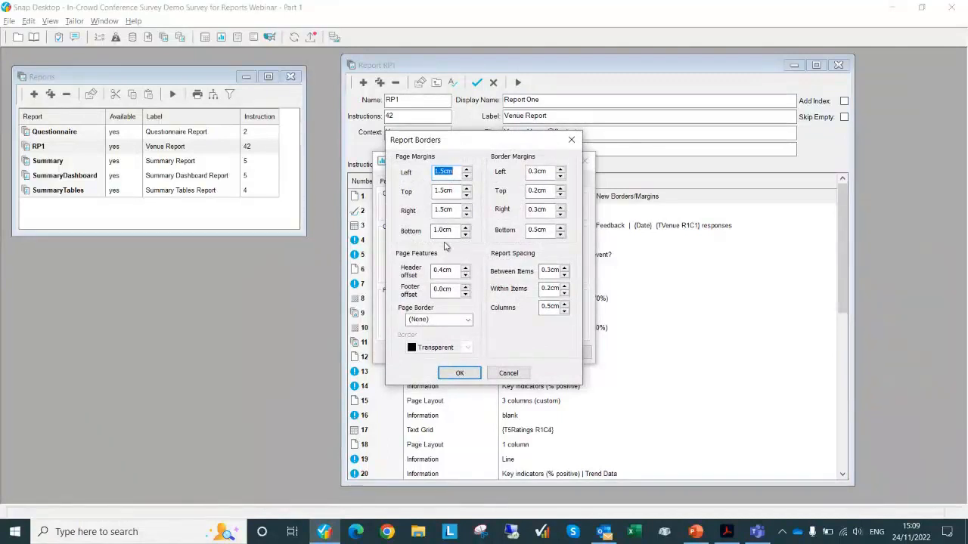
pyautogui.click(461, 372)
pyautogui.click(472, 356)
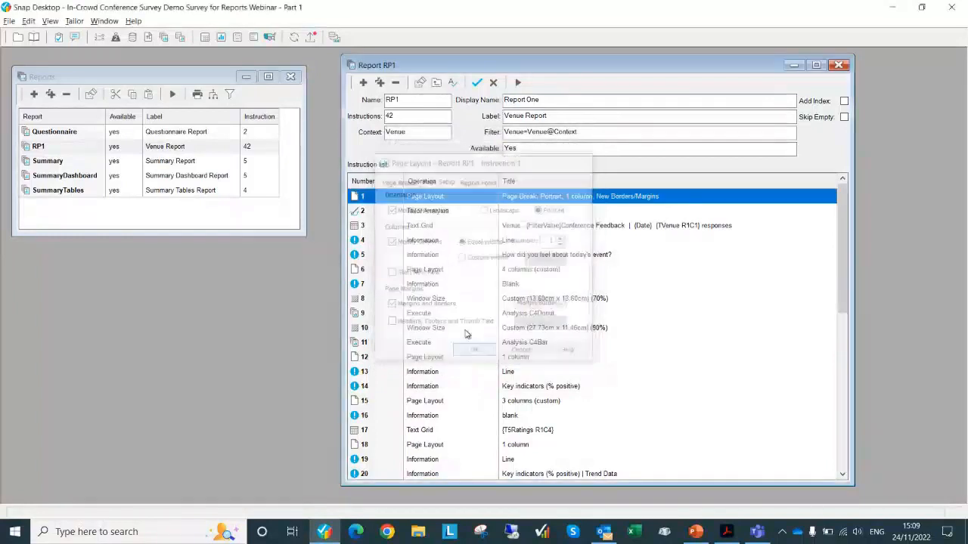
# Step: Start a new Page Layout instruction in RP1, view its blank page break and page setup options, and cancel it
pyautogui.click(363, 83)
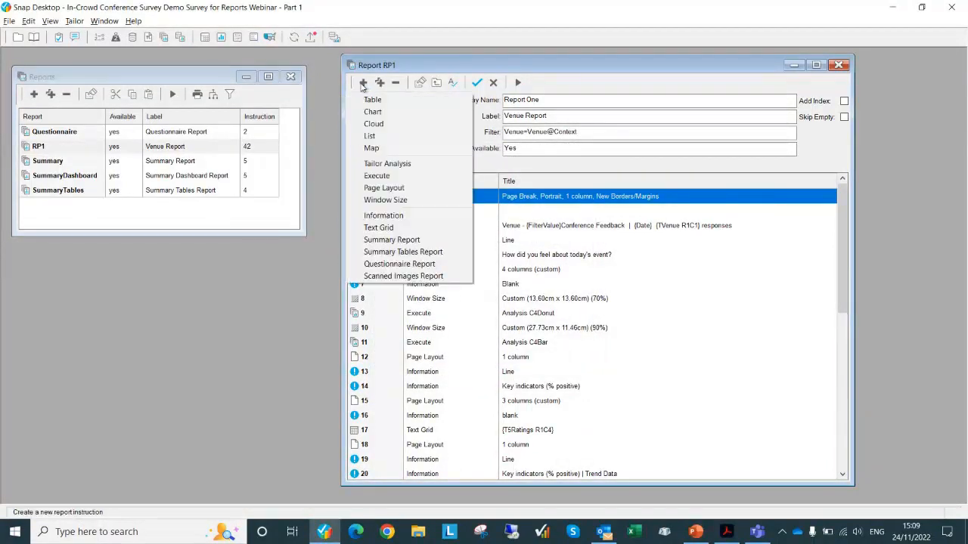
pyautogui.click(373, 189)
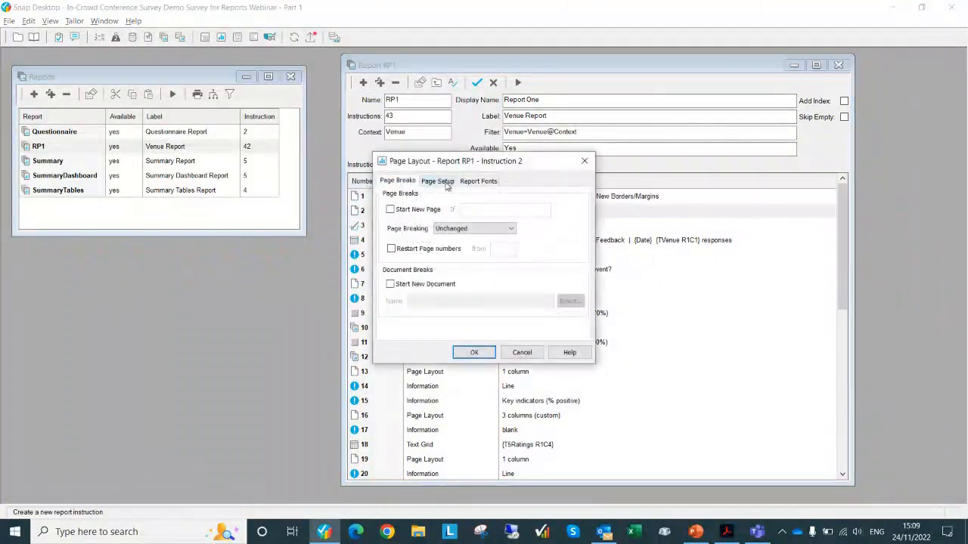
pyautogui.click(446, 182)
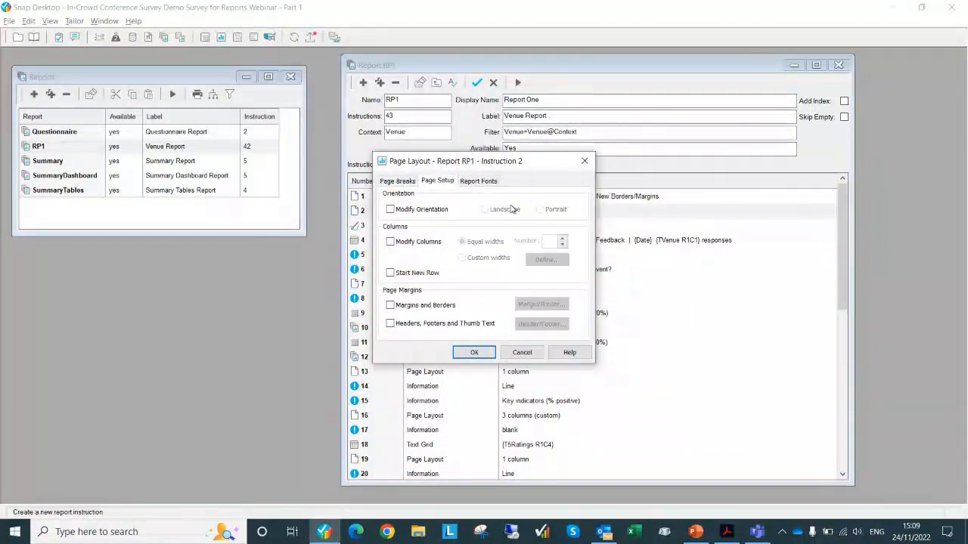
pyautogui.click(521, 353)
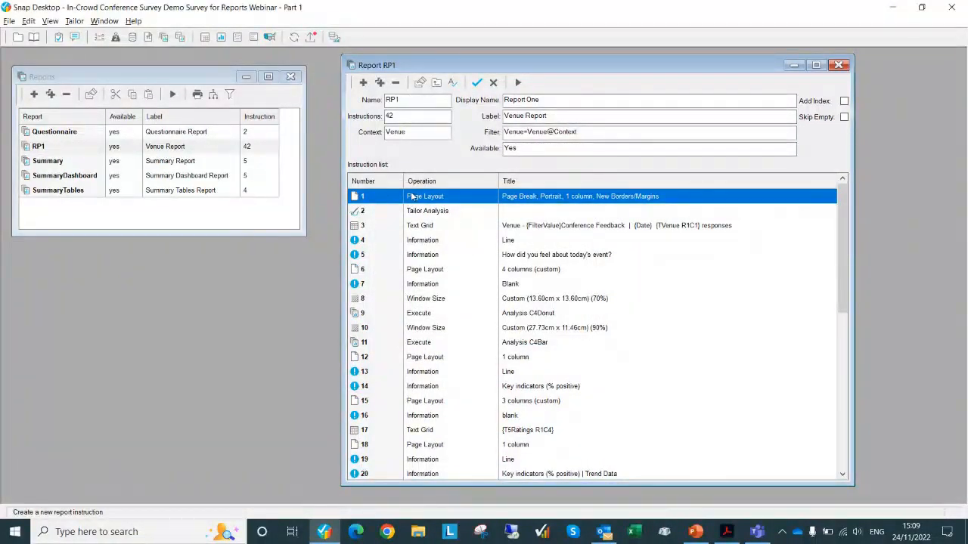
# Step: Review the base and label, cell and report style settings of RP1's Tailor Analysis instruction 2
pyautogui.click(417, 215)
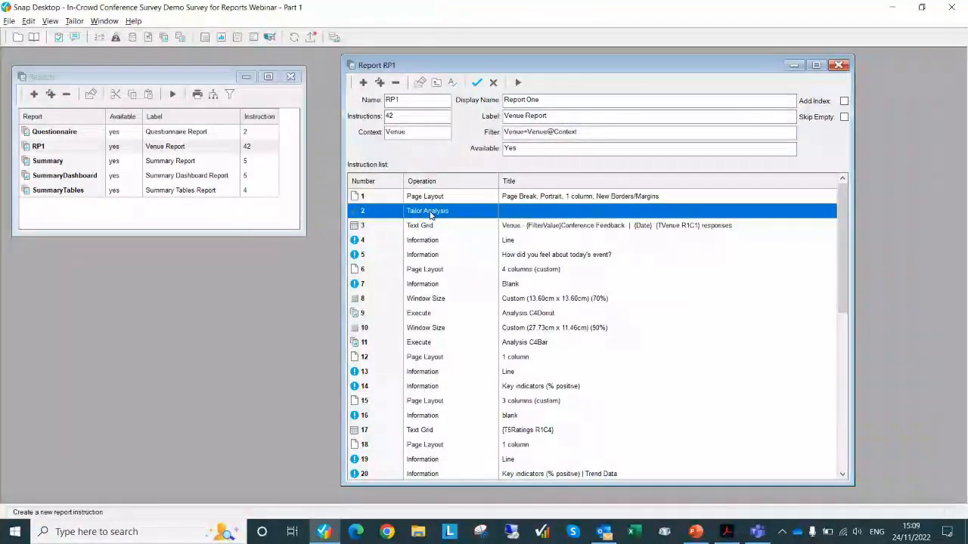
pyautogui.doubleClick(431, 215)
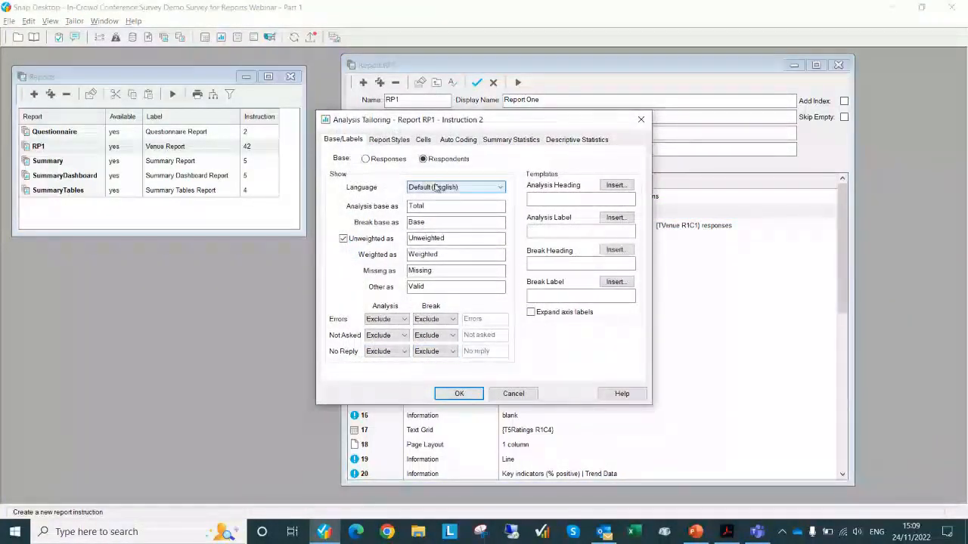
pyautogui.click(424, 140)
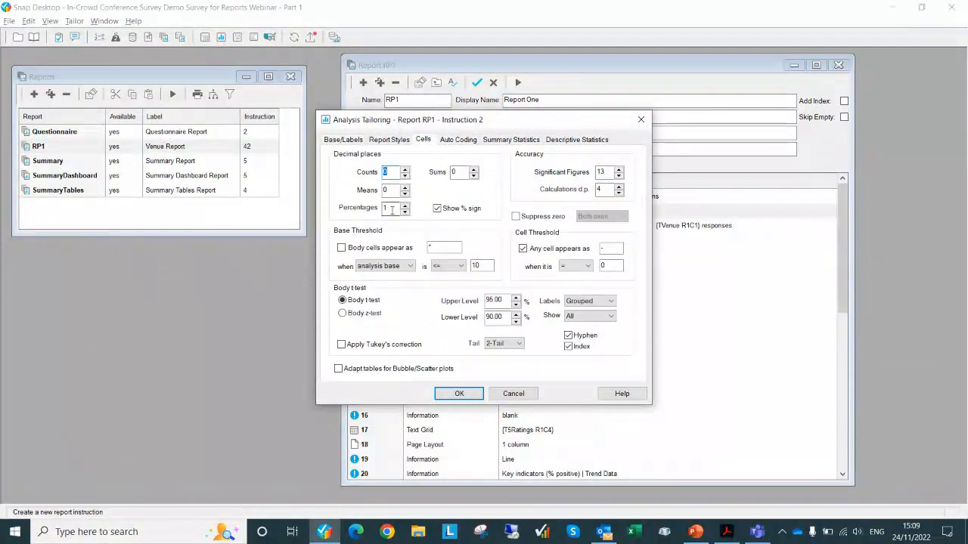
pyautogui.click(390, 140)
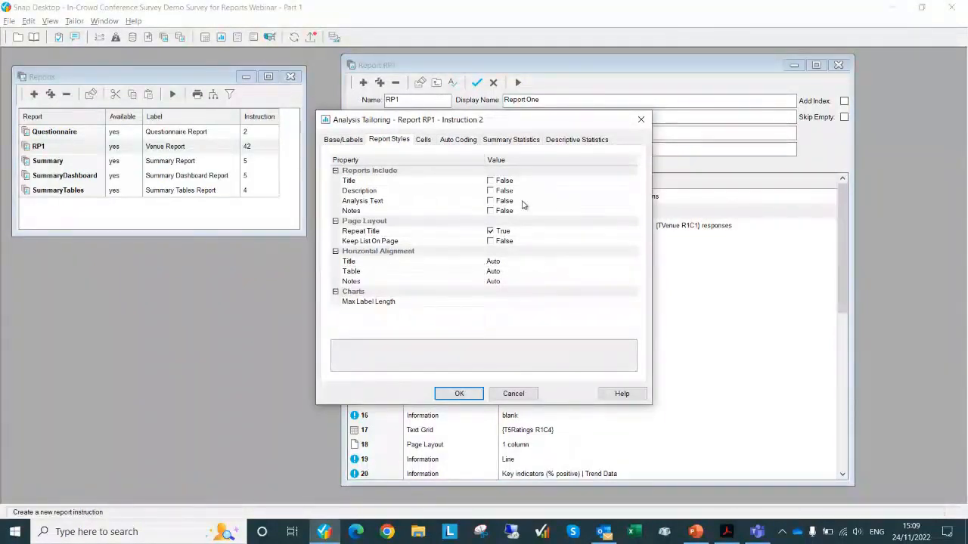
pyautogui.click(475, 394)
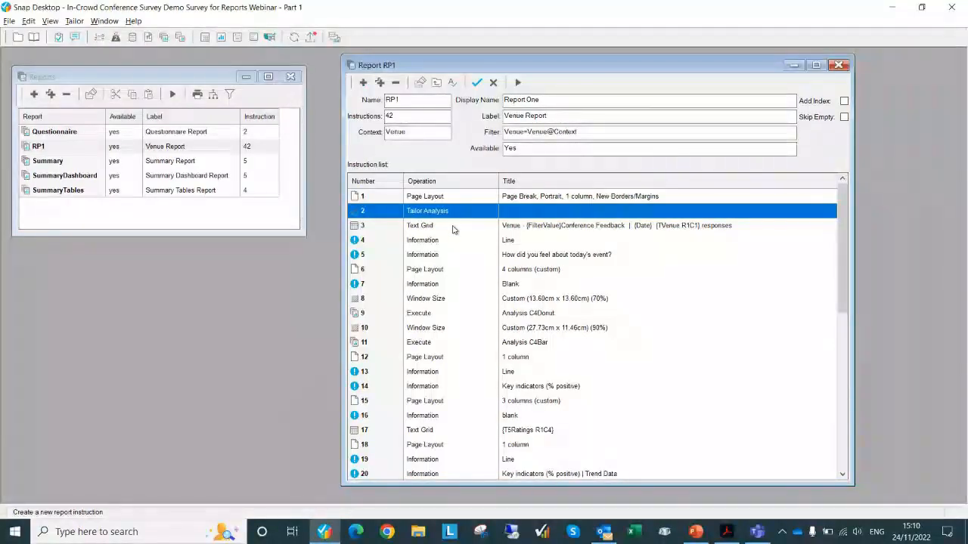
# Step: Select Text Grid instruction 3, locate item RP1 #3 in the survey PDF, and return to the instruction list
pyautogui.click(453, 229)
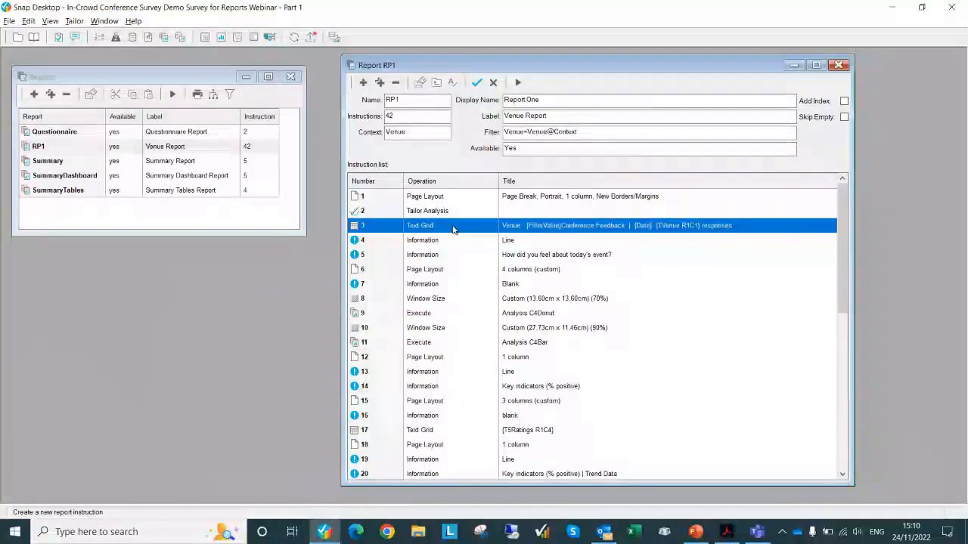
pyautogui.hotkey('alt', 'Tab')
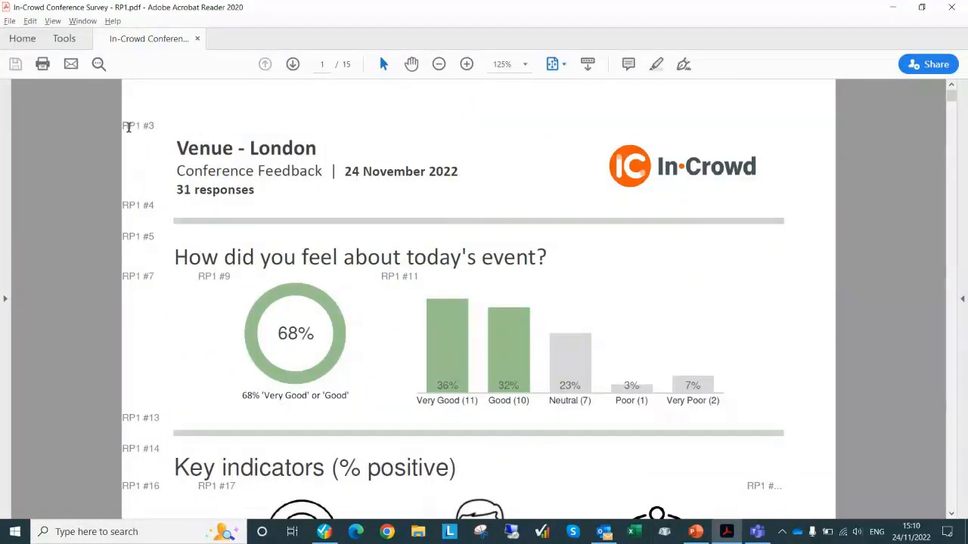
pyautogui.moveTo(124, 127); pyautogui.dragTo(177, 143)
pyautogui.hotkey('alt', 'Tab')
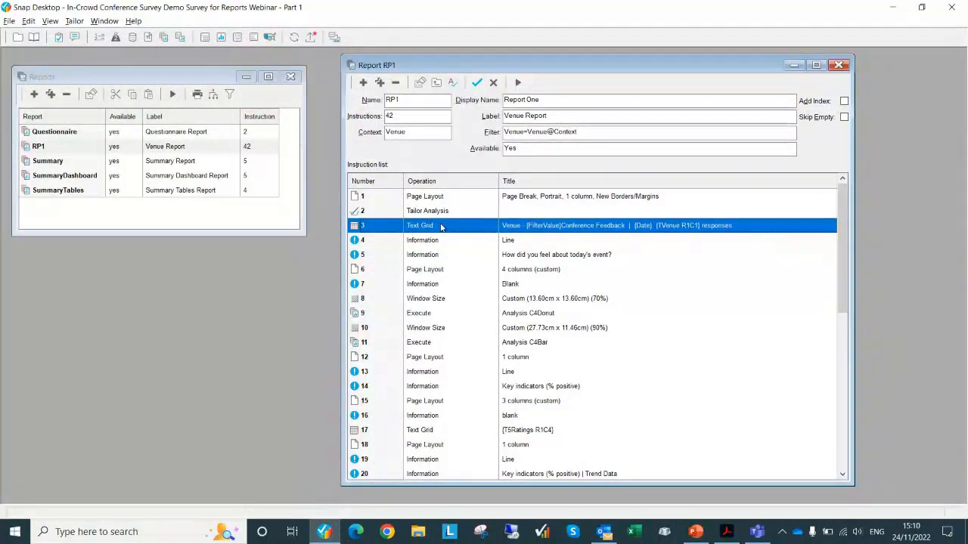
# Step: Try a new Text Grid instruction with 3 rows and 2 columns, select cells in its middle row, and cancel it
pyautogui.click(363, 82)
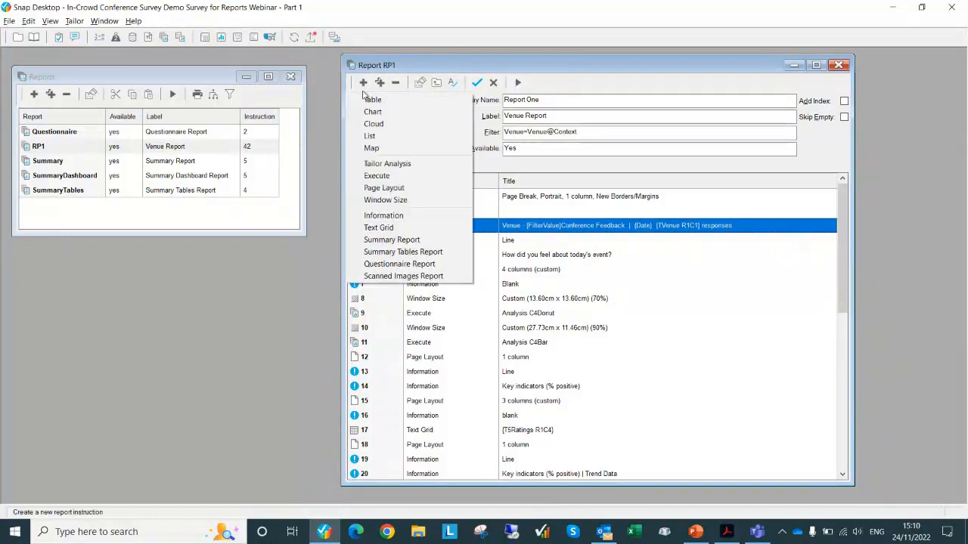
pyautogui.click(378, 227)
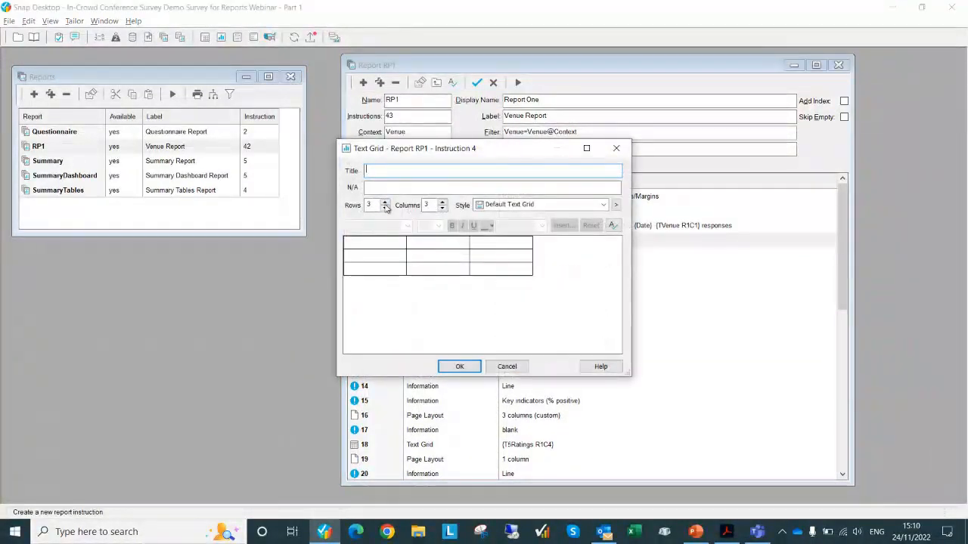
pyautogui.click(386, 202)
pyautogui.click(386, 209)
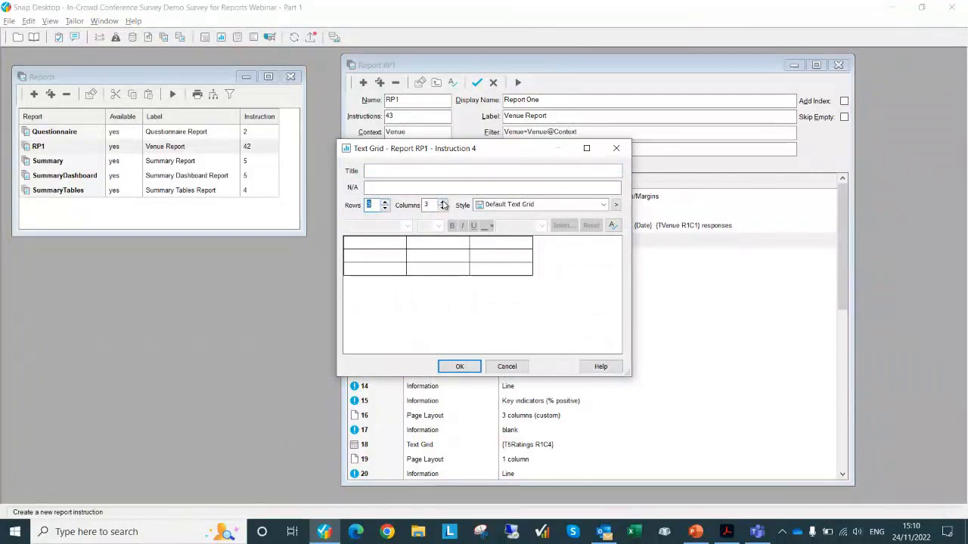
pyautogui.click(443, 202)
pyautogui.click(443, 209)
pyautogui.click(443, 209)
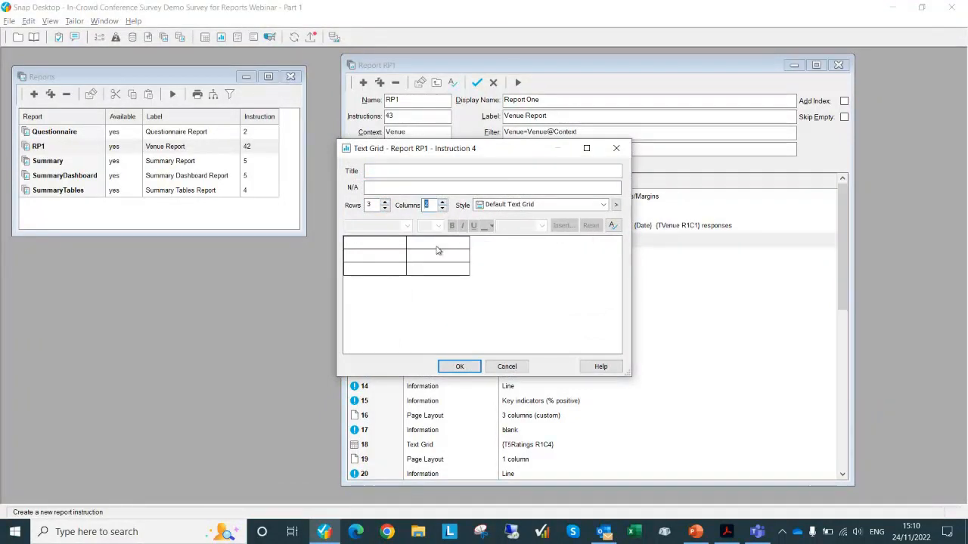
pyautogui.click(437, 260)
pyautogui.click(563, 225)
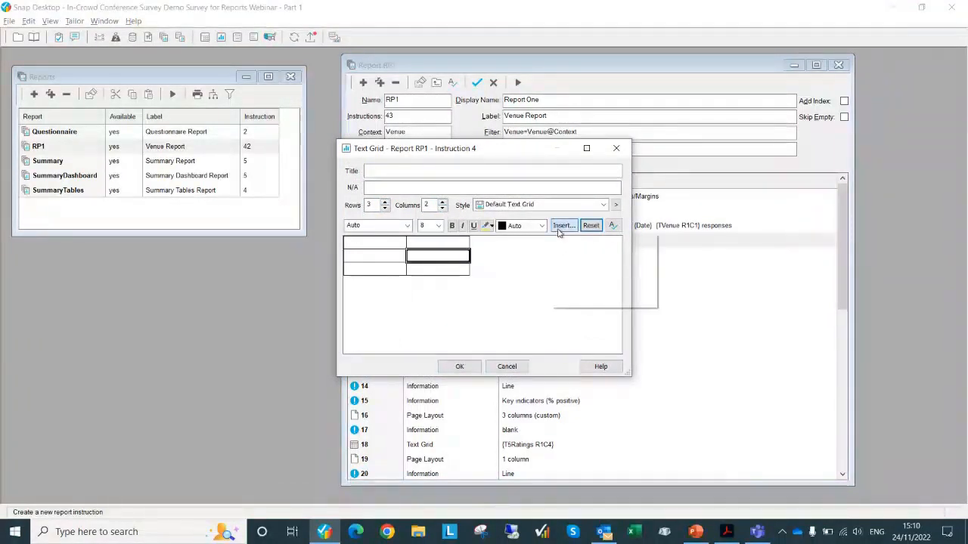
pyautogui.click(377, 257)
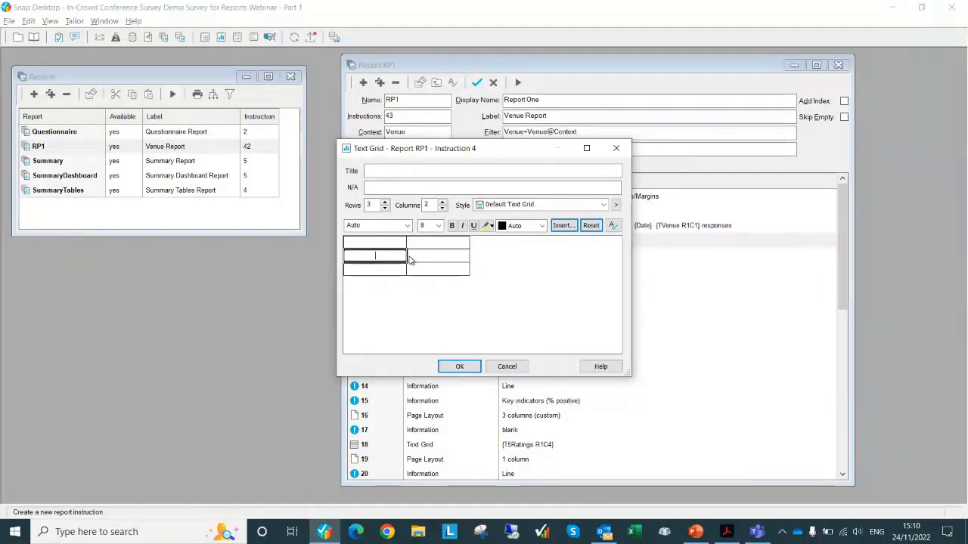
pyautogui.click(500, 367)
pyautogui.click(529, 295)
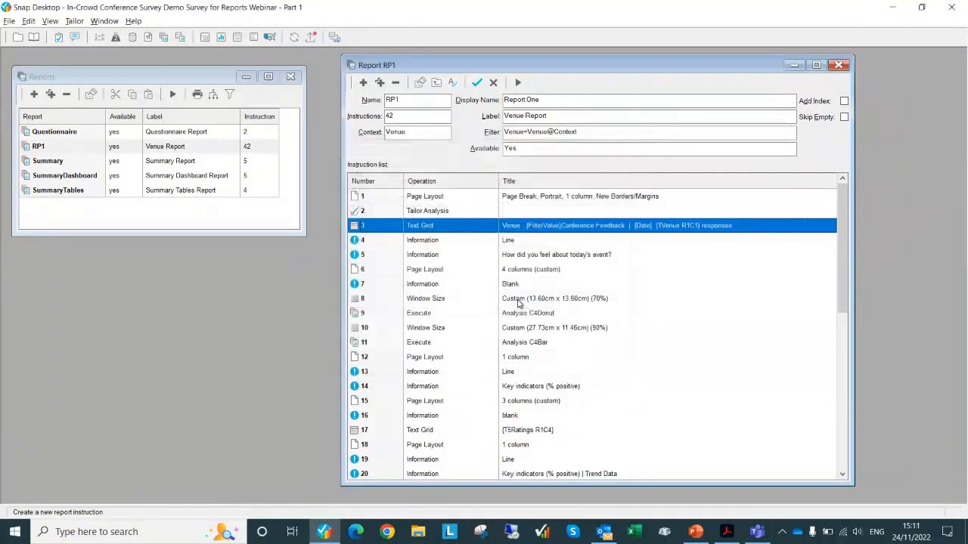
# Step: Open Text Grid instruction 3 full screen and inspect its venue text cell and In-Crowd logo cell
pyautogui.doubleClick(448, 230)
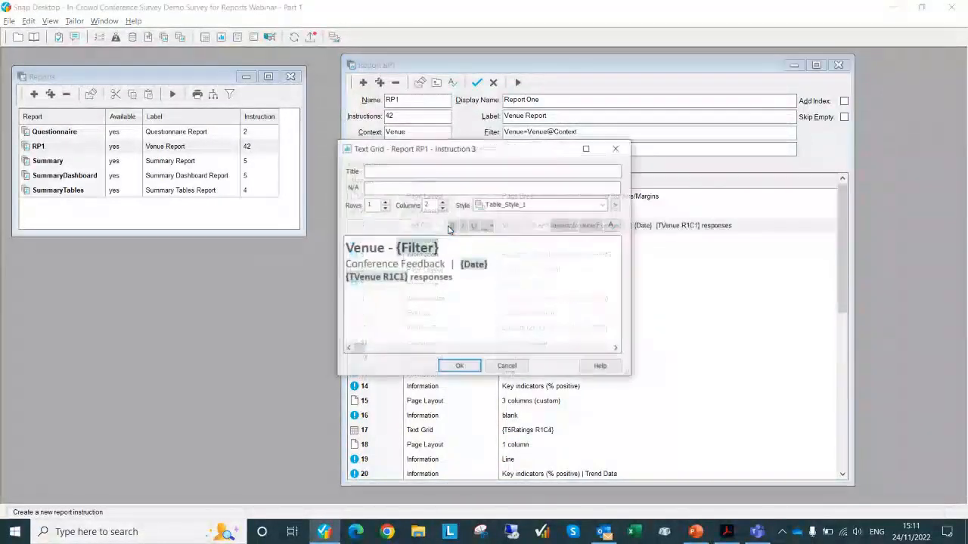
pyautogui.click(586, 149)
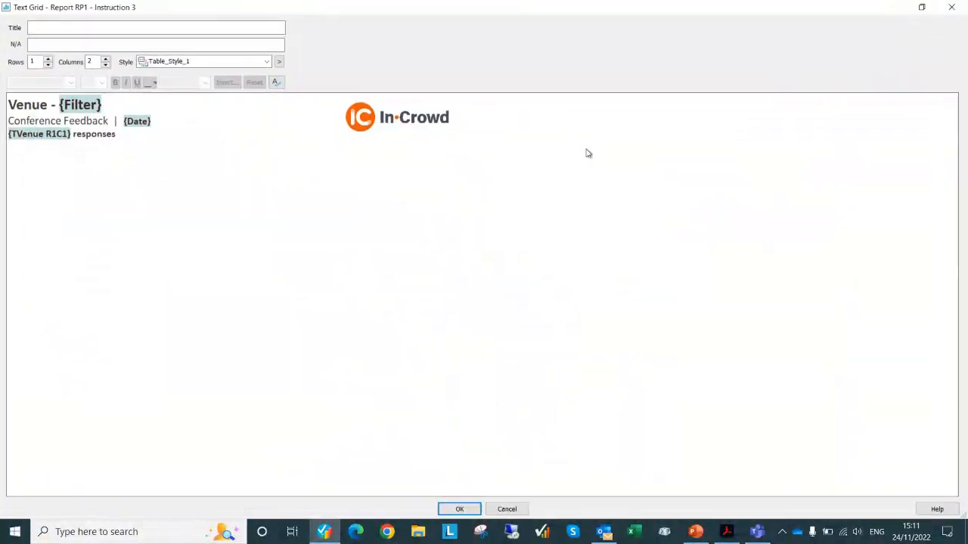
pyautogui.click(119, 134)
pyautogui.click(398, 121)
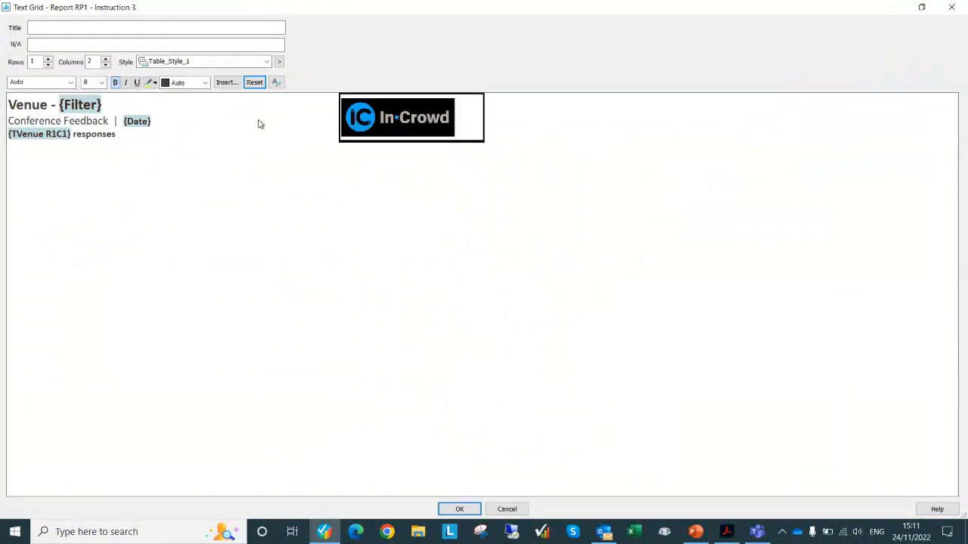
pyautogui.click(257, 123)
pyautogui.click(388, 124)
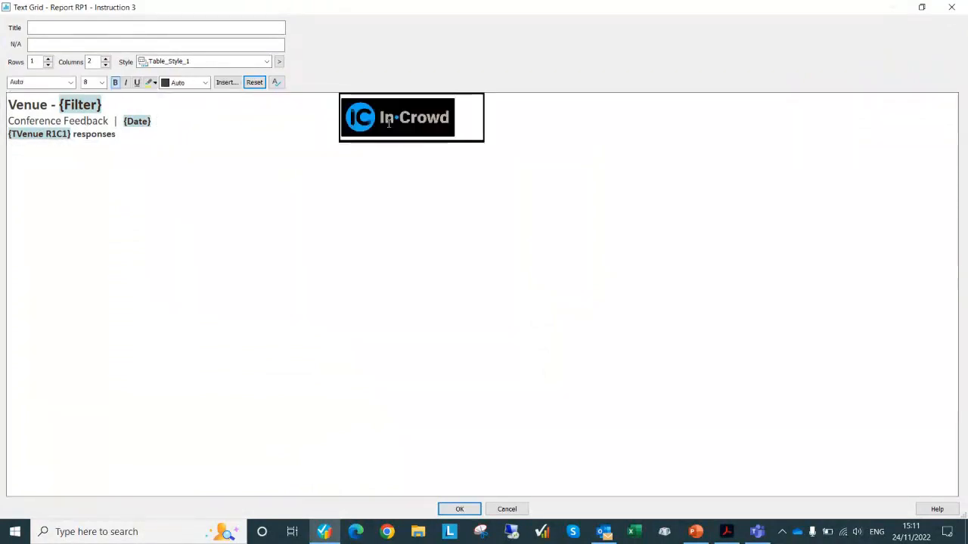
# Step: Review the column widths in the text grid's cell sizing options and compare them with the text and logo cells
pyautogui.rightClick(500, 181)
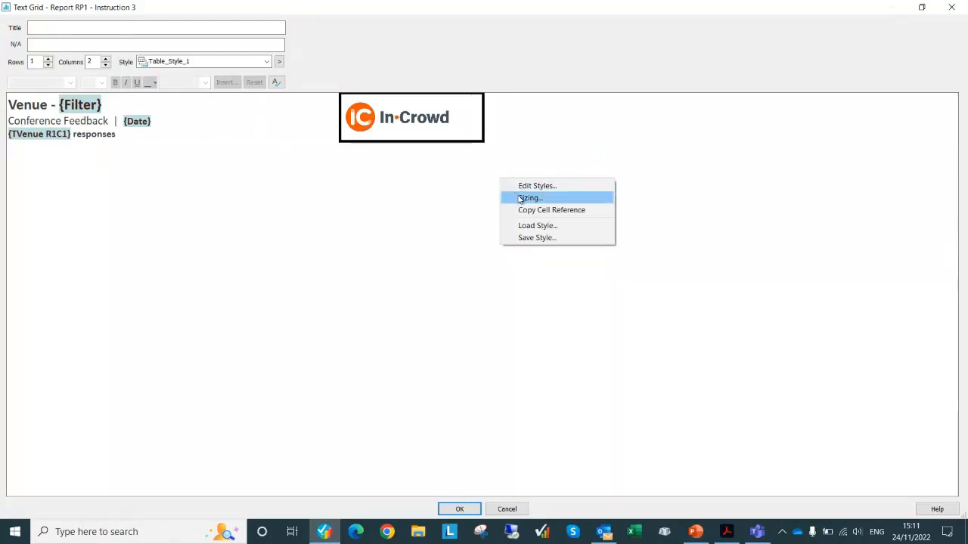
pyautogui.click(520, 198)
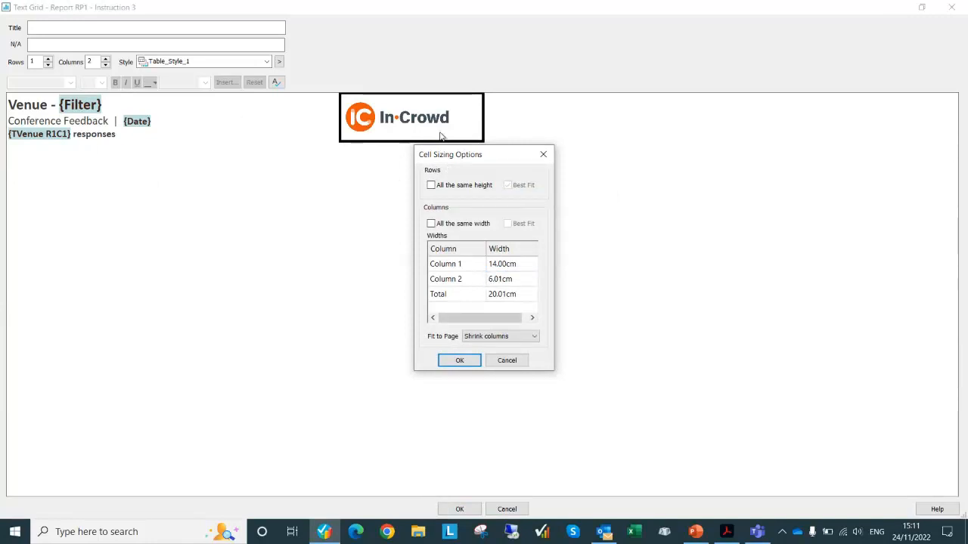
pyautogui.click(454, 360)
pyautogui.click(245, 125)
pyautogui.click(389, 124)
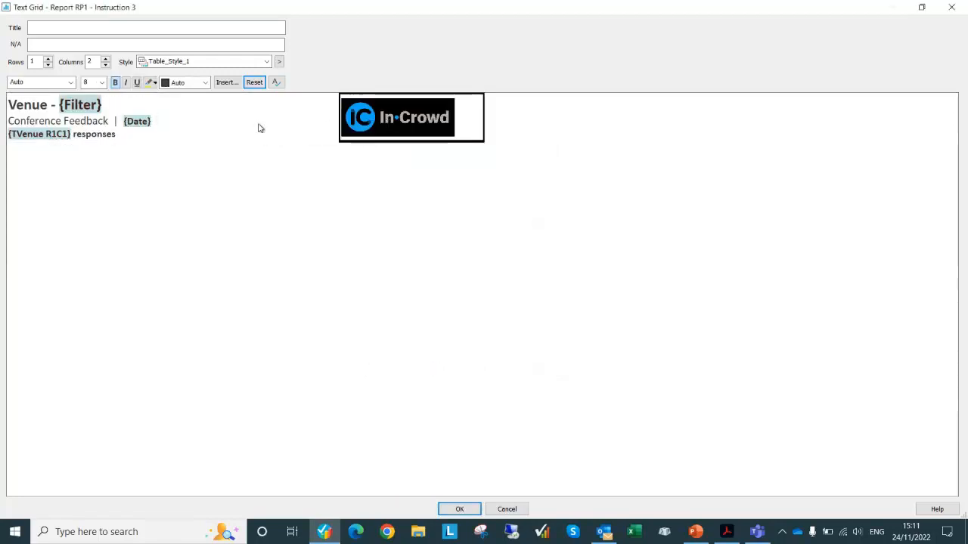
pyautogui.click(259, 124)
# Step: Apply right and bottom gridlines to the Top Row, First Column and Table Body regions of the text grid's style
pyautogui.rightClick(495, 150)
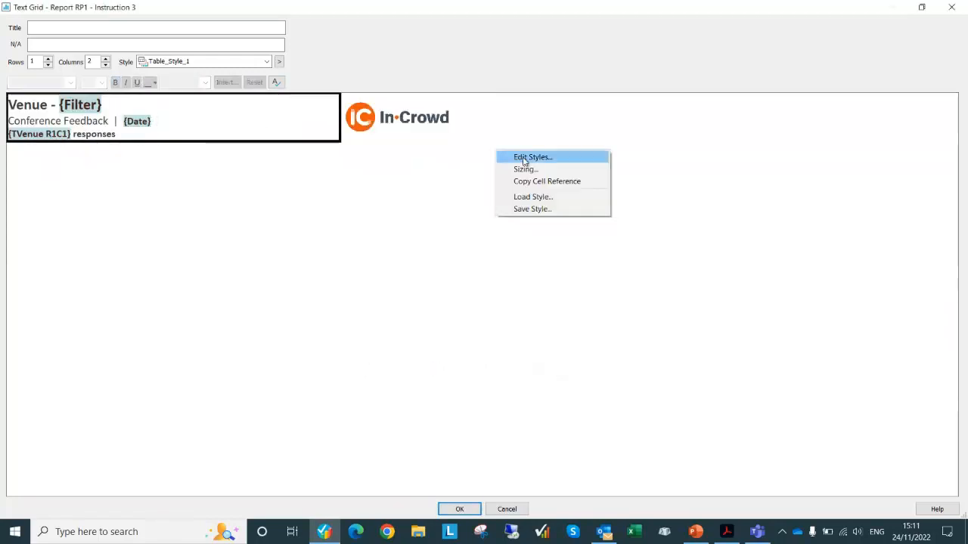
pyautogui.click(523, 159)
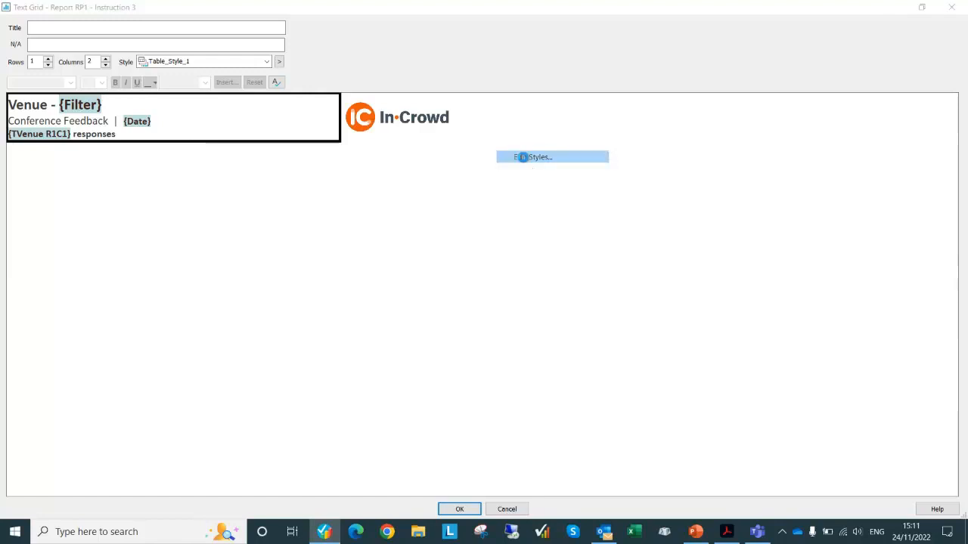
pyautogui.keyDown('shift'); pyautogui.click(404, 205); pyautogui.keyUp('shift')
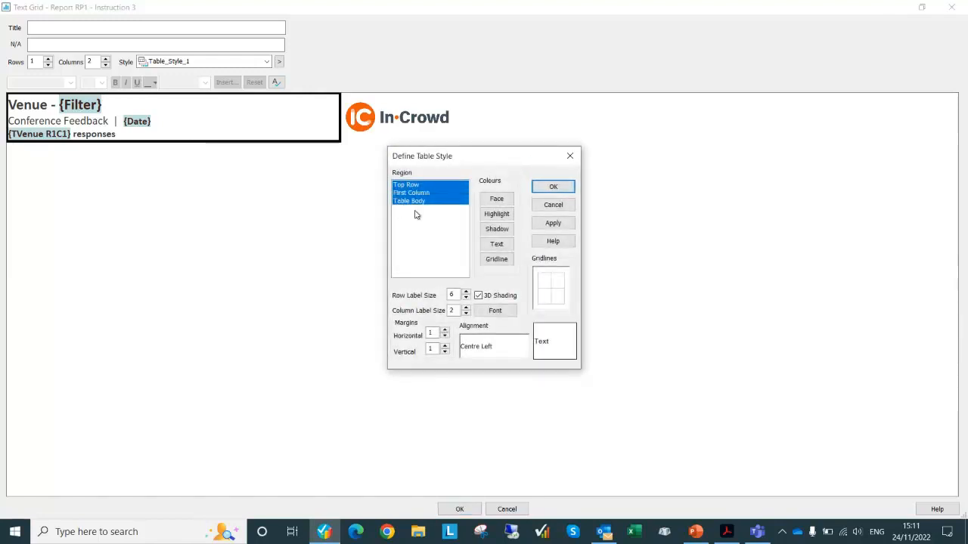
pyautogui.click(556, 299)
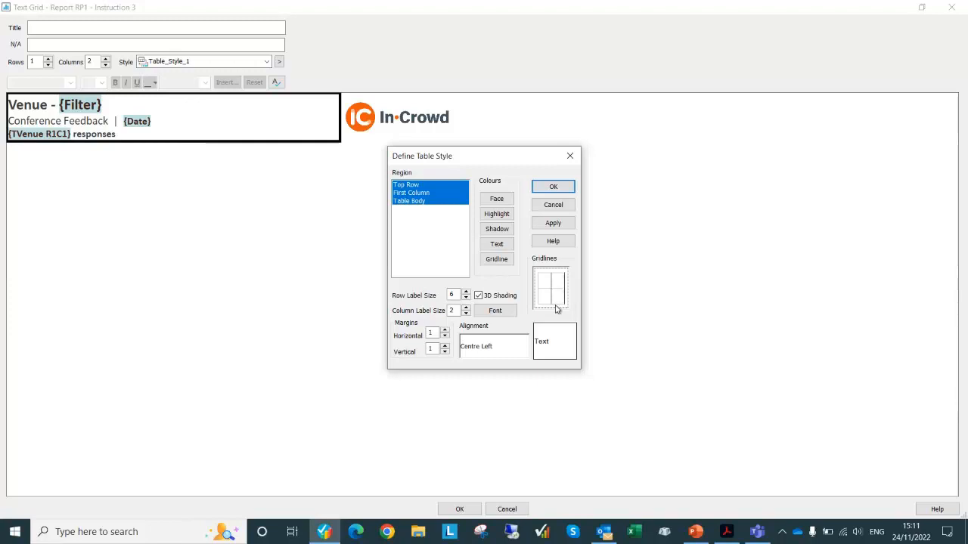
pyautogui.click(551, 223)
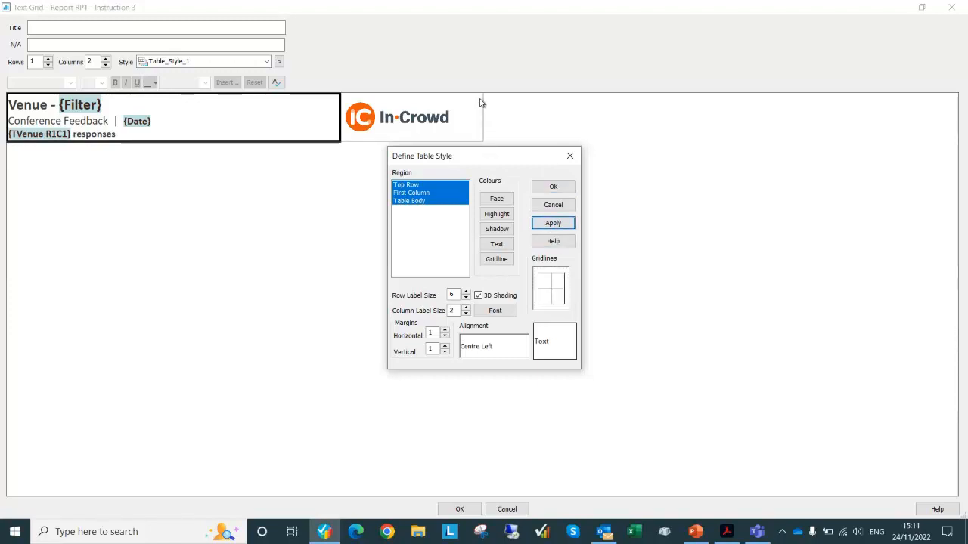
# Step: Turn the text grid's right and bottom gridlines off again and accept the table style
pyautogui.click(556, 286)
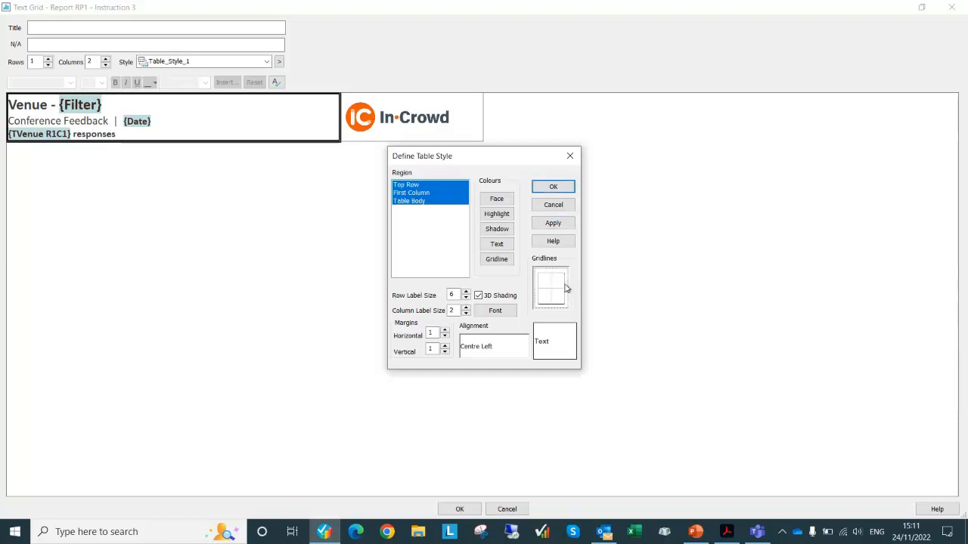
pyautogui.click(558, 224)
pyautogui.click(553, 187)
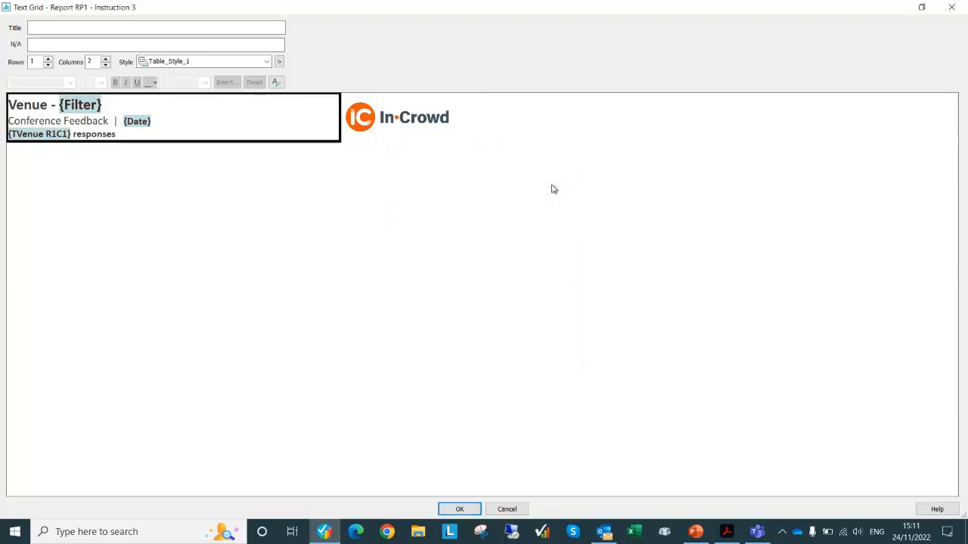
# Step: View the image file and zoom settings in the In-Crowd logo's image properties and close them
pyautogui.click(399, 126)
pyautogui.doubleClick(391, 127)
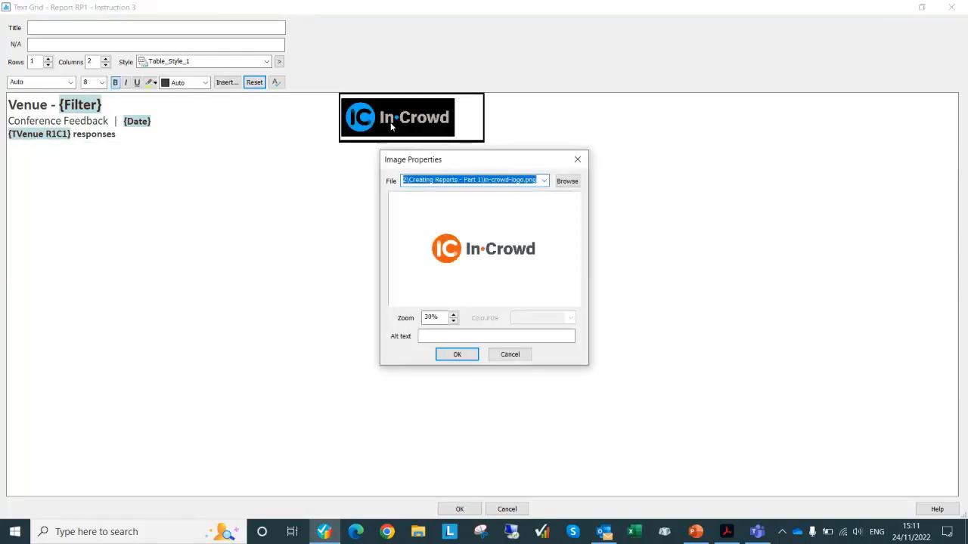
pyautogui.click(452, 358)
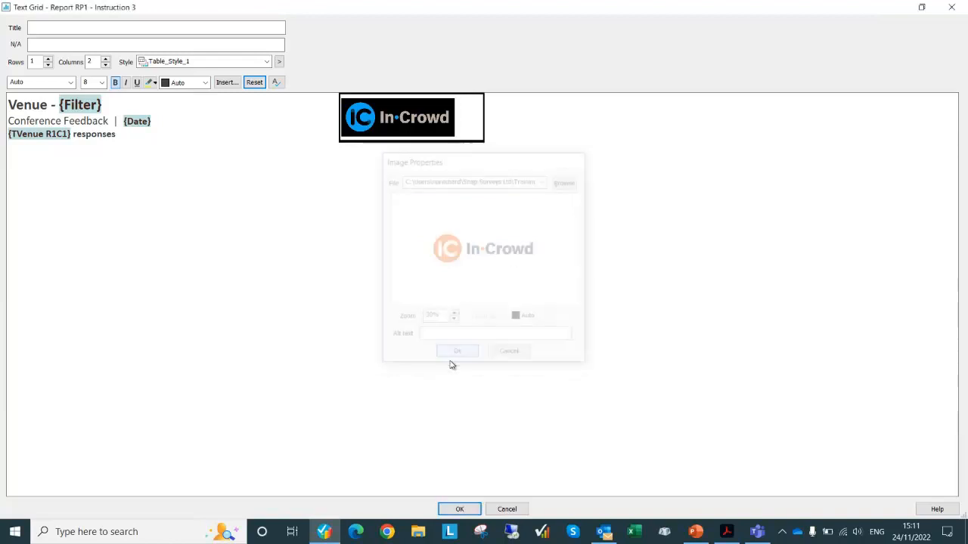
# Step: Compare the {Filter} field in the text grid's header cell with the venue name in the PDF report's heading, ending back in the grid
pyautogui.click(119, 112)
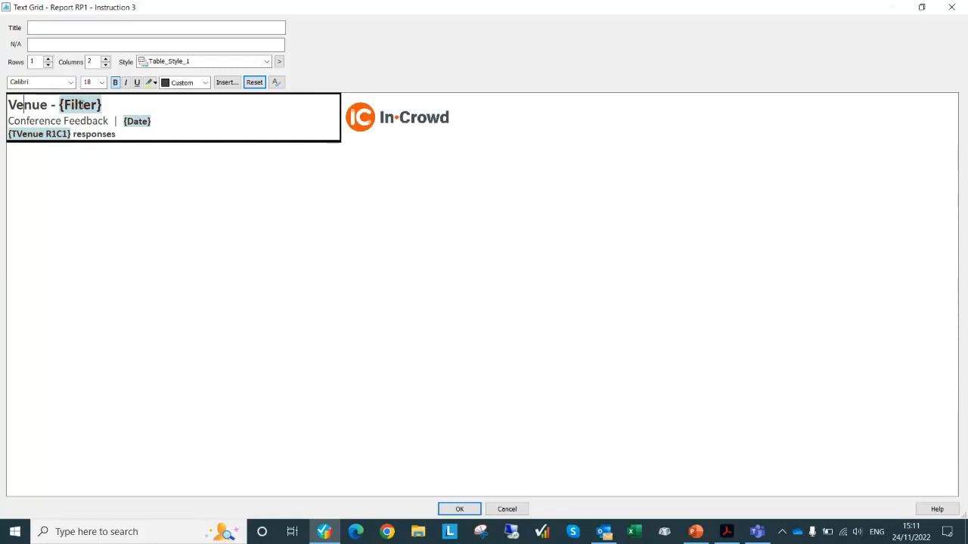
pyautogui.click(116, 104)
pyautogui.hotkey('alt', 'Tab')
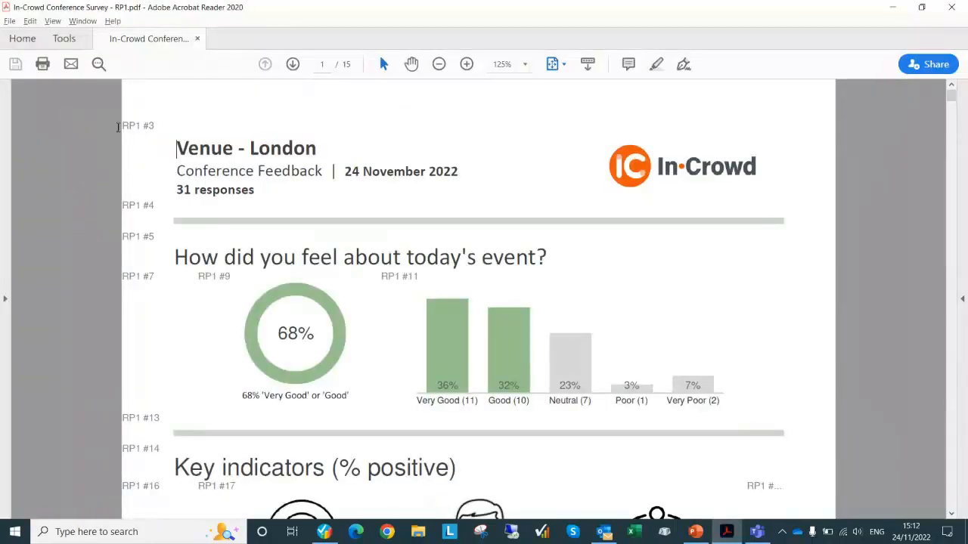
pyautogui.moveTo(250, 148); pyautogui.dragTo(313, 155)
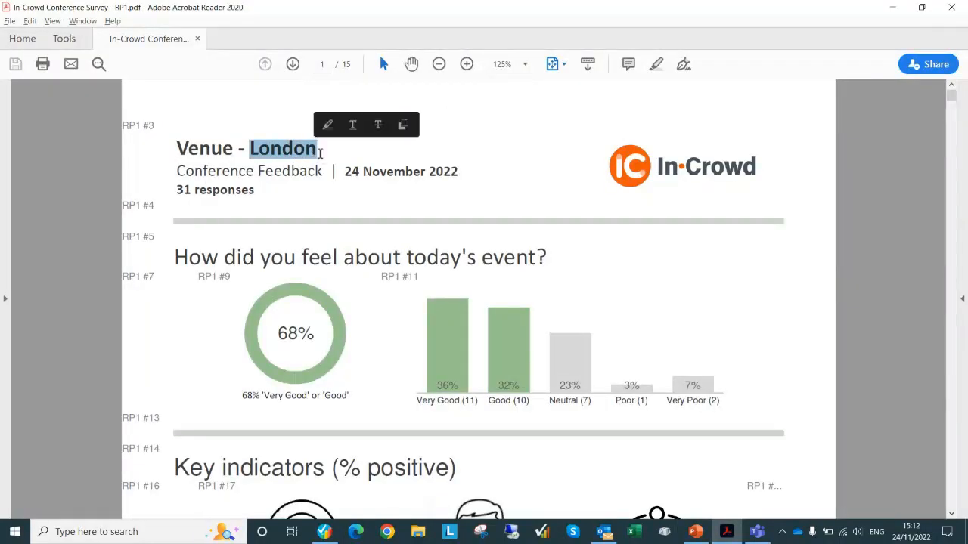
pyautogui.click(321, 153)
pyautogui.hotkey('alt', 'Tab')
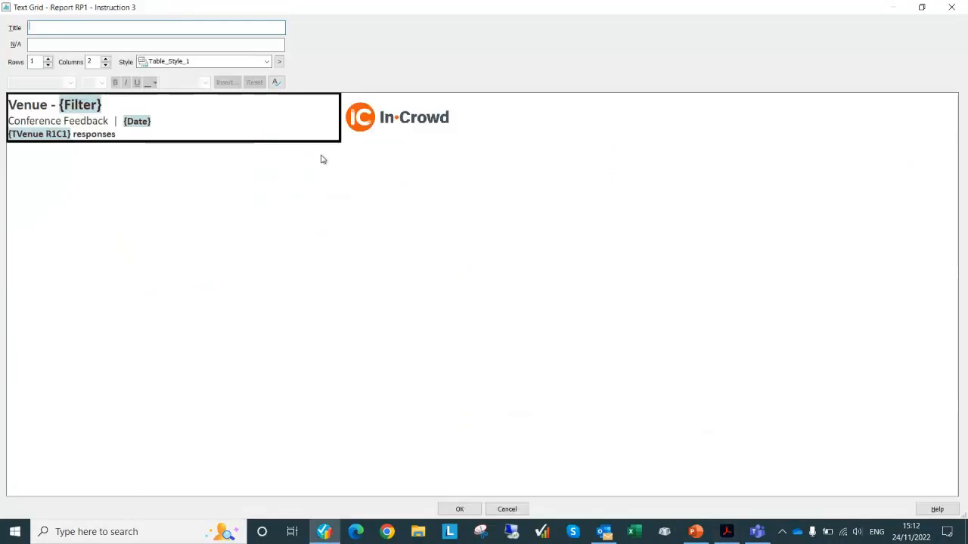
# Step: Review the available survey fields, including Filter, for the header's venue line and cancel without inserting one
pyautogui.click(138, 101)
pyautogui.click(238, 85)
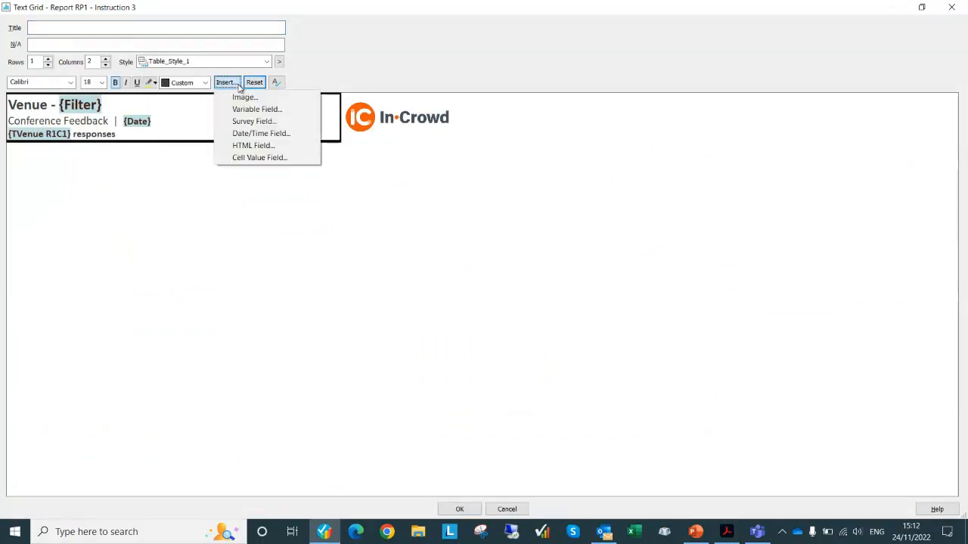
pyautogui.click(241, 127)
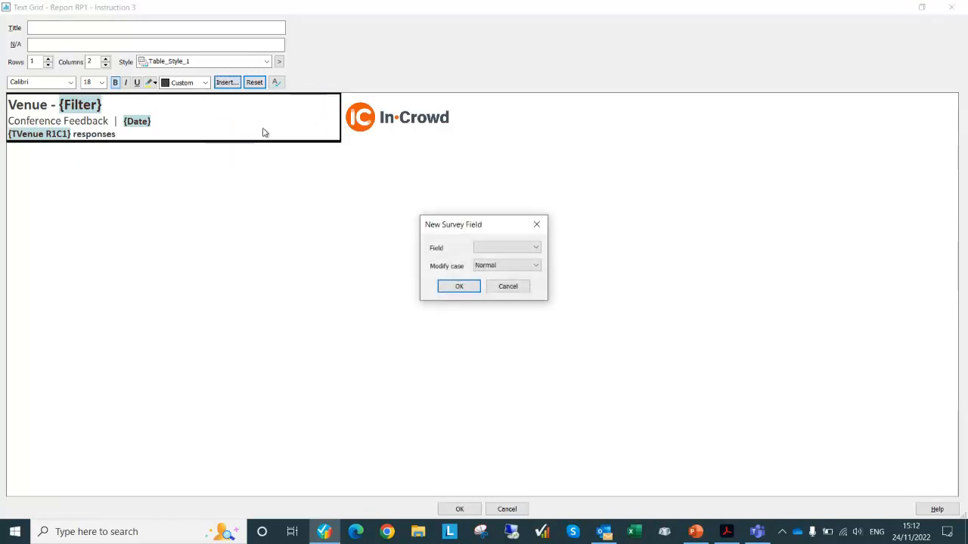
pyautogui.click(536, 251)
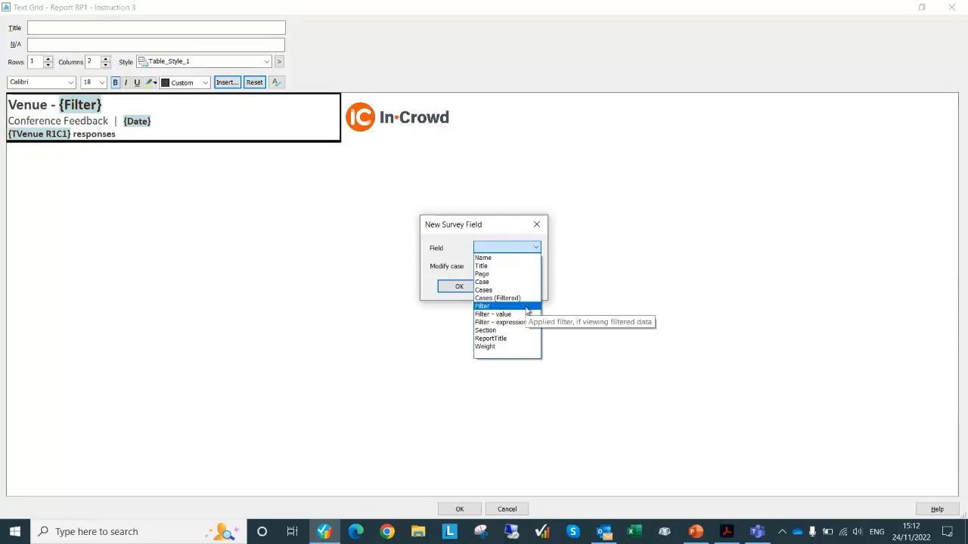
pyautogui.click(460, 235)
pyautogui.click(507, 288)
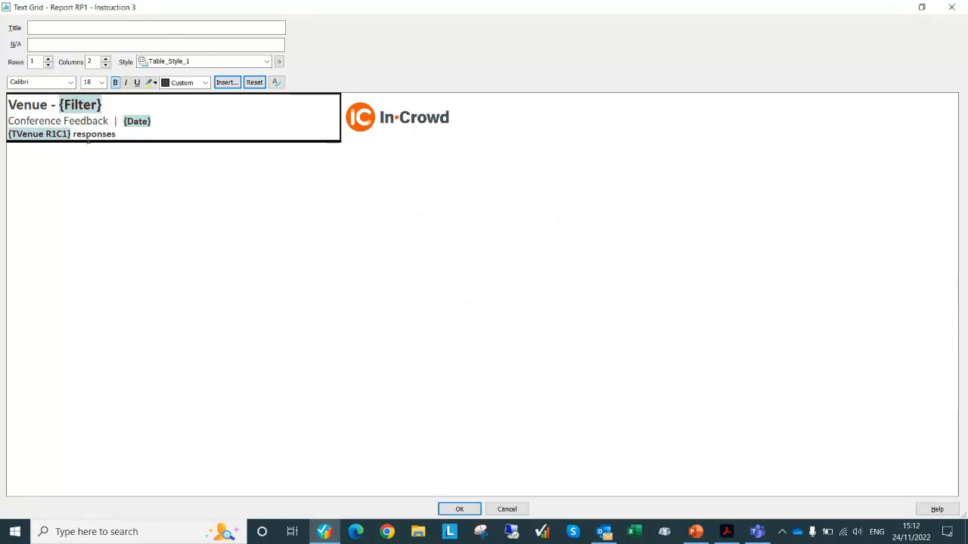
# Step: Review the insertable field types, including Date/Time Field, for the header's date and responses lines without inserting one
pyautogui.click(47, 134)
pyautogui.click(169, 130)
pyautogui.click(227, 83)
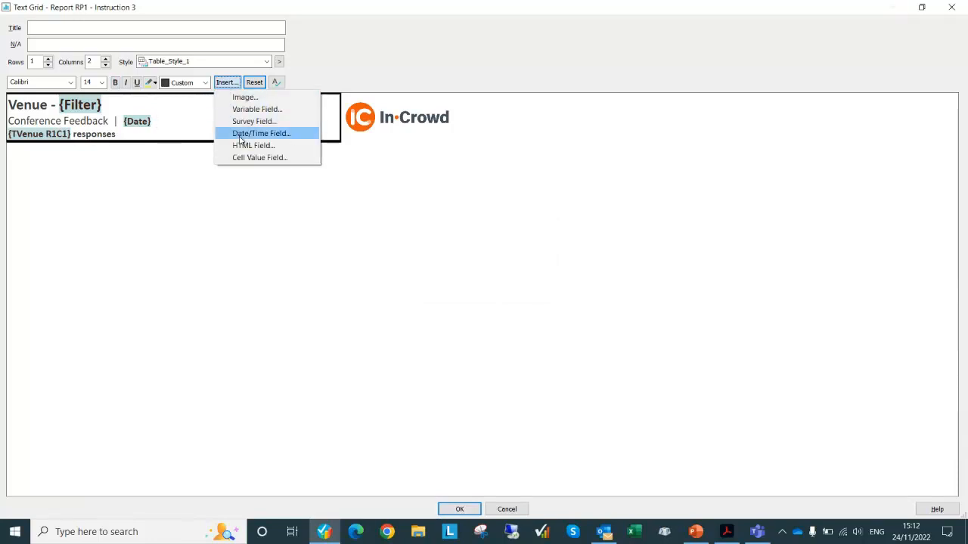
pyautogui.click(87, 134)
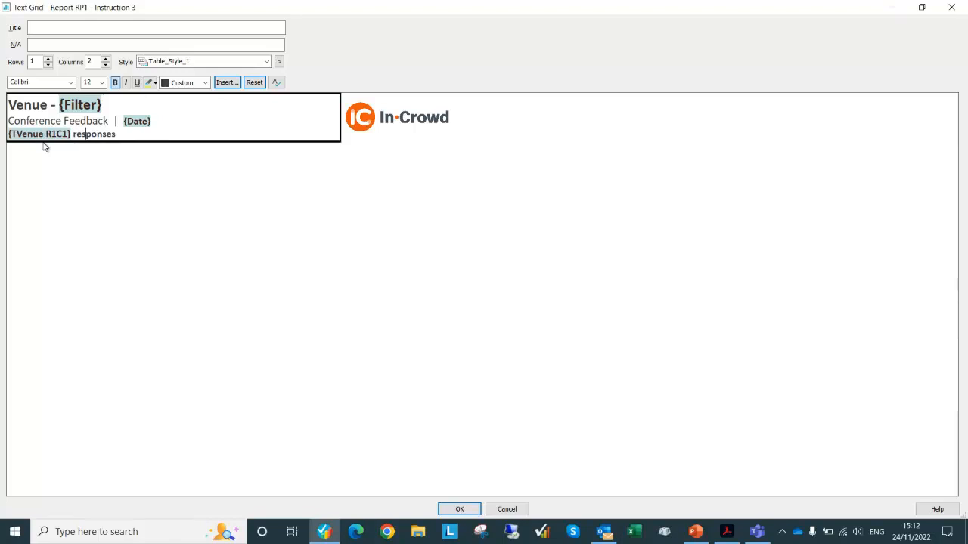
# Step: Compare the text grid's {TVenue R1C1} field with the response count in the PDF report's header
pyautogui.hotkey('alt', 'Tab')
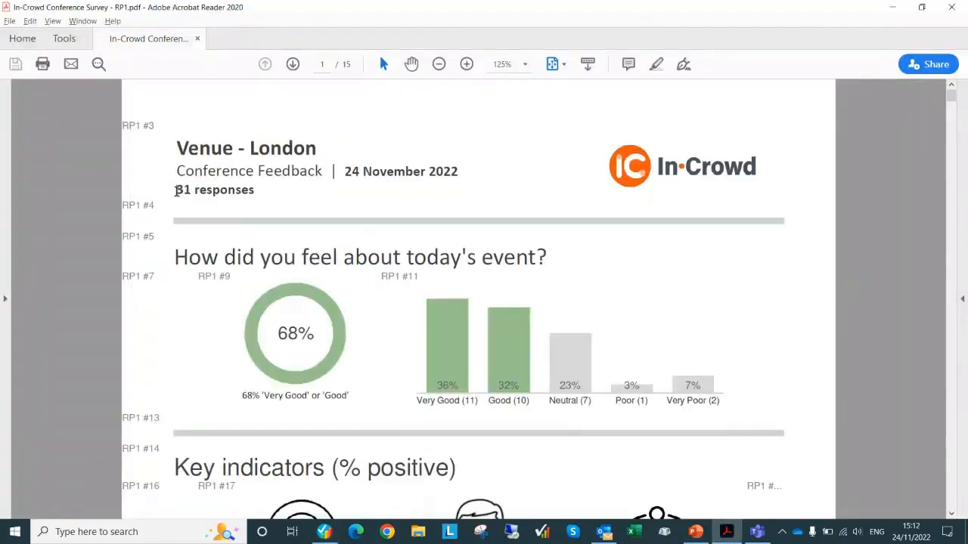
pyautogui.moveTo(176, 191); pyautogui.dragTo(192, 190)
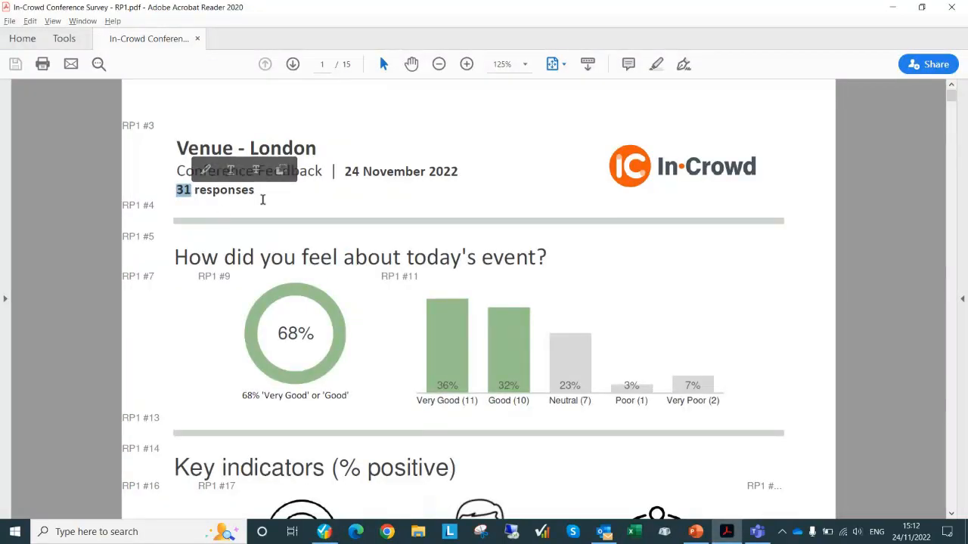
pyautogui.click(258, 194)
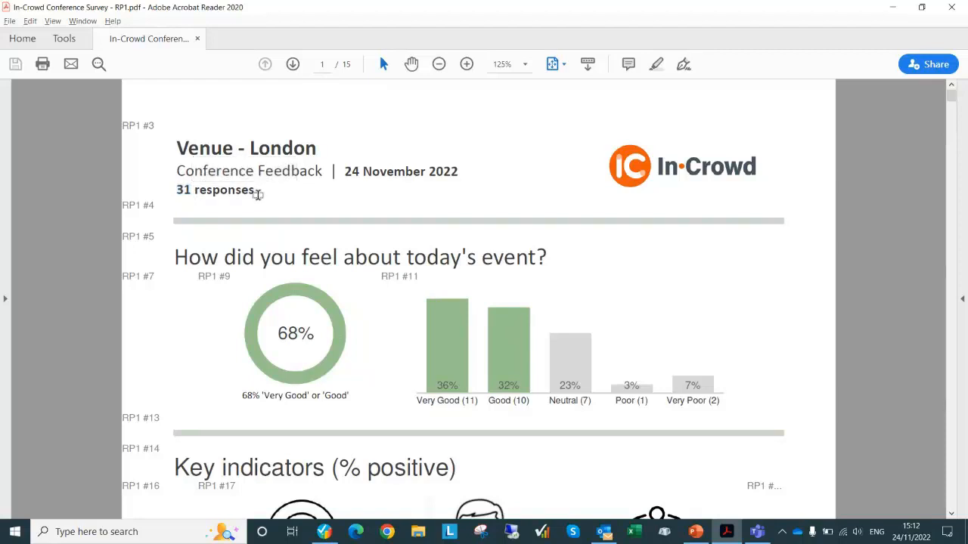
pyautogui.hotkey('alt', 'Tab')
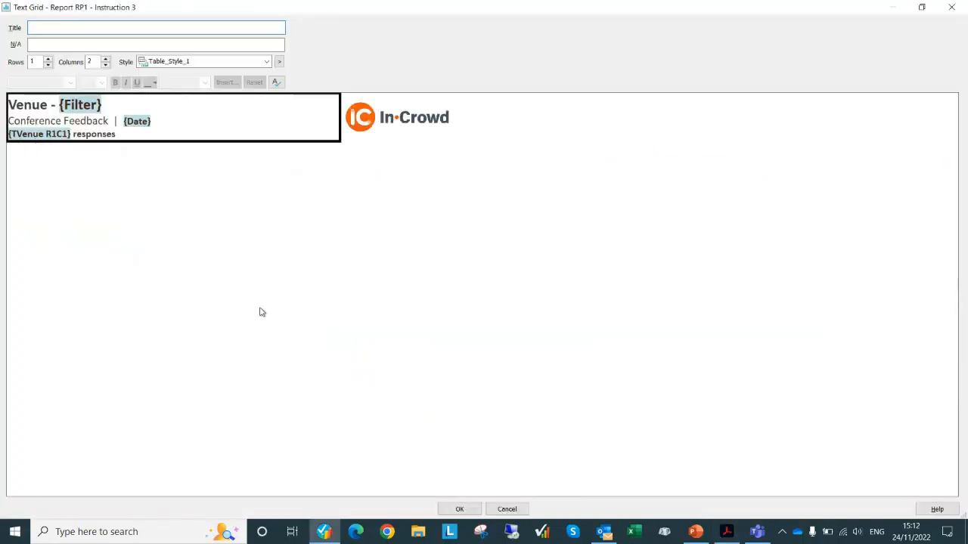
# Step: Accept the text grid instruction and open the TVenue analysis from the list of analyses
pyautogui.click(458, 509)
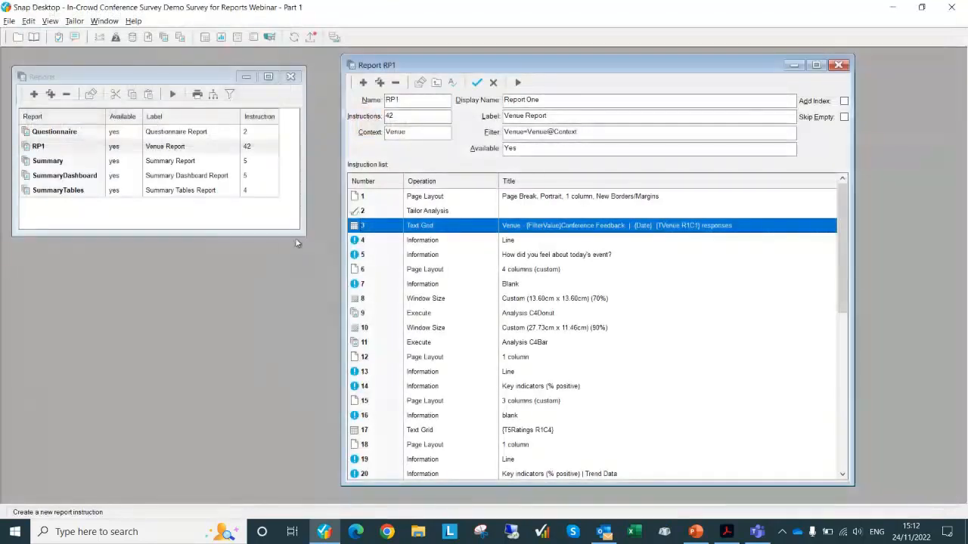
pyautogui.click(180, 38)
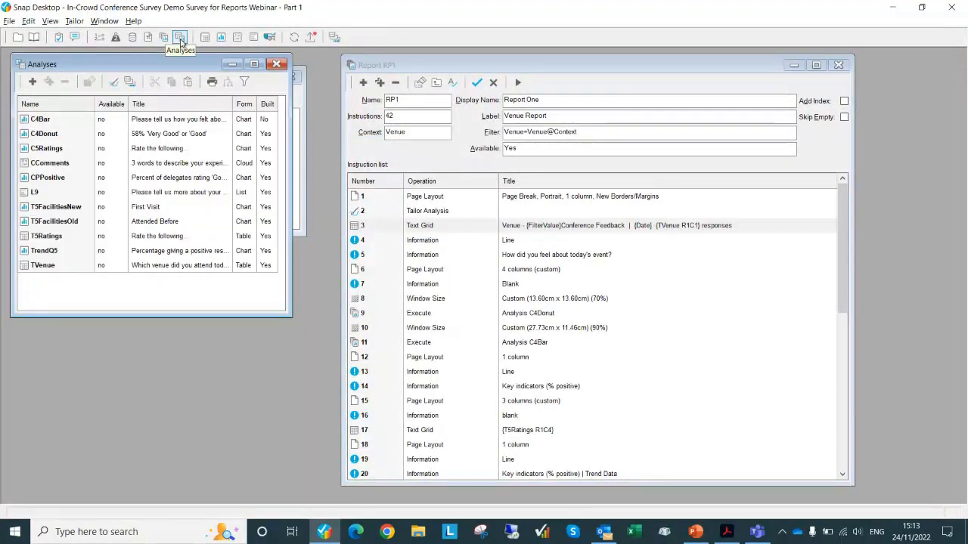
pyautogui.click(52, 266)
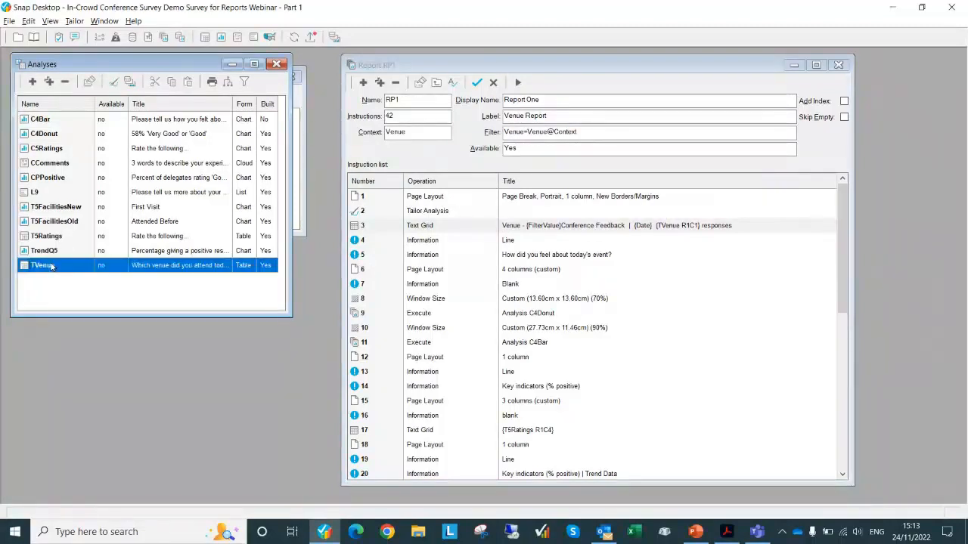
pyautogui.doubleClick(51, 266)
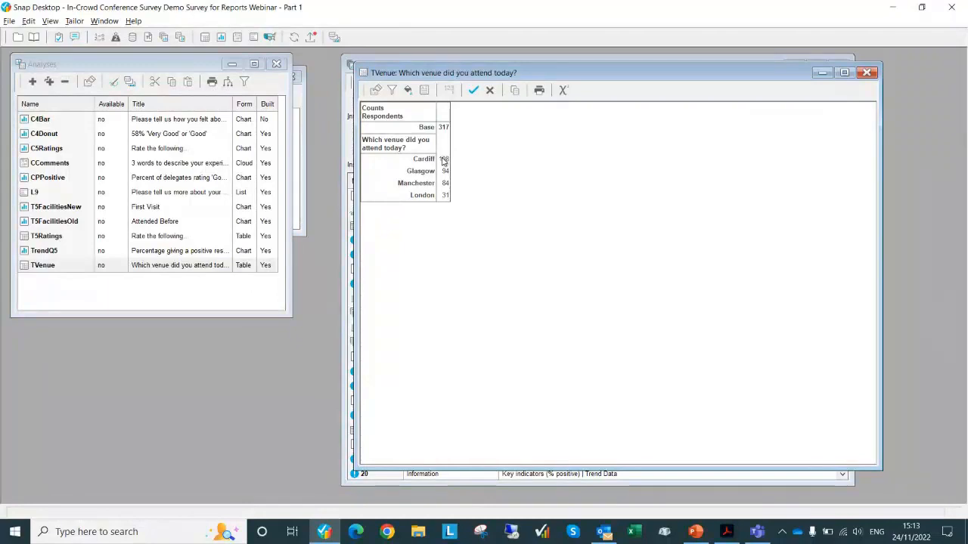
# Step: Open the TVenue analysis definition beside its table and apply the filter Venue=1
pyautogui.click(375, 90)
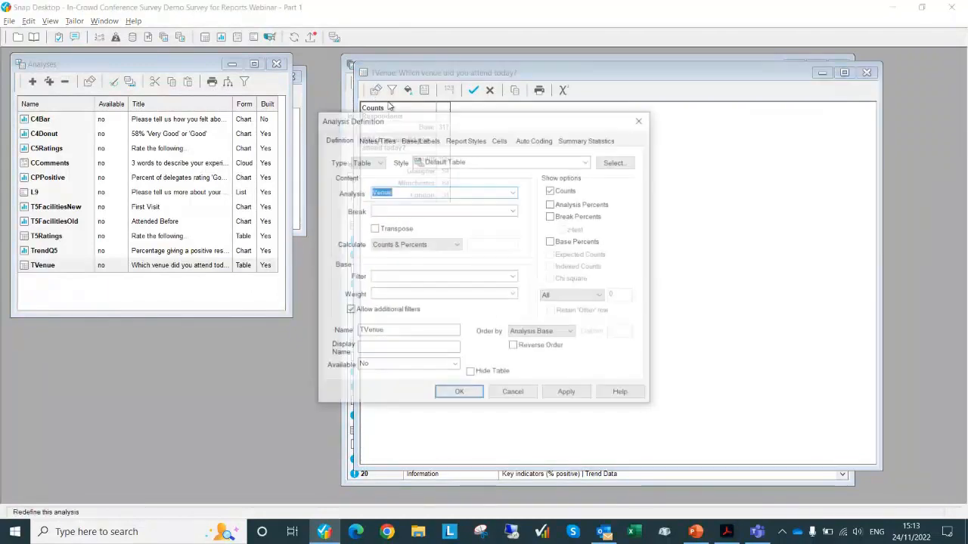
pyautogui.moveTo(454, 118); pyautogui.dragTo(657, 121)
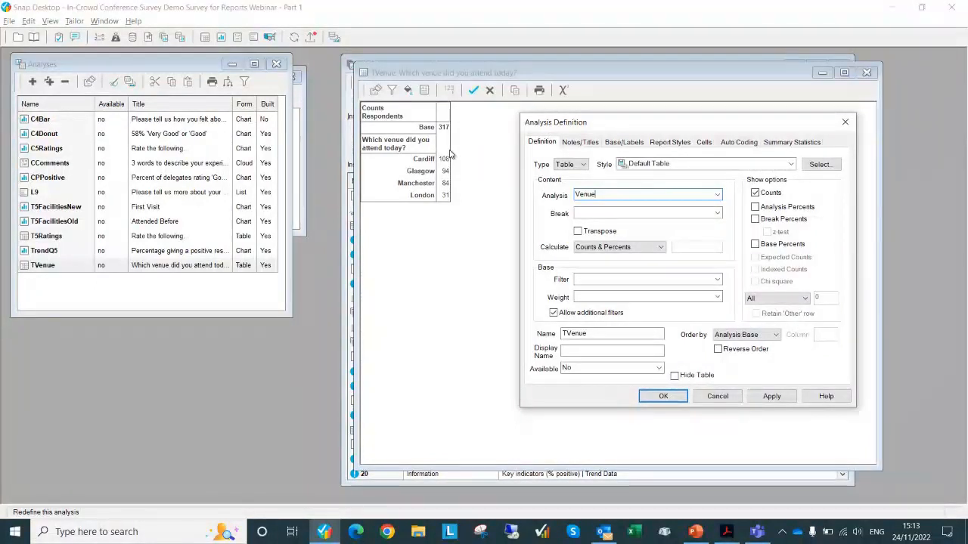
pyautogui.click(588, 280)
pyautogui.write('Venue=')
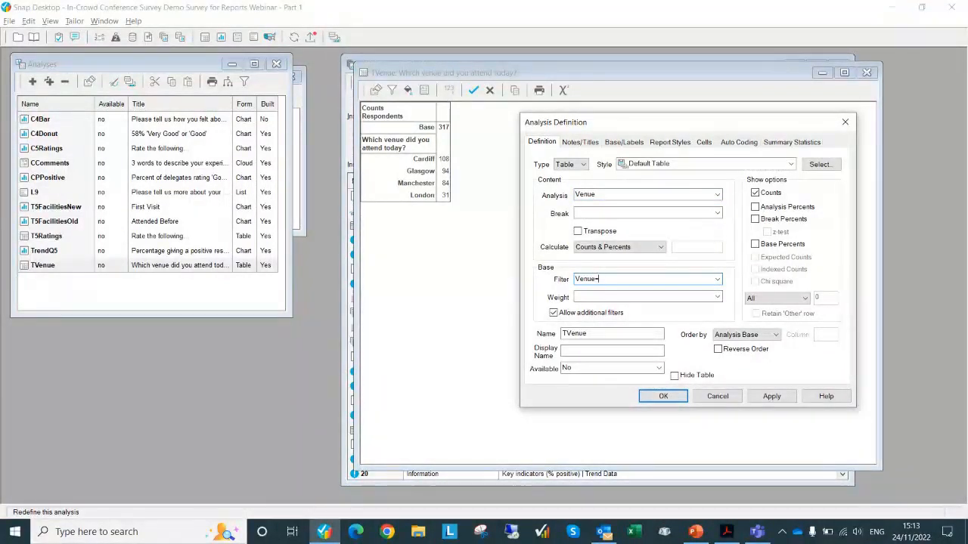
pyautogui.write('1')
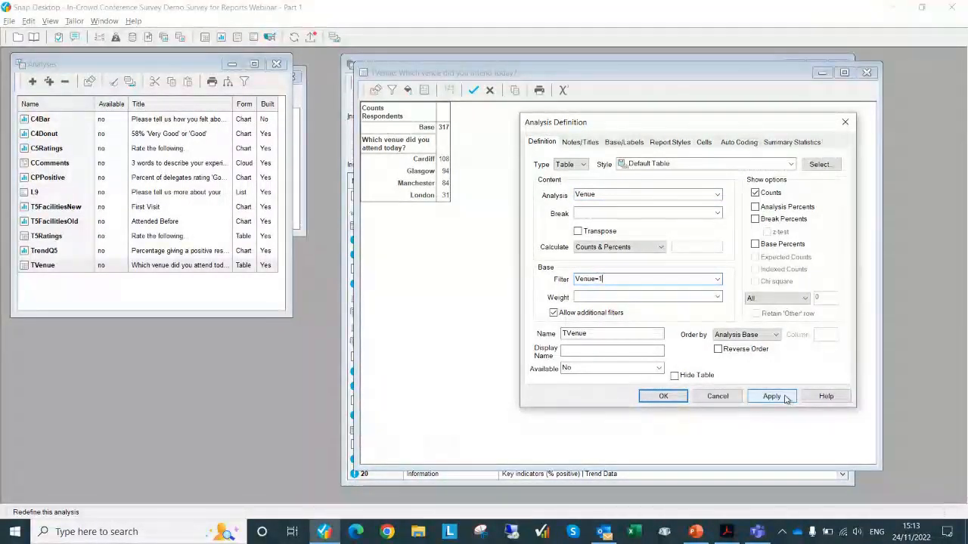
pyautogui.click(786, 400)
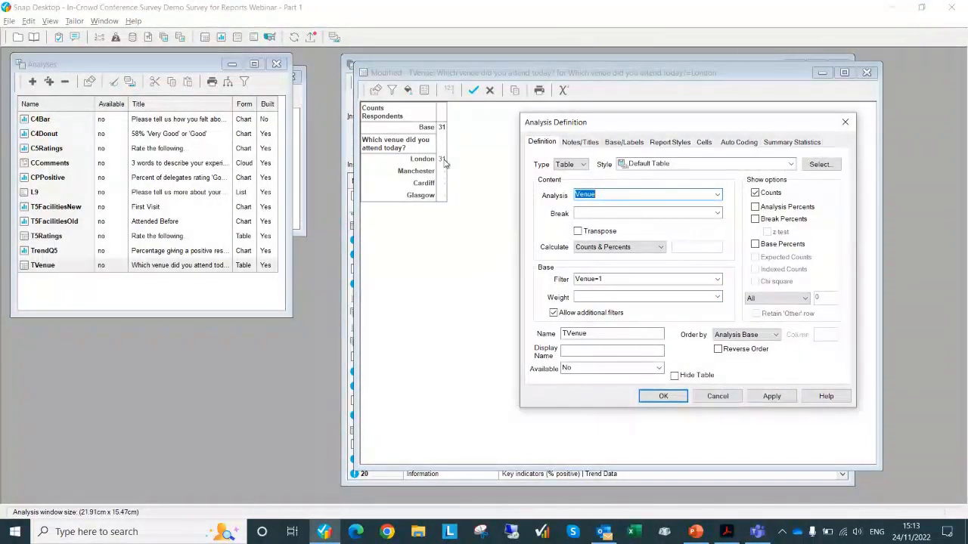
# Step: Apply the filter Venue=2 to TVenue, select the first count cell and compare it with the response count in the PDF report
pyautogui.click(604, 280)
pyautogui.write('Venue=2')
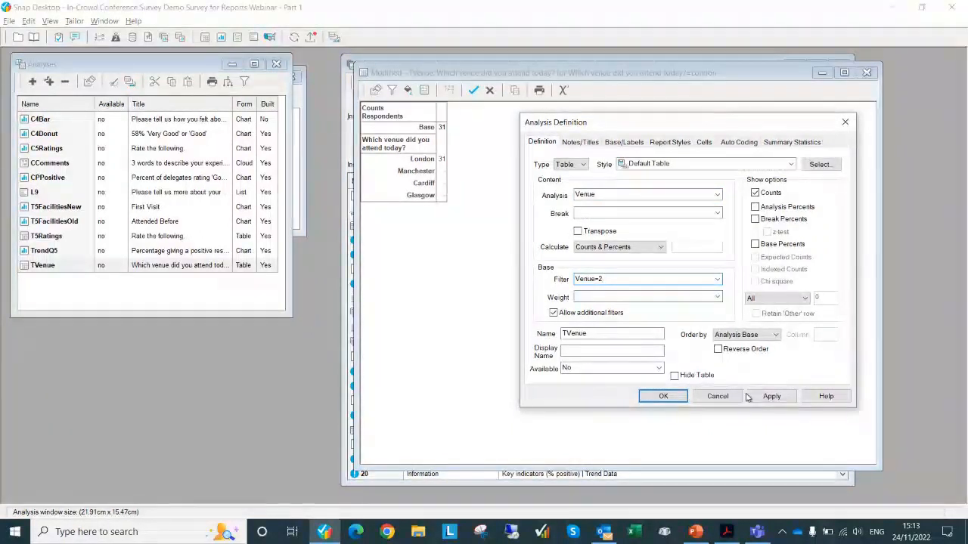
pyautogui.click(769, 395)
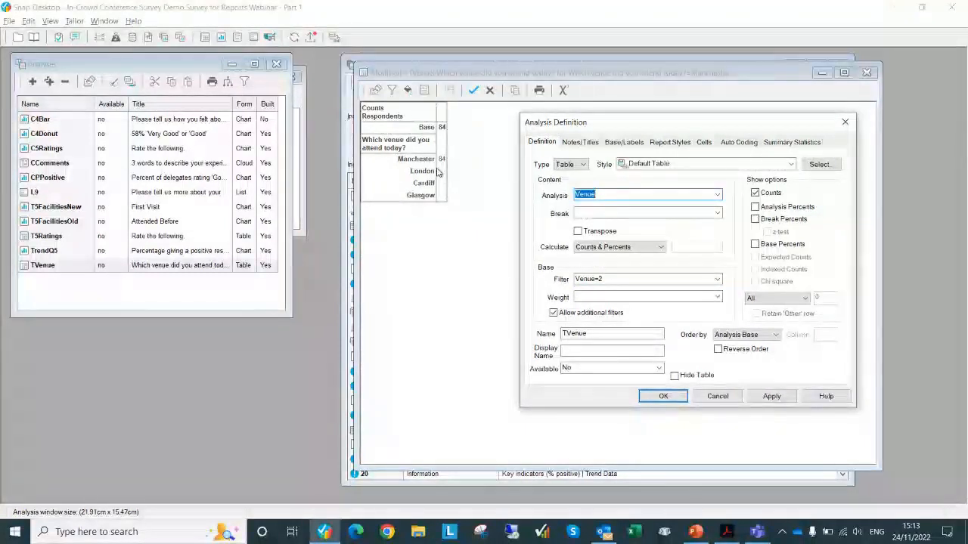
pyautogui.click(442, 161)
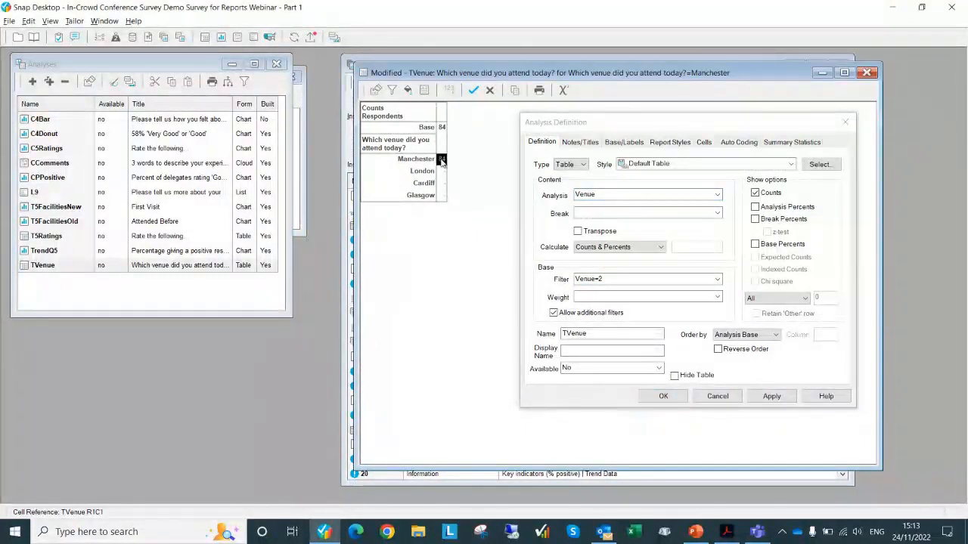
pyautogui.hotkey('alt', 'Tab')
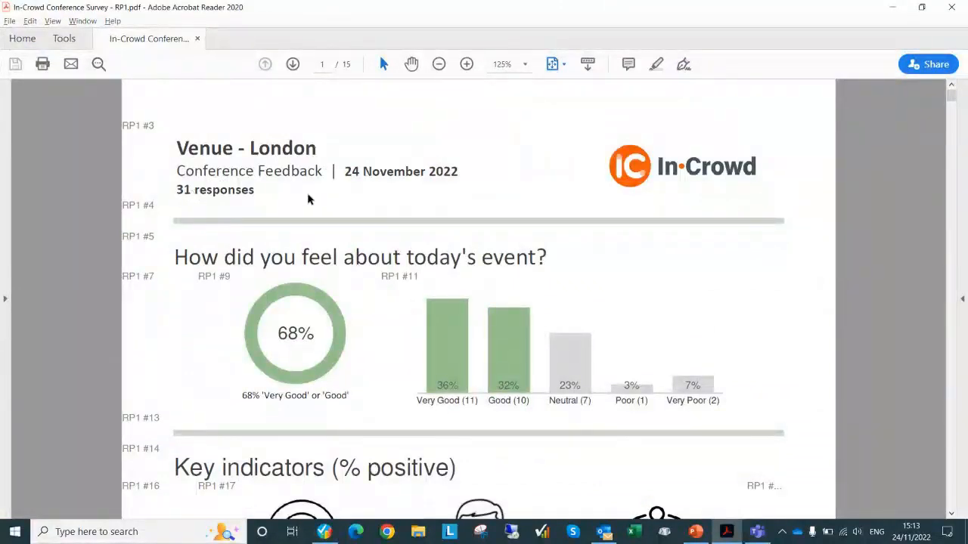
pyautogui.hotkey('alt', 'Tab')
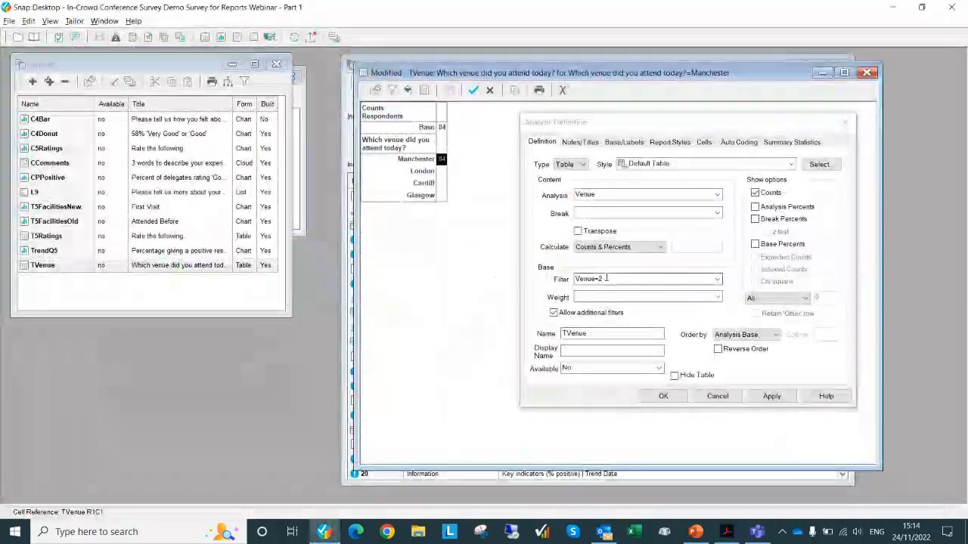
# Step: Clear the TVenue analysis filter and copy the cell reference of the first count in the table
pyautogui.press('Delete')
pyautogui.click(663, 395)
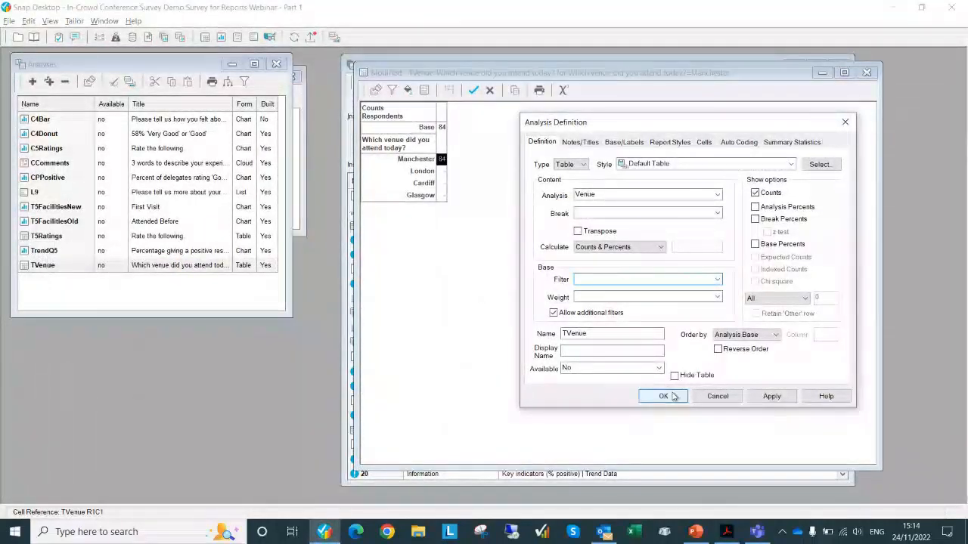
pyautogui.click(444, 160)
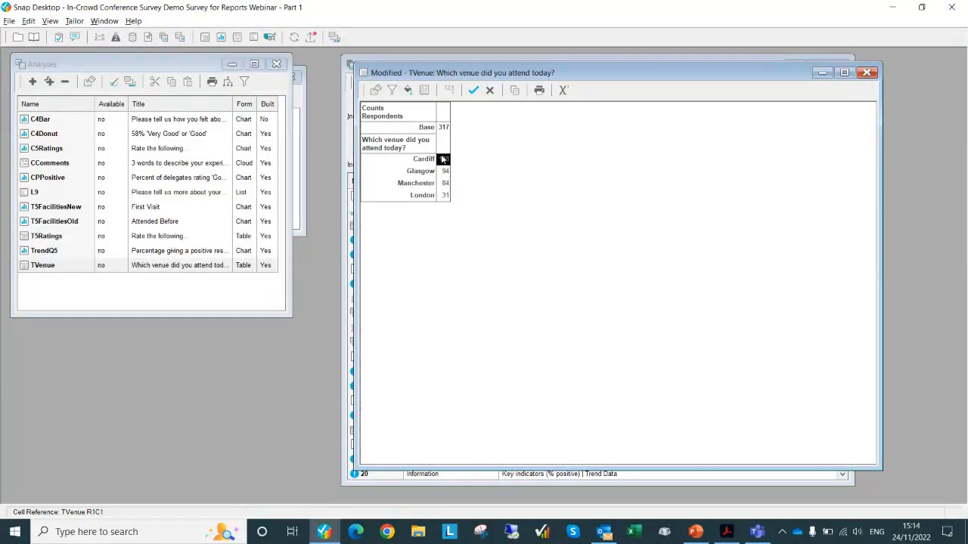
pyautogui.rightClick(445, 161)
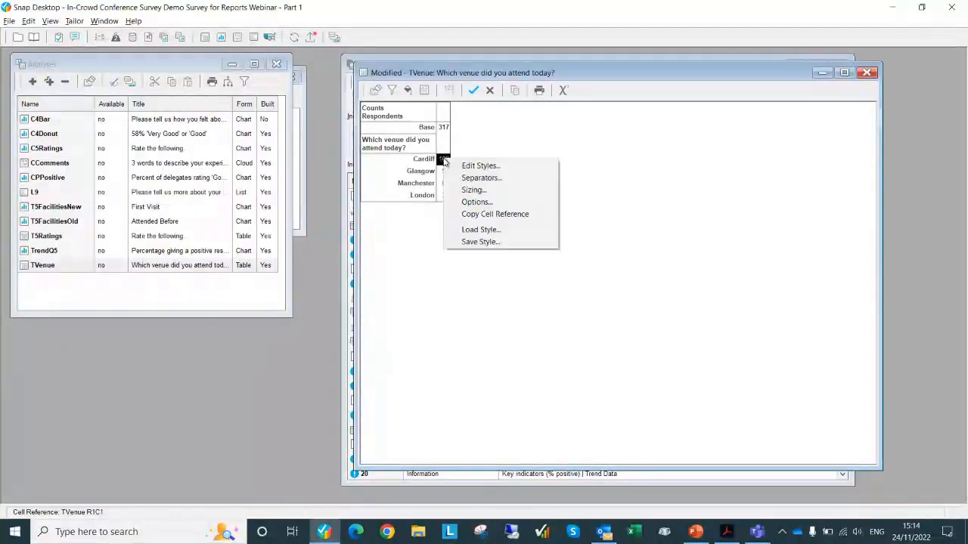
pyautogui.click(480, 215)
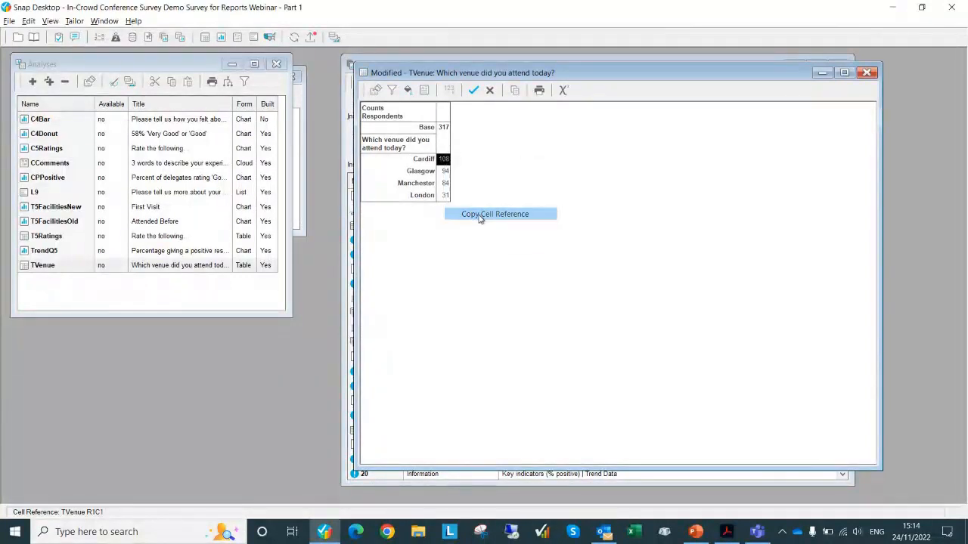
# Step: Discard the changes to the TVenue analysis, close it and reopen RP1's text grid instruction 3
pyautogui.click(489, 90)
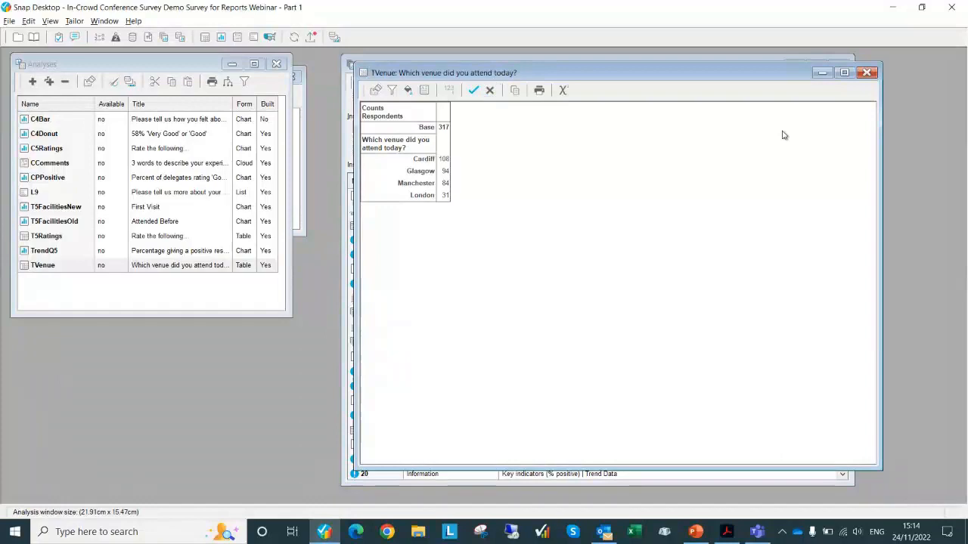
pyautogui.click(865, 72)
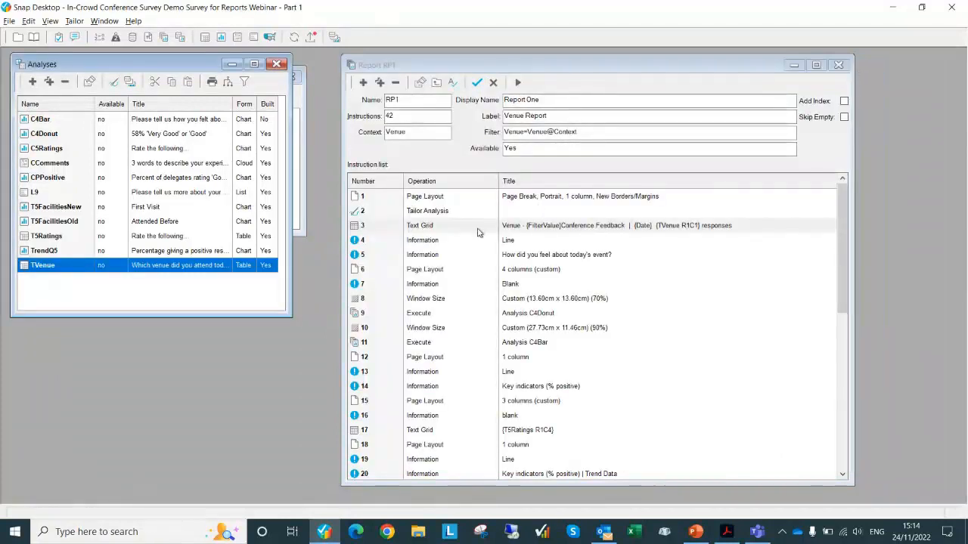
pyautogui.doubleClick(481, 225)
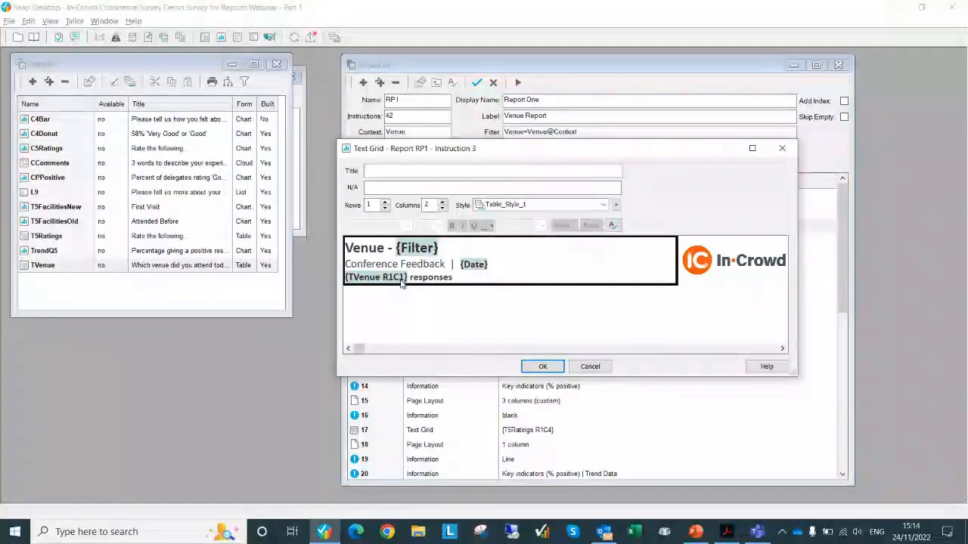
# Step: Close the text grid, switch to the PDF report and highlight the headings "Key indicators (% positive)" and "How did you feel about today's event?"
pyautogui.click(544, 367)
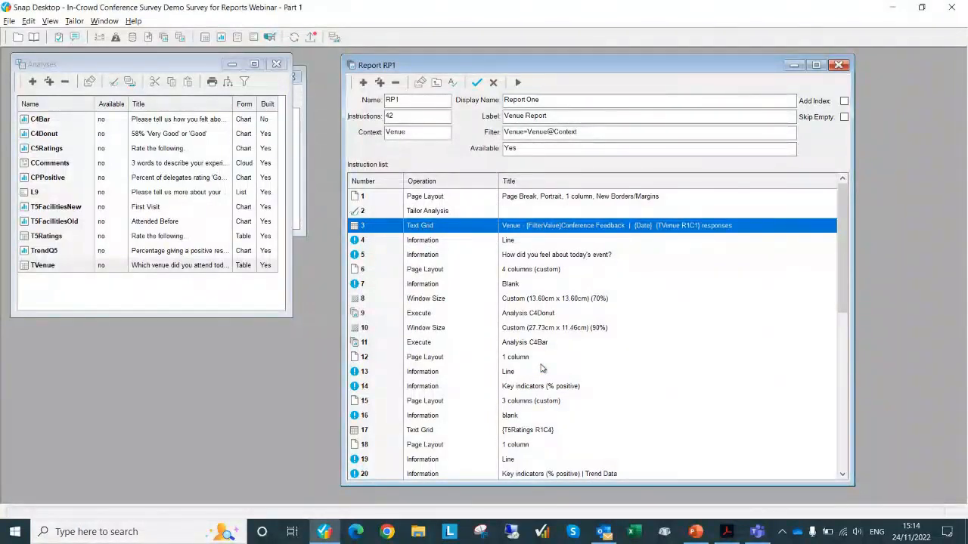
pyautogui.hotkey('alt', 'Tab')
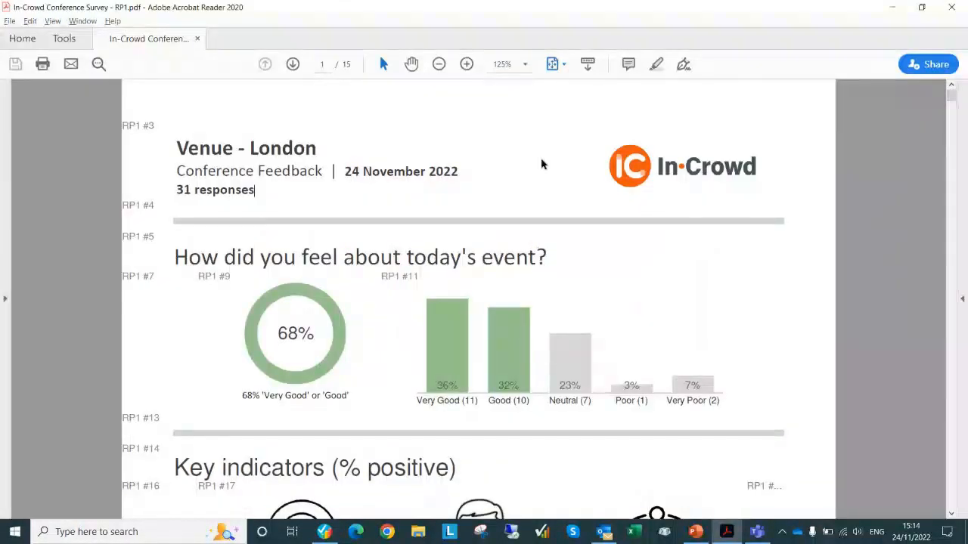
pyautogui.click(558, 65)
pyautogui.click(581, 106)
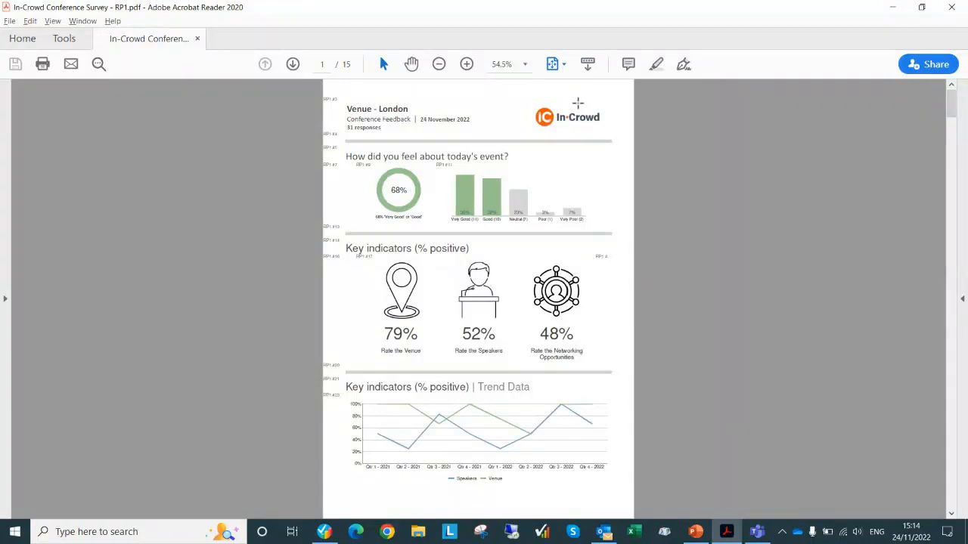
pyautogui.scroll(2, 578, 102)
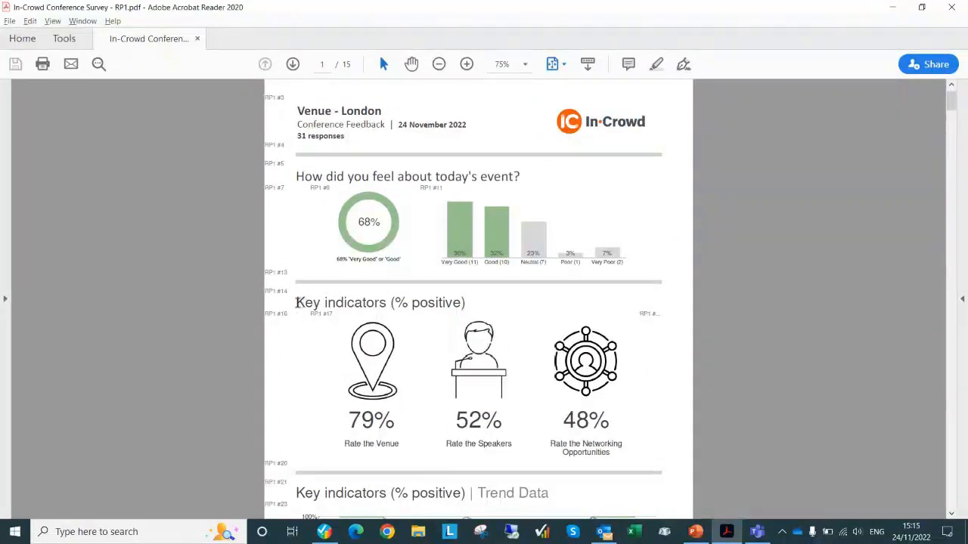
pyautogui.moveTo(297, 303); pyautogui.dragTo(464, 302)
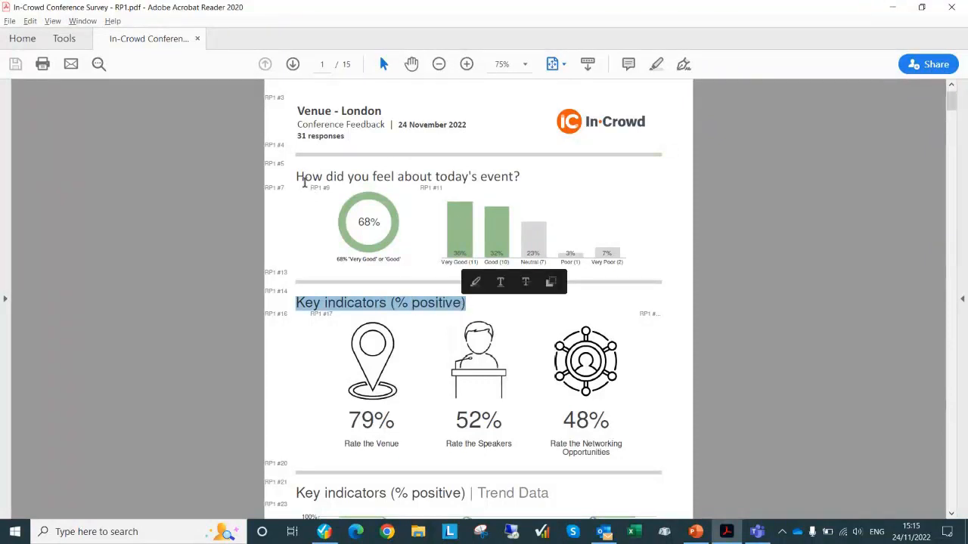
pyautogui.moveTo(297, 177); pyautogui.dragTo(522, 178)
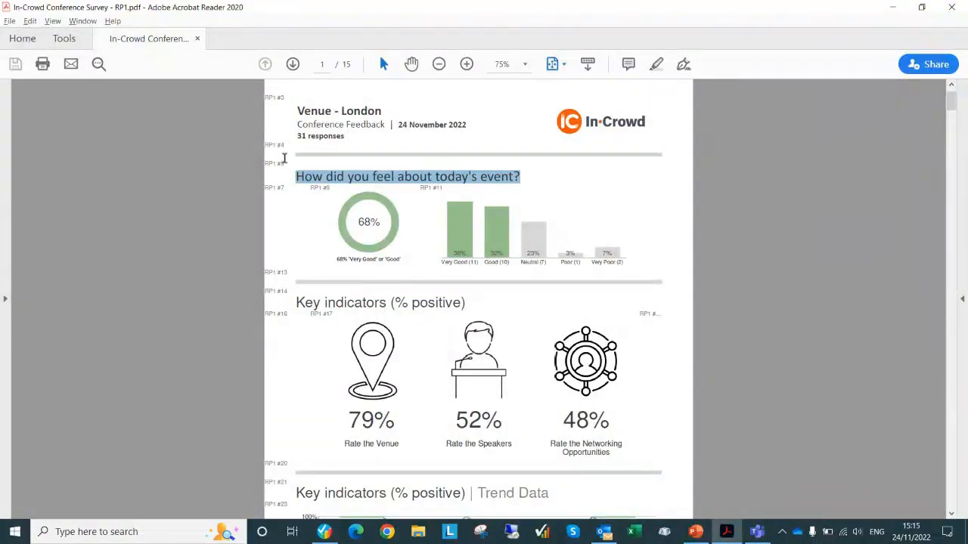
# Step: Switch to Snap Desktop, view the available new instruction types and inspect the line image's properties in RP1's information instruction 4
pyautogui.hotkey('alt', 'Tab')
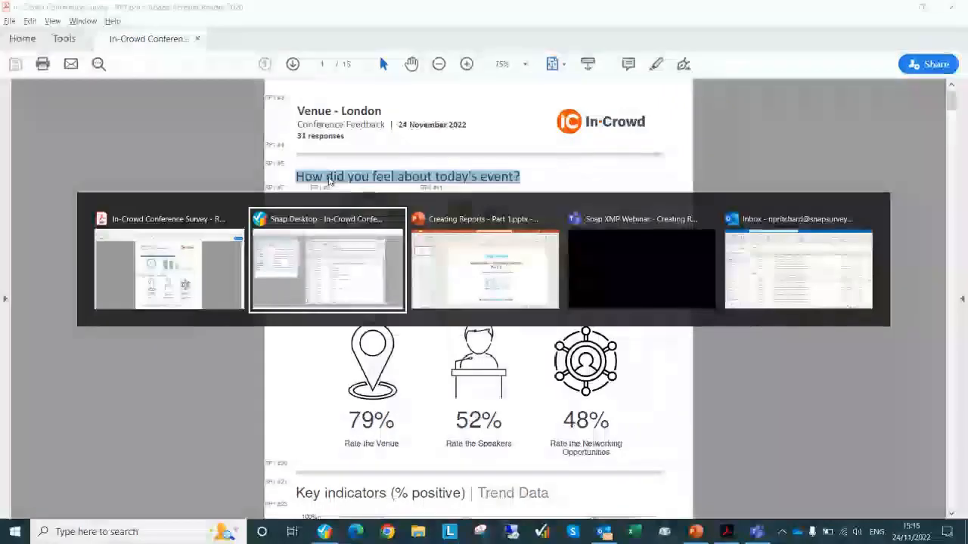
pyautogui.click(407, 242)
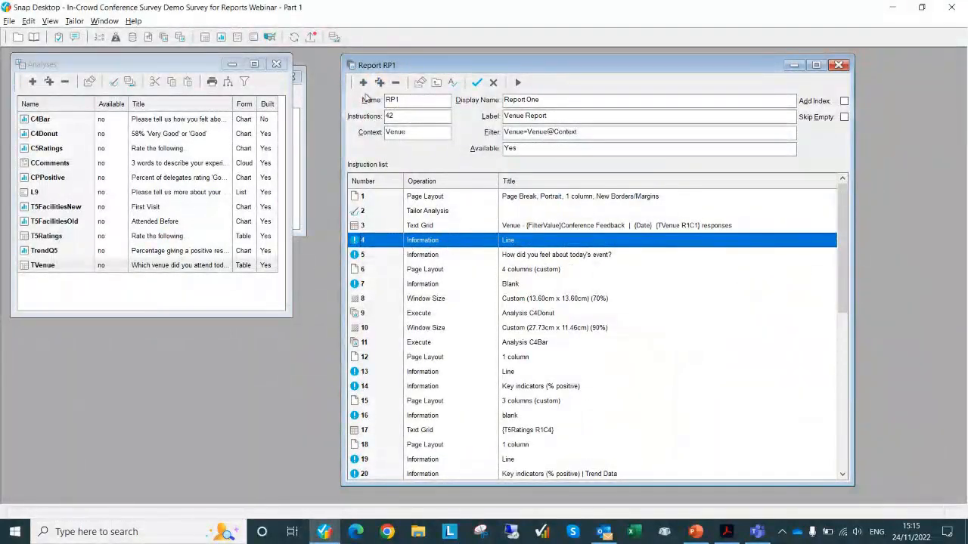
pyautogui.click(363, 82)
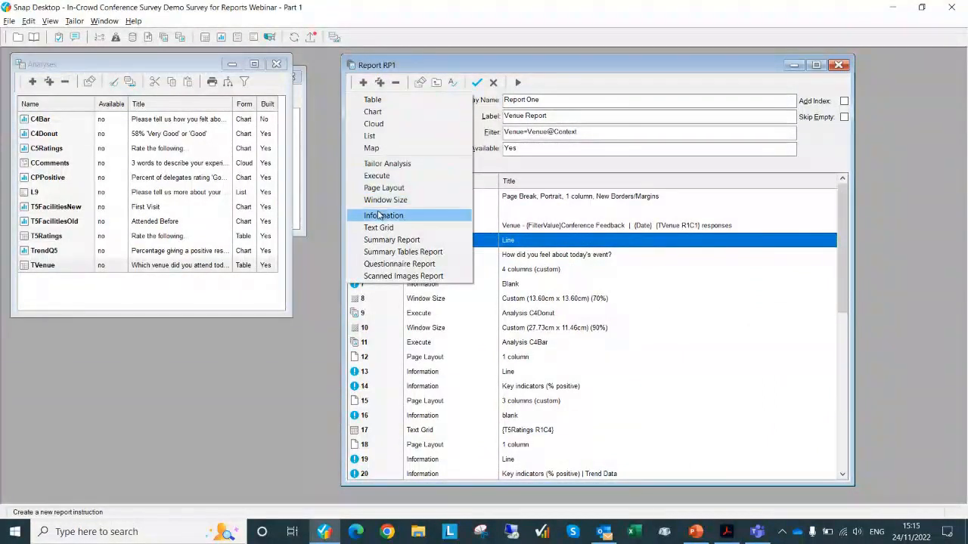
pyautogui.click(512, 242)
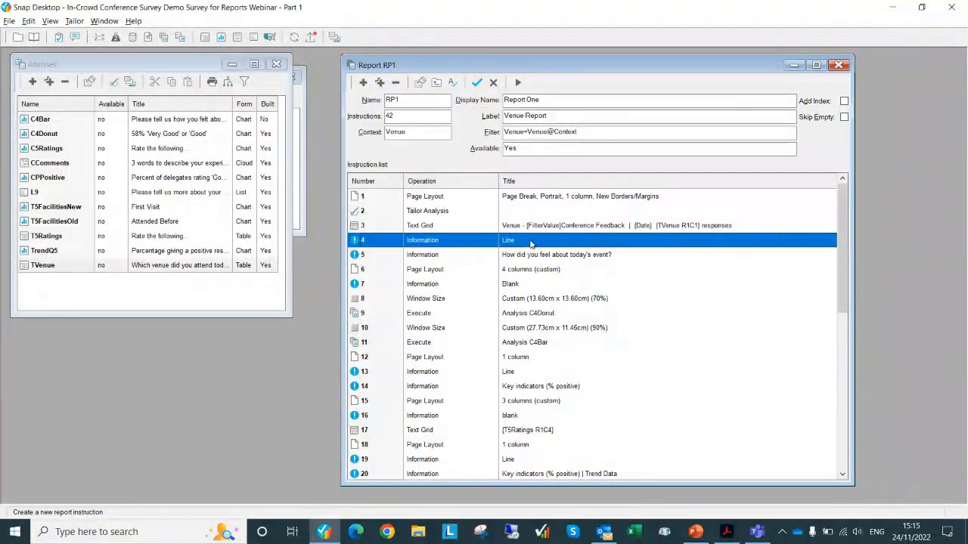
pyautogui.doubleClick(532, 242)
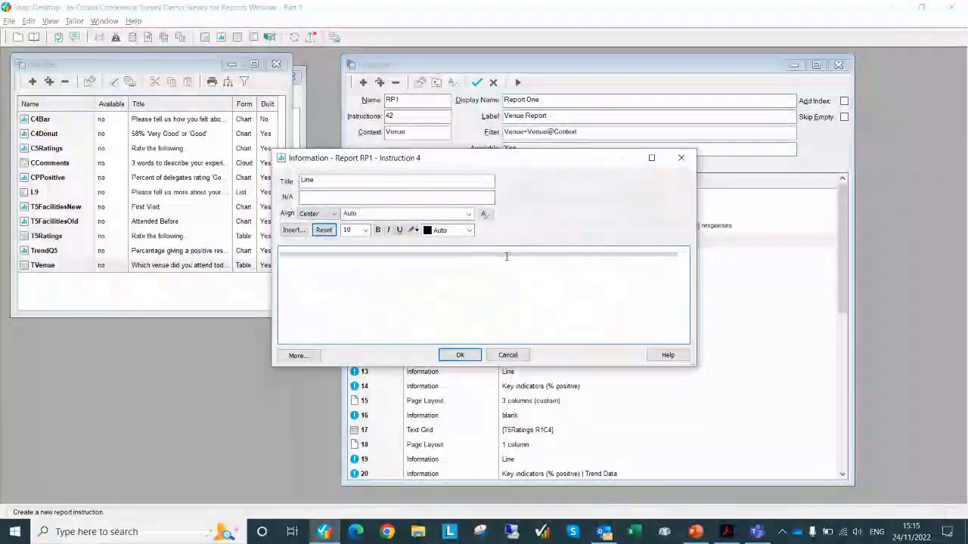
pyautogui.doubleClick(507, 257)
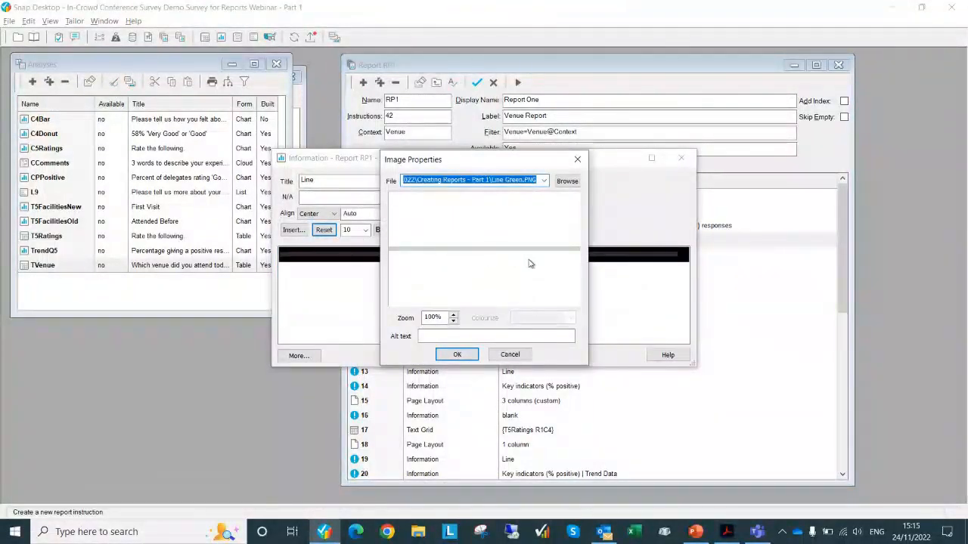
pyautogui.click(456, 353)
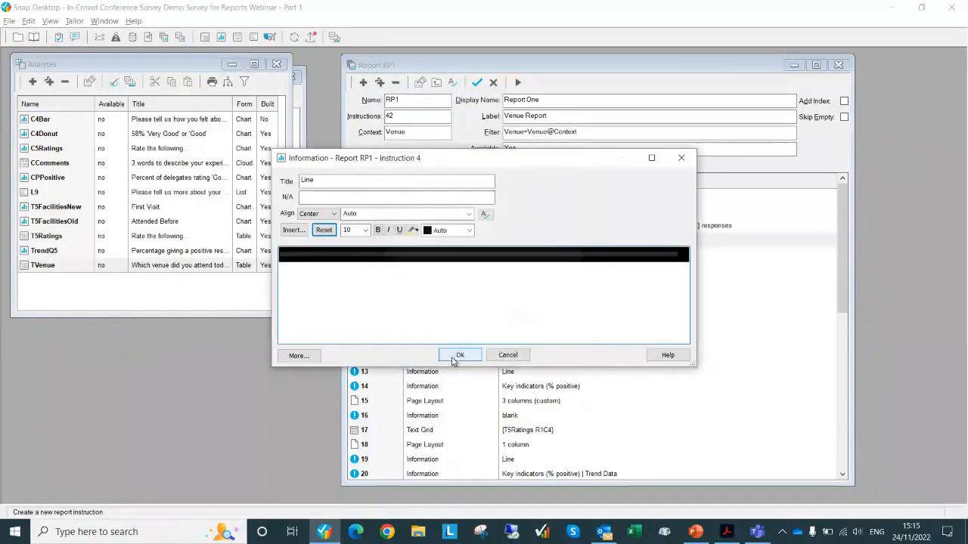
pyautogui.click(460, 355)
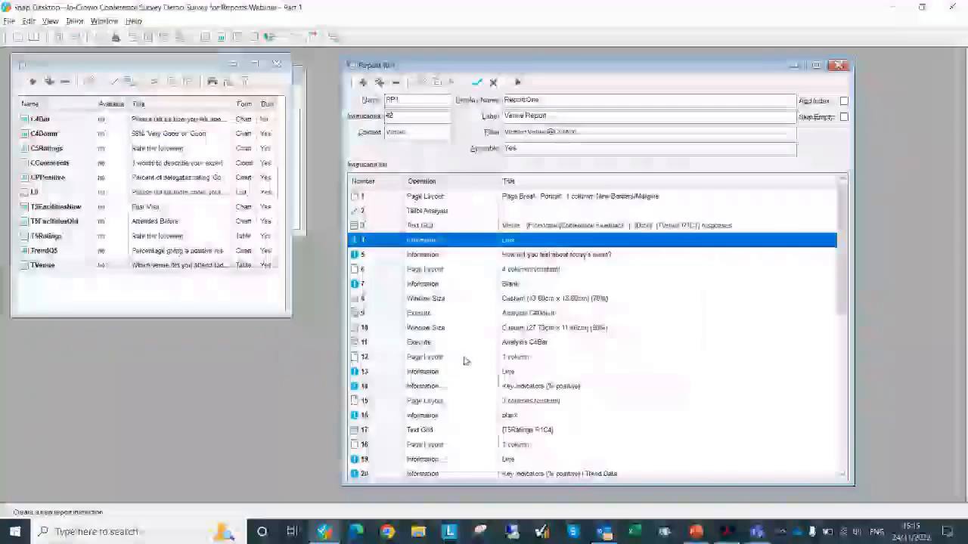
# Step: Open RP1's information instruction 5, select its text "How did you feel about today's event?" and close it
pyautogui.doubleClick(445, 257)
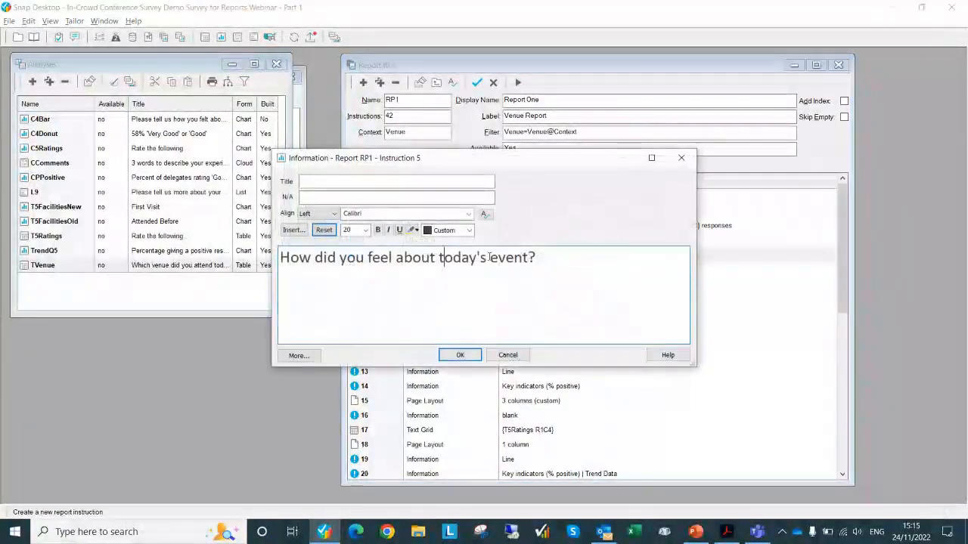
pyautogui.moveTo(560, 257); pyautogui.dragTo(279, 257)
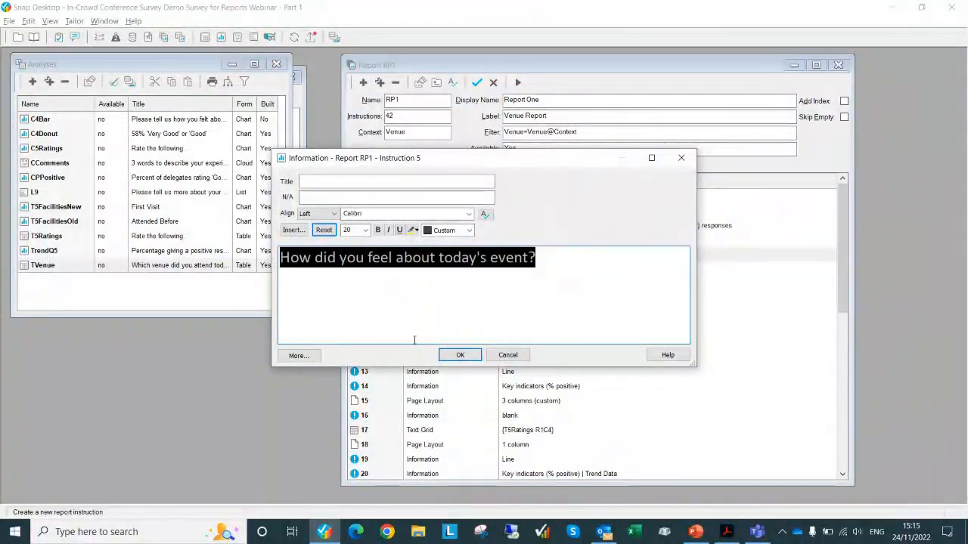
pyautogui.click(456, 355)
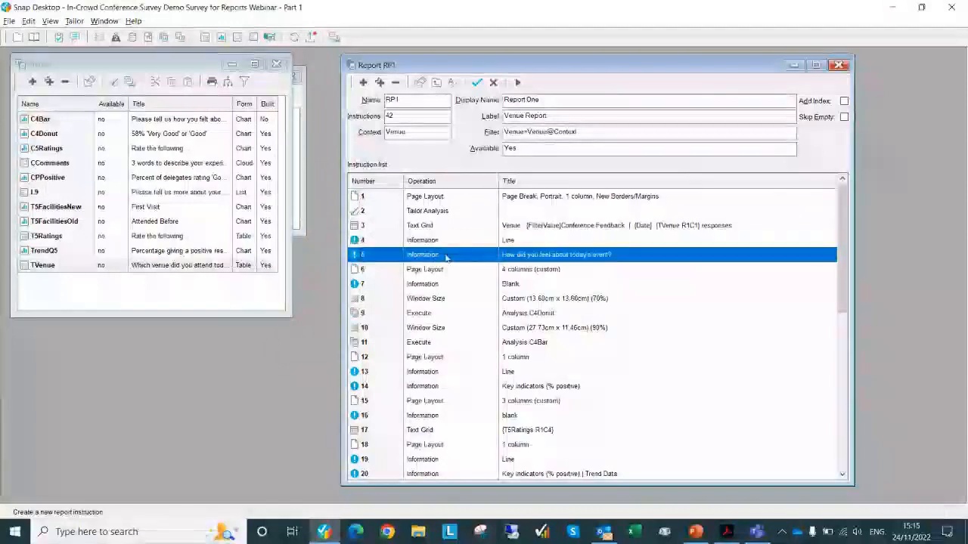
# Step: Clone RP1's Line information instruction 4 and delete the duplicate
pyautogui.click(445, 241)
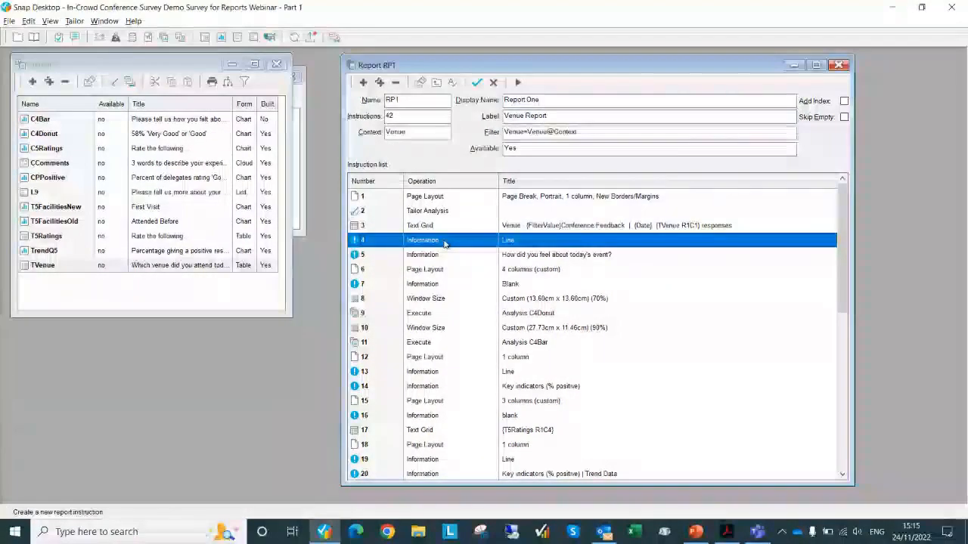
pyautogui.click(381, 83)
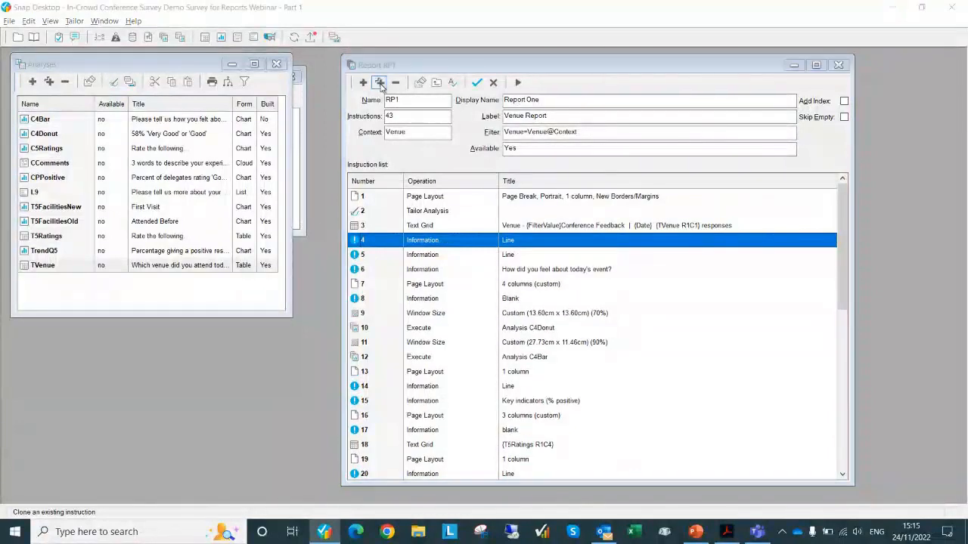
pyautogui.click(464, 355)
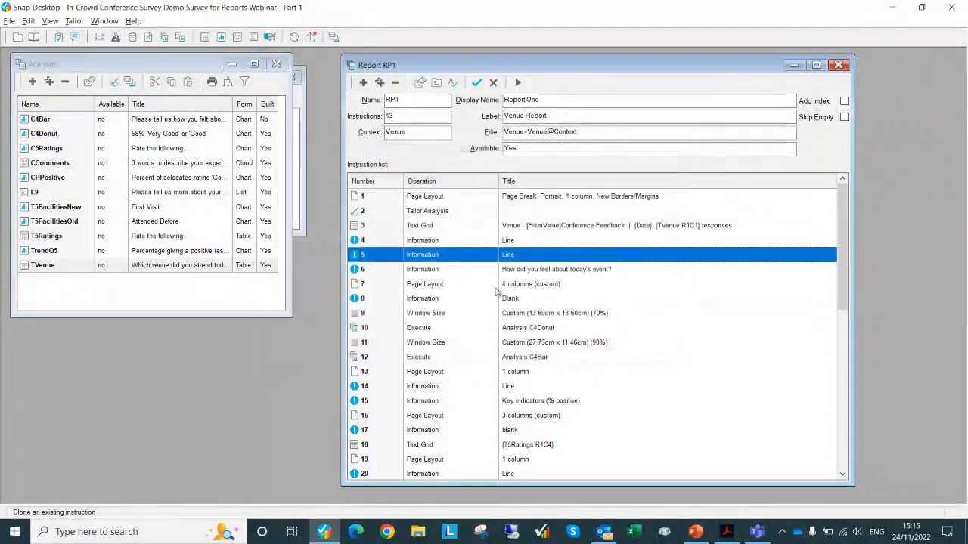
pyautogui.moveTo(490, 340); pyautogui.dragTo(480, 254)
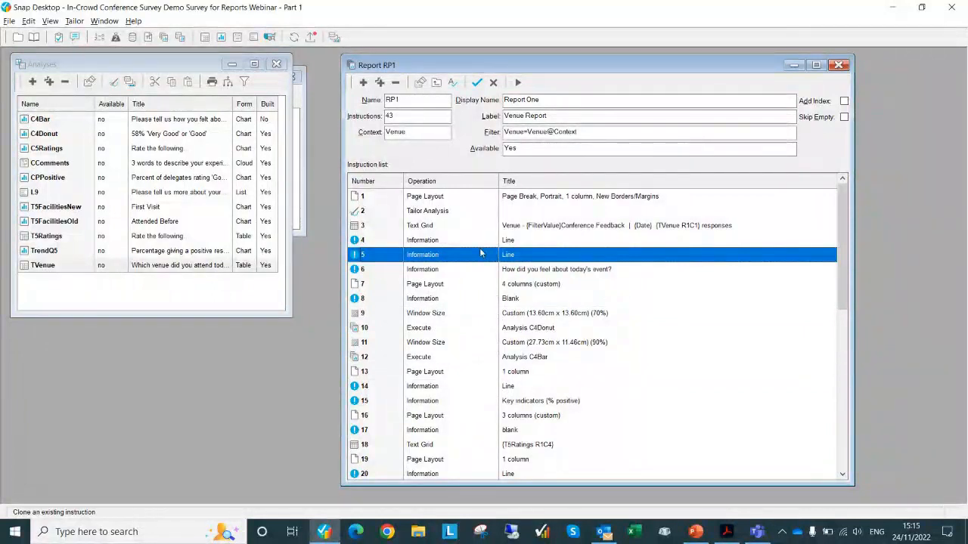
pyautogui.press('Delete')
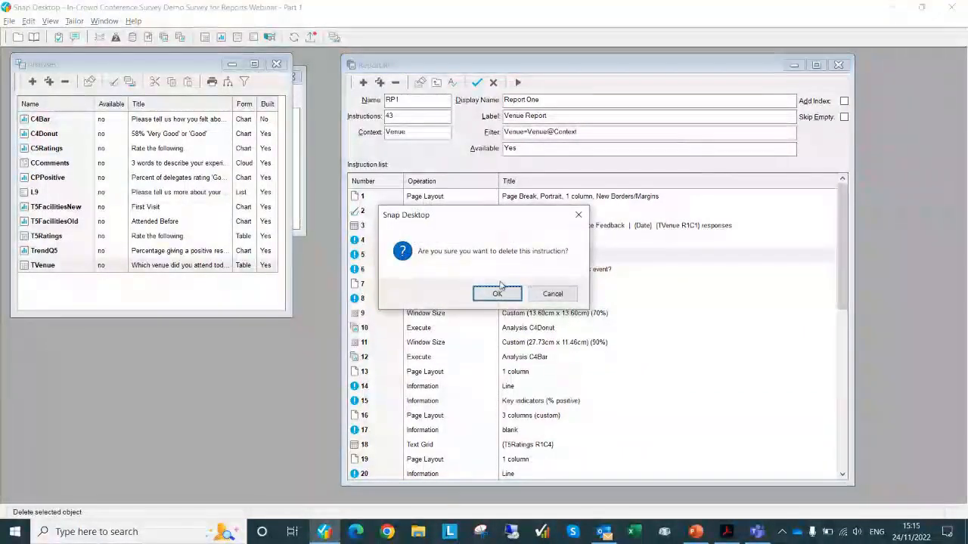
pyautogui.click(502, 293)
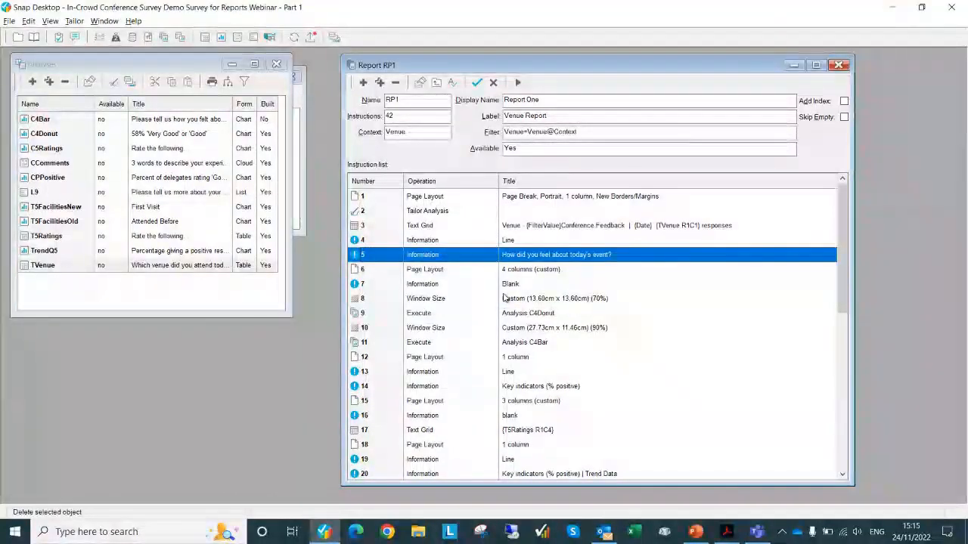
# Step: View the donut and bar charts in the PDF report, then open the custom column widths of RP1's page layout instruction 6
pyautogui.hotkey('alt', 'Tab')
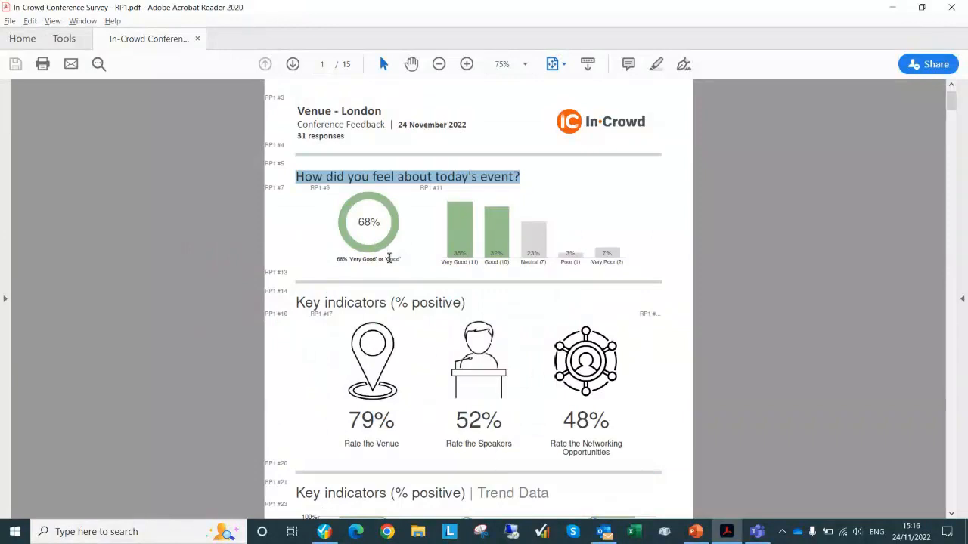
pyautogui.click(392, 263)
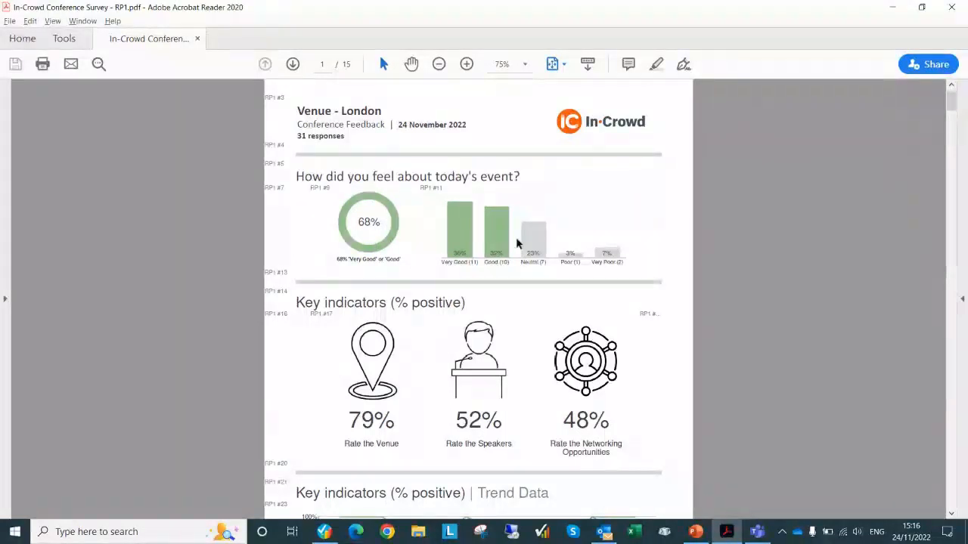
pyautogui.hotkey('alt', 'Tab')
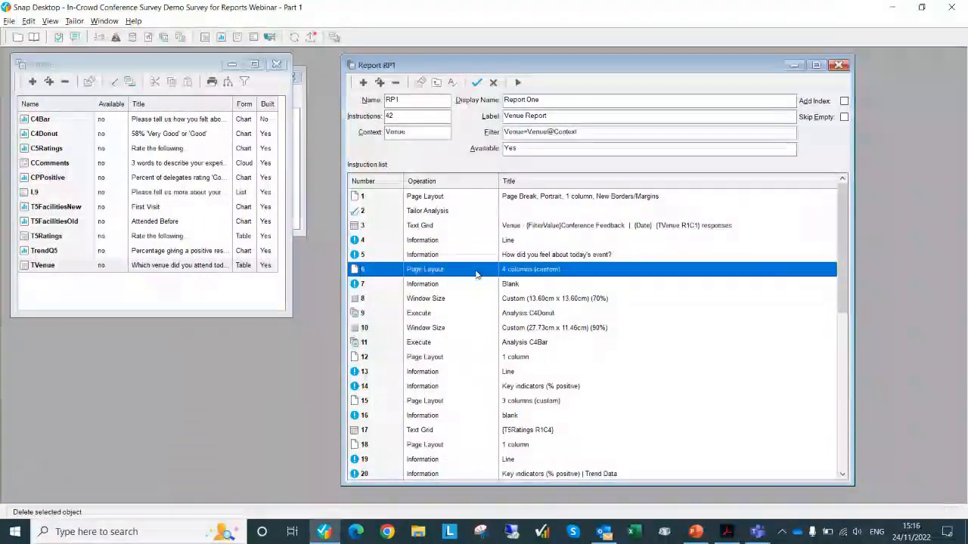
pyautogui.doubleClick(476, 275)
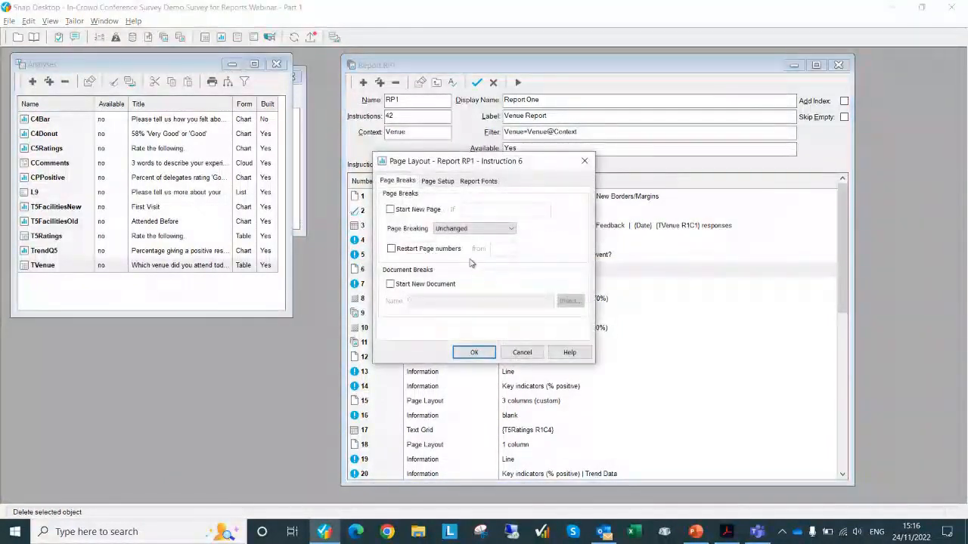
pyautogui.click(442, 182)
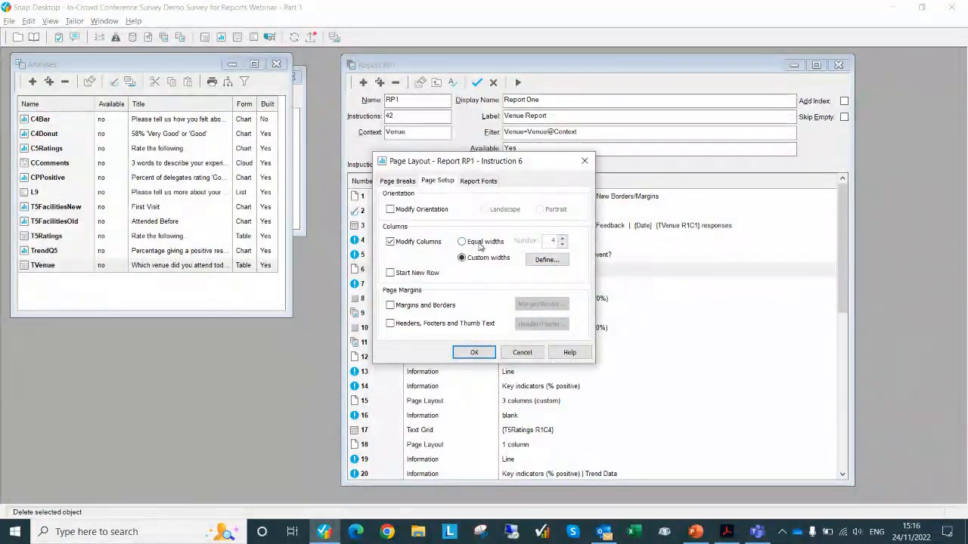
pyautogui.click(558, 261)
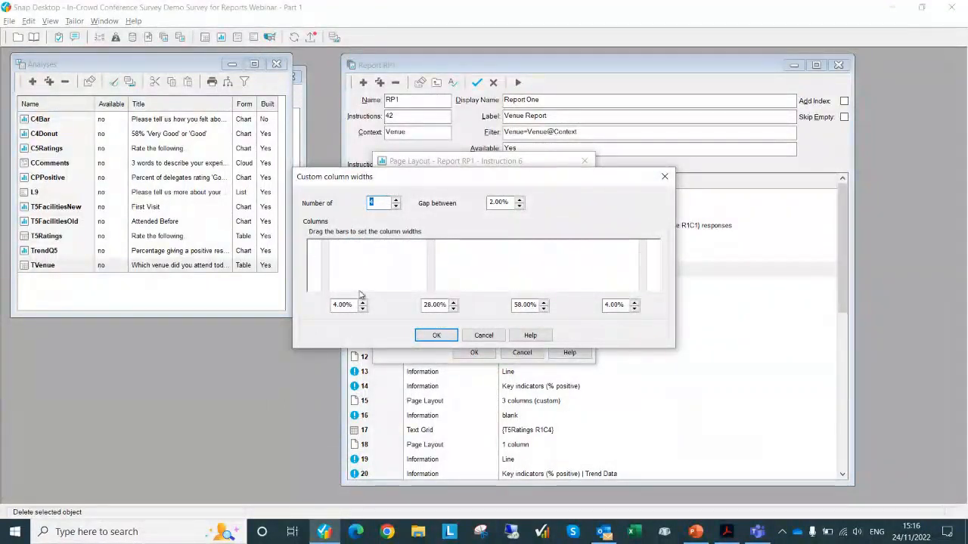
# Step: Compare the custom column widths with the chart arrangement in the PDF report and close page layout instruction 6
pyautogui.hotkey('alt', 'Tab')
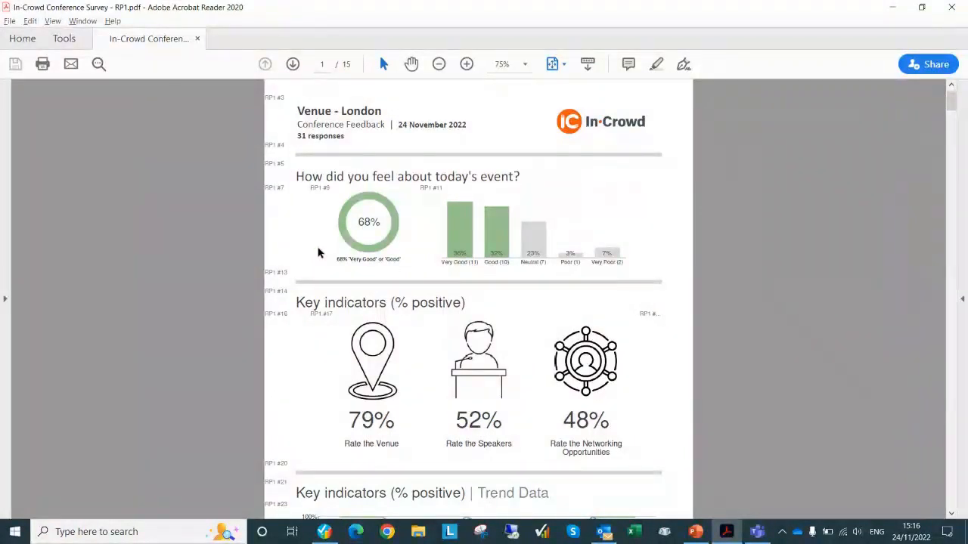
pyautogui.hotkey('alt', 'Tab')
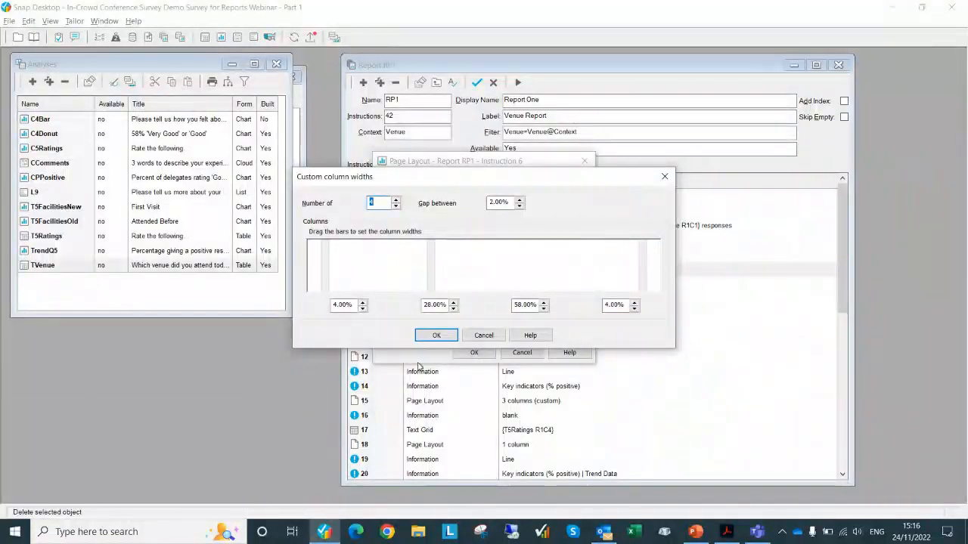
pyautogui.click(436, 335)
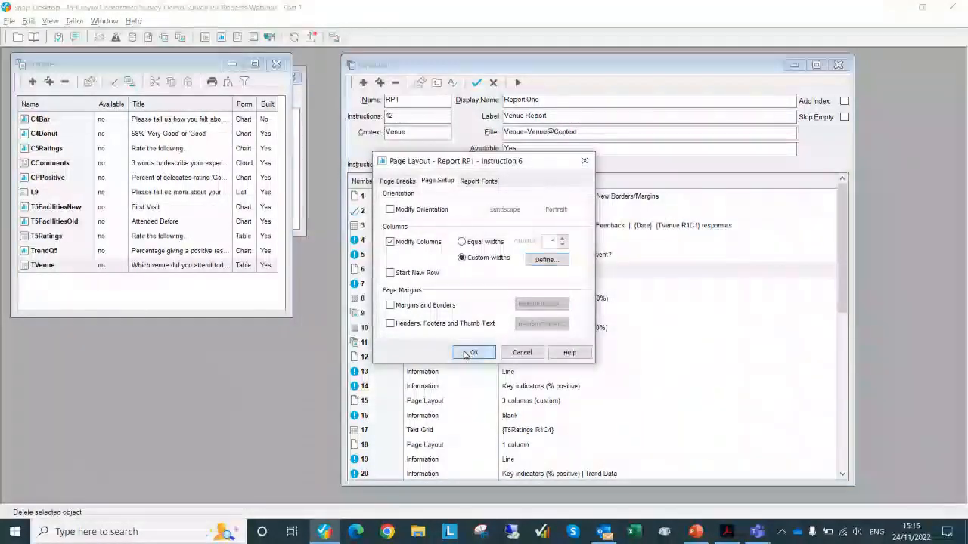
pyautogui.click(472, 352)
# Step: Open RP1's Blank information instruction 7, inspect its title and empty text, and close it
pyautogui.click(500, 286)
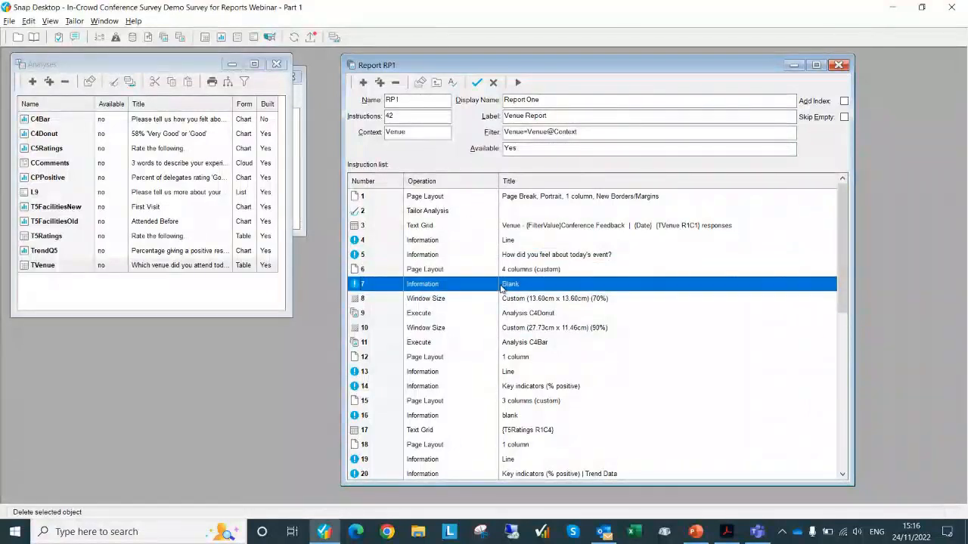
pyautogui.doubleClick(457, 285)
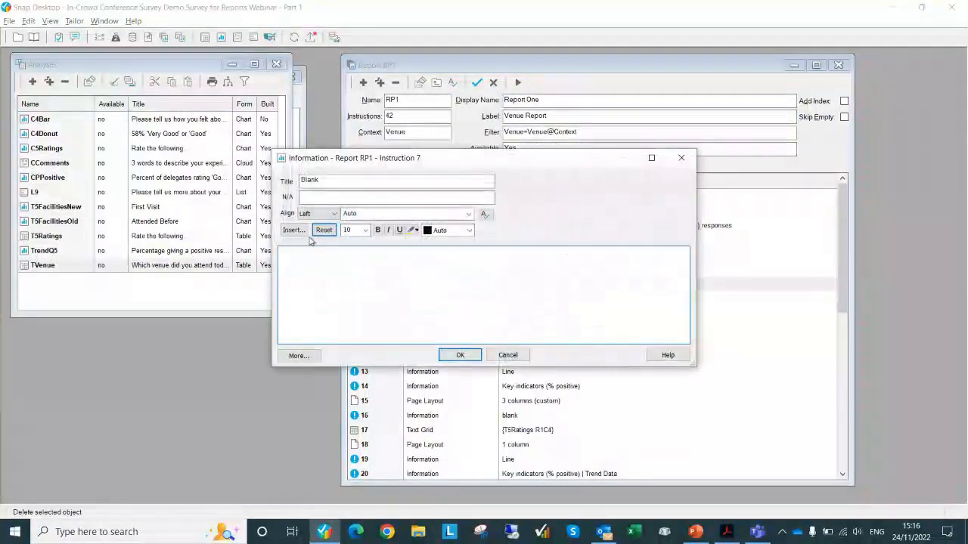
pyautogui.click(337, 180)
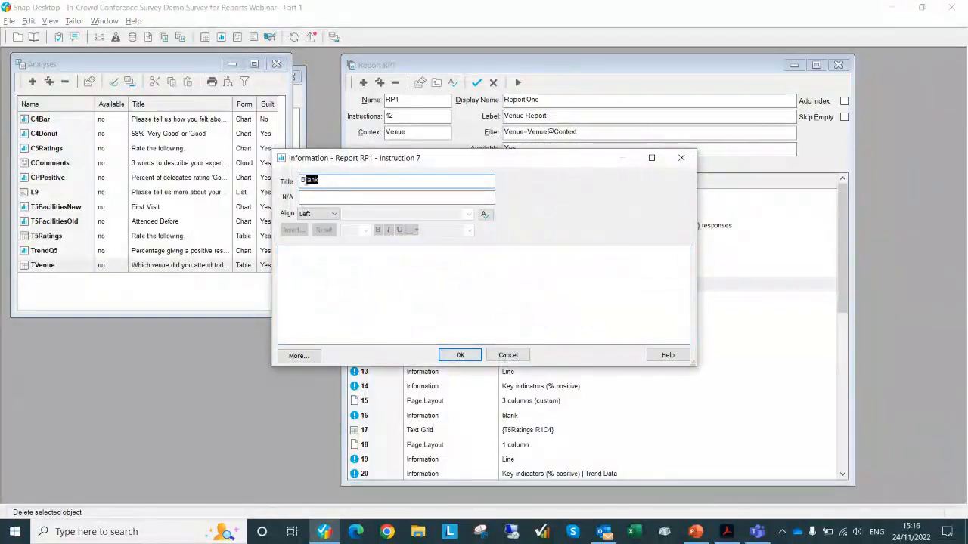
pyautogui.click(460, 355)
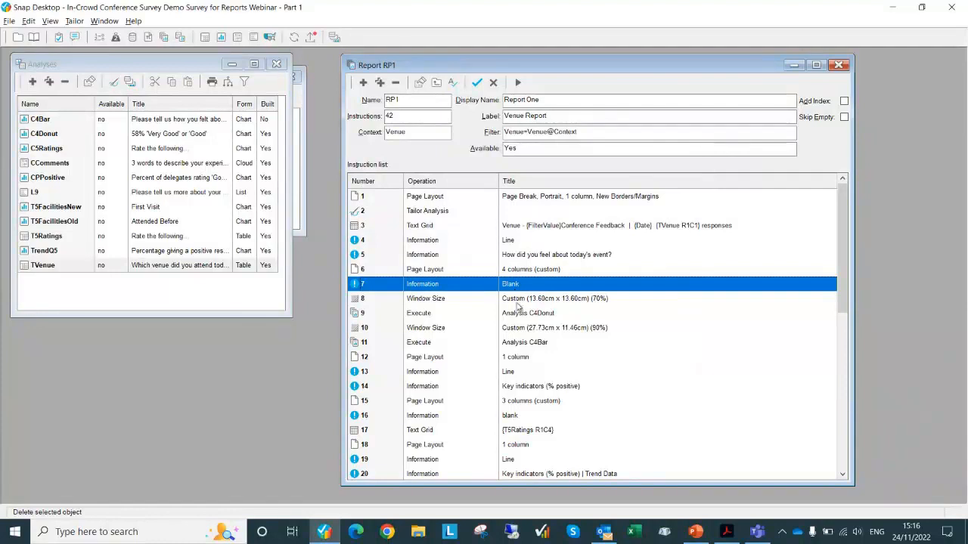
# Step: Compare RP1's Execute instructions for the C4Donut and C4Bar analyses with the Blank instruction before them
pyautogui.click(519, 314)
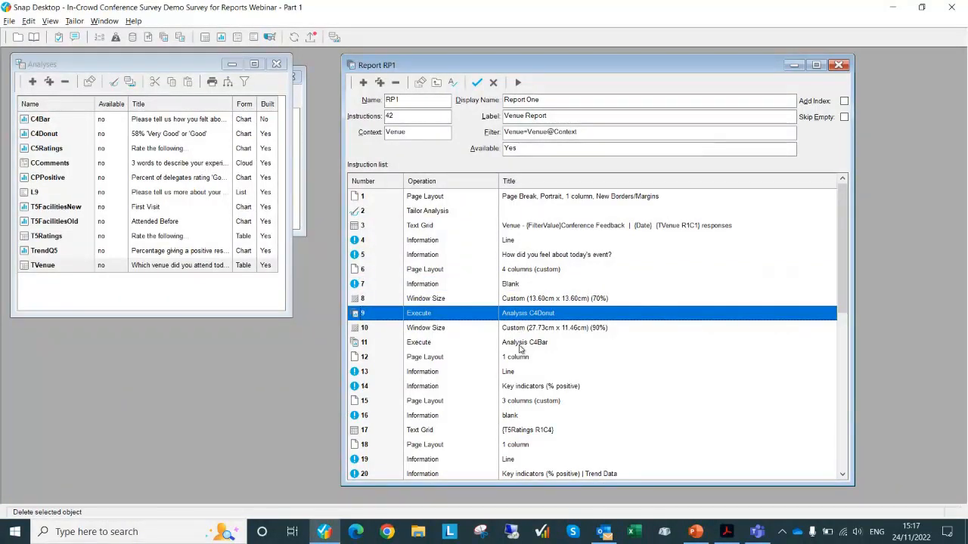
pyautogui.click(519, 346)
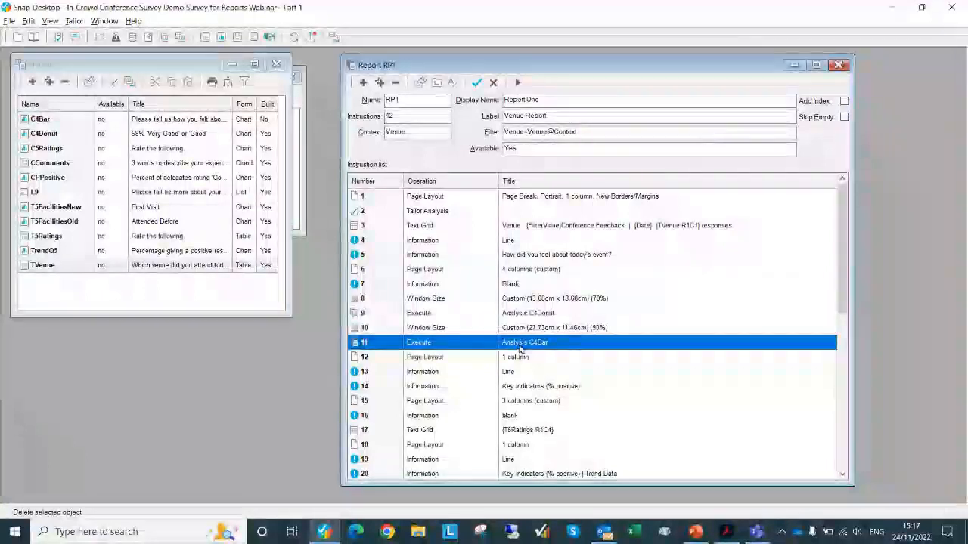
pyautogui.click(519, 286)
pyautogui.click(521, 313)
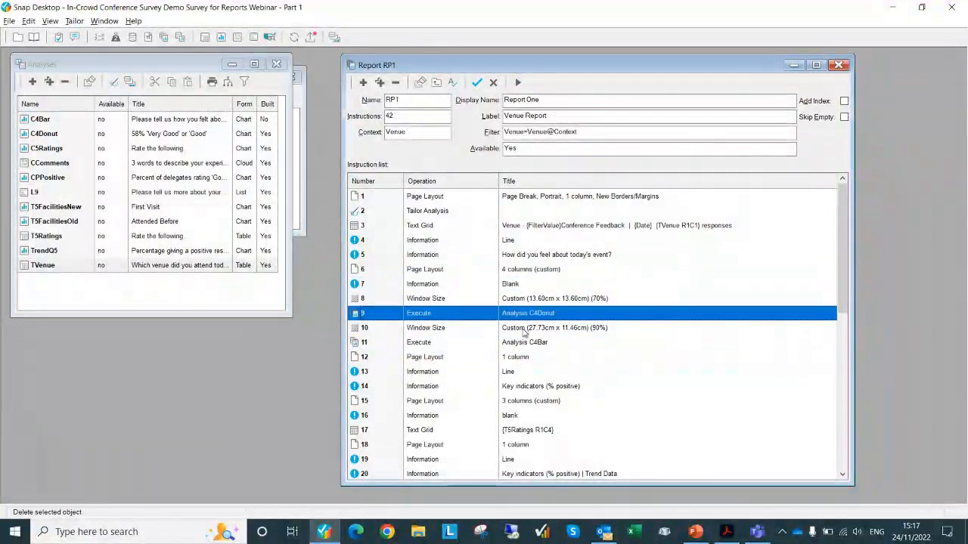
pyautogui.click(522, 344)
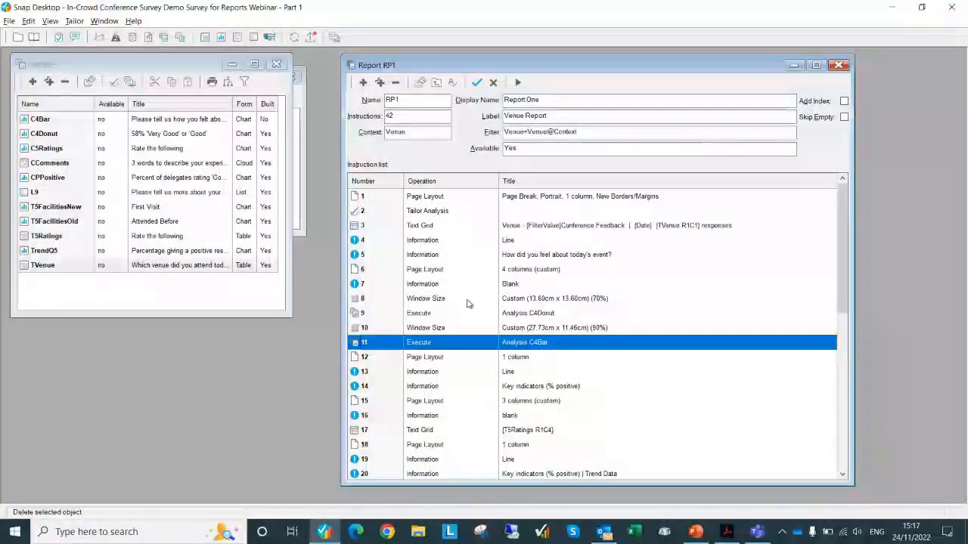
# Step: Start a new Execute instruction after RP1's instruction 9, view the reports and analyses it can run, and cancel it
pyautogui.click(433, 315)
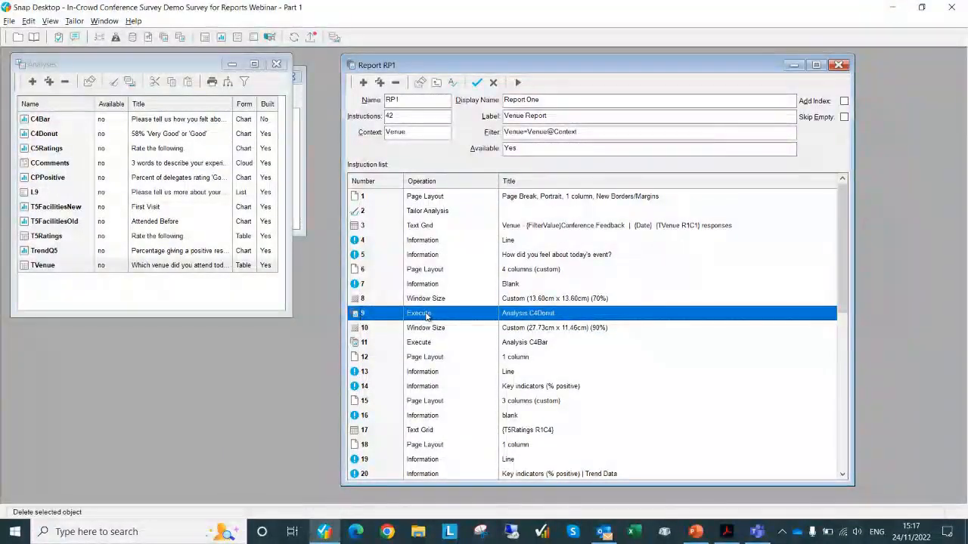
pyautogui.click(363, 82)
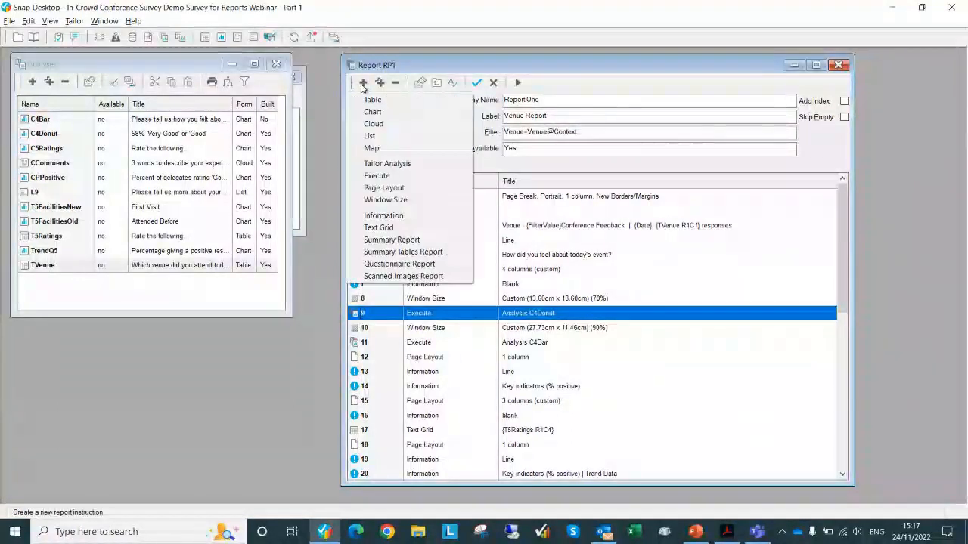
pyautogui.click(386, 178)
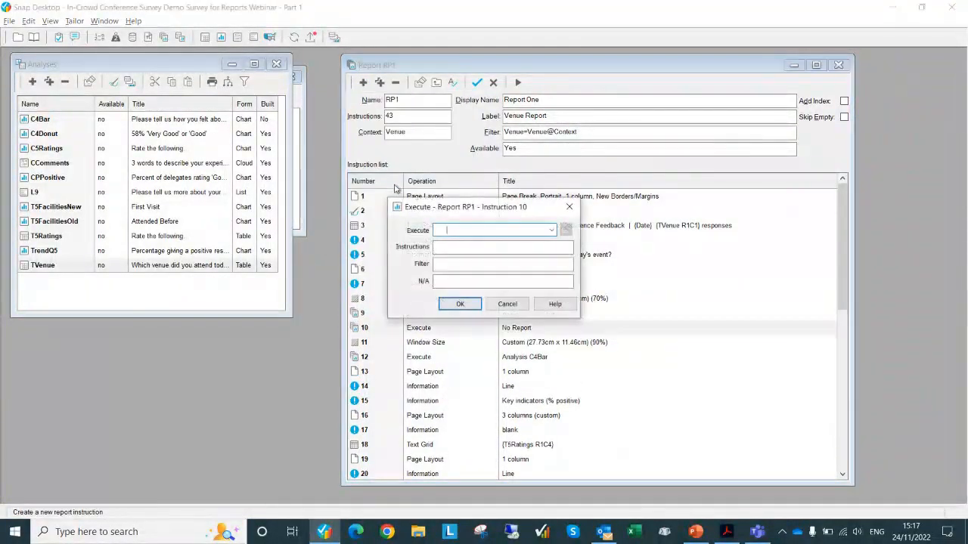
pyautogui.click(552, 229)
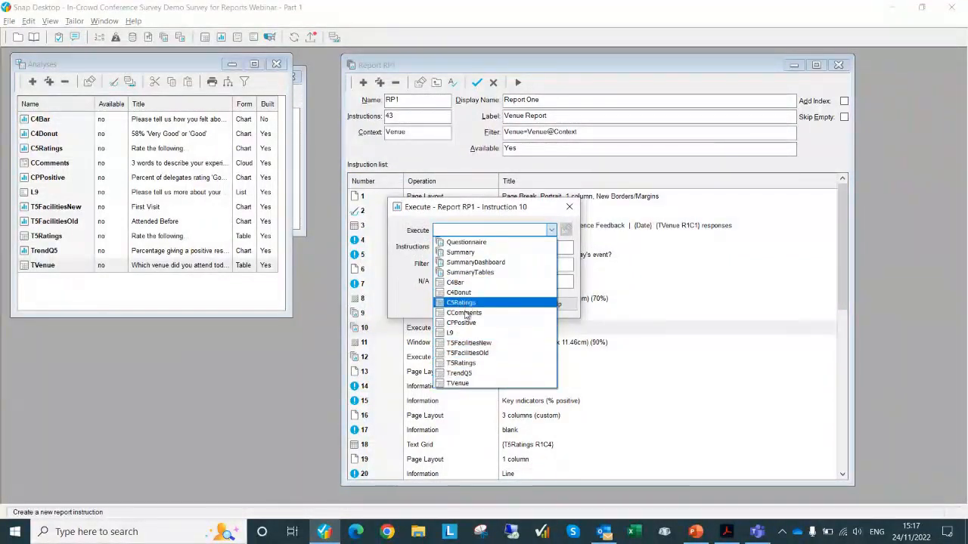
pyautogui.click(571, 209)
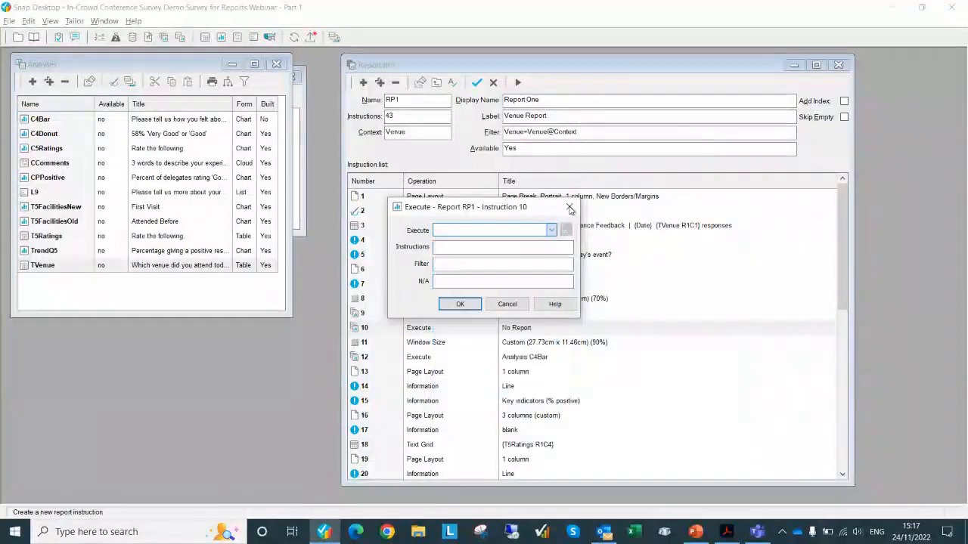
pyautogui.click(571, 210)
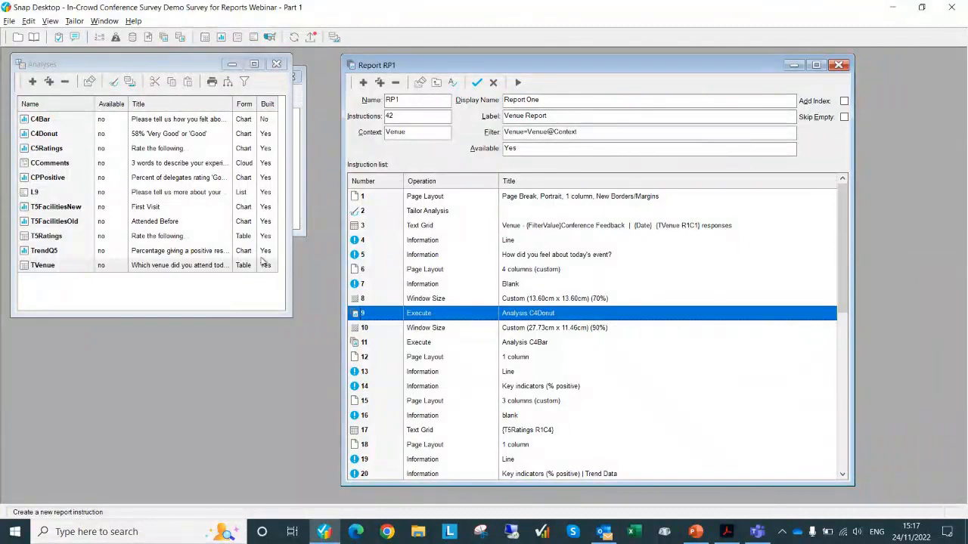
# Step: Copy the C4Bar analysis into RP1 as a chart instruction after the C4Donut Execute instruction and delete it again
pyautogui.click(46, 134)
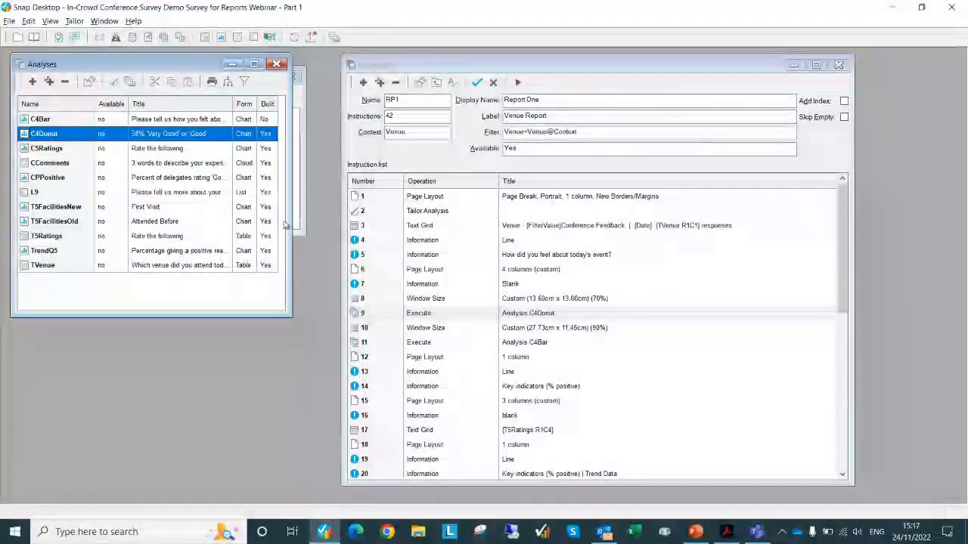
pyautogui.click(453, 314)
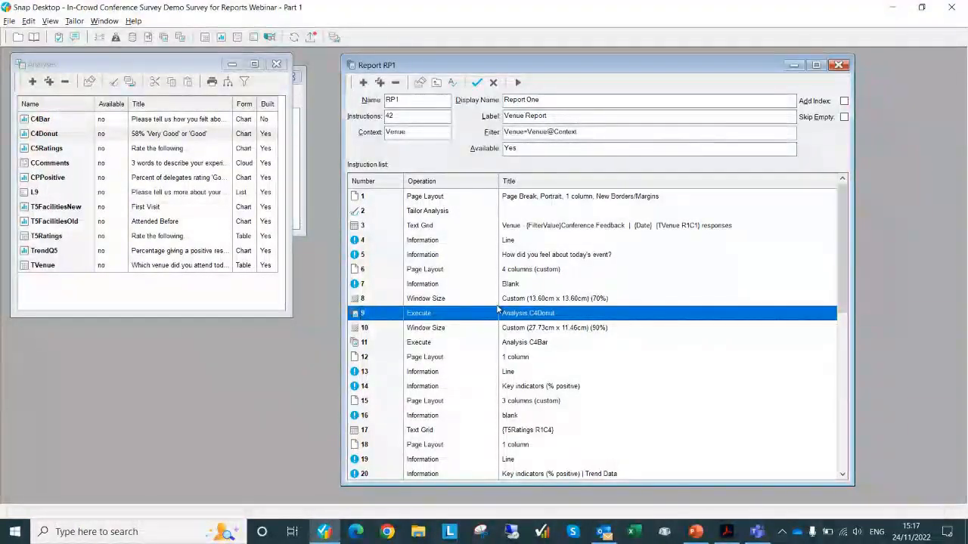
pyautogui.click(64, 123)
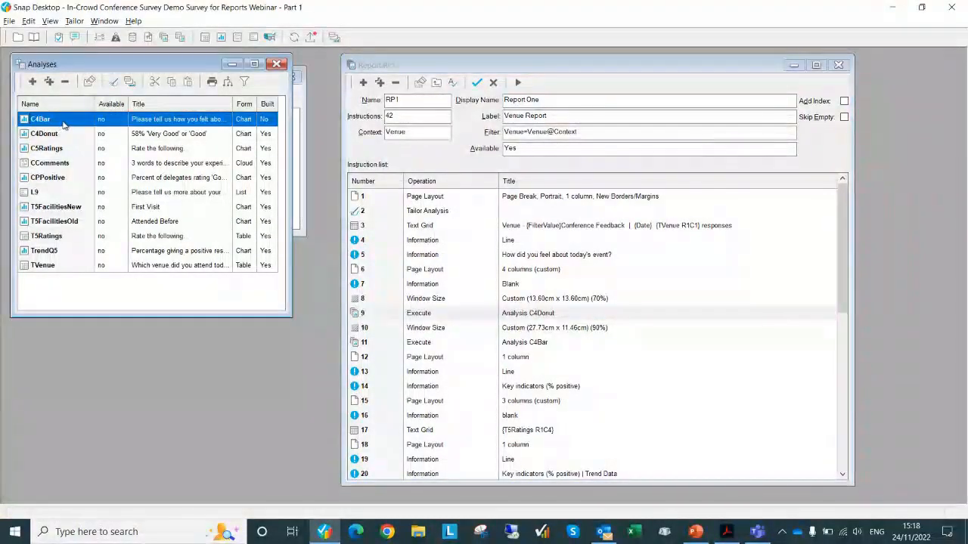
pyautogui.moveTo(54, 122); pyautogui.dragTo(440, 321)
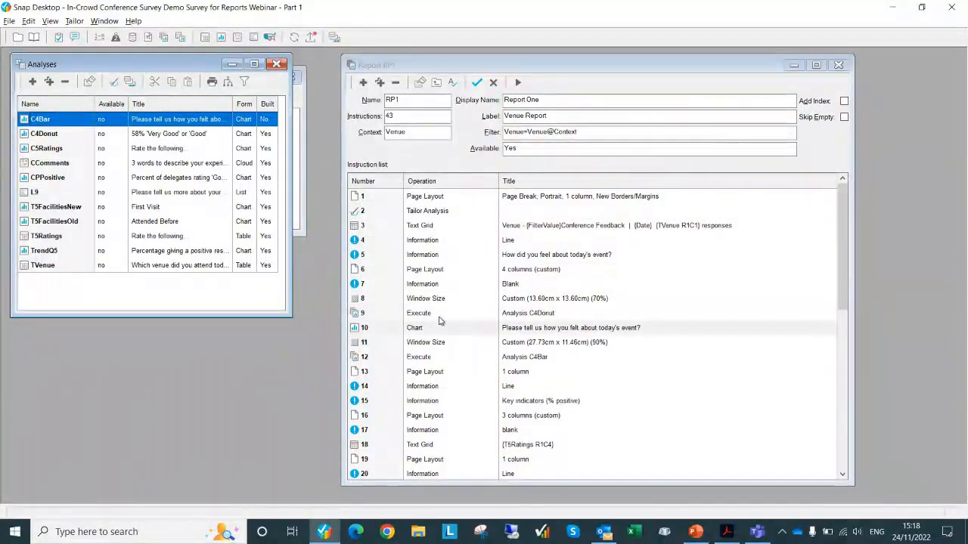
pyautogui.click(435, 330)
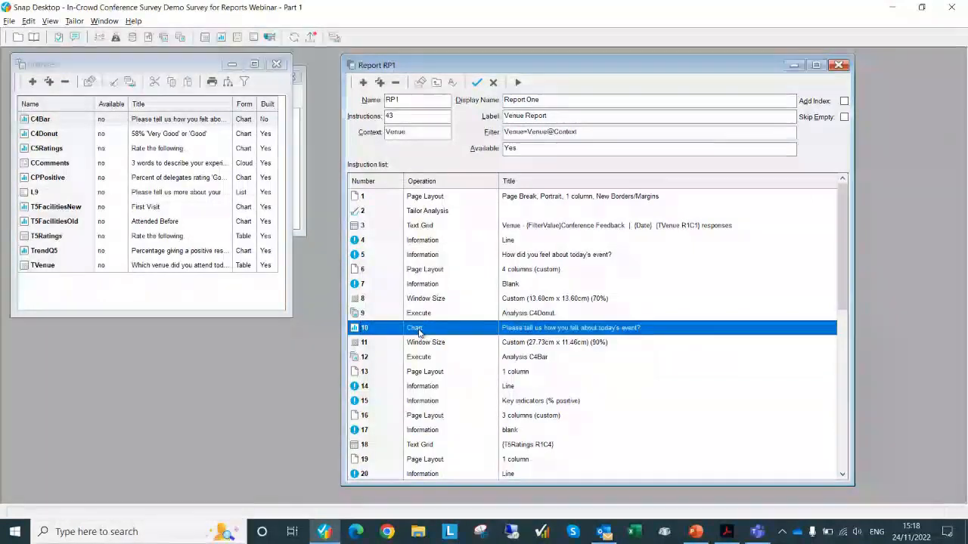
pyautogui.click(396, 83)
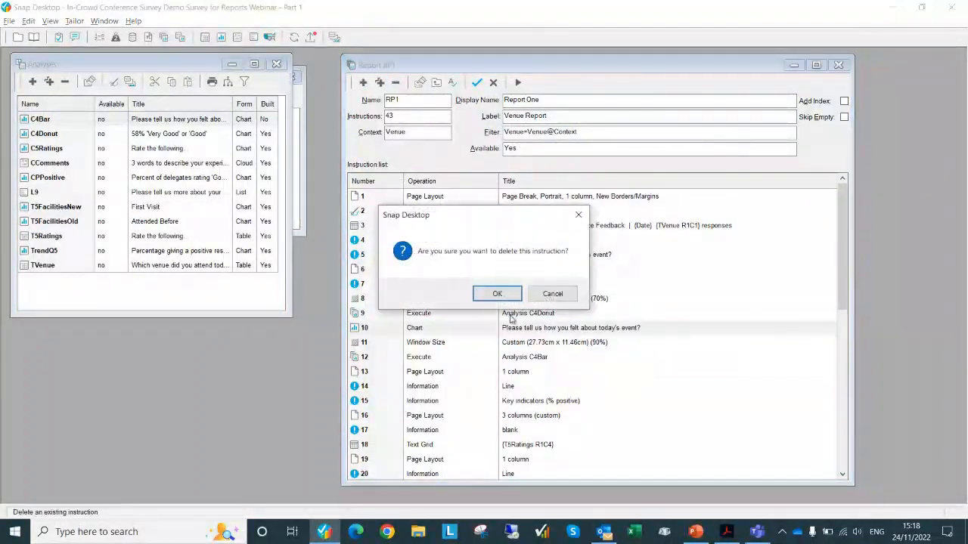
pyautogui.click(496, 293)
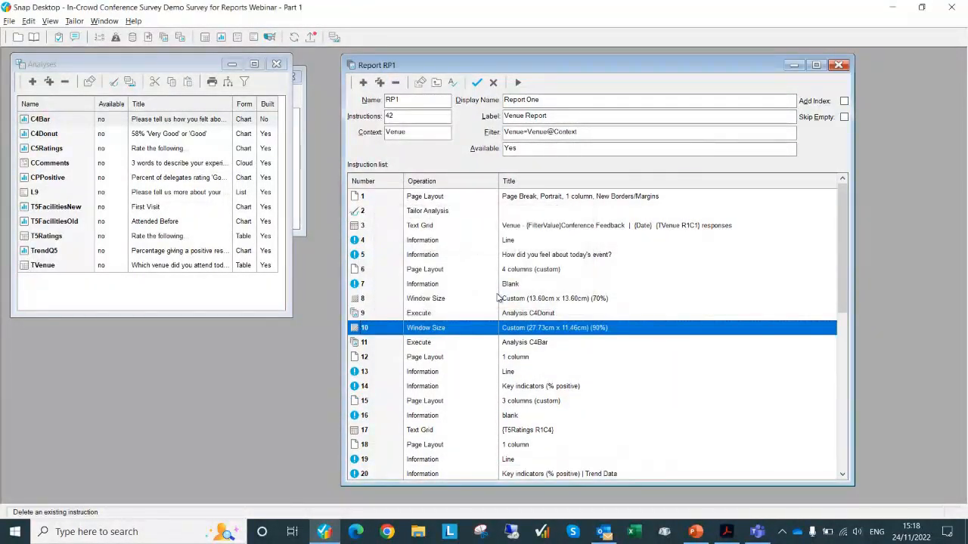
pyautogui.click(363, 83)
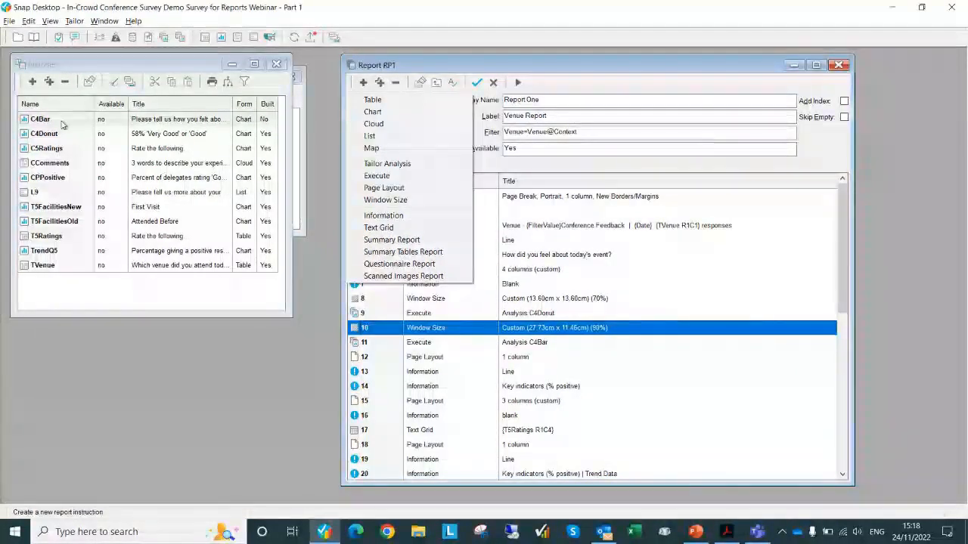
pyautogui.click(446, 70)
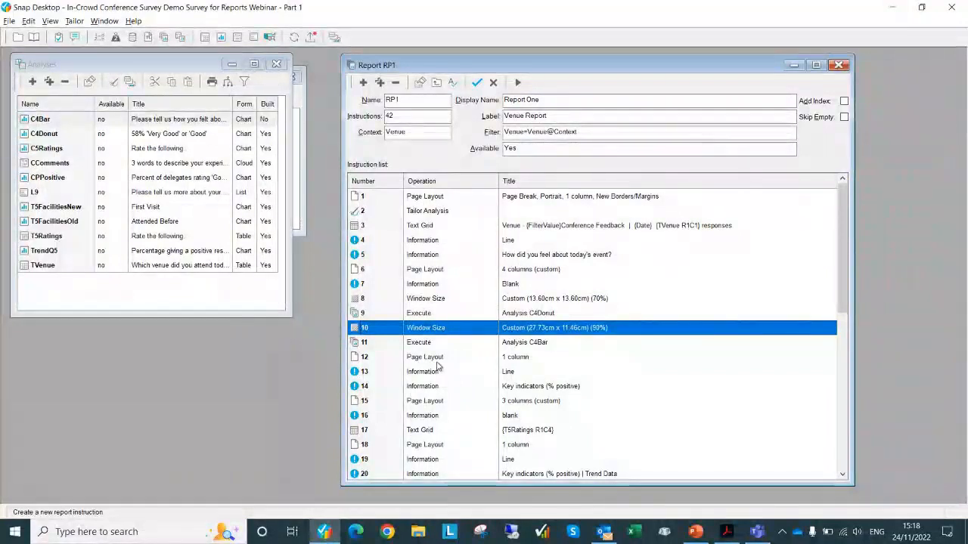
# Step: Select RP1's instructions 12 to 14 and compare them with the line and Key indicators headings in the PDF report in Adobe Acrobat Reader
pyautogui.click(437, 362)
pyautogui.keyDown('shift'); pyautogui.click(438, 386); pyautogui.keyUp('shift')
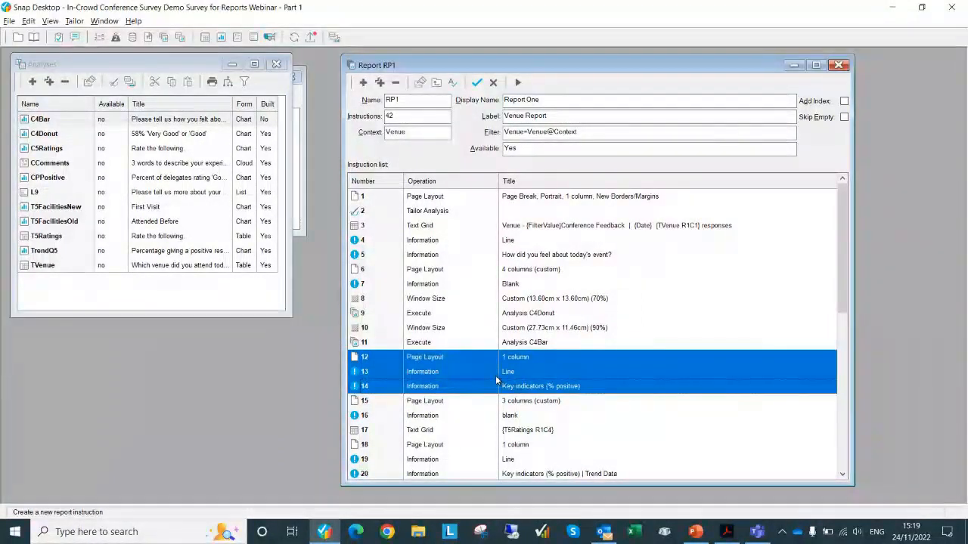
pyautogui.hotkey('alt', 'Tab')
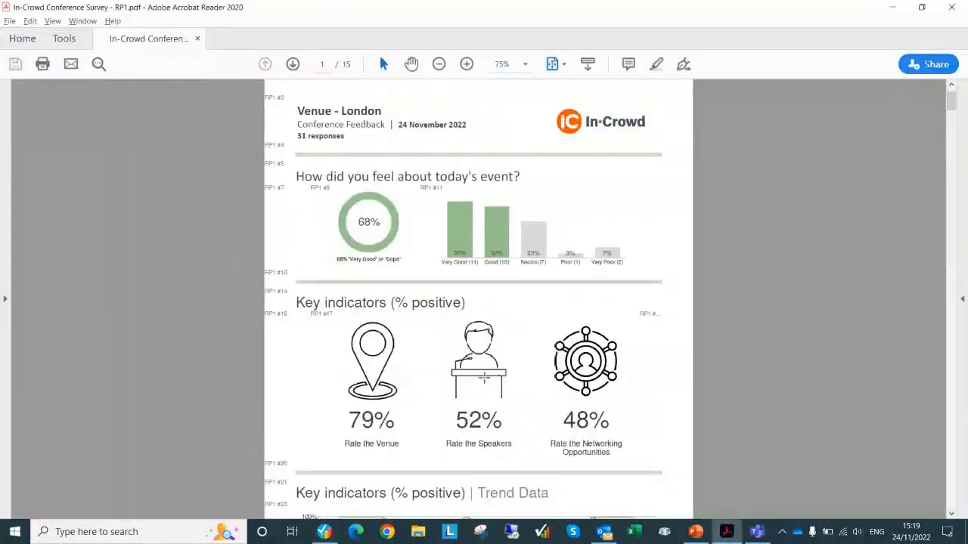
pyautogui.scroll(-2, 483, 376)
pyautogui.scroll(-1, 485, 379)
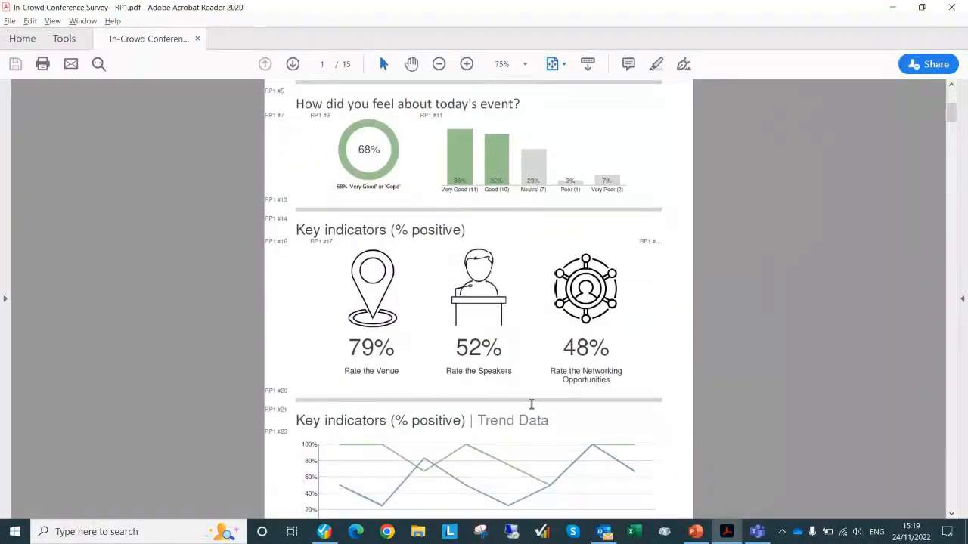
pyautogui.scroll(-1, 495, 372)
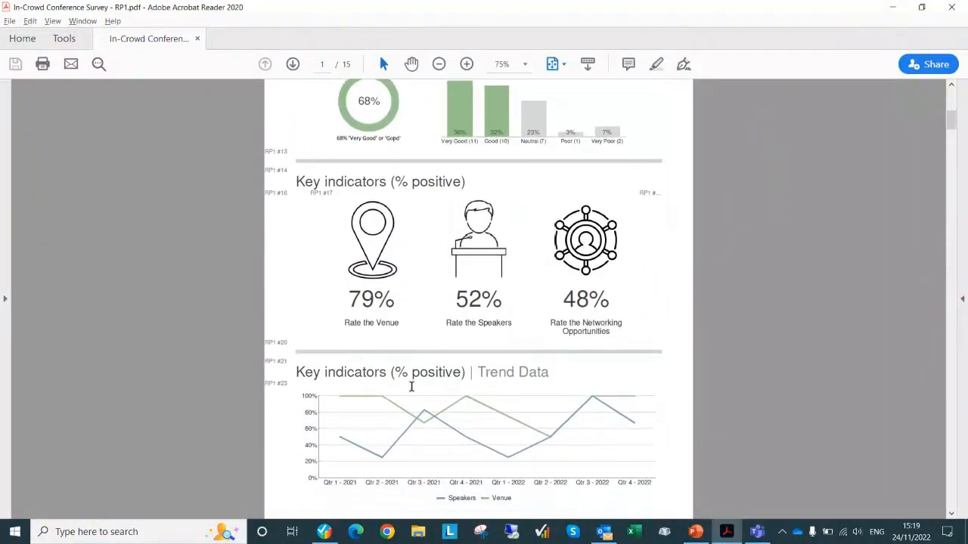
pyautogui.hotkey('alt', 'Tab')
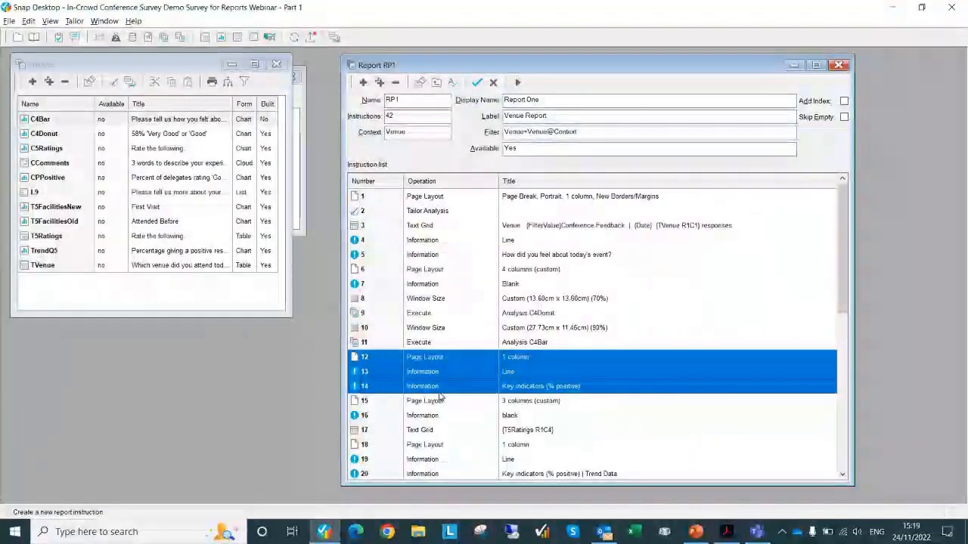
pyautogui.scroll(-2, 442, 397)
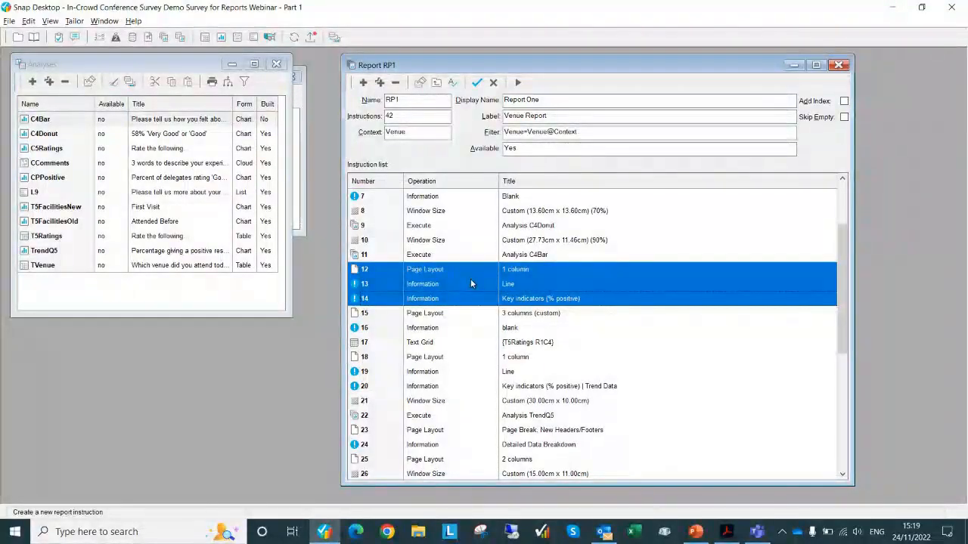
# Step: Switch to the PDF report in Adobe Acrobat Reader, fit one full page in view, and return to Snap Desktop
pyautogui.hotkey('alt', 'Tab')
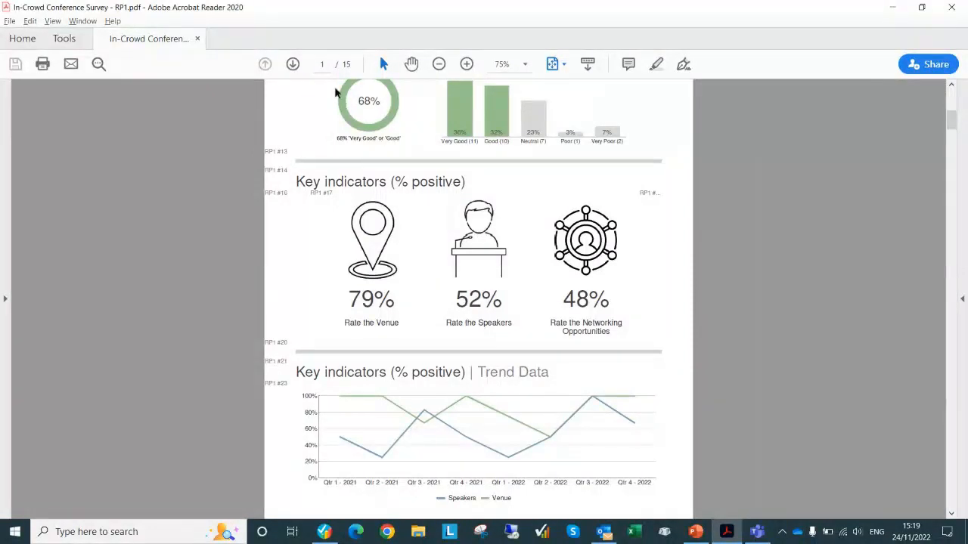
pyautogui.click(558, 67)
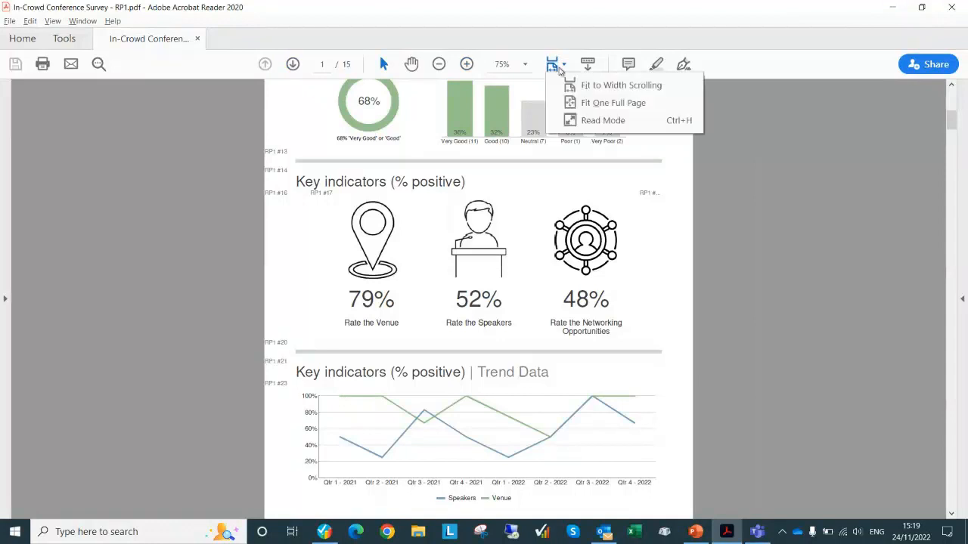
pyautogui.click(597, 102)
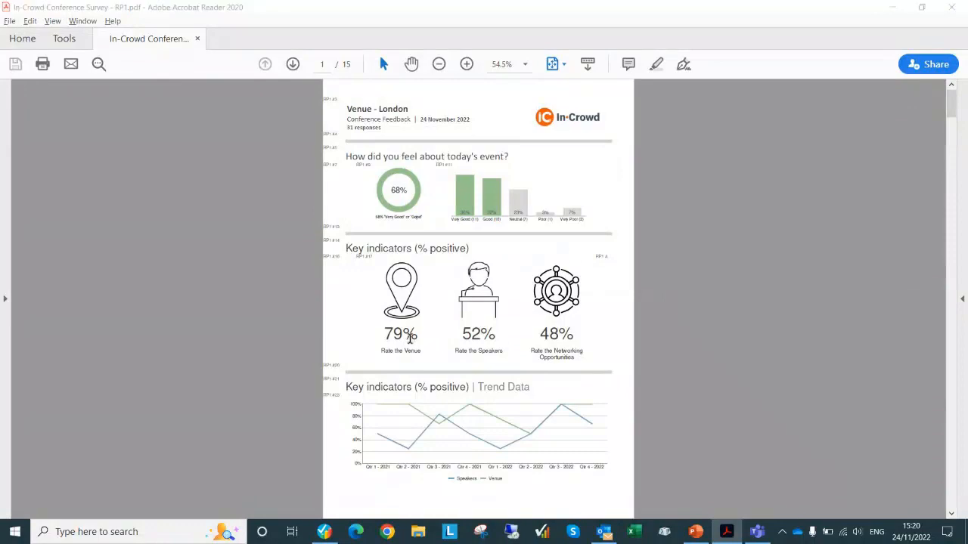
pyautogui.hotkey('alt', 'Tab')
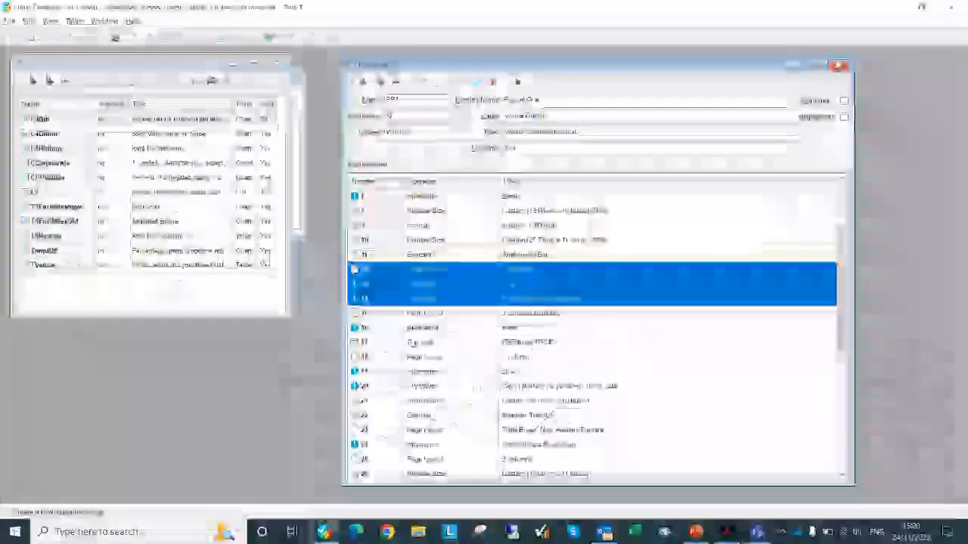
# Step: Step through RP1's 3-column page layout instruction 15, blank information instruction 16 and text grid instruction 17
pyautogui.click(448, 314)
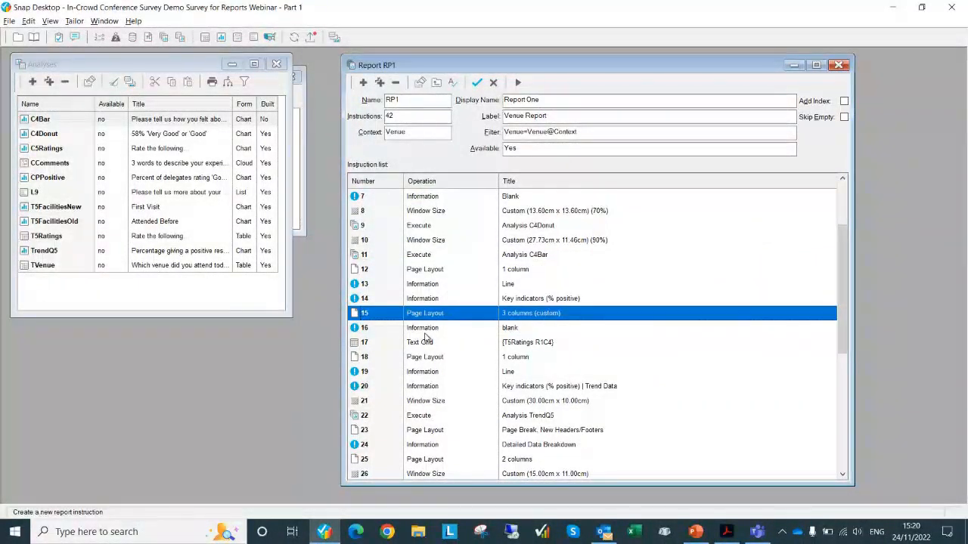
pyautogui.click(423, 331)
pyautogui.click(420, 345)
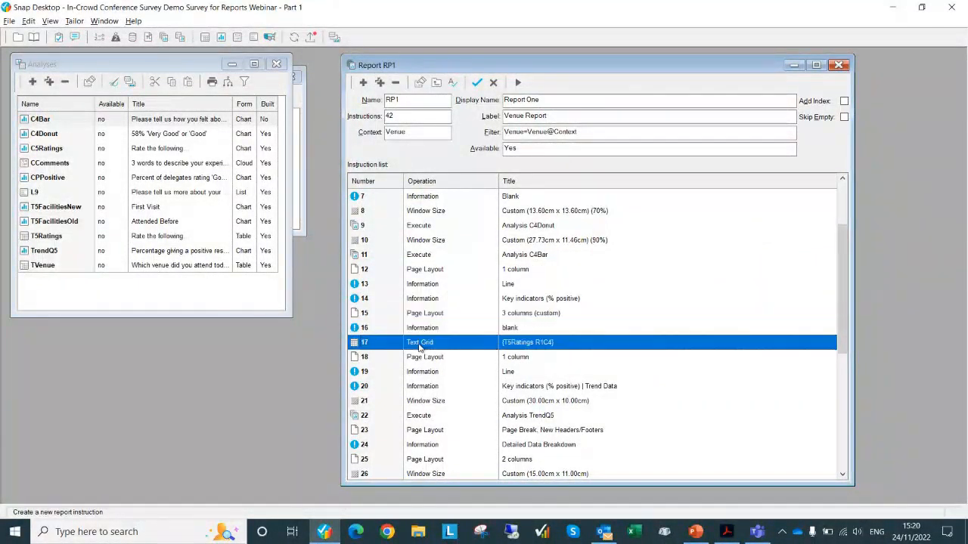
# Step: Compare RP1's 3-column page layout instruction 15 with the Key indicators section in the Adobe Acrobat Reader PDF, then return to Snap Desktop
pyautogui.click(447, 316)
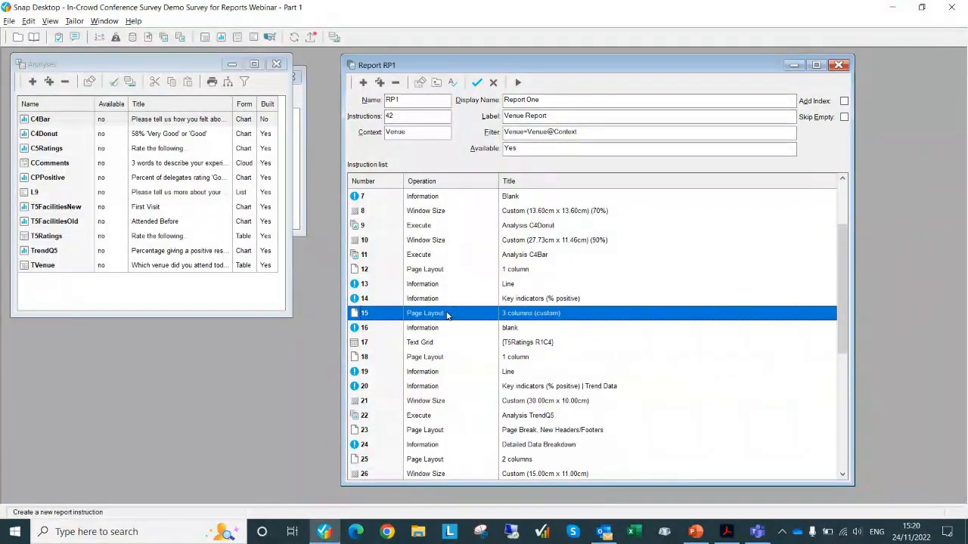
pyautogui.hotkey('alt', 'Tab')
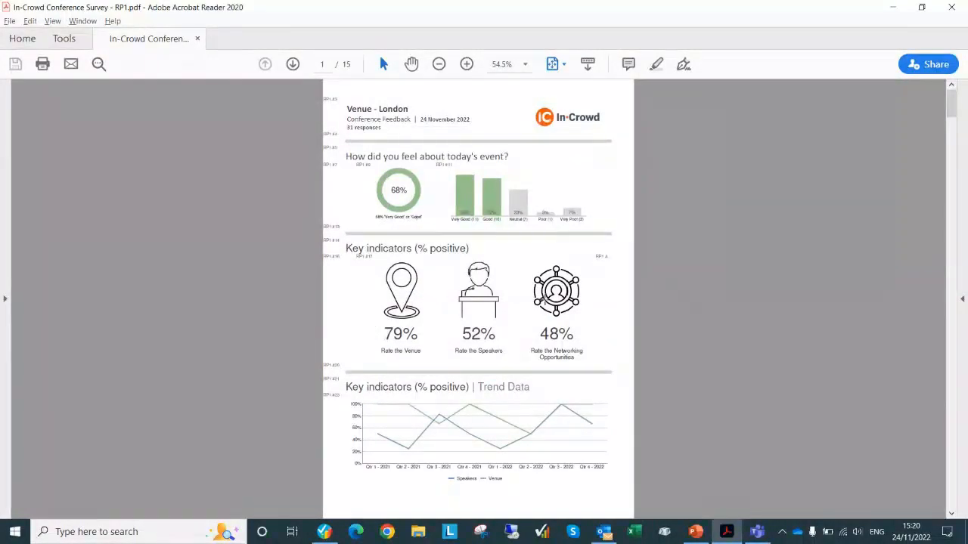
pyautogui.hotkey('alt', 'Tab')
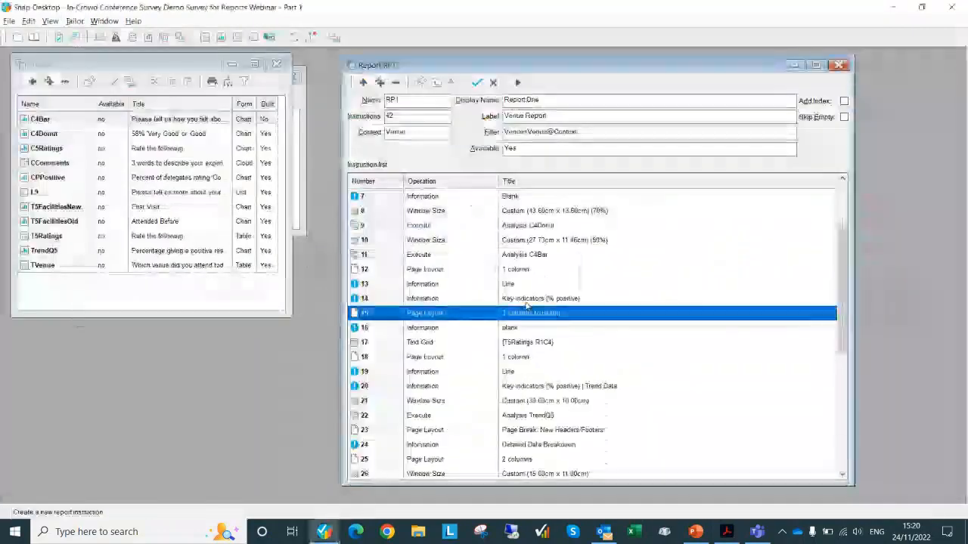
pyautogui.click(503, 341)
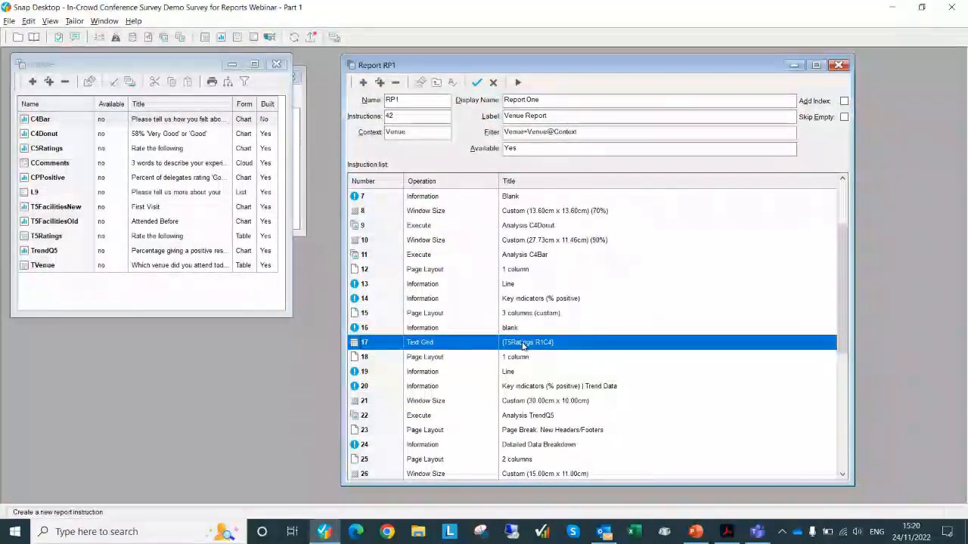
# Step: Inspect the custom column widths in RP1's page layout instruction 15 and close its settings
pyautogui.click(479, 315)
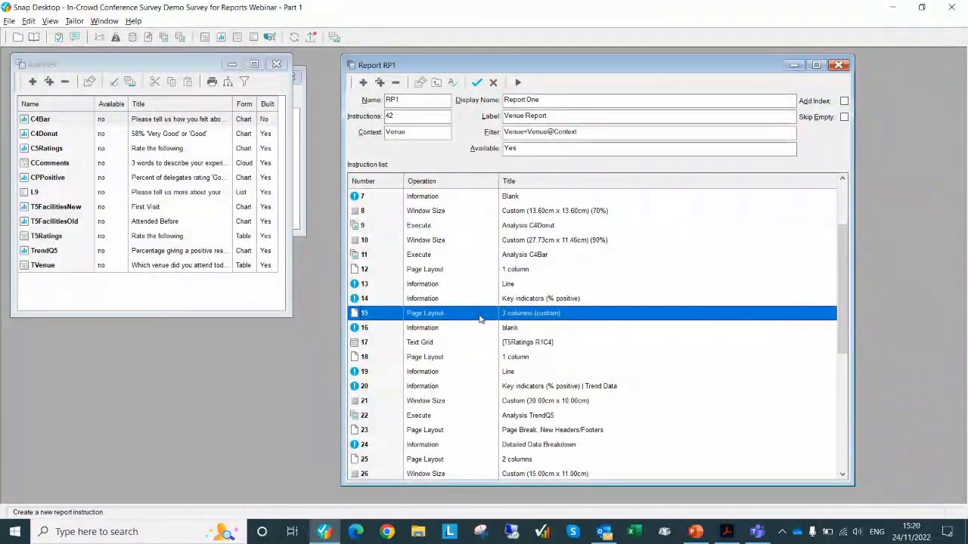
pyautogui.doubleClick(479, 315)
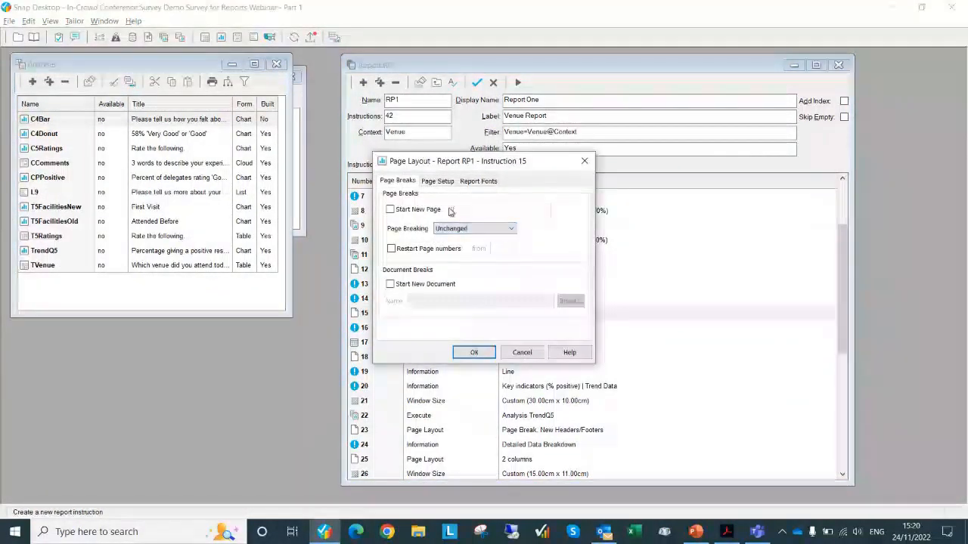
pyautogui.click(444, 183)
pyautogui.click(547, 259)
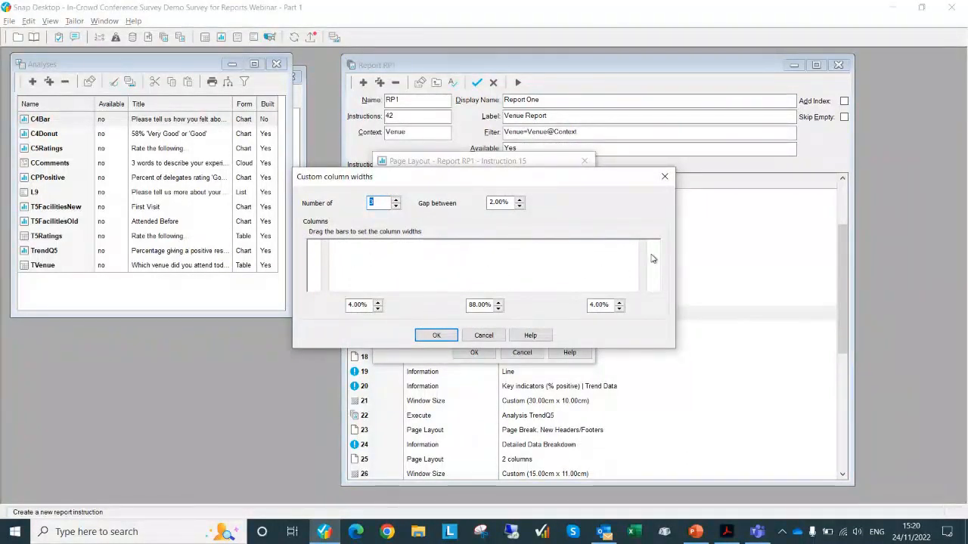
pyautogui.click(437, 337)
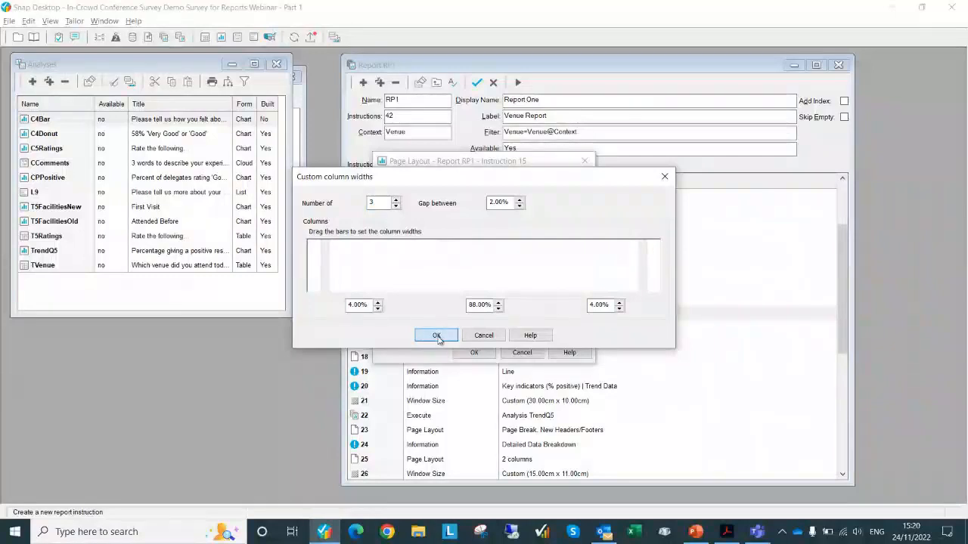
pyautogui.click(477, 352)
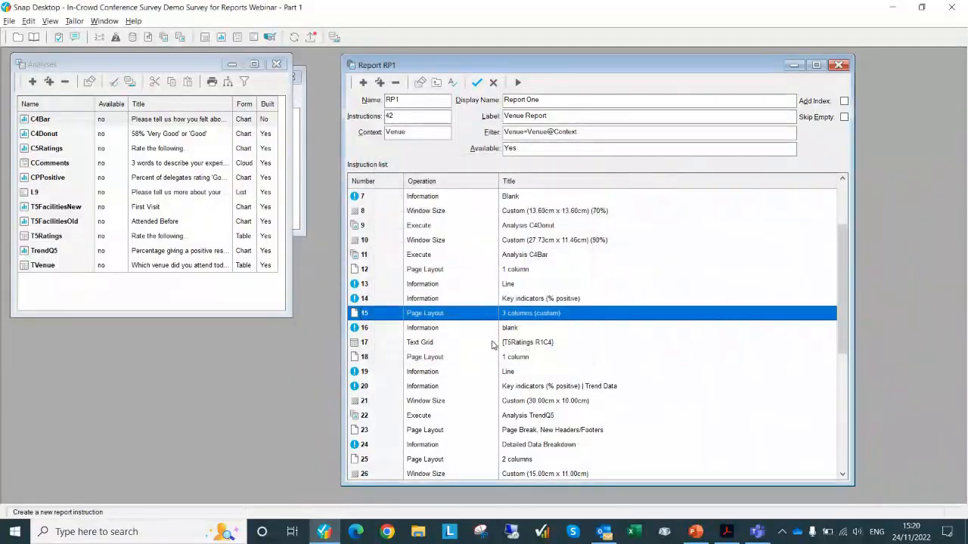
# Step: Open RP1's text grid instruction 17 and review the grid's cell sizing options
pyautogui.doubleClick(486, 346)
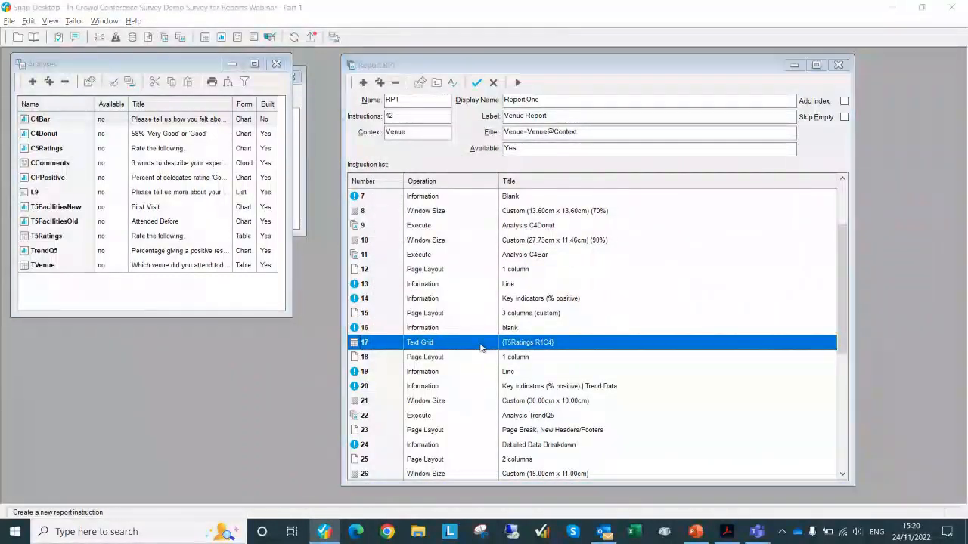
pyautogui.click(585, 148)
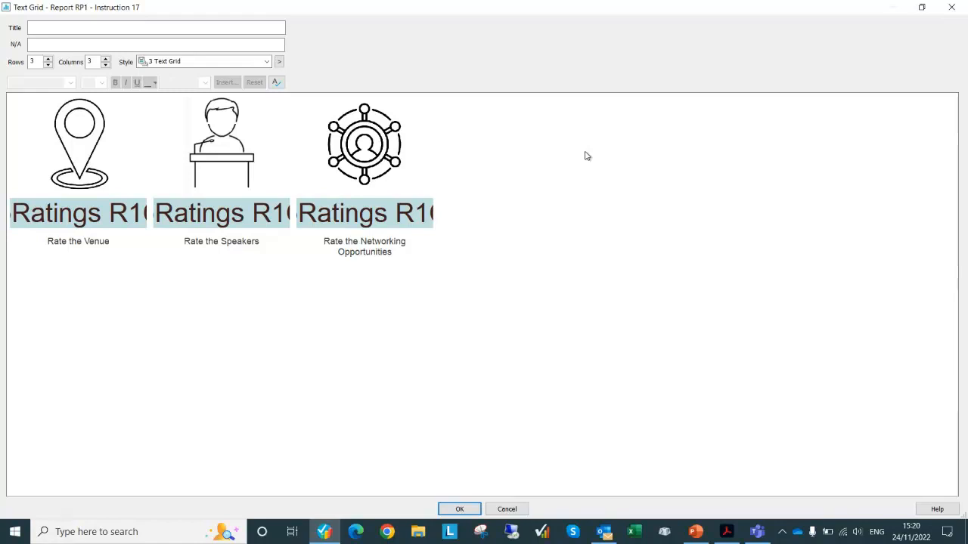
pyautogui.rightClick(545, 162)
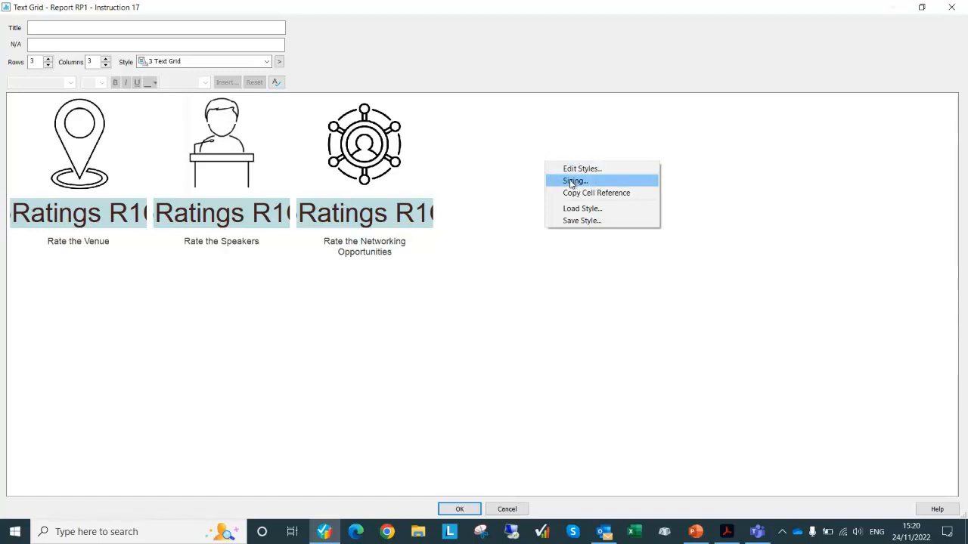
pyautogui.click(572, 182)
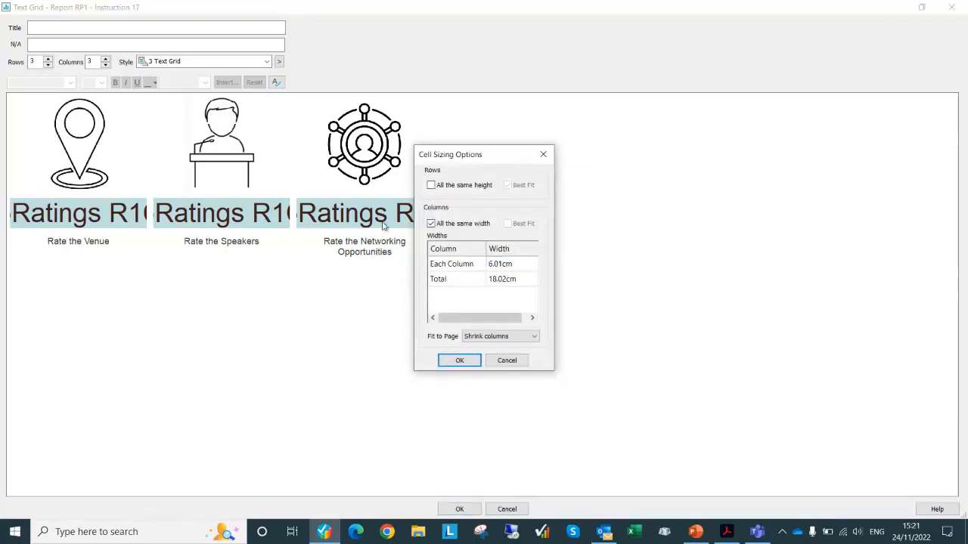
pyautogui.click(459, 360)
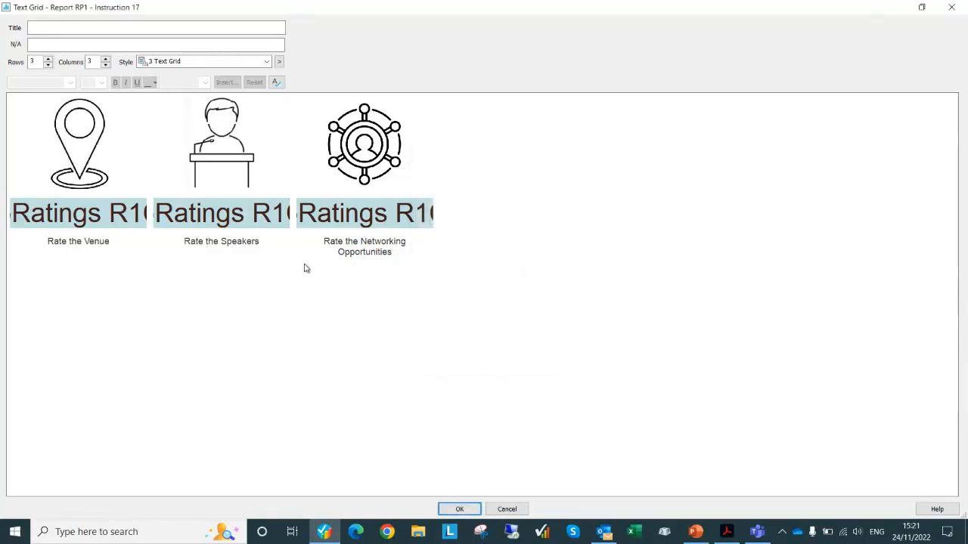
# Step: Step through the text grid's icon cells and the Venue, Speakers and Networking Opportunities label cells
pyautogui.click(77, 134)
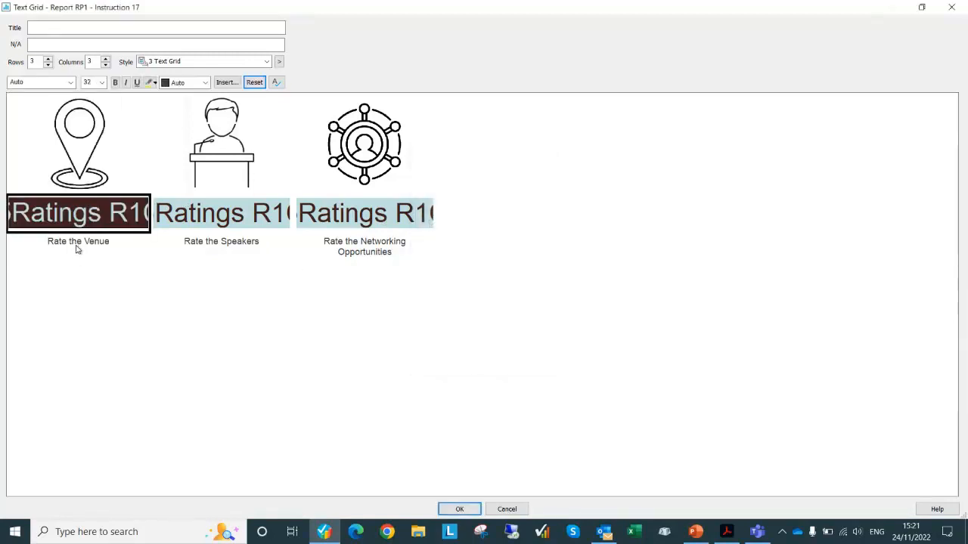
pyautogui.click(78, 244)
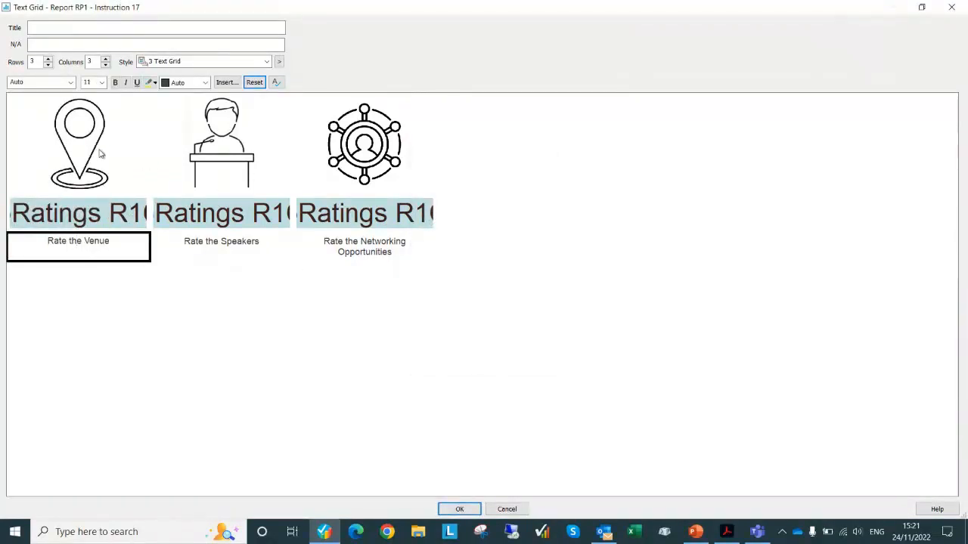
pyautogui.click(82, 149)
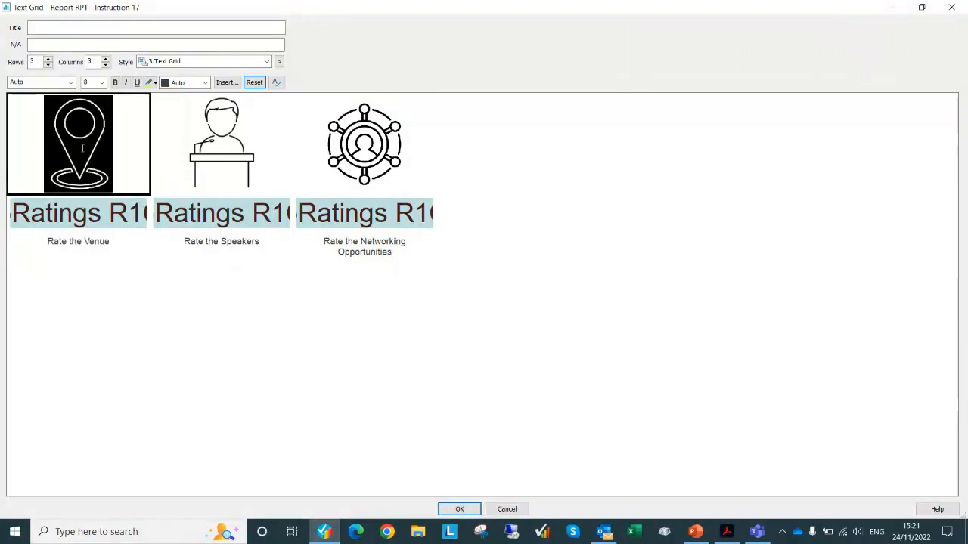
pyautogui.click(227, 149)
pyautogui.click(366, 149)
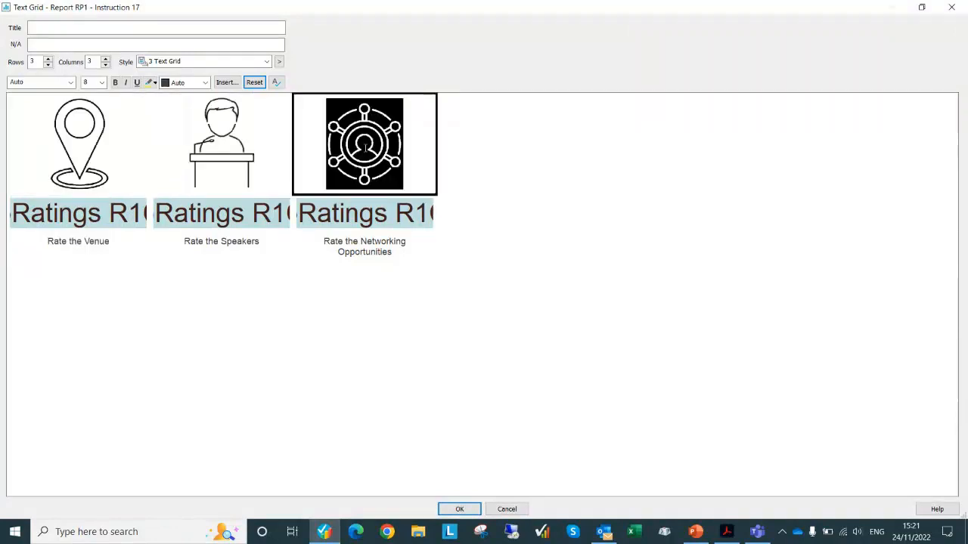
pyautogui.click(62, 244)
pyautogui.click(191, 247)
pyautogui.click(364, 243)
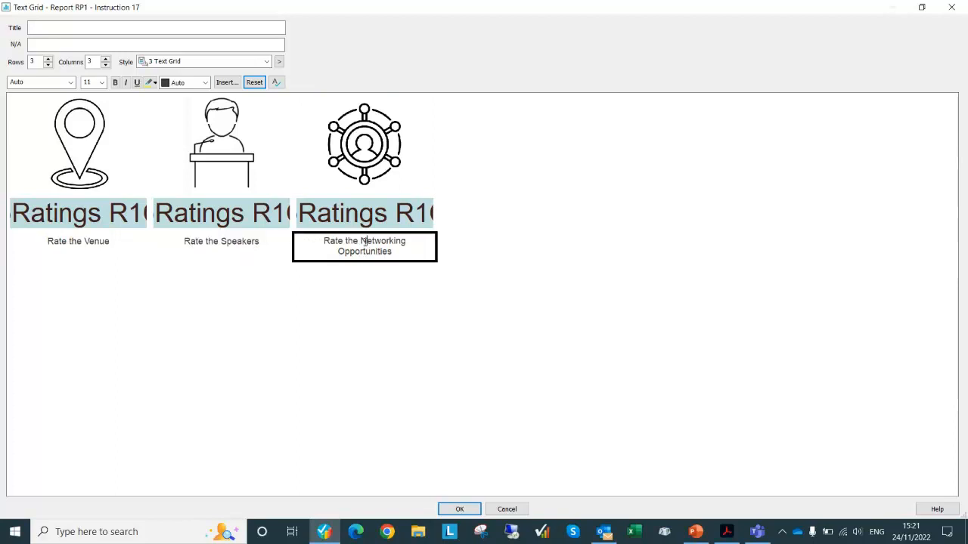
# Step: Examine the cell value expression above Rate the Venue, highlighting its row and column reference R1C4
pyautogui.click(214, 222)
pyautogui.click(92, 215)
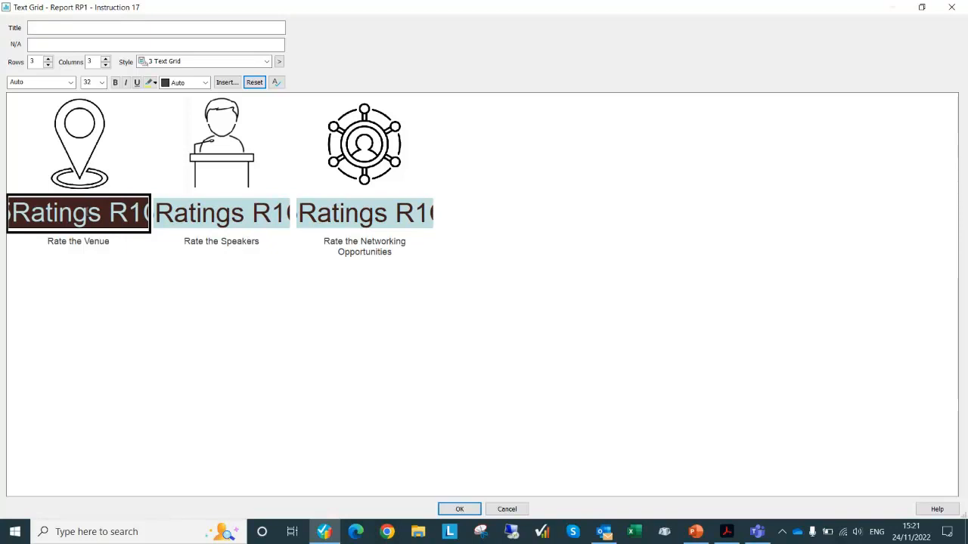
pyautogui.doubleClick(88, 215)
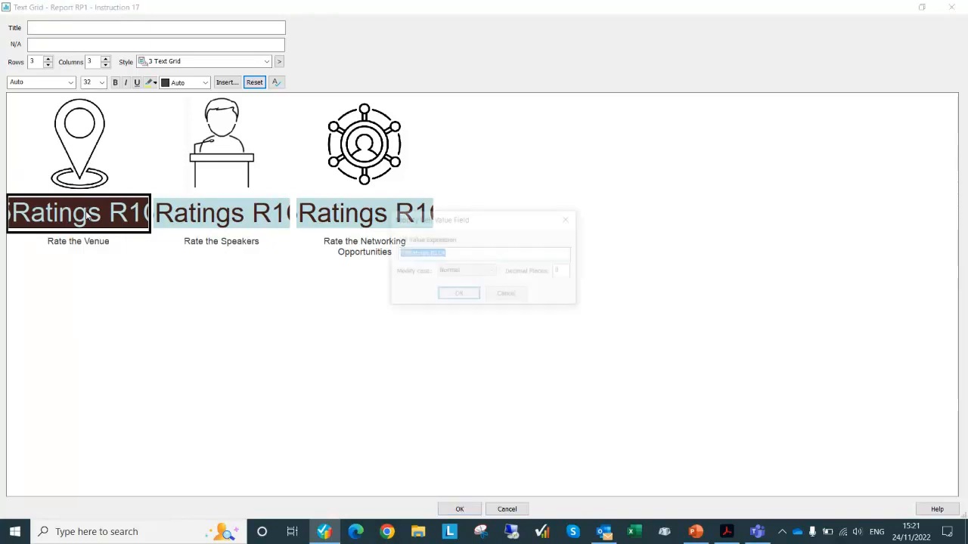
pyautogui.click(423, 255)
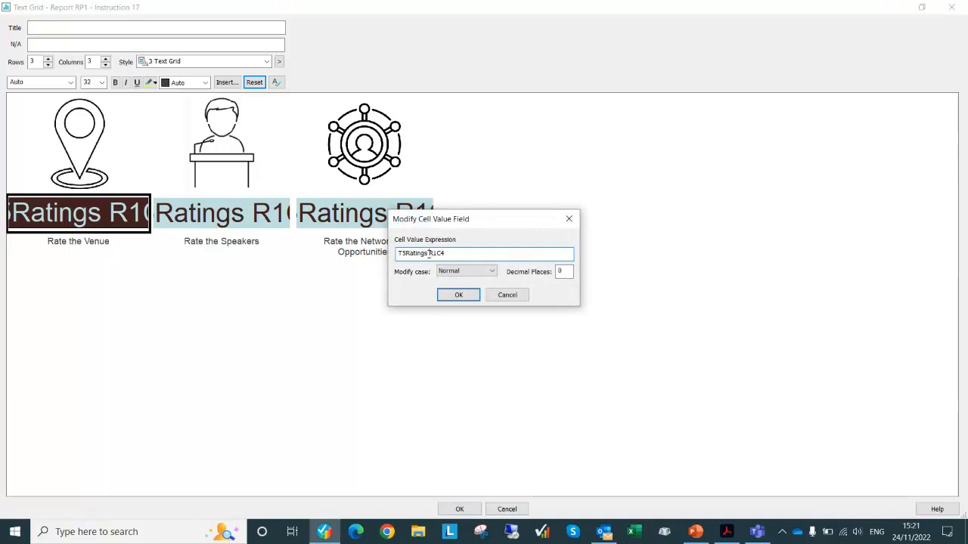
pyautogui.moveTo(429, 254); pyautogui.dragTo(443, 256)
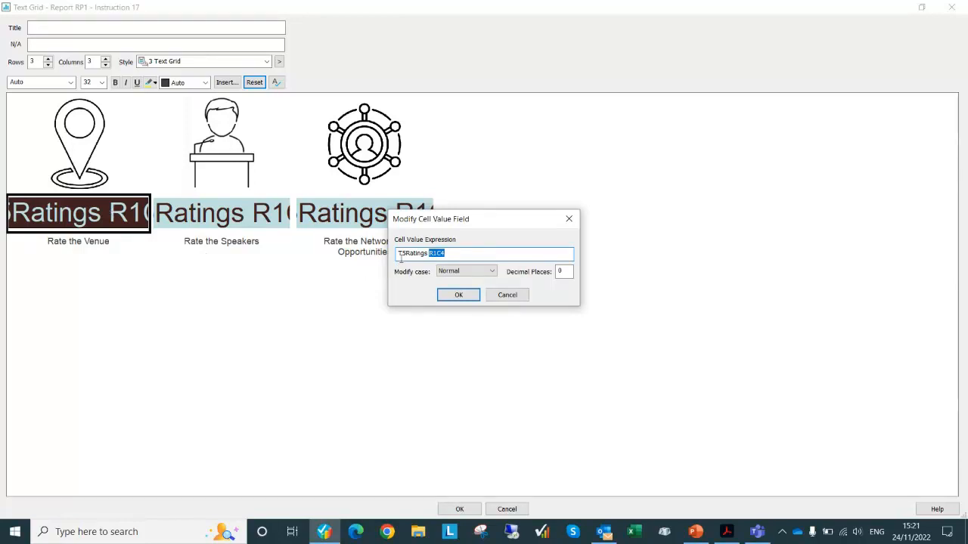
pyautogui.click(463, 295)
# Step: Check the cell value expressions above Rate the Speakers and Rate the Networking Opportunities, and close the text grid
pyautogui.doubleClick(237, 212)
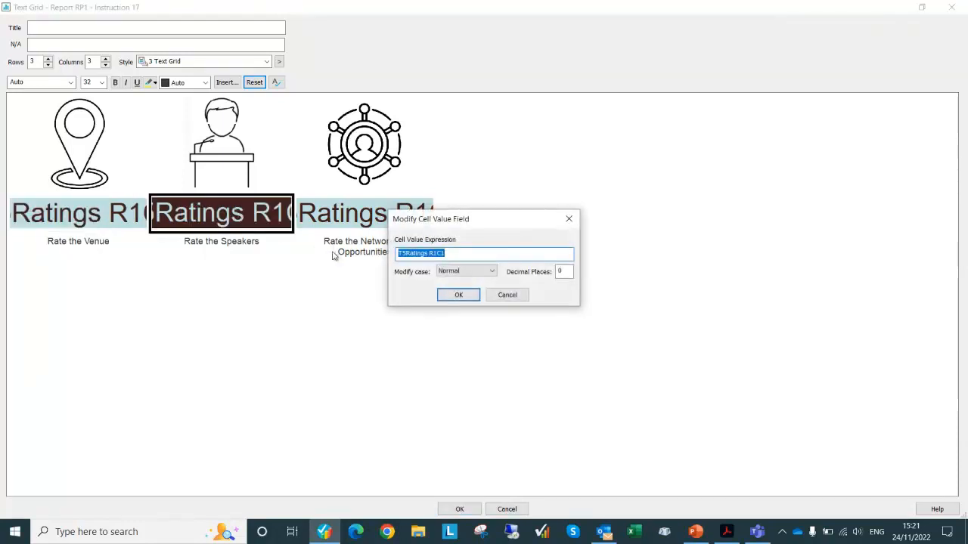
pyautogui.click(459, 300)
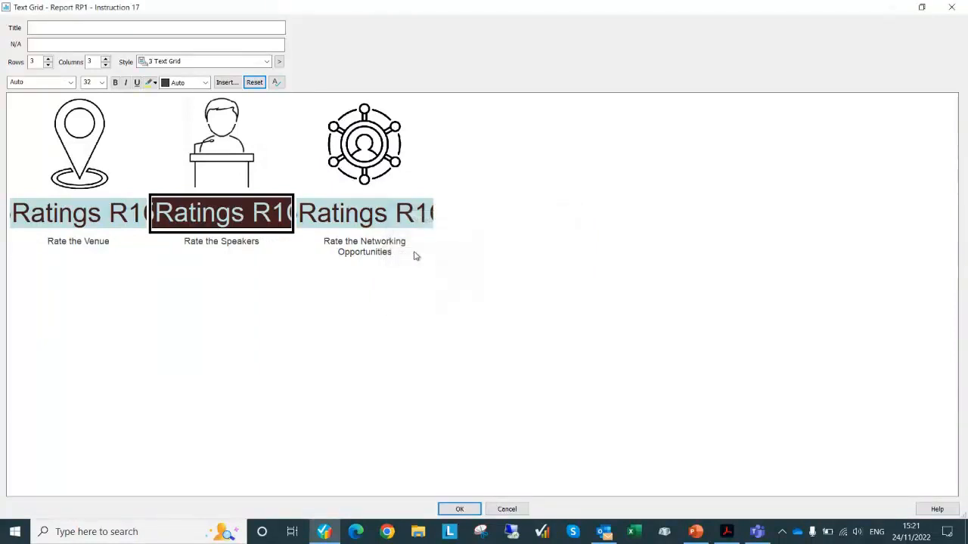
pyautogui.click(406, 217)
pyautogui.doubleClick(406, 218)
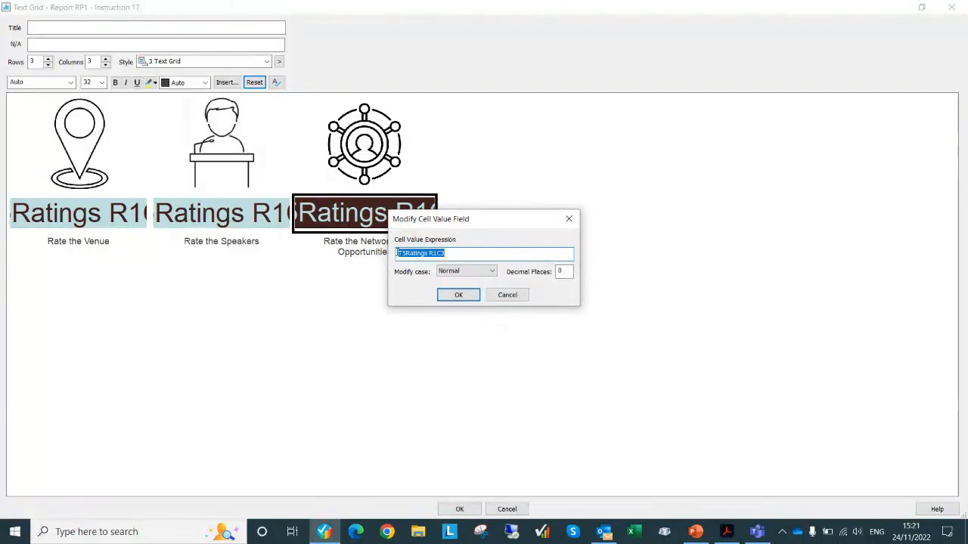
pyautogui.click(466, 294)
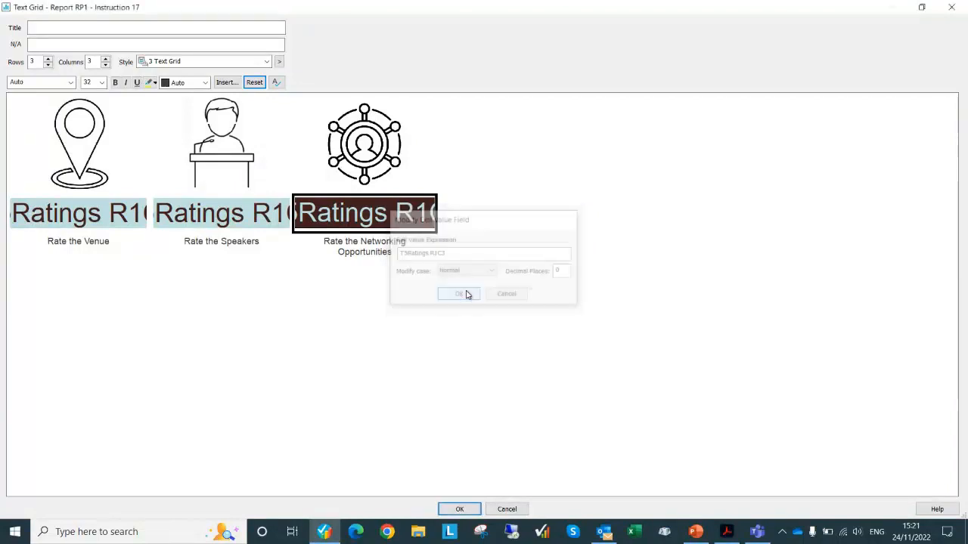
pyautogui.click(461, 510)
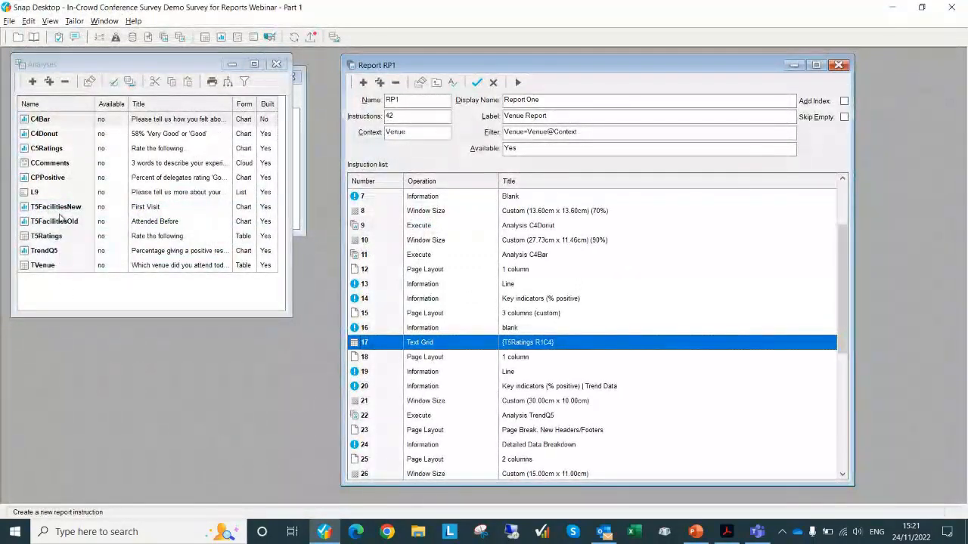
# Step: Open the T5Ratings analysis table and review the variables used in its analysis definition
pyautogui.click(50, 237)
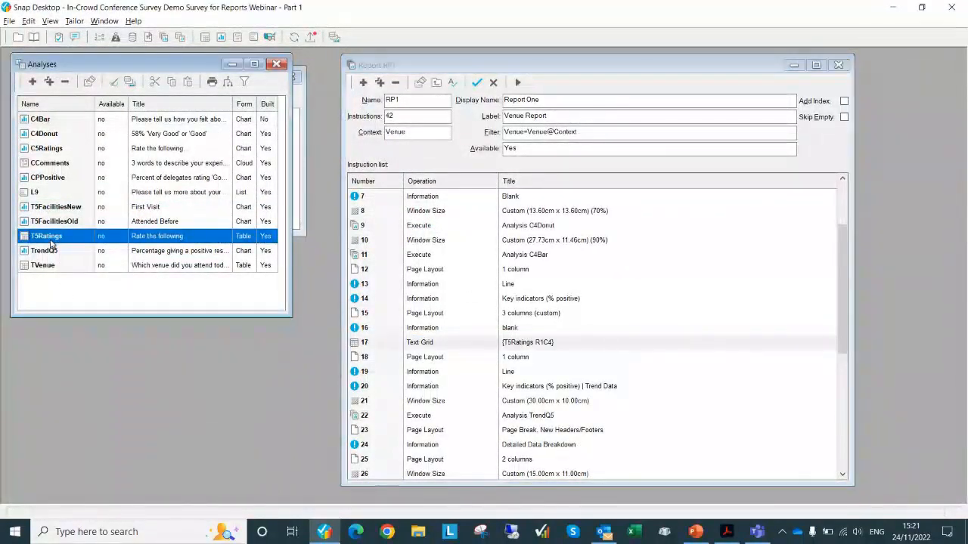
pyautogui.doubleClick(47, 237)
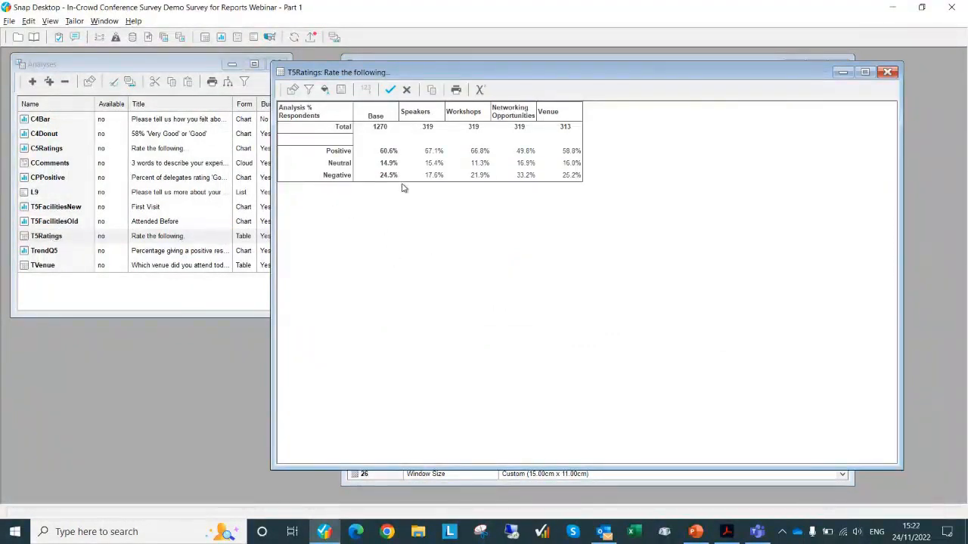
pyautogui.click(295, 90)
pyautogui.moveTo(412, 125); pyautogui.dragTo(706, 109)
pyautogui.click(695, 178)
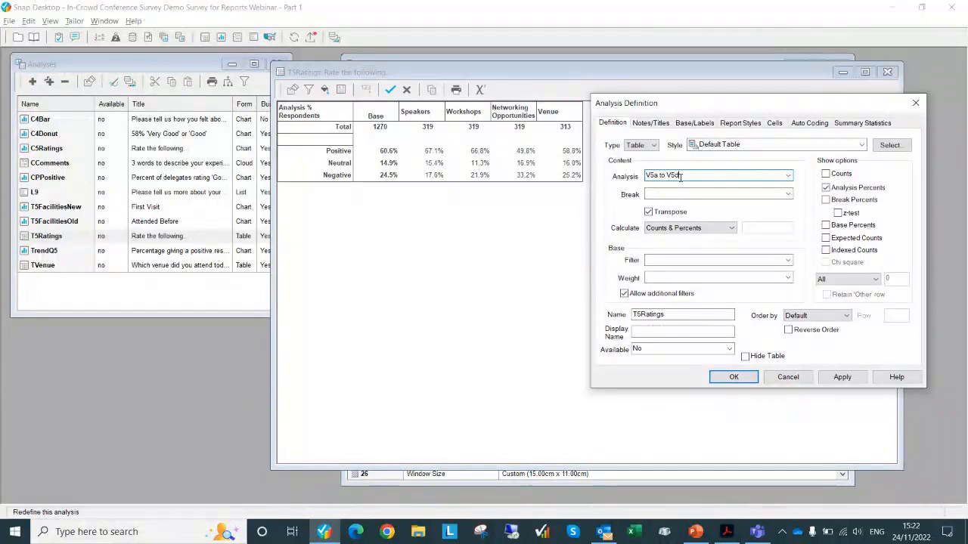
pyautogui.click(744, 383)
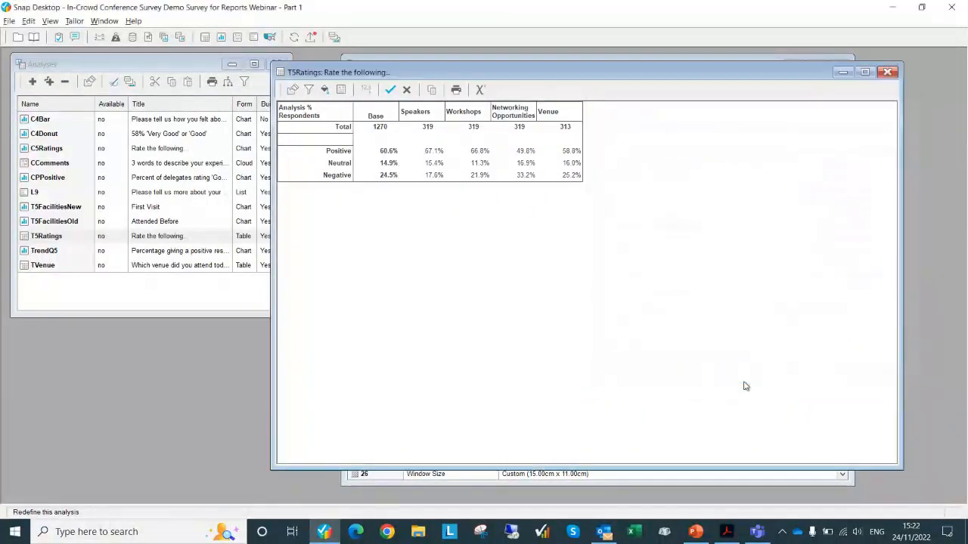
# Step: Open the derived variable V5a (Speakers) from the survey's variable list and show its advanced settings
pyautogui.click(101, 37)
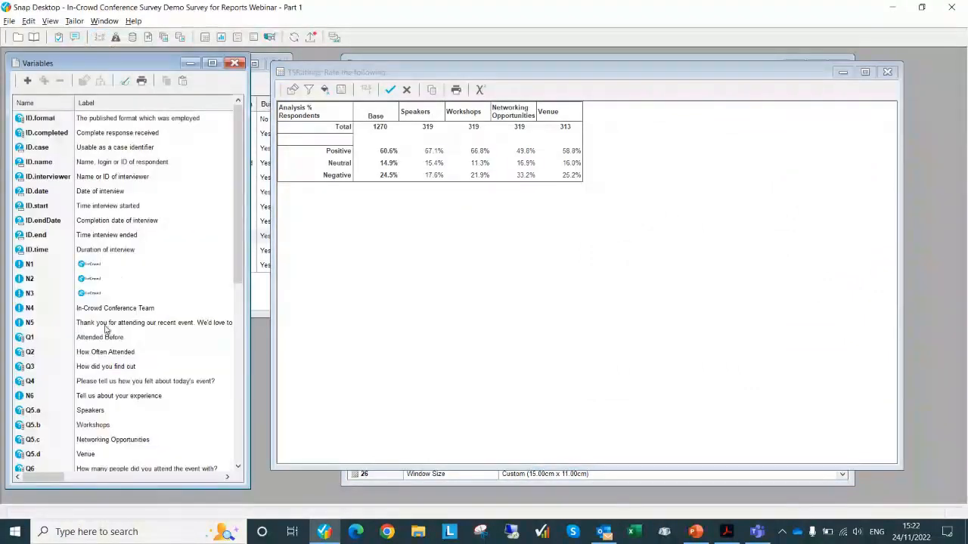
pyautogui.scroll(-5, 106, 329)
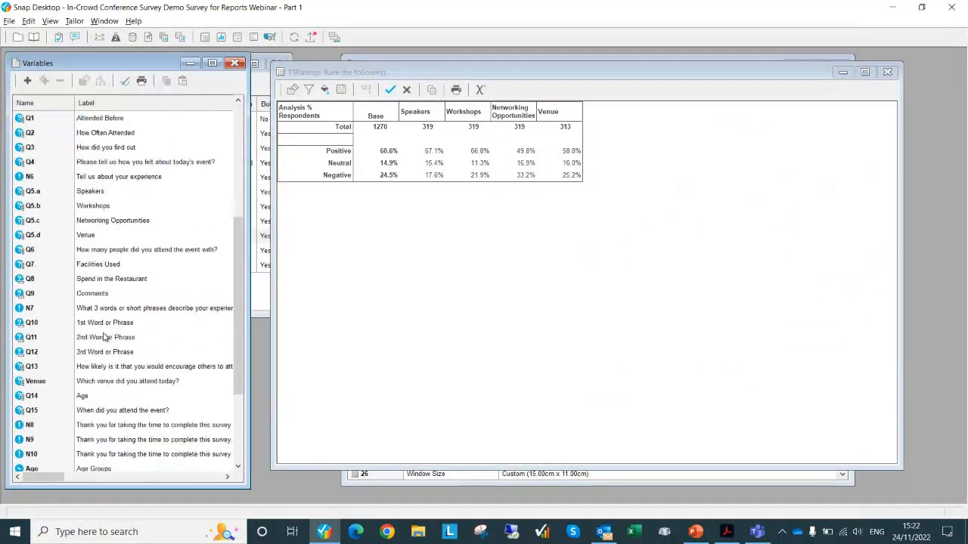
pyautogui.scroll(-3, 105, 338)
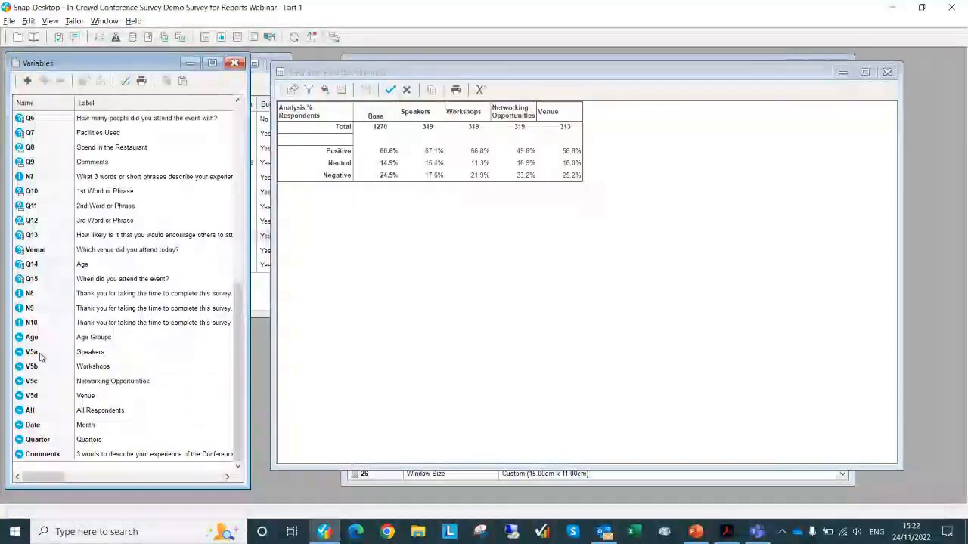
pyautogui.doubleClick(41, 354)
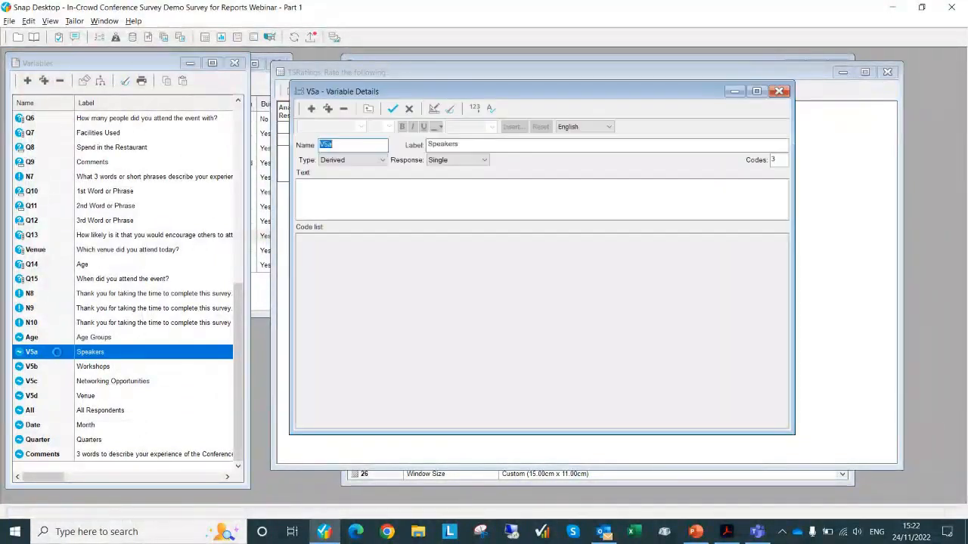
pyautogui.click(434, 110)
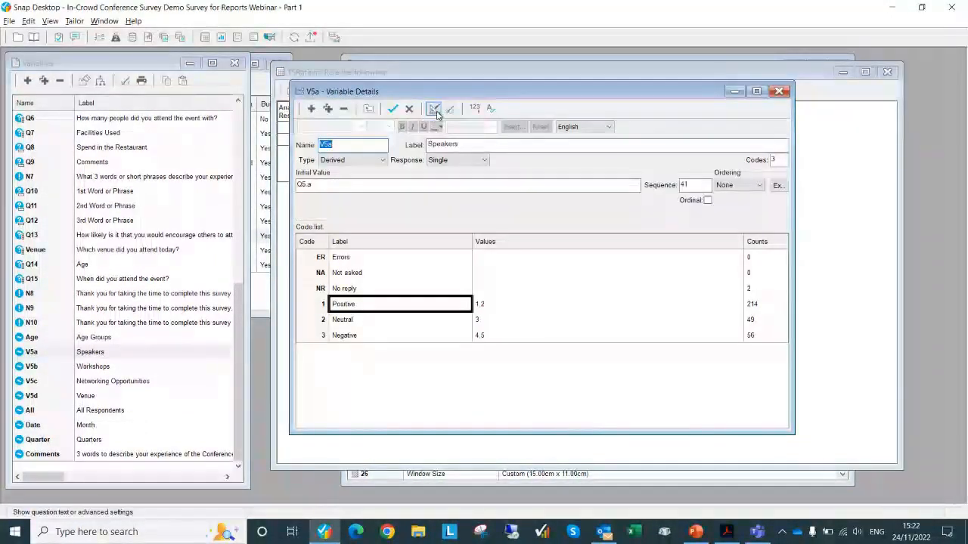
# Step: Review V5a's initial value and the code values behind Positive and Negative, and close the variable details
pyautogui.click(303, 186)
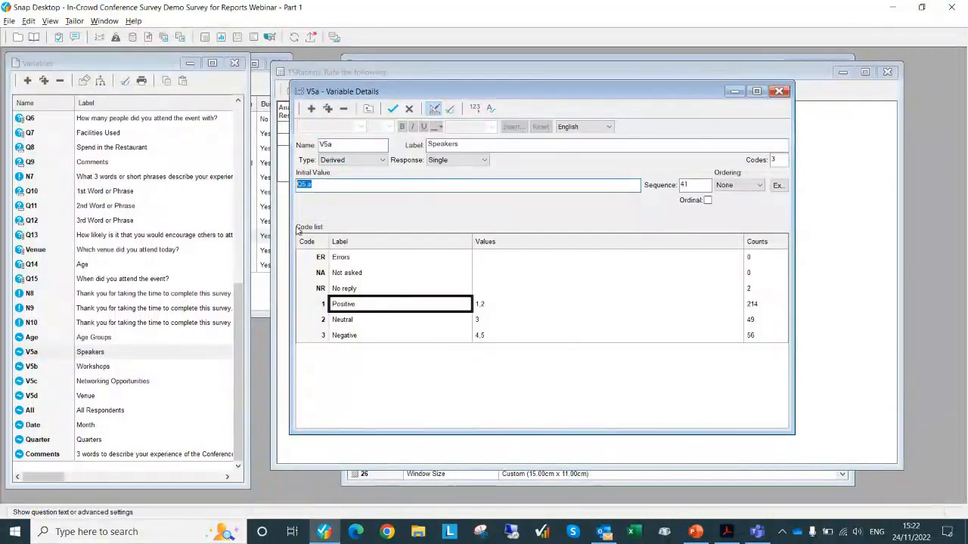
pyautogui.click(484, 306)
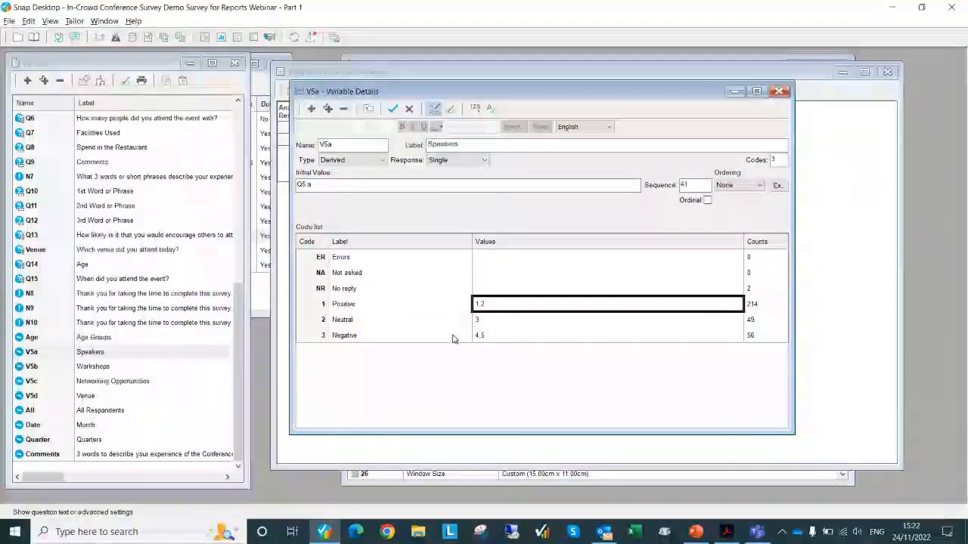
pyautogui.click(485, 338)
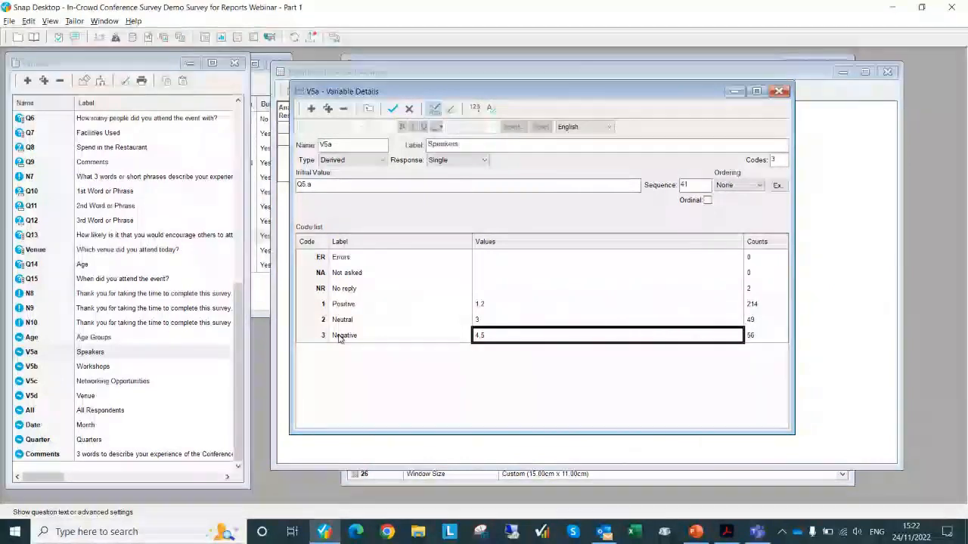
pyautogui.click(778, 92)
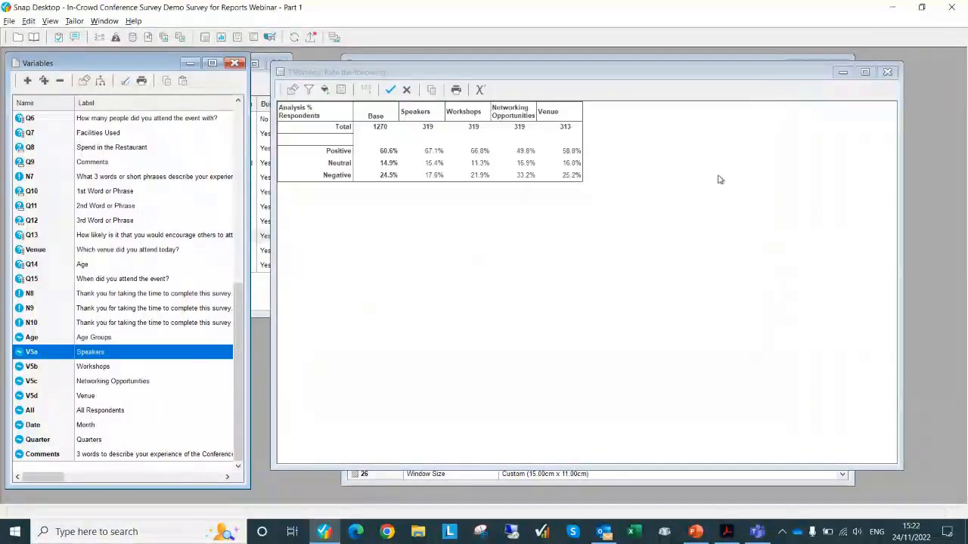
# Step: Check the cell references of the Positive percentages for Speakers, Networking Opportunities and Venue in T5Ratings, and close the table
pyautogui.click(435, 153)
pyautogui.rightClick(435, 154)
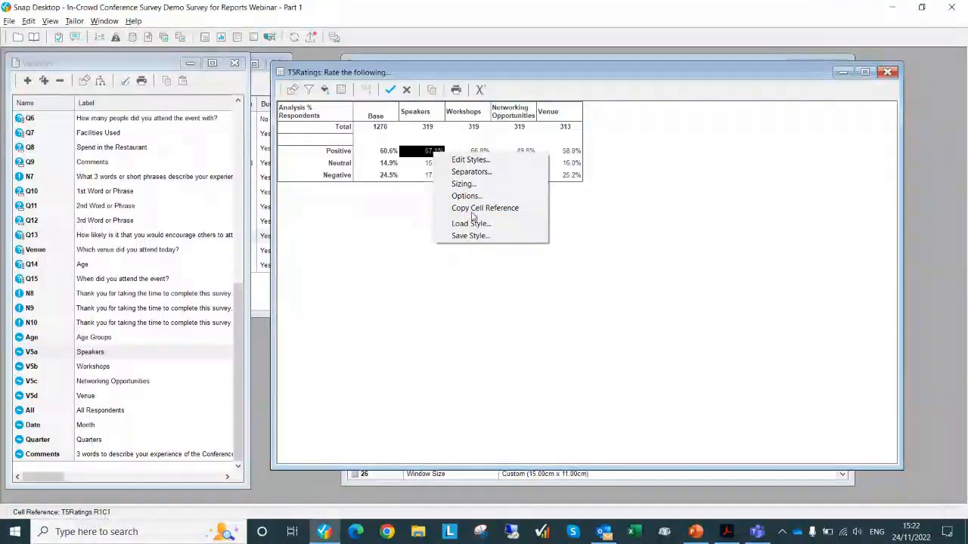
pyautogui.click(516, 146)
pyautogui.click(517, 152)
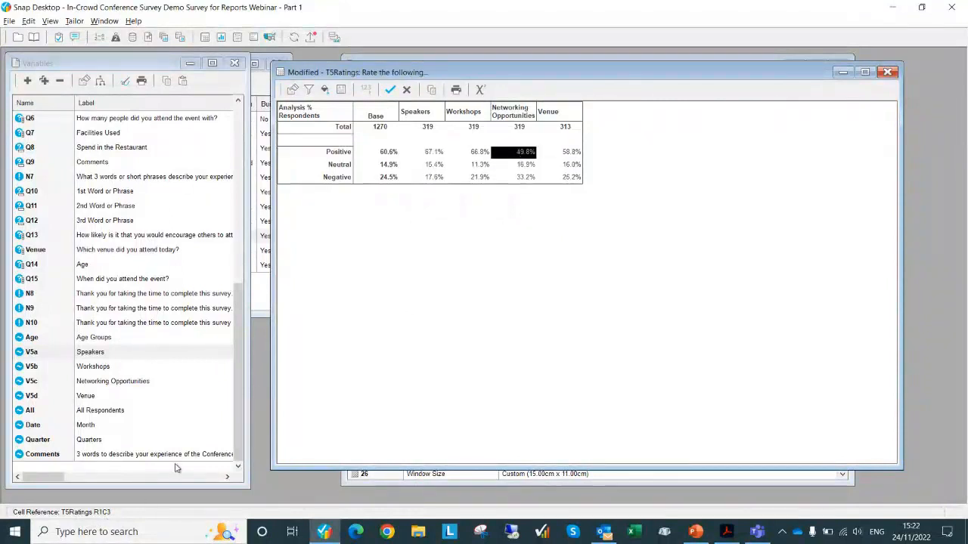
pyautogui.click(569, 152)
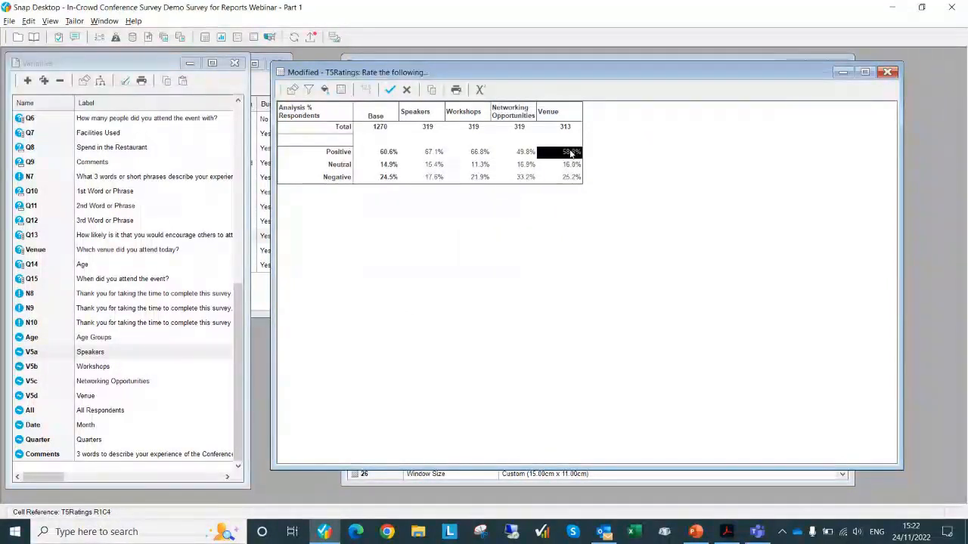
pyautogui.click(886, 72)
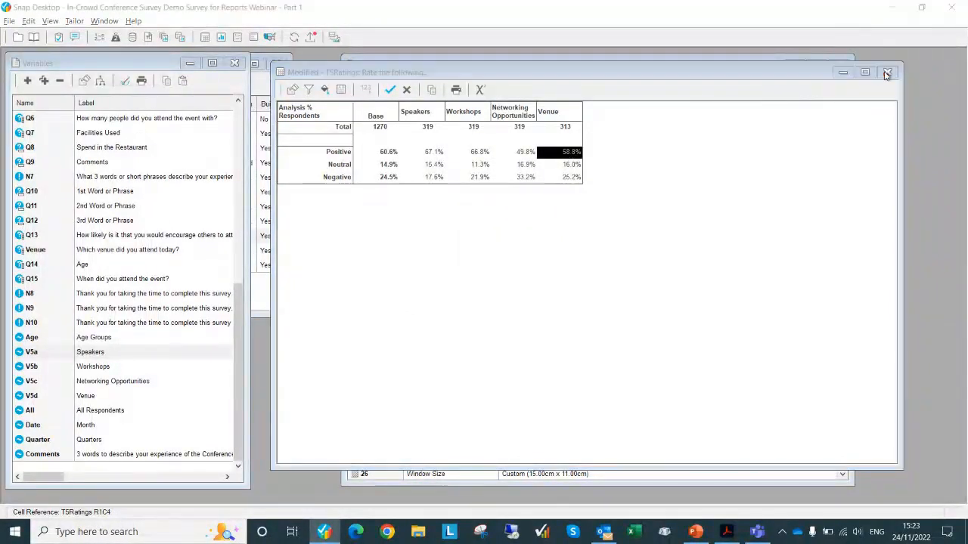
pyautogui.click(486, 294)
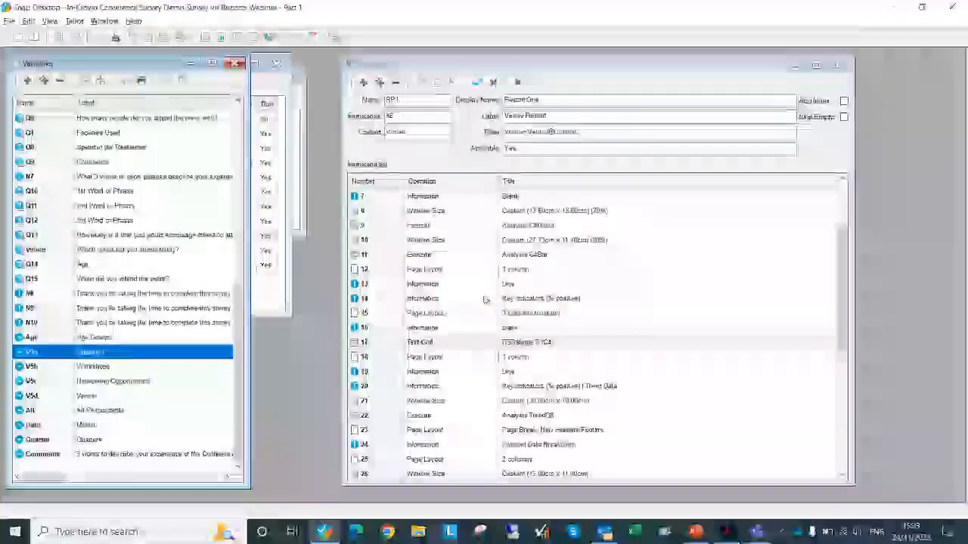
# Step: Open the text grid of instruction 17 at full size and review the T5Ratings expressions for Networking Opportunities, Speakers and Venue
pyautogui.doubleClick(471, 342)
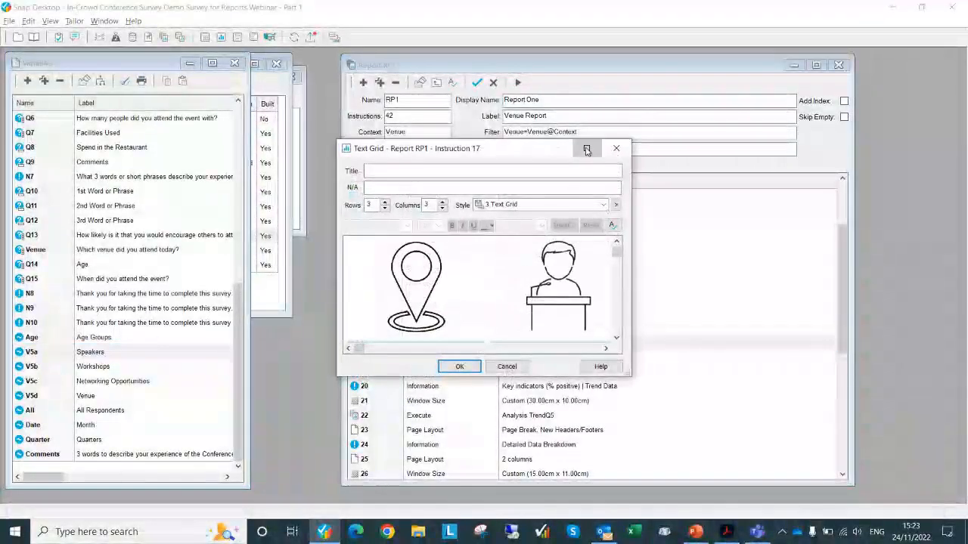
pyautogui.click(585, 149)
pyautogui.click(428, 217)
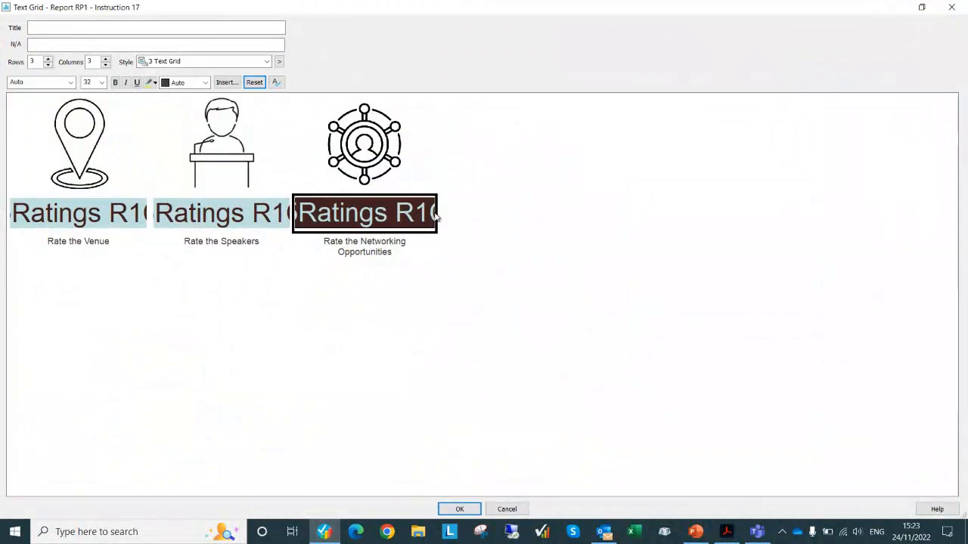
pyautogui.click(493, 162)
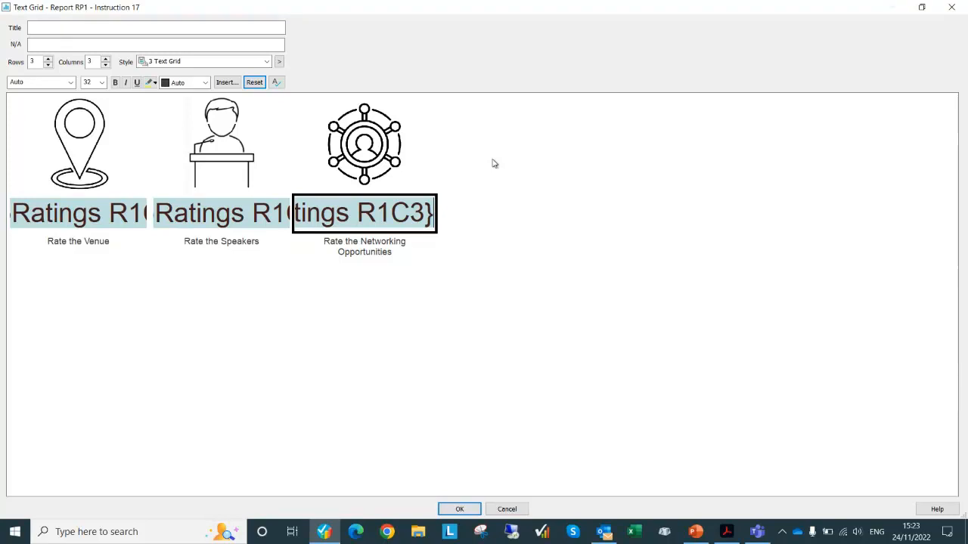
pyautogui.click(241, 220)
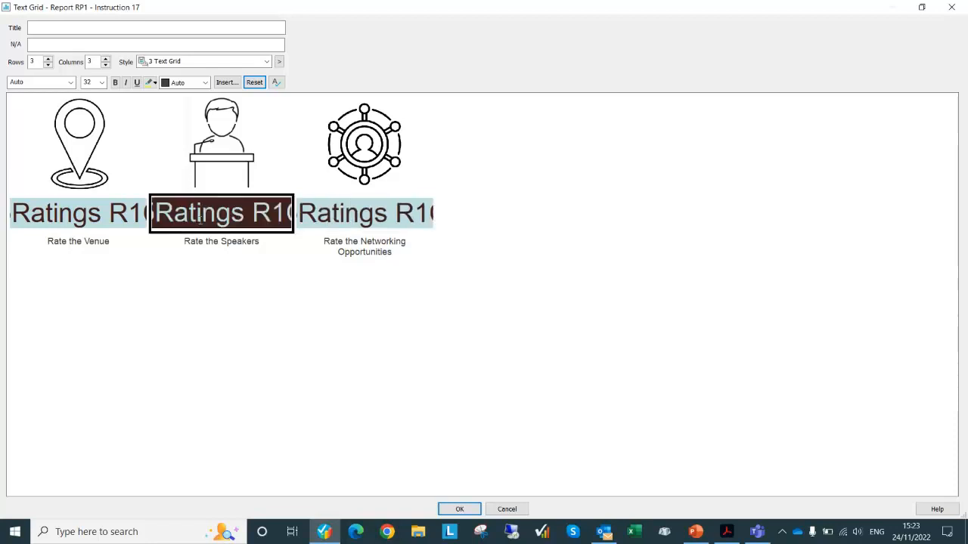
pyautogui.click(76, 215)
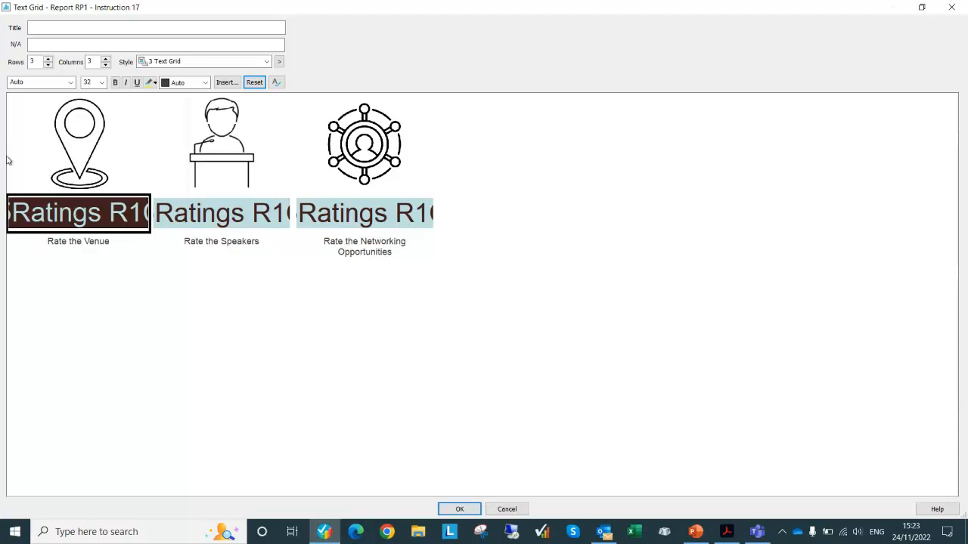
# Step: Step through the text grid's icon cells and the T5Ratings value cells beneath them, and close the grid
pyautogui.click(68, 146)
pyautogui.click(219, 155)
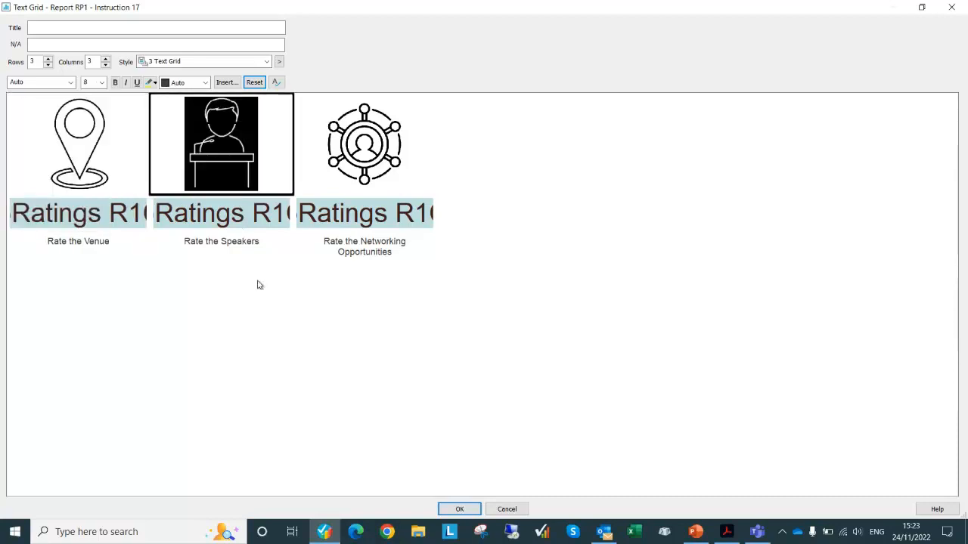
pyautogui.press('Right')
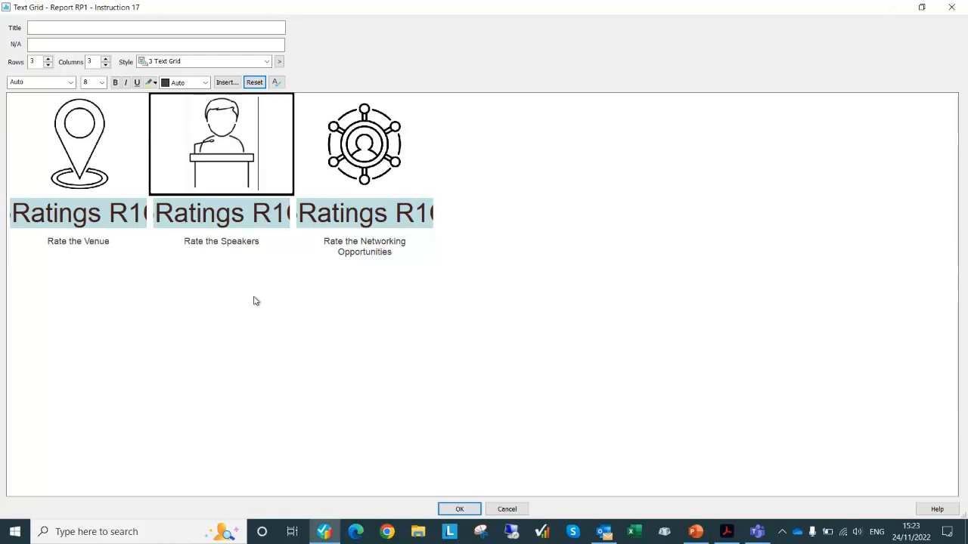
pyautogui.click(107, 221)
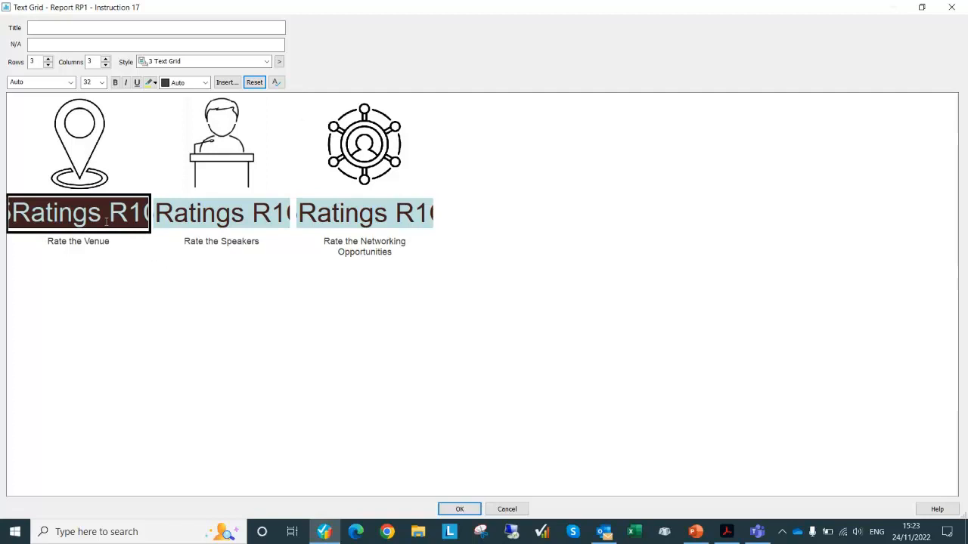
pyautogui.click(239, 221)
pyautogui.click(344, 219)
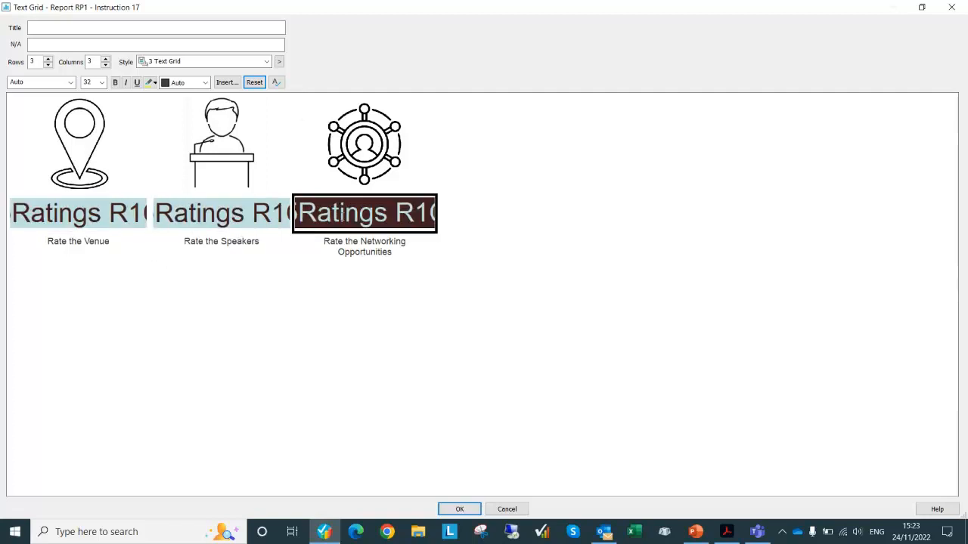
pyautogui.click(366, 165)
pyautogui.click(221, 154)
pyautogui.click(107, 148)
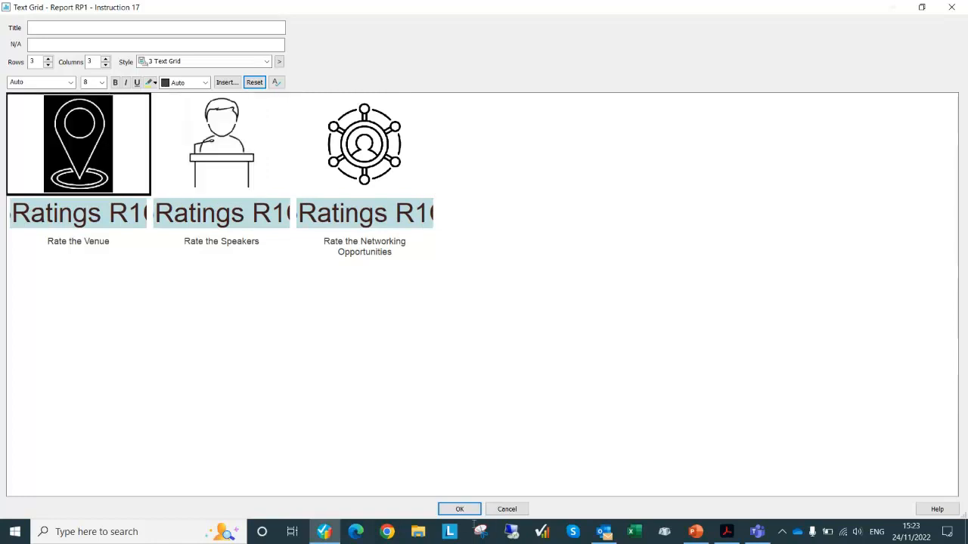
pyautogui.click(468, 511)
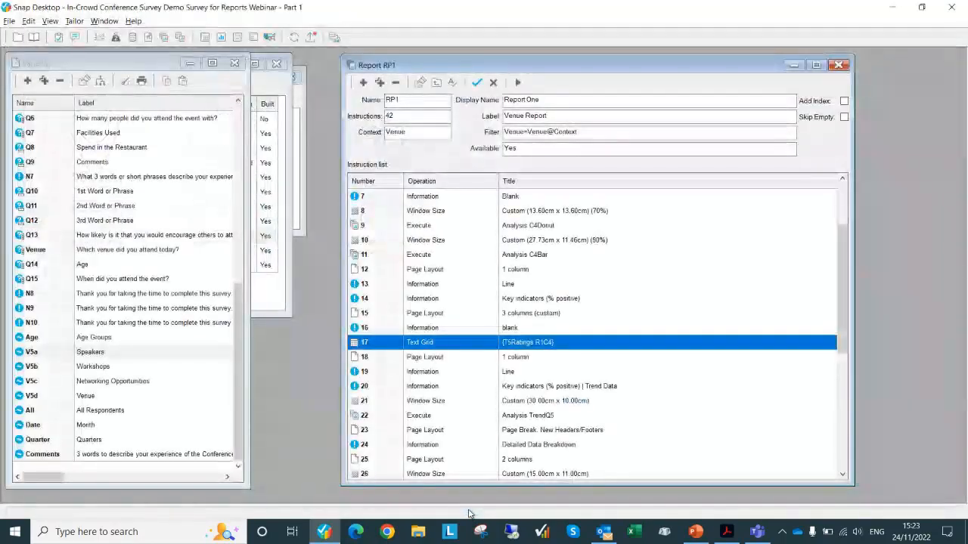
# Step: Check the Trend Data section in the PDF report, and highlight RP1's instructions 18 to 20 and the Analysis TrendQ5 instruction
pyautogui.hotkey('alt', 'Tab')
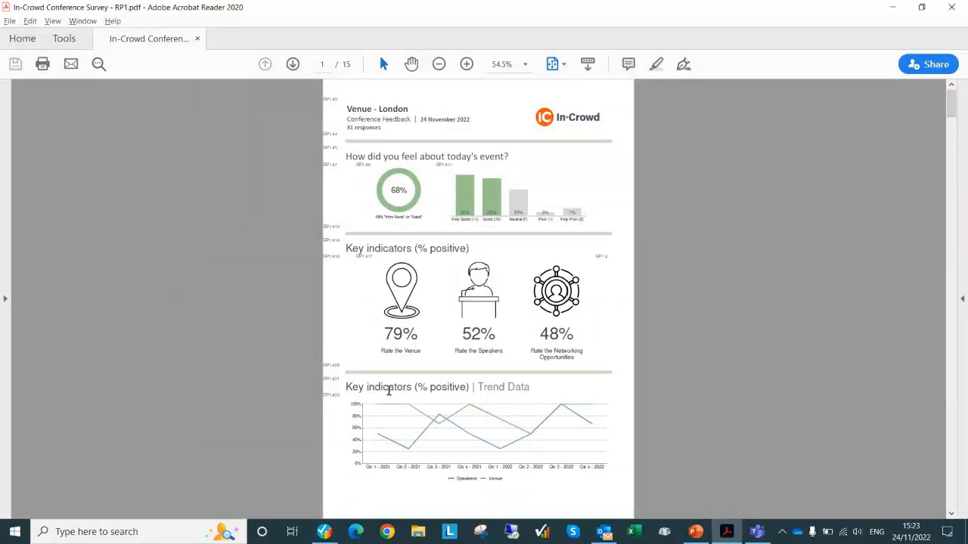
pyautogui.hotkey('alt', 'Tab')
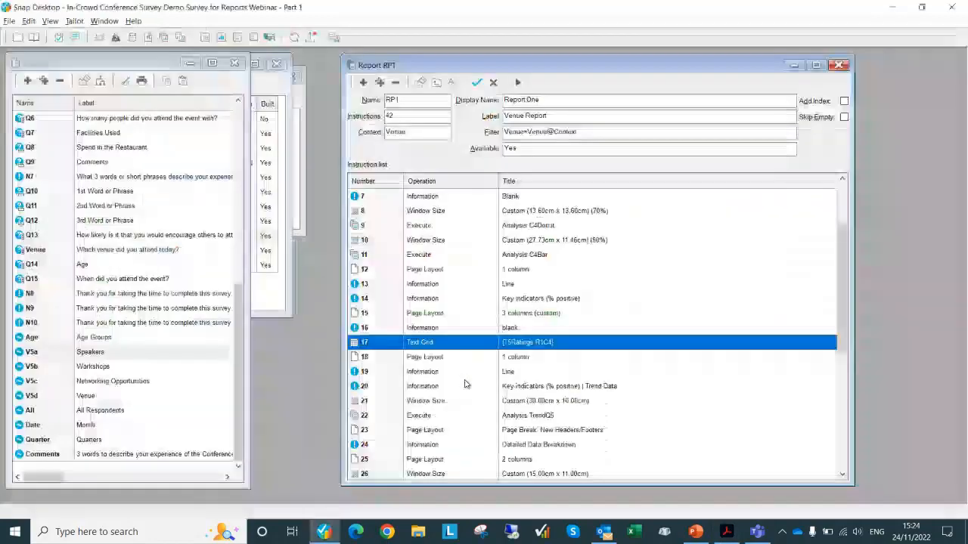
pyautogui.click(503, 356)
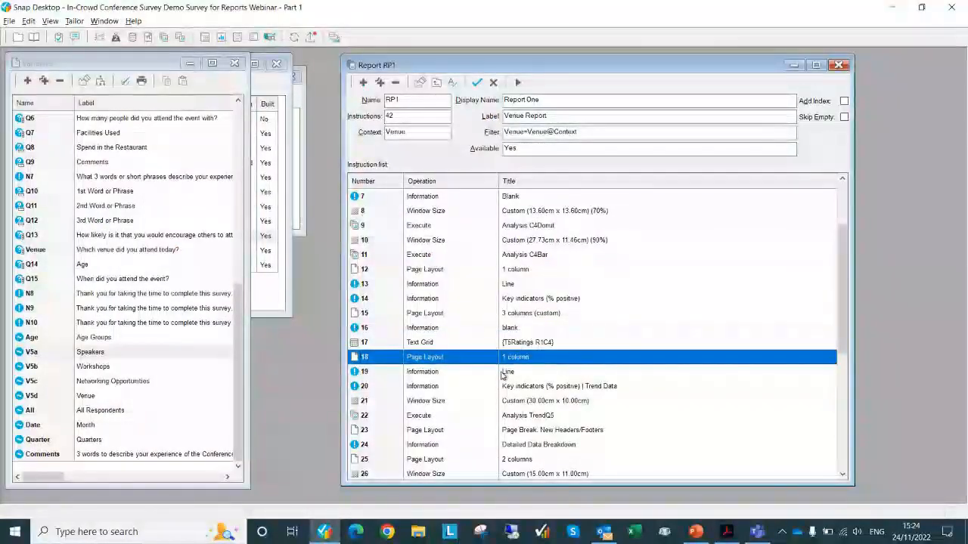
pyautogui.keyDown('shift'); pyautogui.click(502, 374); pyautogui.keyUp('shift')
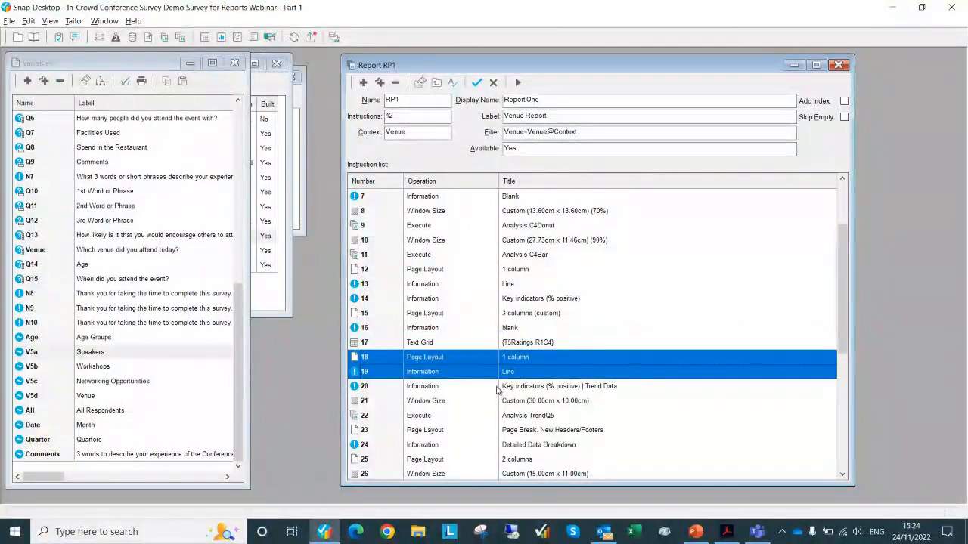
pyautogui.keyDown('shift'); pyautogui.click(499, 387); pyautogui.keyUp('shift')
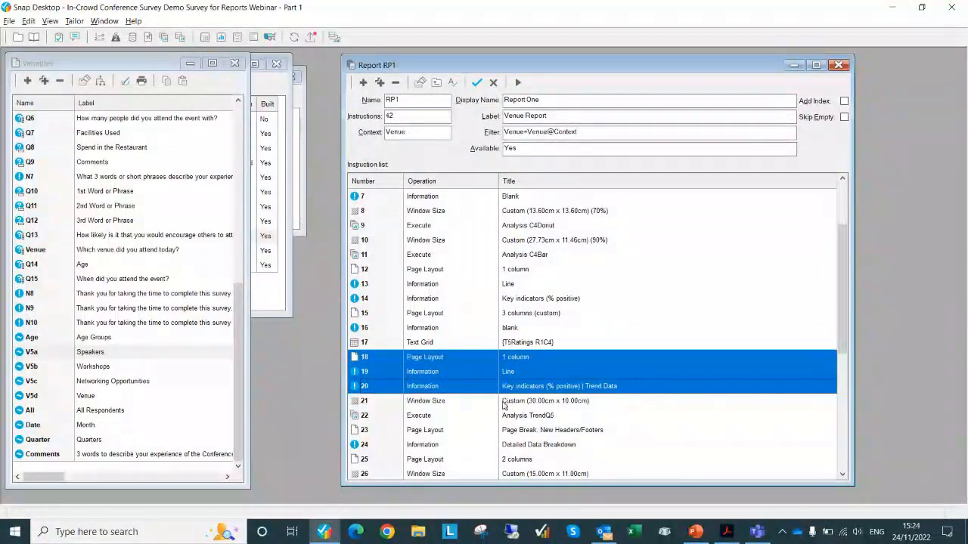
pyautogui.click(524, 418)
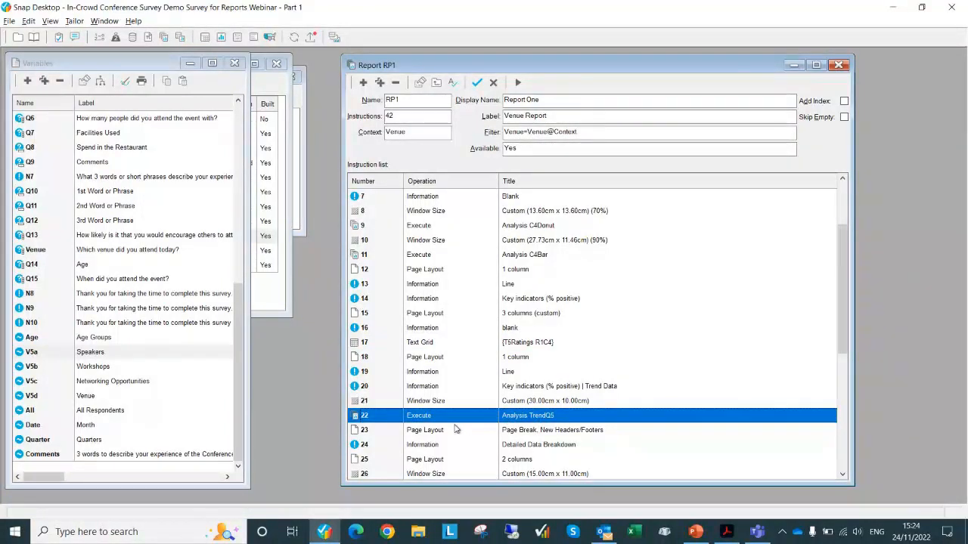
# Step: Switch to the PDF report in Acrobat Reader, view page 2, and return to the Key indicators sections on page 1 at 100% zoom
pyautogui.hotkey('alt', 'Tab')
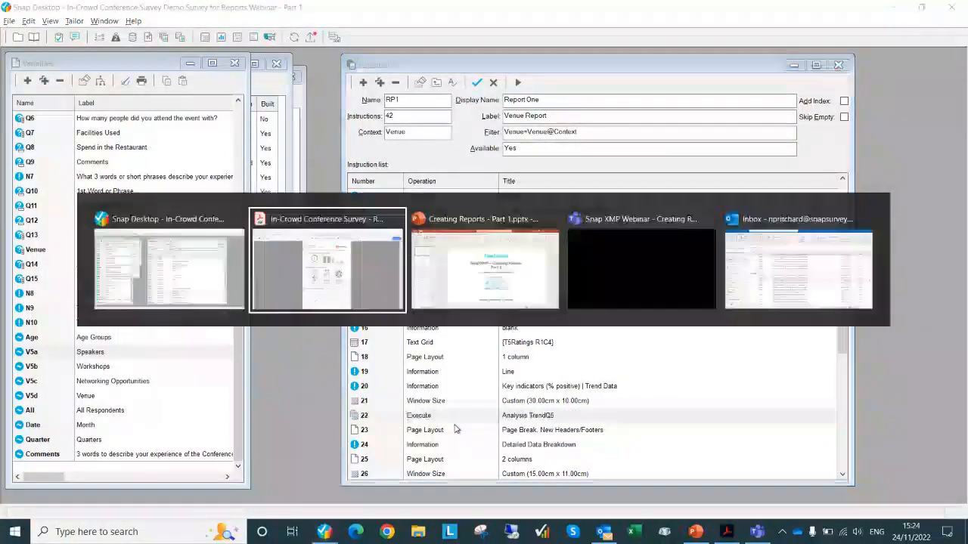
pyautogui.click(294, 65)
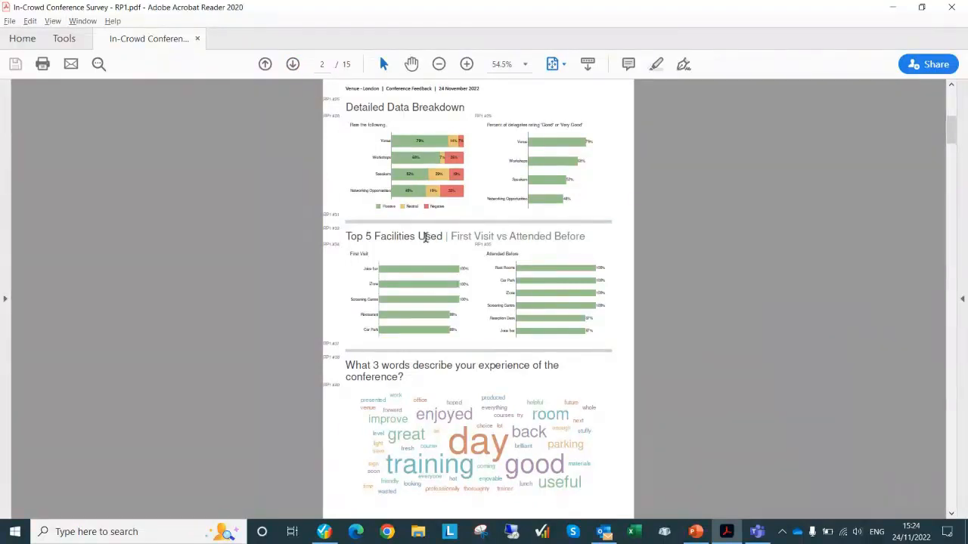
pyautogui.scroll(1, 442, 227)
pyautogui.scroll(2, 441, 227)
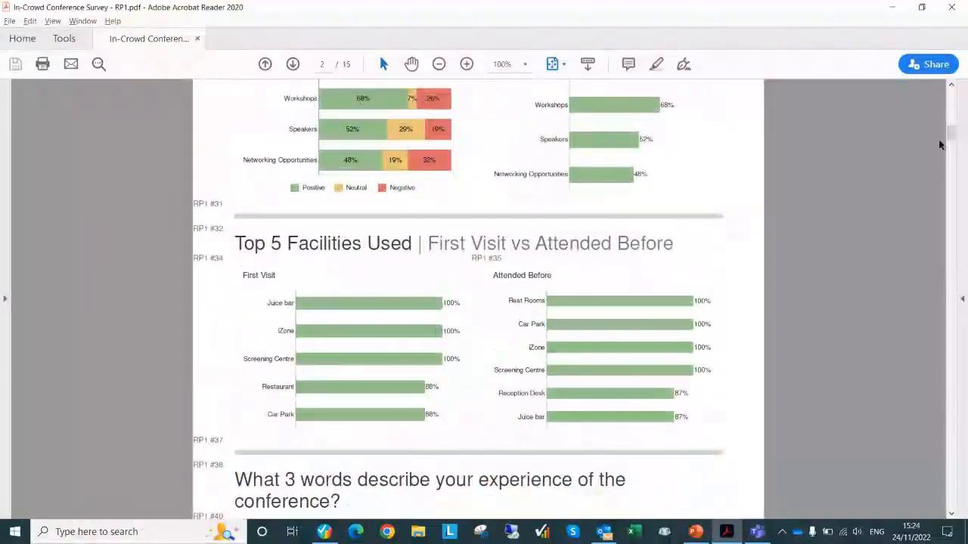
pyautogui.moveTo(951, 134); pyautogui.dragTo(954, 113)
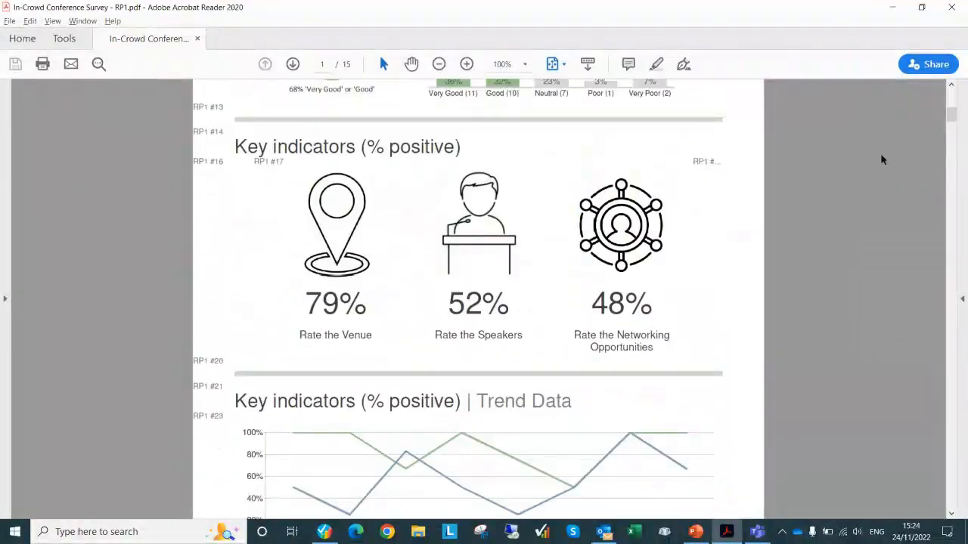
# Step: Highlight the header line on page 2 of the PDF report, and check instruction 23's page break settings in Snap Desktop
pyautogui.click(292, 64)
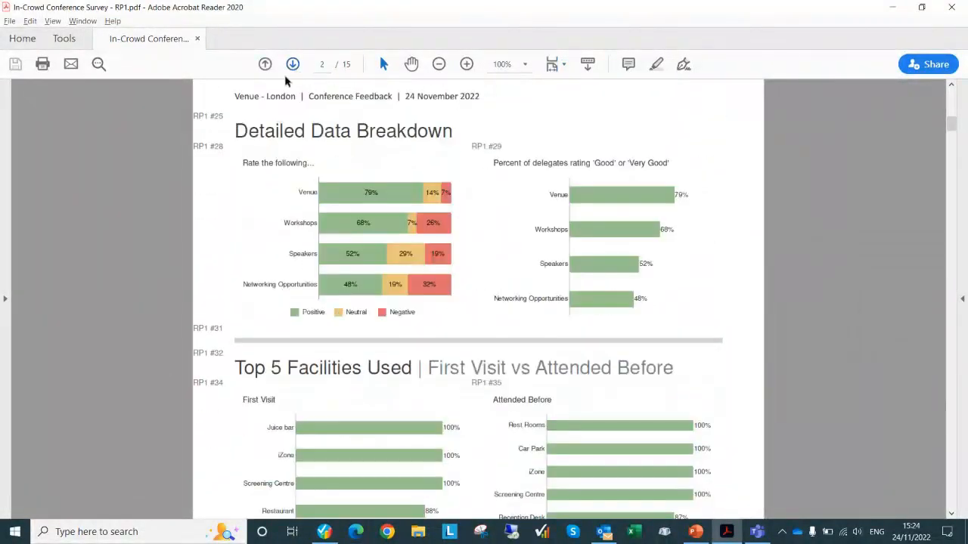
pyautogui.moveTo(236, 99); pyautogui.dragTo(481, 100)
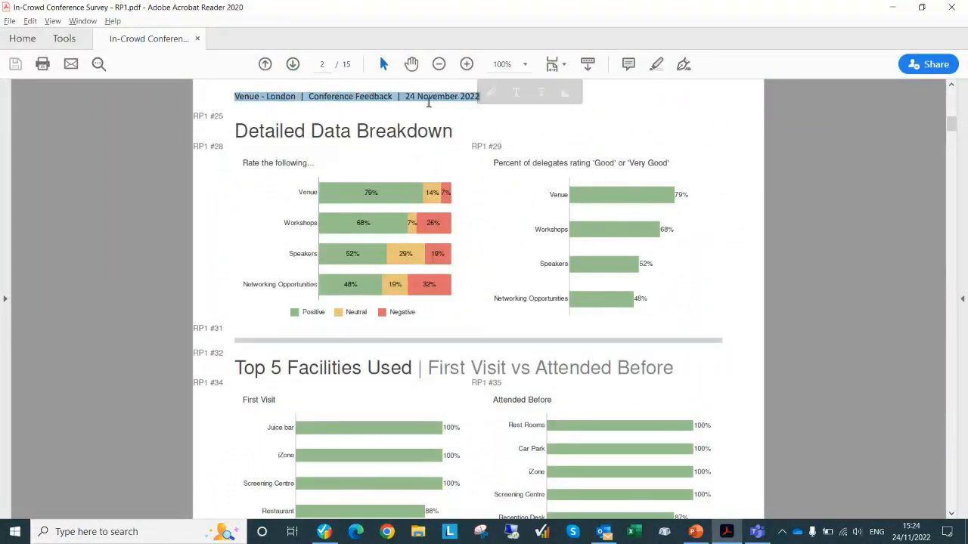
pyautogui.hotkey('alt', 'Tab')
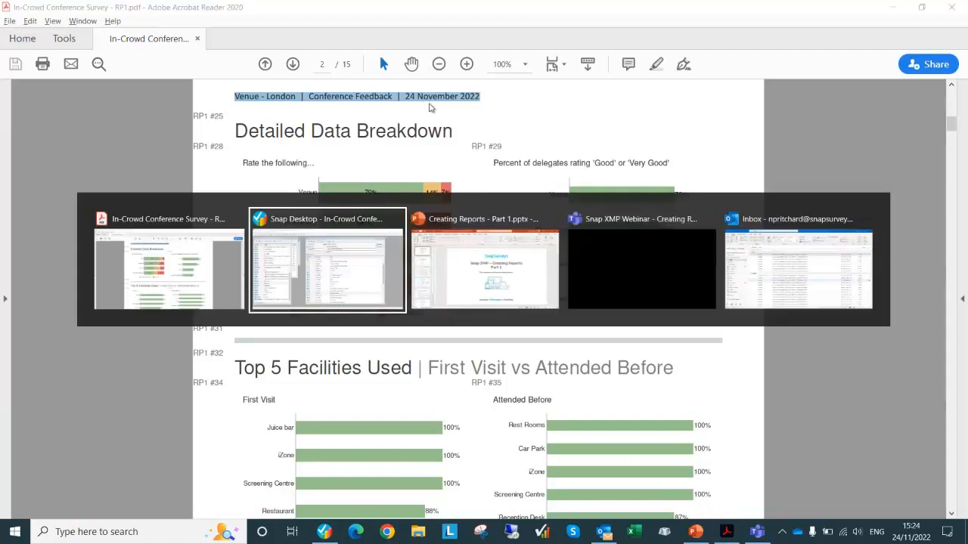
pyautogui.scroll(-3, 500, 284)
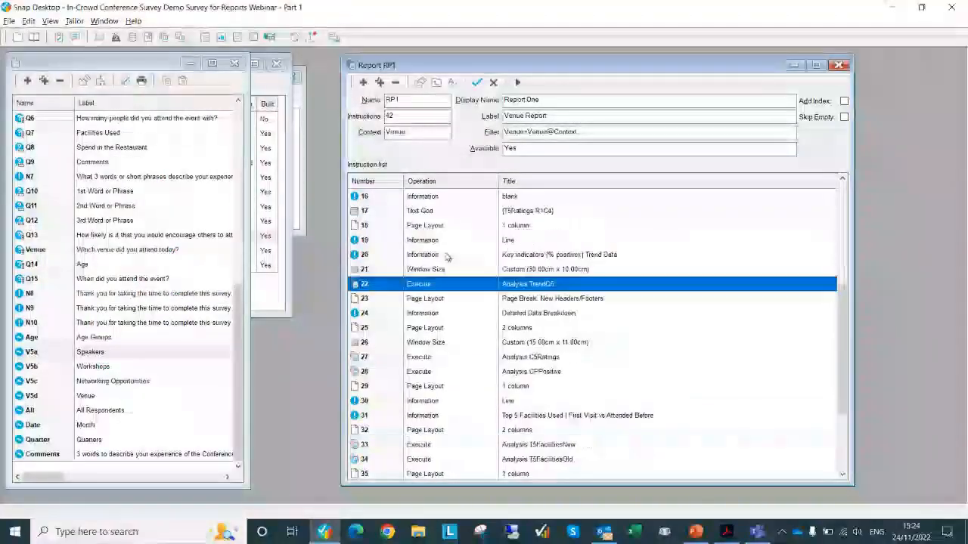
pyautogui.doubleClick(508, 299)
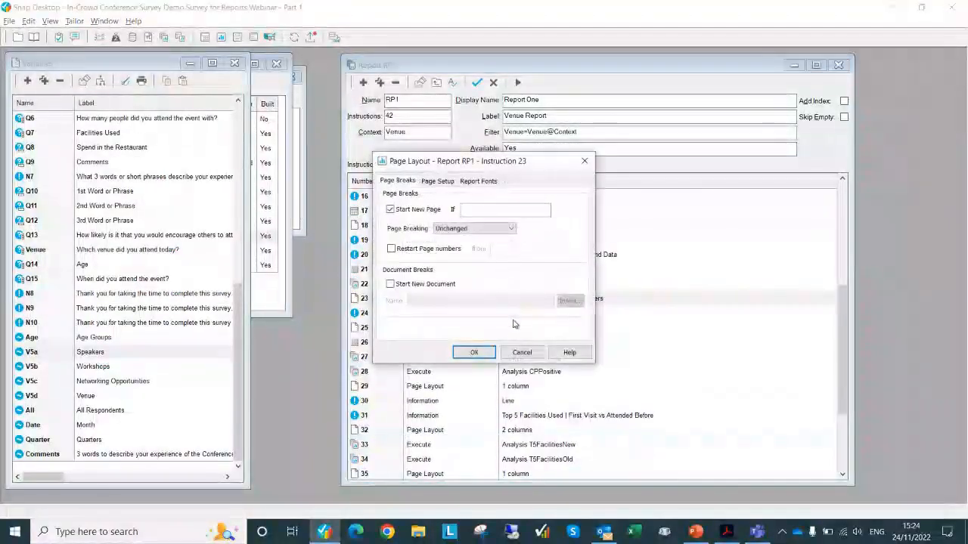
pyautogui.click(522, 353)
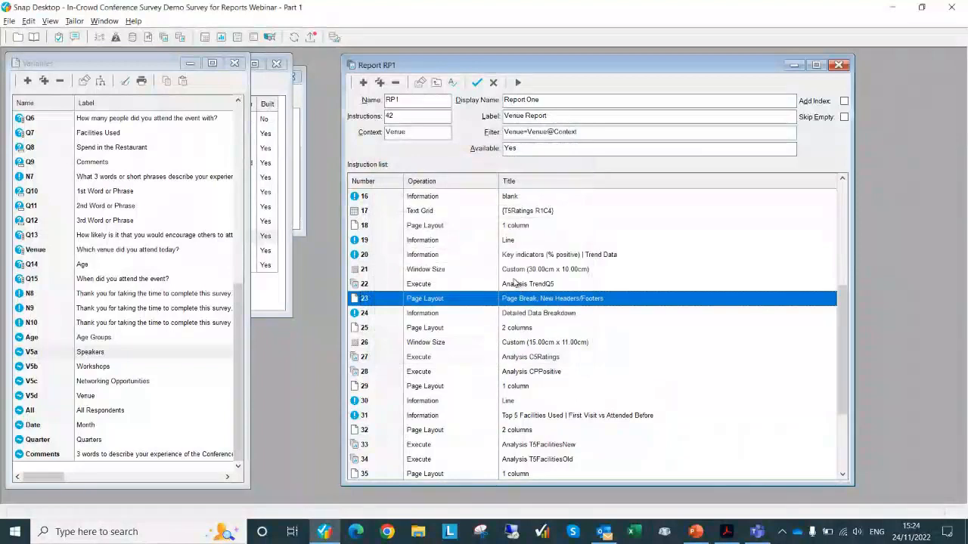
# Step: Open the header and footer settings of instruction 23's page layout, highlight the header text and its Filter field, and close the settings
pyautogui.doubleClick(469, 303)
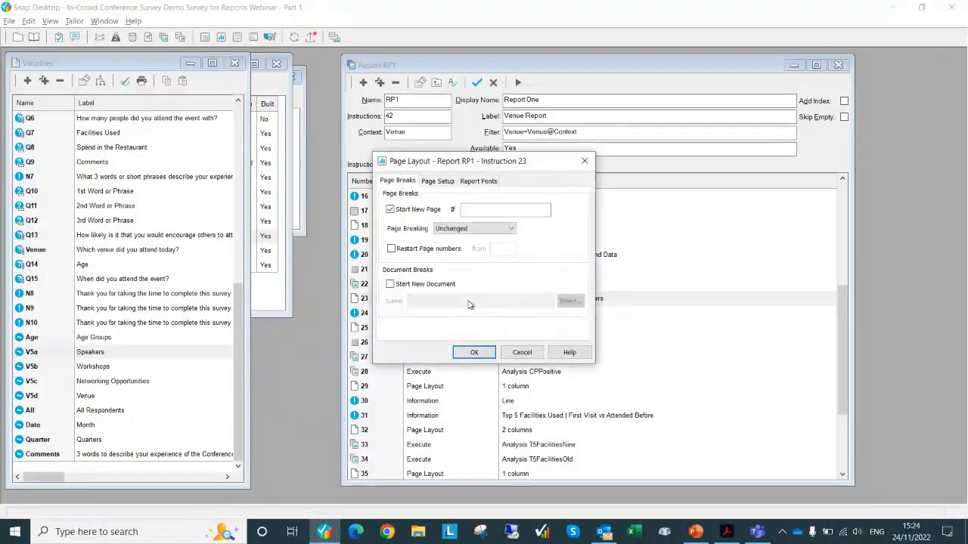
pyautogui.click(442, 184)
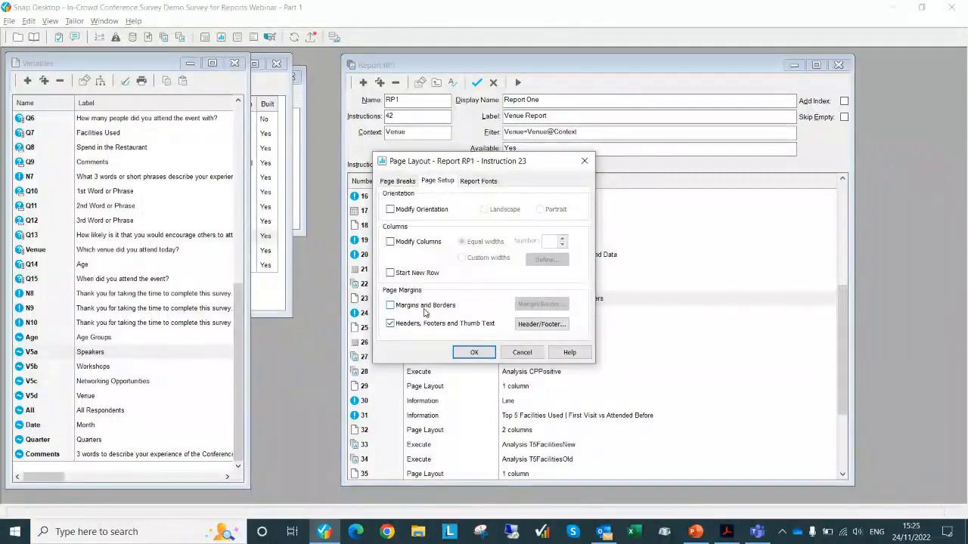
pyautogui.click(541, 325)
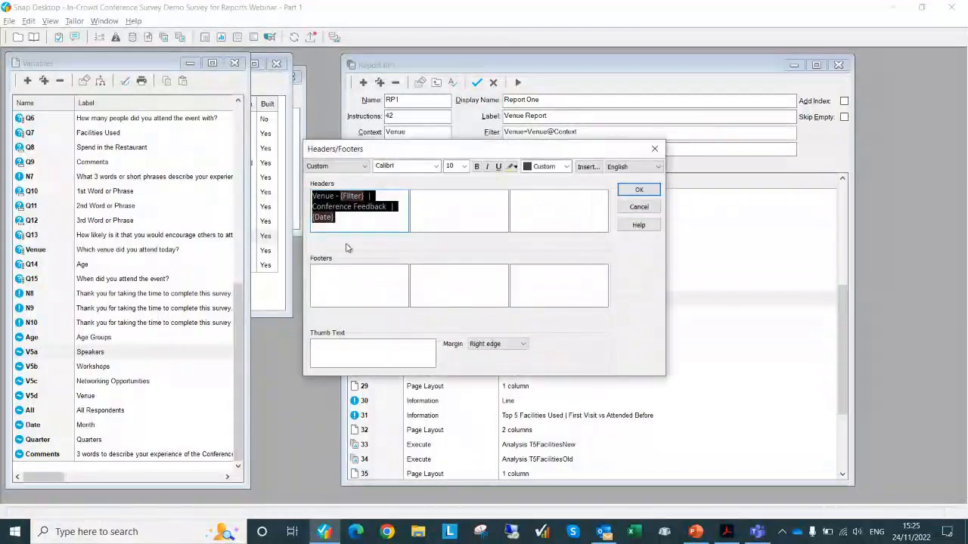
pyautogui.click(350, 225)
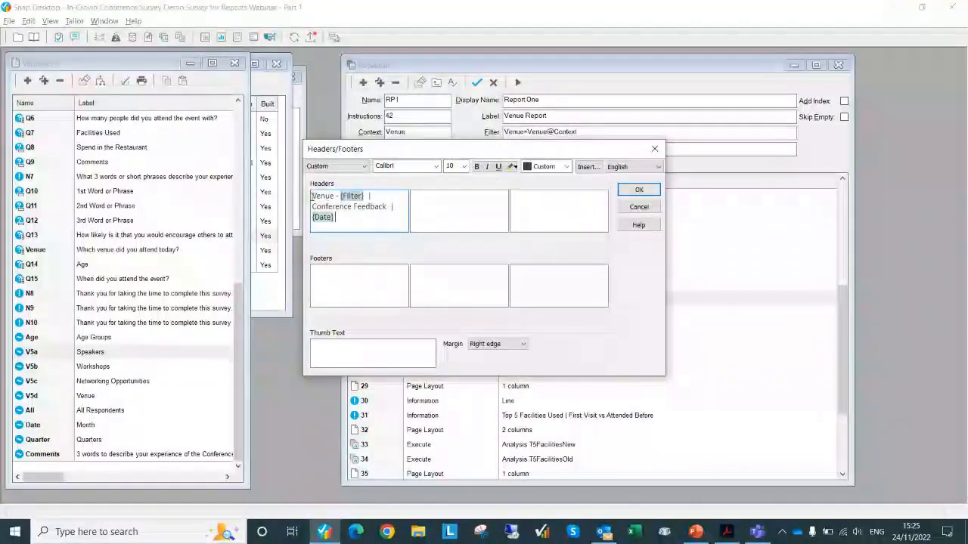
pyautogui.moveTo(312, 196); pyautogui.dragTo(401, 219)
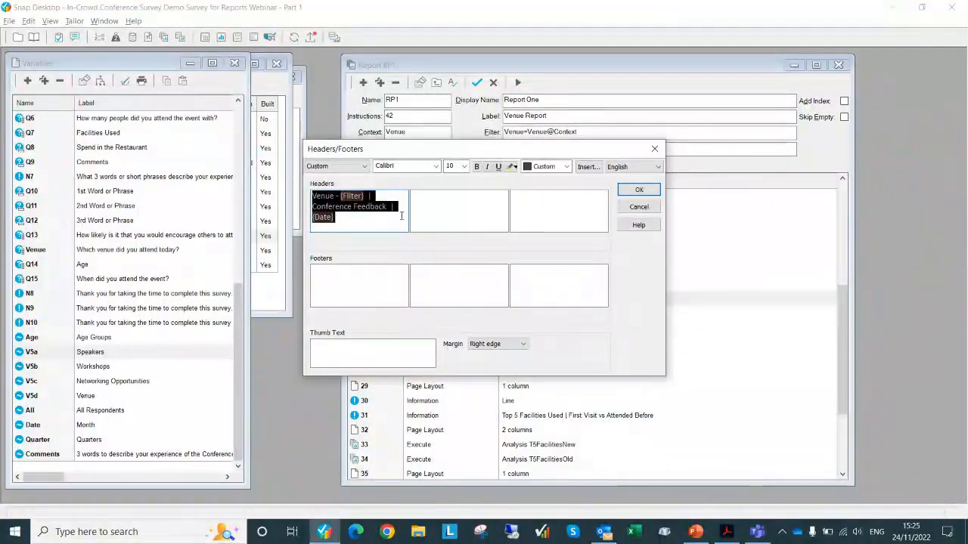
pyautogui.click(403, 211)
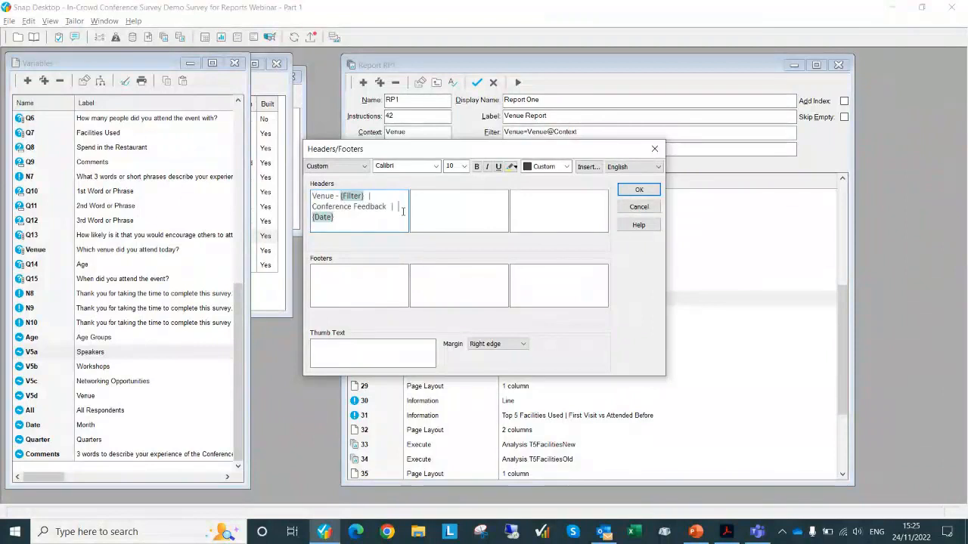
pyautogui.doubleClick(351, 196)
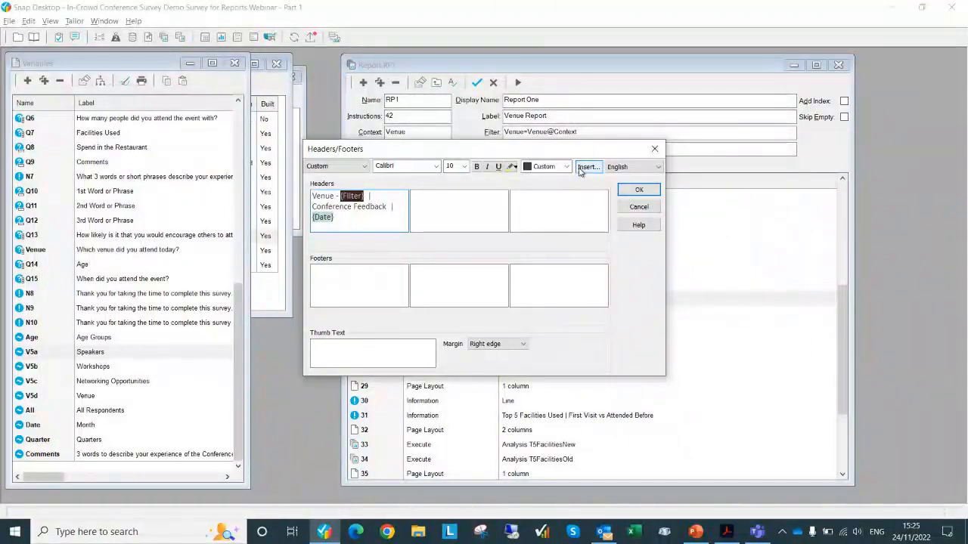
pyautogui.click(637, 191)
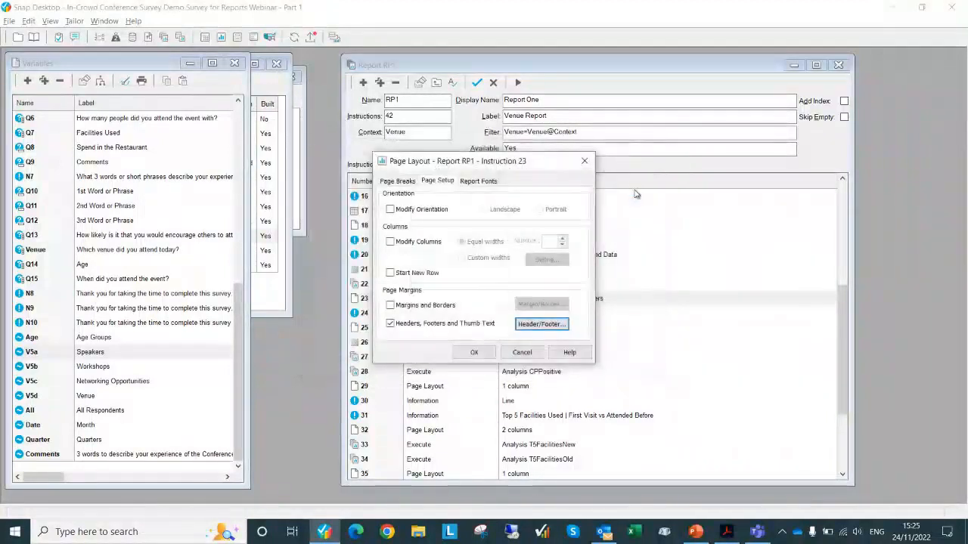
pyautogui.click(474, 353)
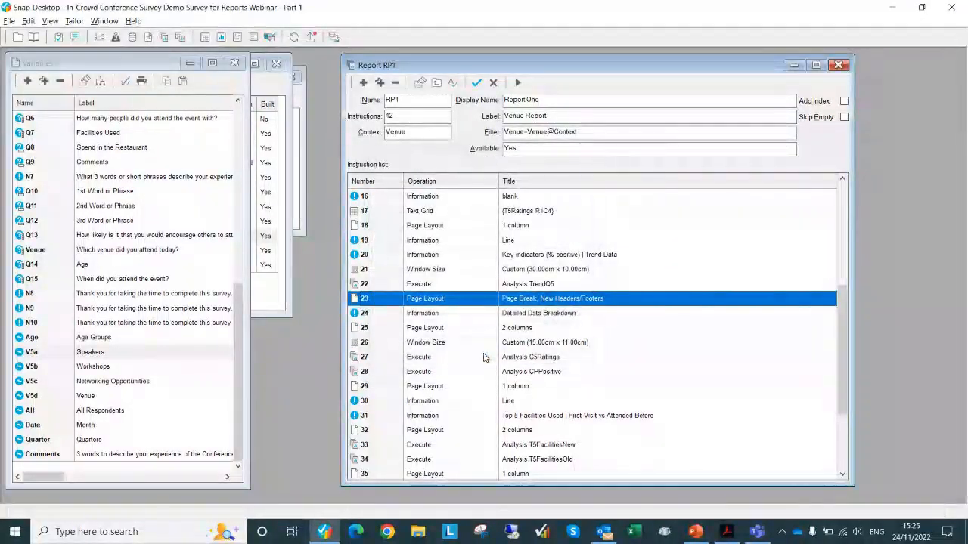
# Step: Return to the PDF report in Acrobat Reader and fit the whole of page 2 in view
pyautogui.hotkey('alt', 'Tab')
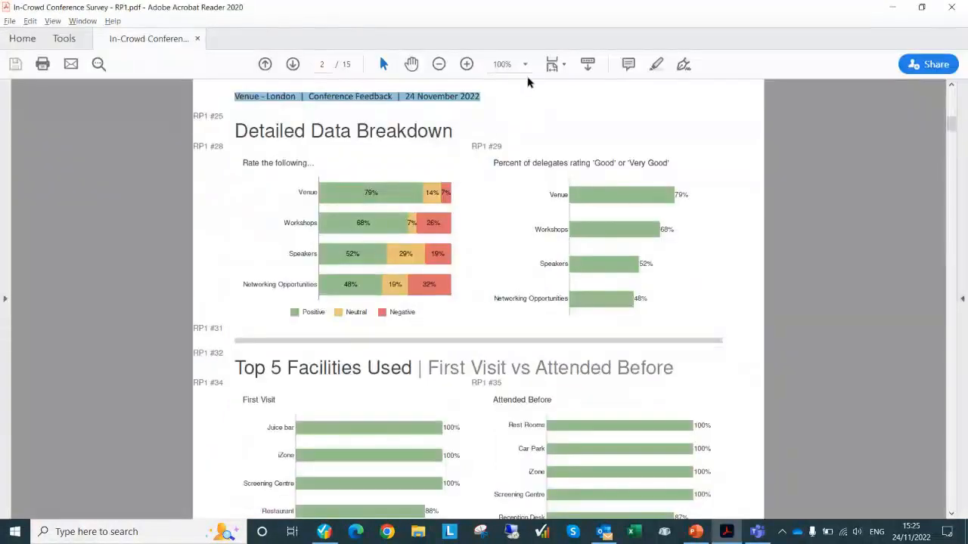
pyautogui.click(563, 64)
pyautogui.click(581, 103)
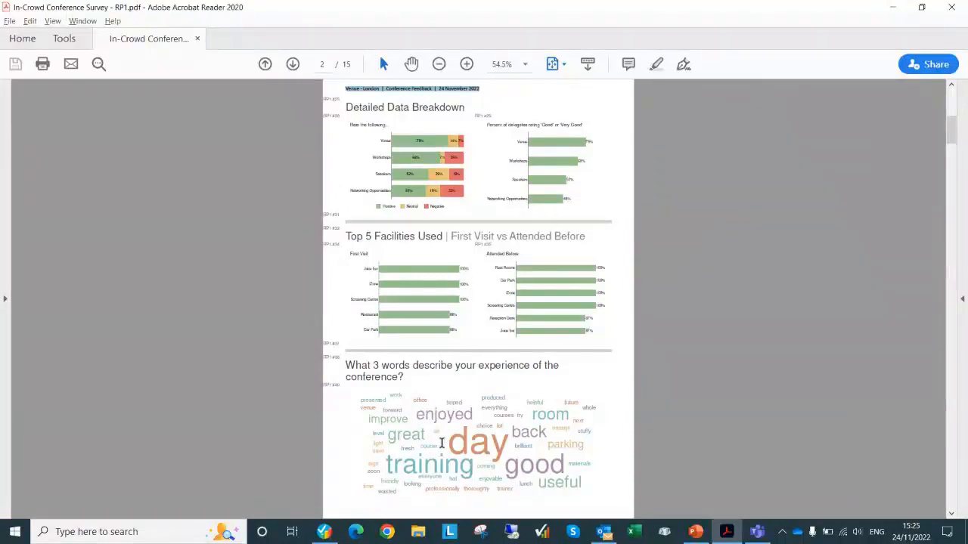
# Step: Switch to Snap Desktop and highlight RP1's analysis instructions C5Ratings, CPPositive, T5FacilitiesNew, T5FacilitiesOld and CComments together
pyautogui.hotkey('alt', 'Tab')
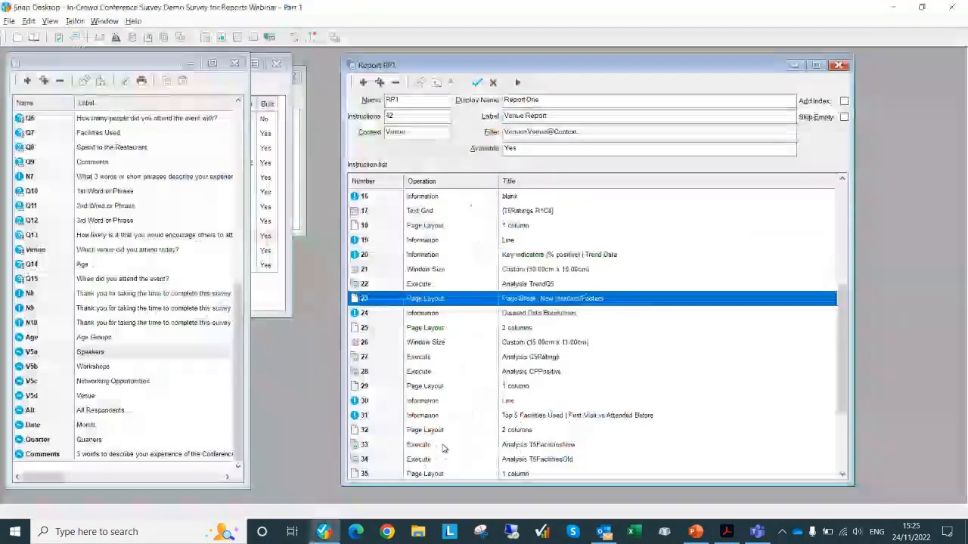
pyautogui.click(468, 358)
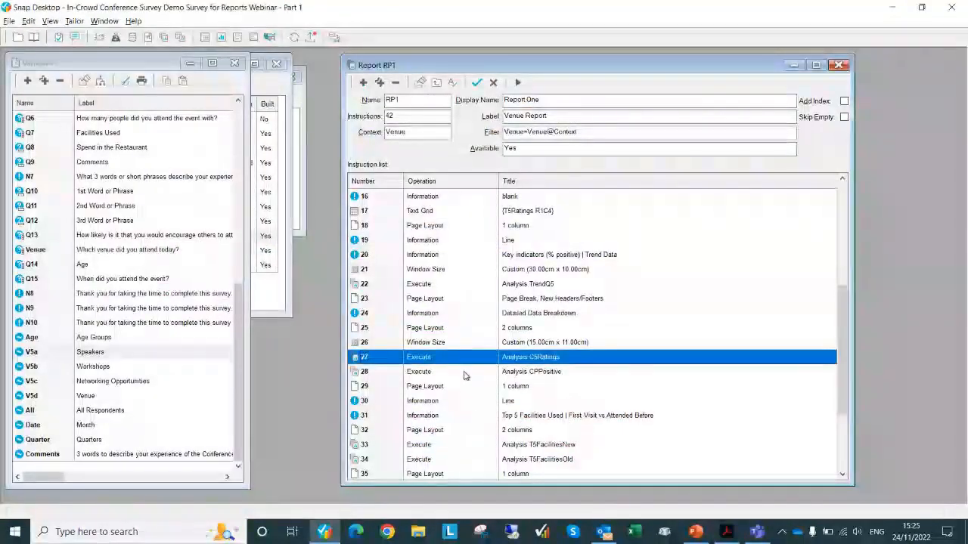
pyautogui.keyDown('shift'); pyautogui.click(465, 371); pyautogui.keyUp('shift')
pyautogui.scroll(-3, 464, 347)
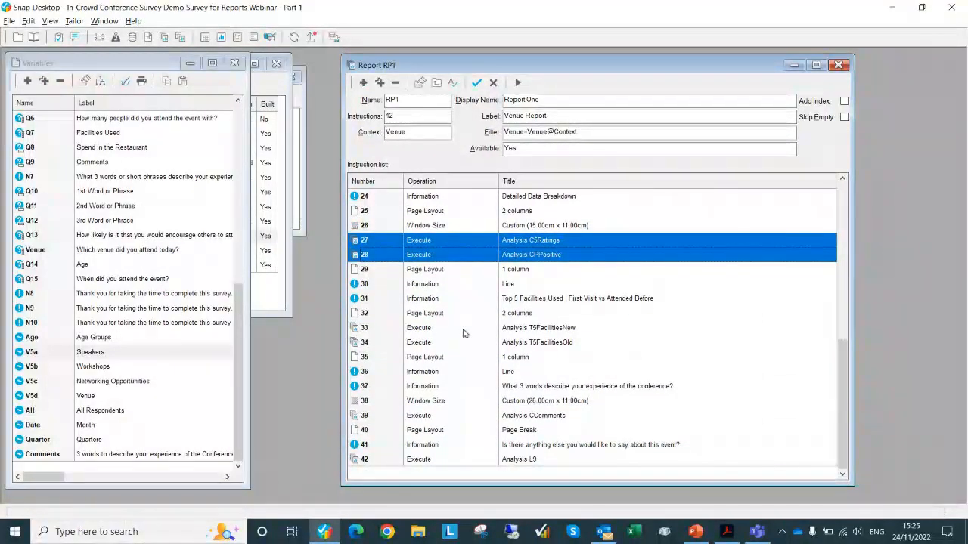
pyautogui.keyDown('ctrl'); pyautogui.click(465, 329); pyautogui.keyUp('ctrl')
pyautogui.keyDown('ctrl'); pyautogui.click(464, 343); pyautogui.keyUp('ctrl')
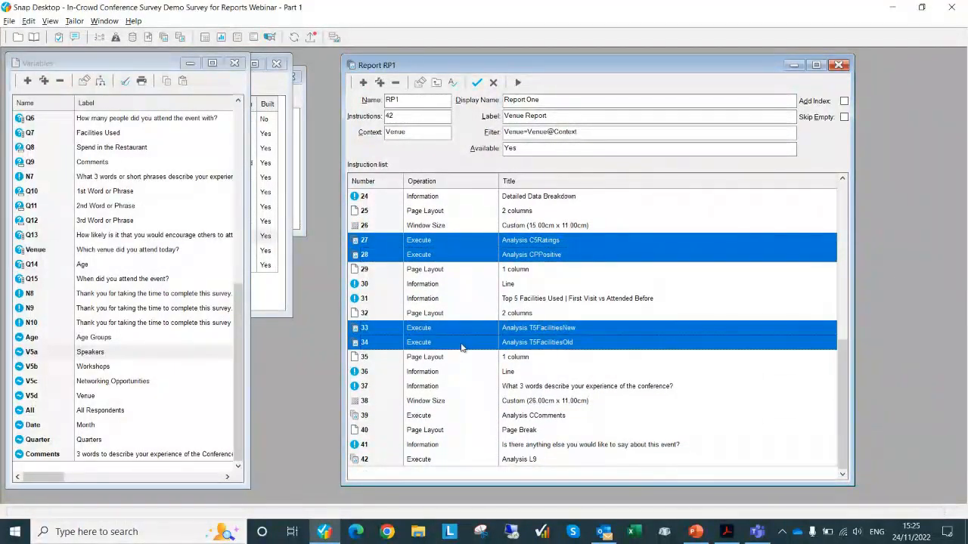
pyautogui.keyDown('ctrl'); pyautogui.click(474, 417); pyautogui.keyUp('ctrl')
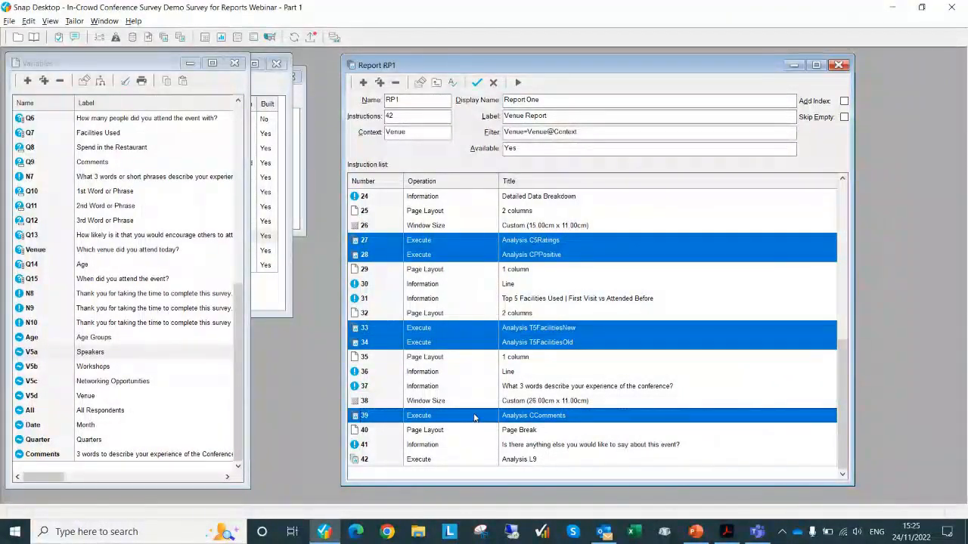
# Step: Open the window size settings of instruction 26 and show the sample chart for its custom size
pyautogui.click(540, 230)
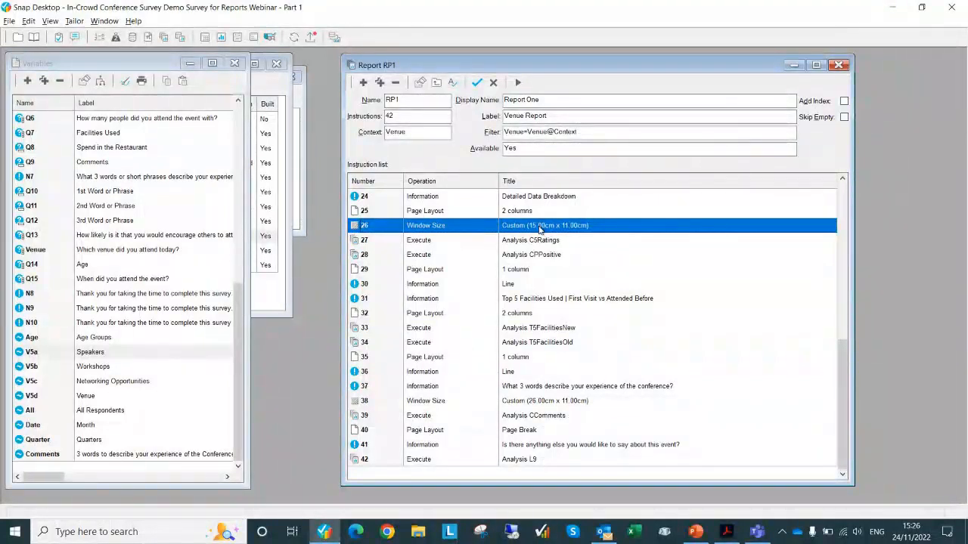
pyautogui.doubleClick(540, 229)
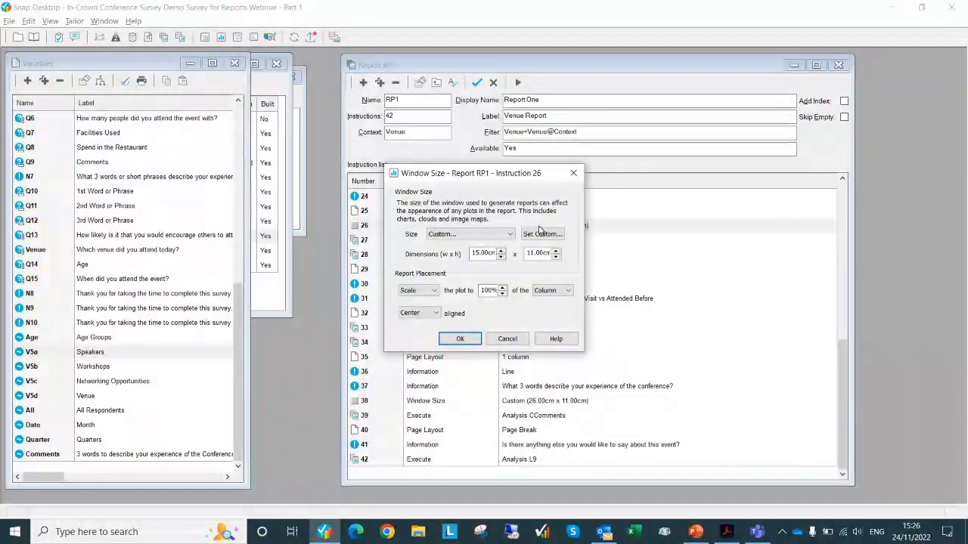
pyautogui.click(542, 234)
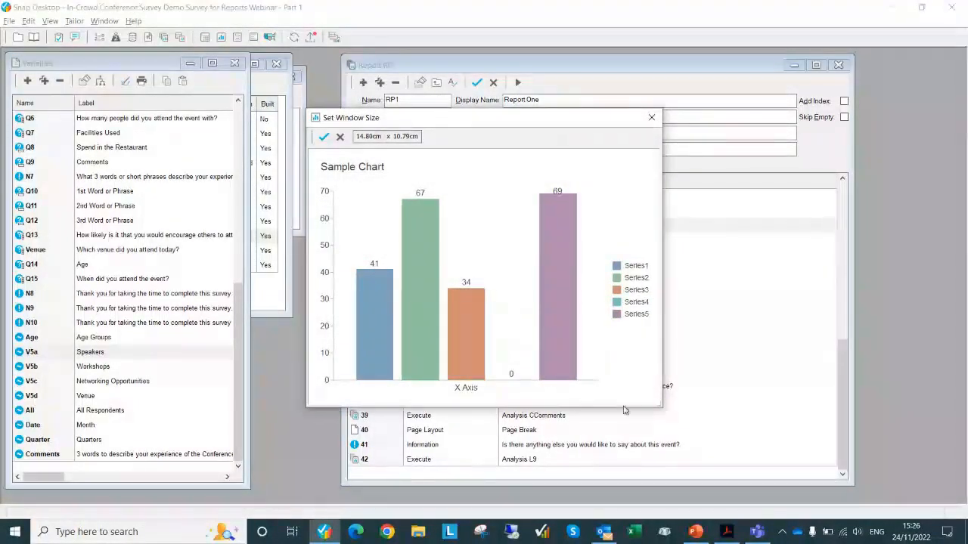
# Step: Try resizing instruction 26's sample chart window to 18.75 cm x 10.79 cm, discard the custom size and close the settings
pyautogui.moveTo(659, 408); pyautogui.dragTo(796, 395)
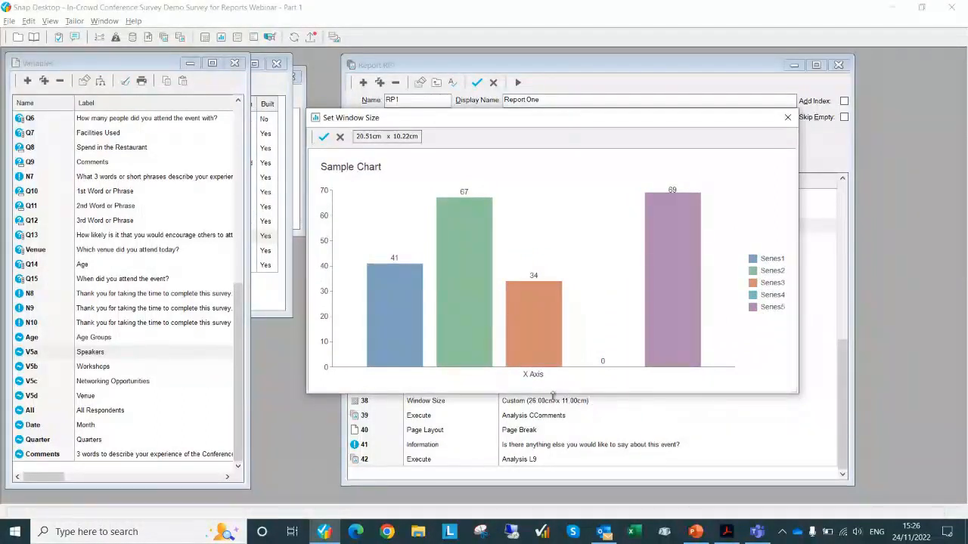
pyautogui.moveTo(552, 393)
pyautogui.mouseDown()
pyautogui.moveTo(557, 302)
pyautogui.moveTo(560, 458)
pyautogui.moveTo(564, 407)
pyautogui.mouseUp()
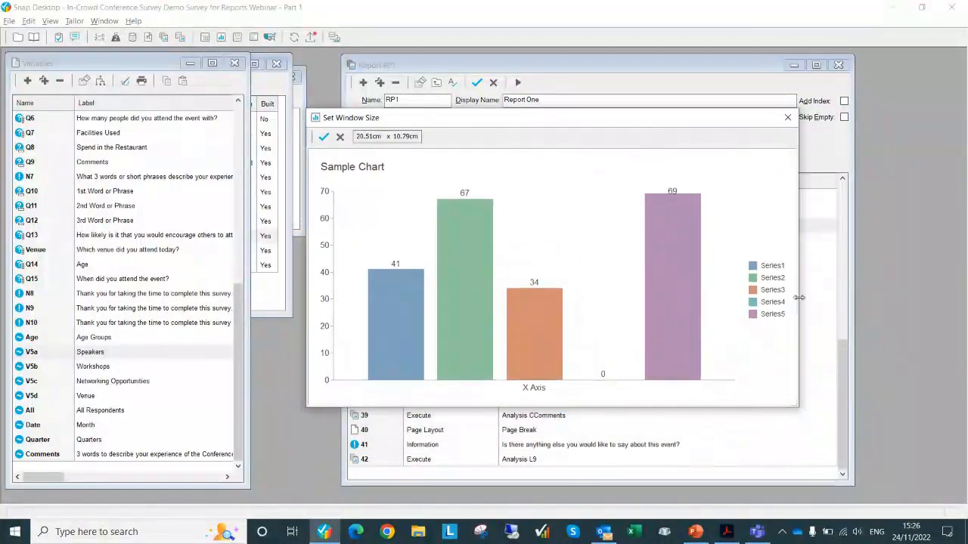
pyautogui.moveTo(799, 297); pyautogui.dragTo(757, 299)
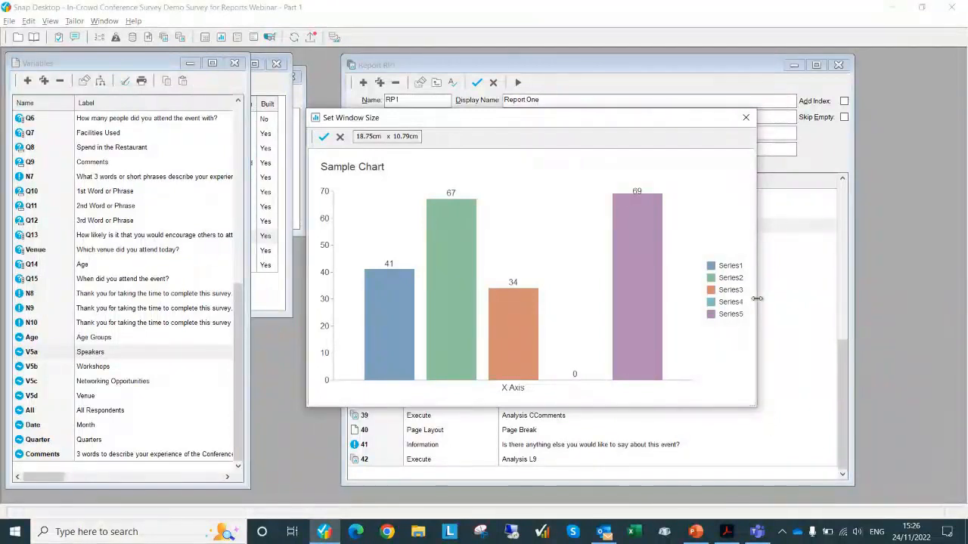
pyautogui.click(340, 137)
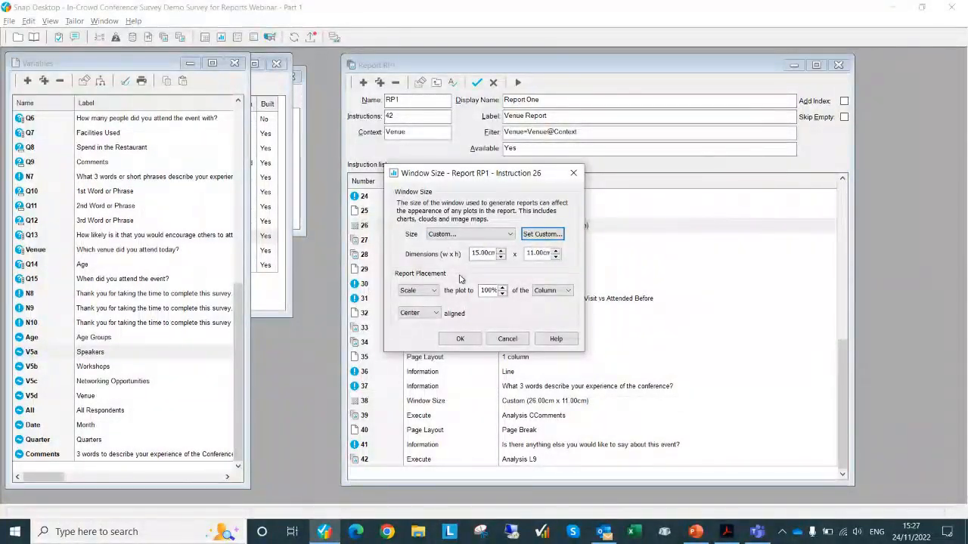
pyautogui.click(459, 339)
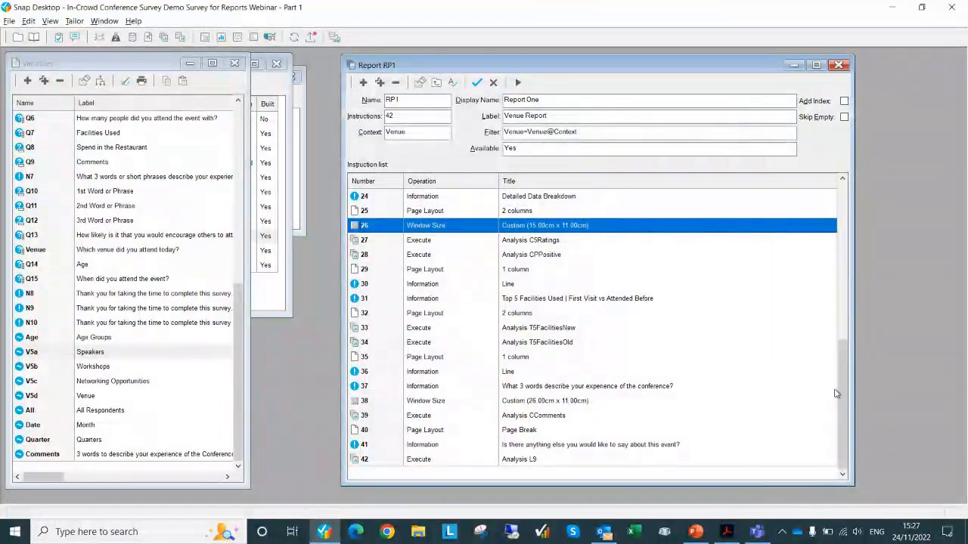
# Step: Check page 1 of the PDF report, and highlight RP1's C4Donut and C4Bar analysis instructions and the Window Size instruction 8
pyautogui.moveTo(838, 391); pyautogui.dragTo(840, 226)
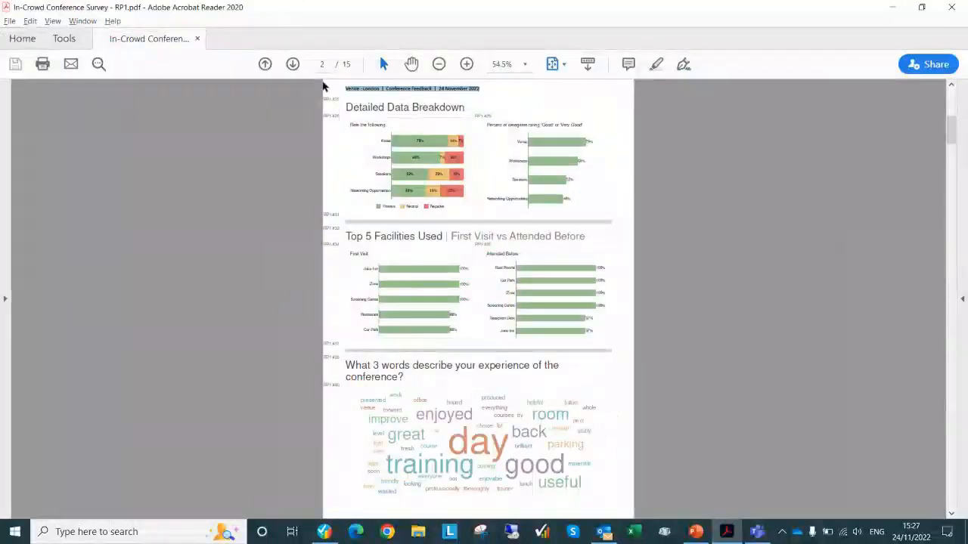
pyautogui.click(265, 65)
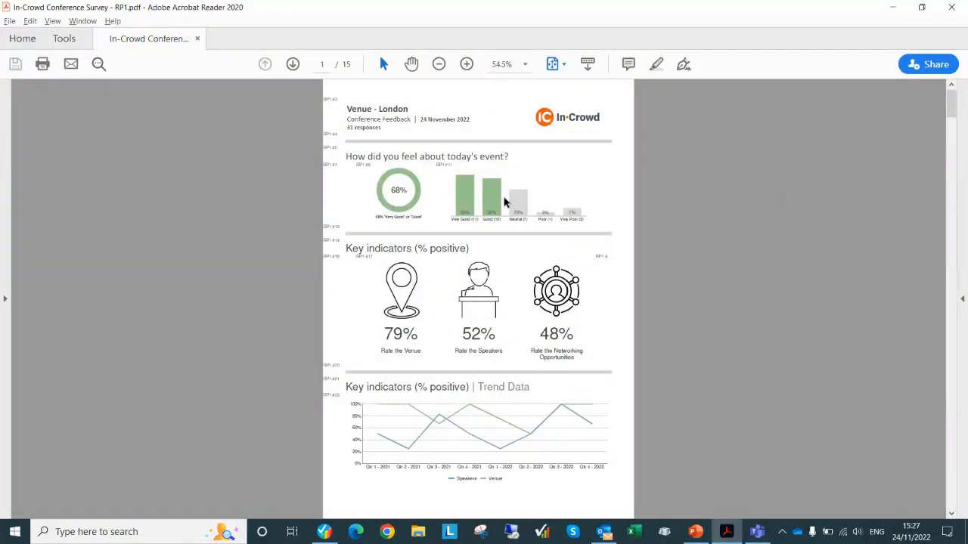
pyautogui.hotkey('alt', 'Tab')
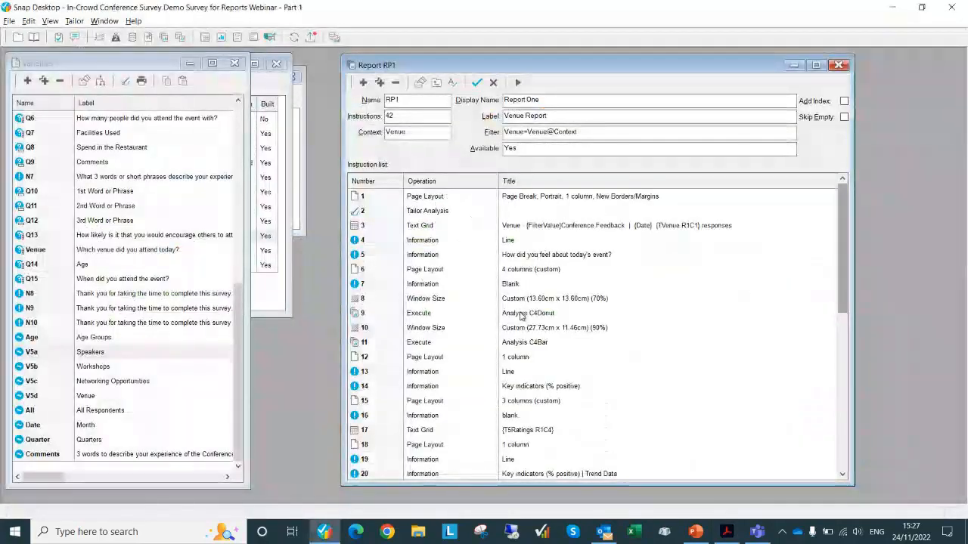
pyautogui.click(522, 313)
pyautogui.click(520, 345)
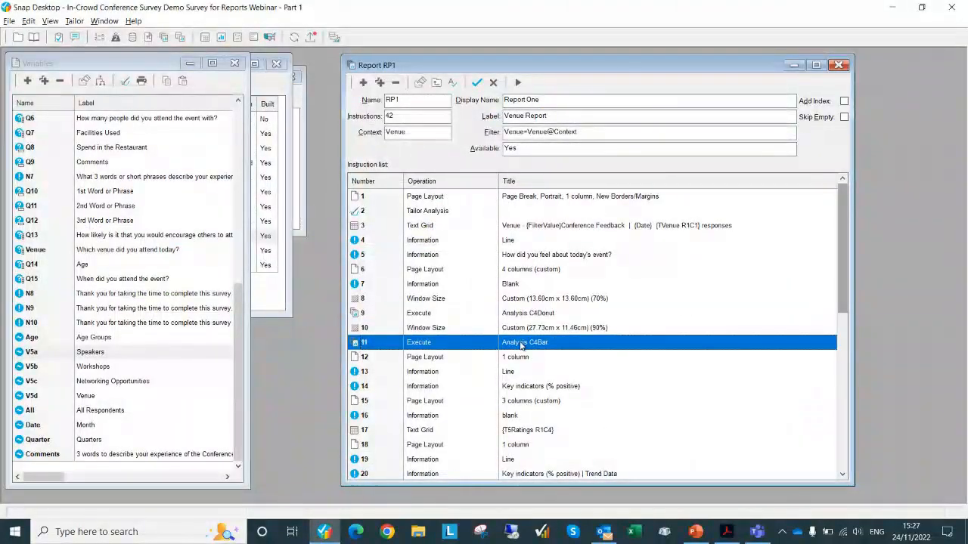
pyautogui.click(520, 299)
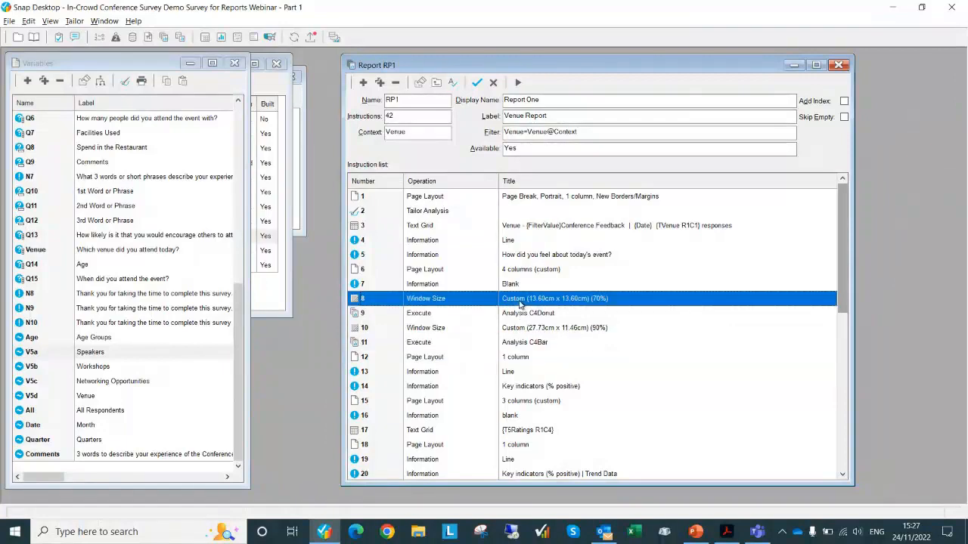
# Step: Highlight RP1's Window Size instruction 10, and check the charts on pages 1 and 2 of the PDF report
pyautogui.click(522, 329)
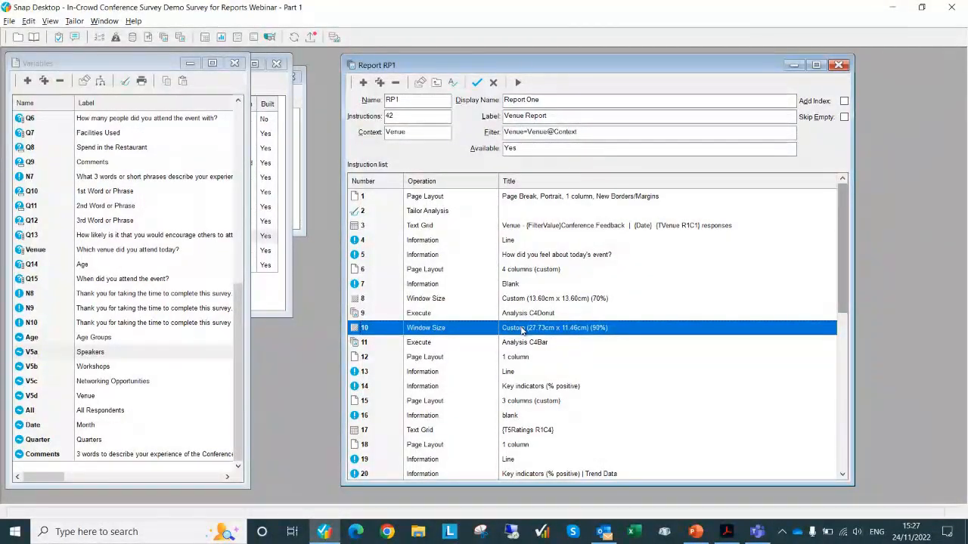
pyautogui.hotkey('alt', 'Tab')
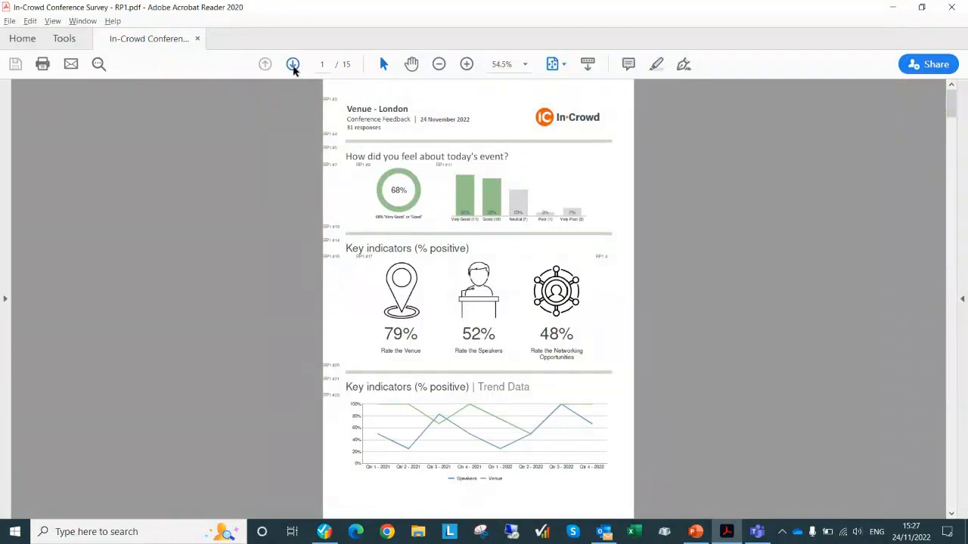
pyautogui.click(292, 65)
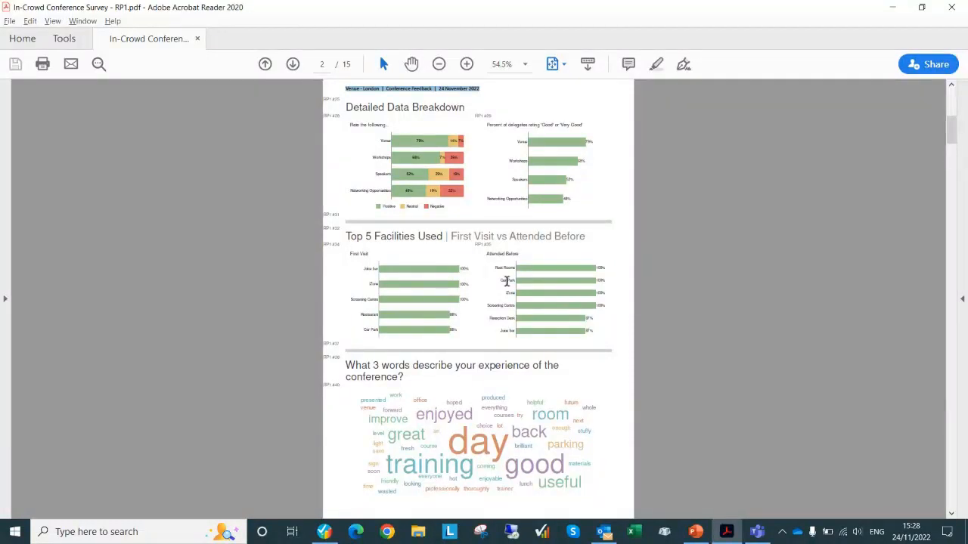
pyautogui.hotkey('alt', 'Tab')
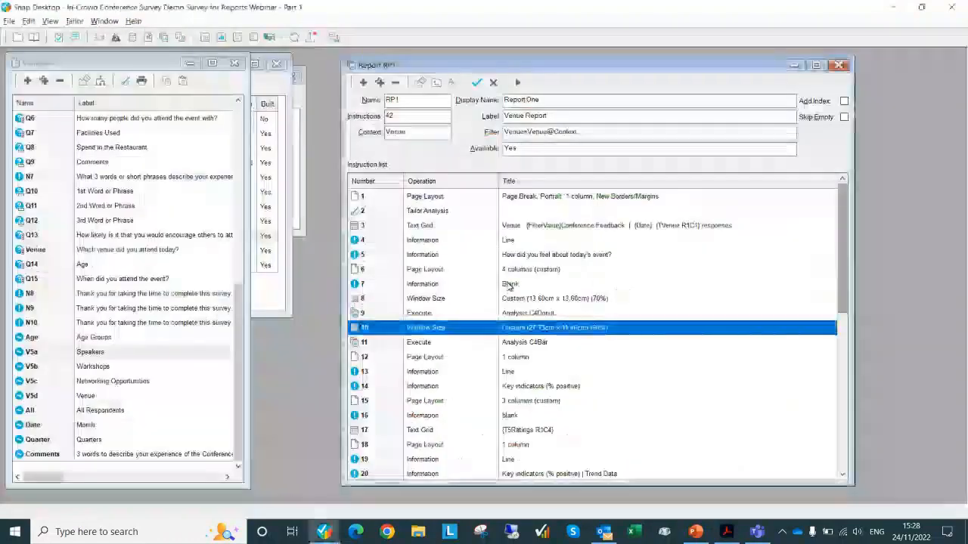
# Step: Review the window size settings of instruction 8, and highlight RP1's Window Size instruction 38
pyautogui.doubleClick(544, 300)
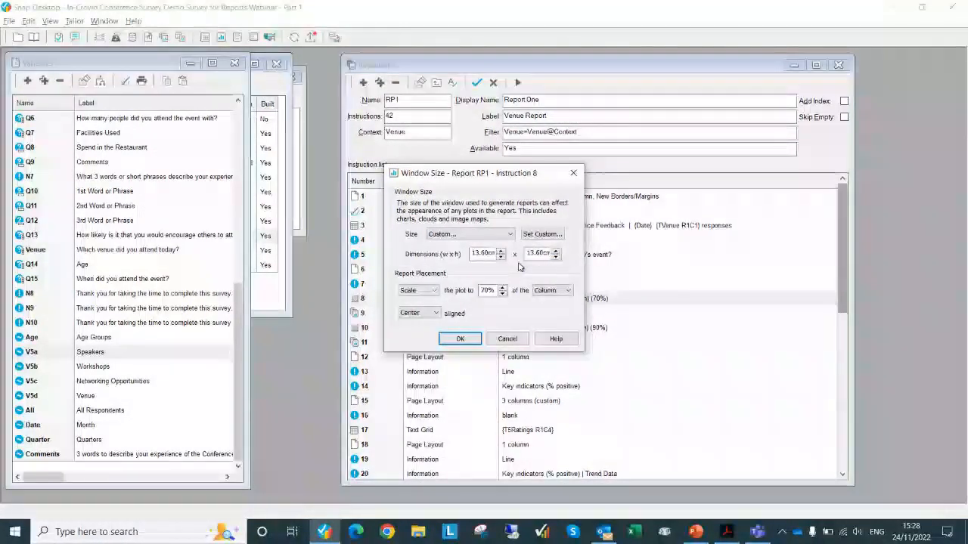
pyautogui.click(459, 338)
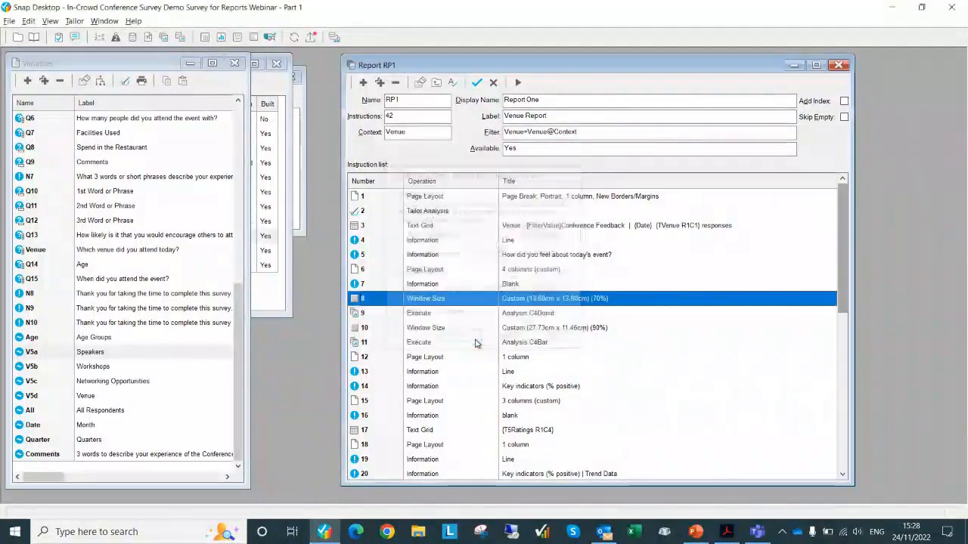
pyautogui.scroll(-4, 499, 334)
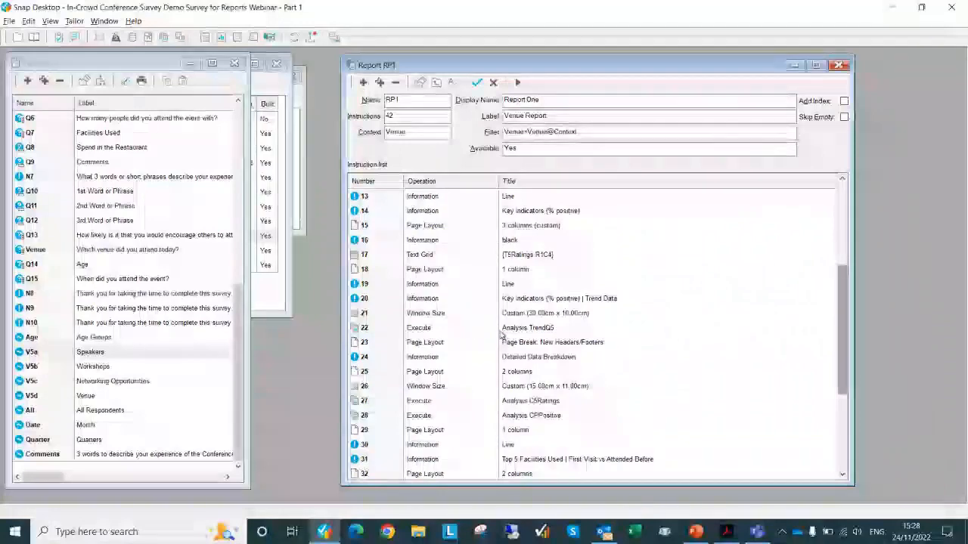
pyautogui.scroll(-4, 500, 335)
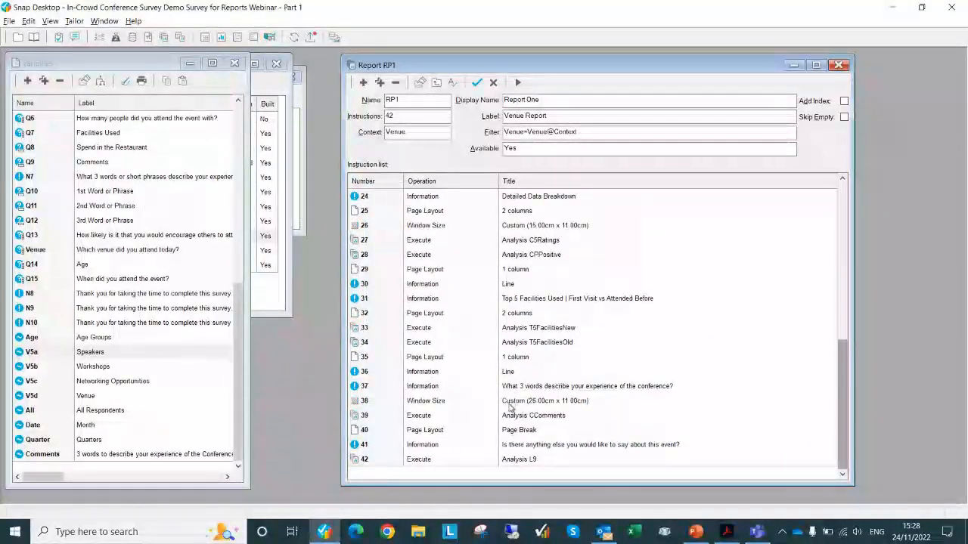
pyautogui.click(511, 403)
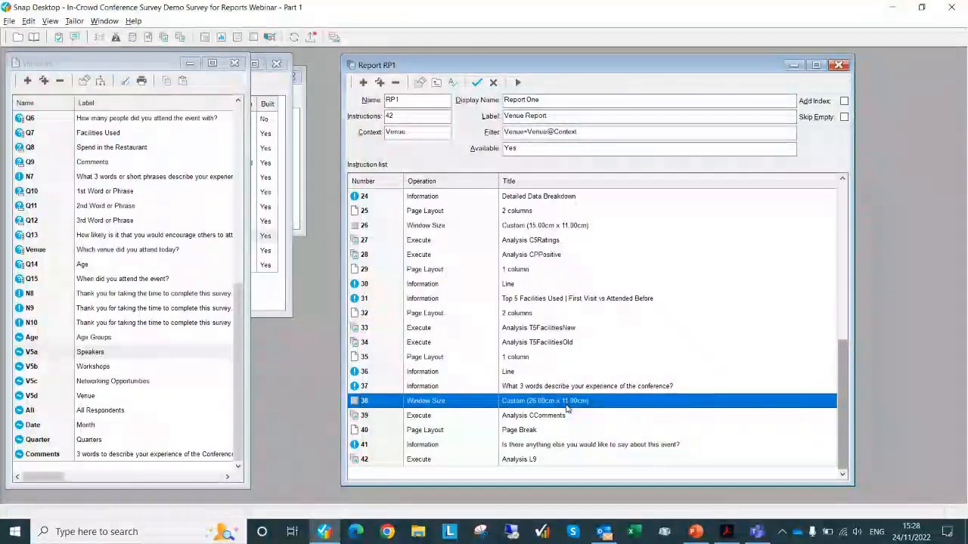
# Step: Switch to the PDF report and enlarge the comments list on page 3 to 100%
pyautogui.hotkey('alt', 'Tab')
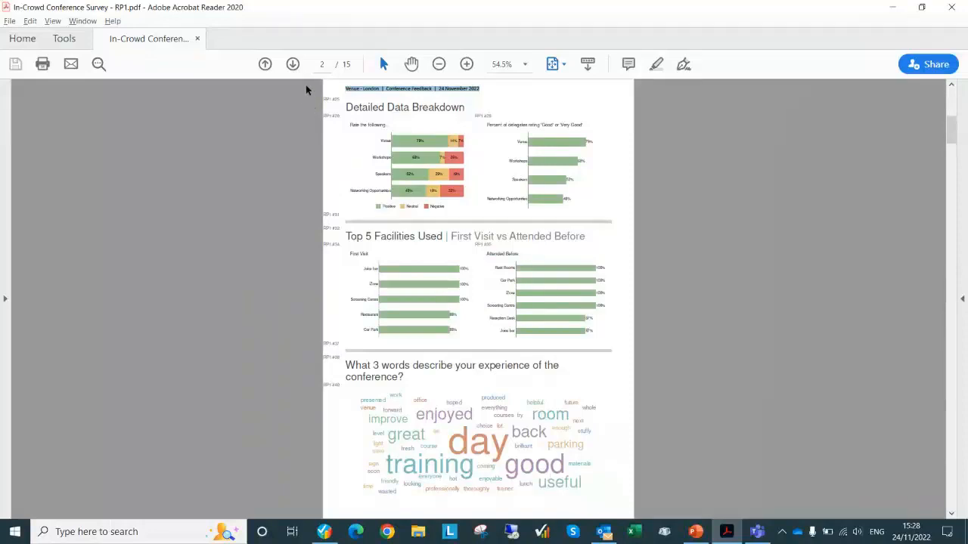
pyautogui.click(294, 66)
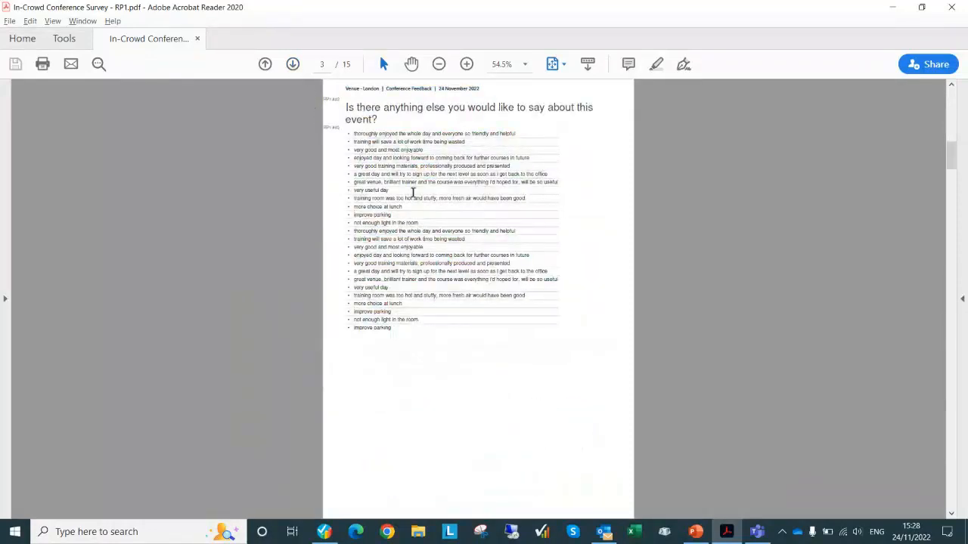
pyautogui.scroll(3, 413, 192)
pyautogui.scroll(1, 413, 192)
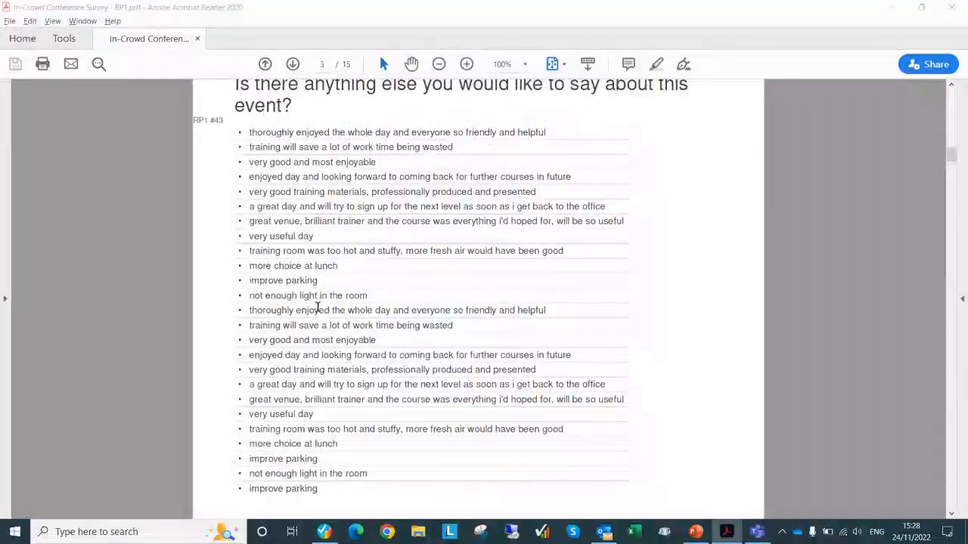
# Step: Switch to Snap Desktop and highlight in turn RP1's Page Break instruction 40, heading instruction 41 and Analysis L9 instruction 42
pyautogui.hotkey('alt', 'Tab')
pyautogui.click(318, 312)
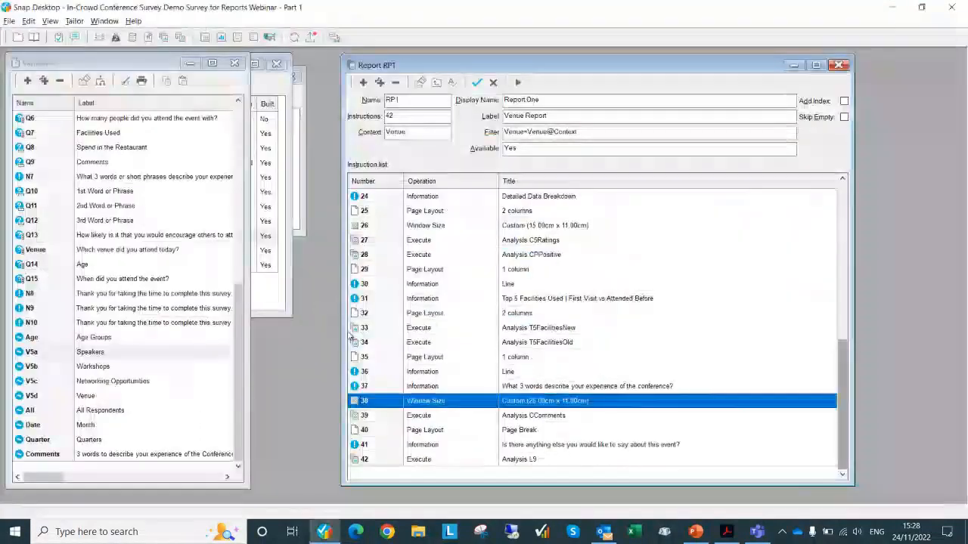
pyautogui.click(522, 461)
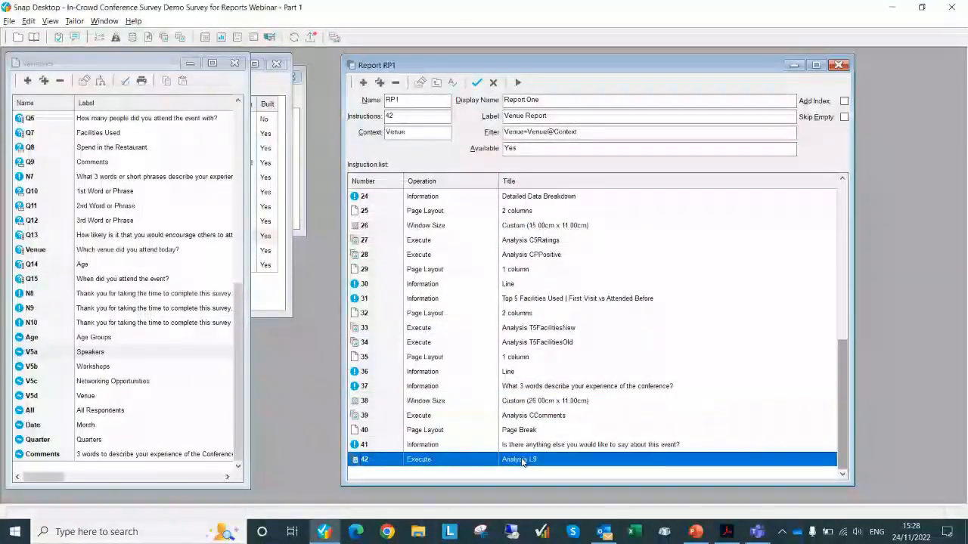
pyautogui.click(519, 430)
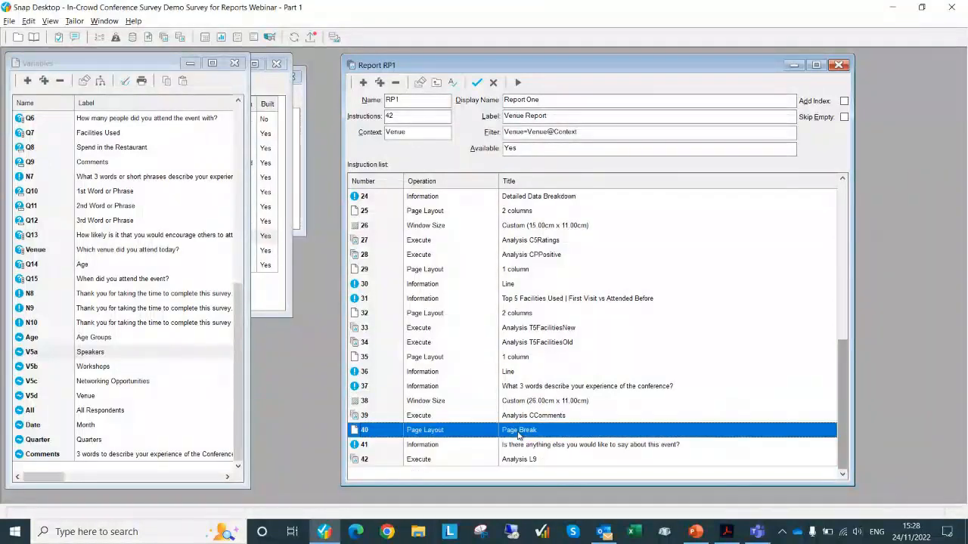
pyautogui.click(515, 448)
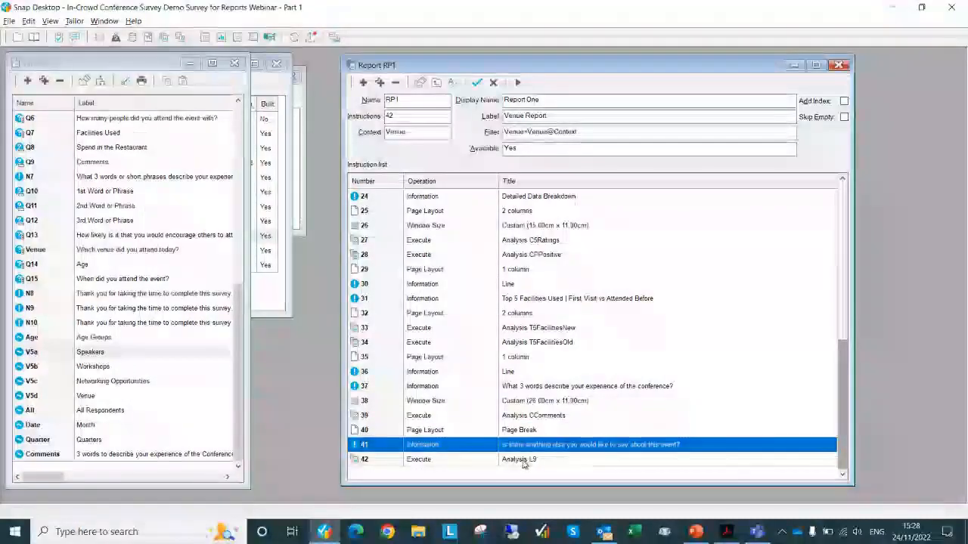
pyautogui.click(523, 462)
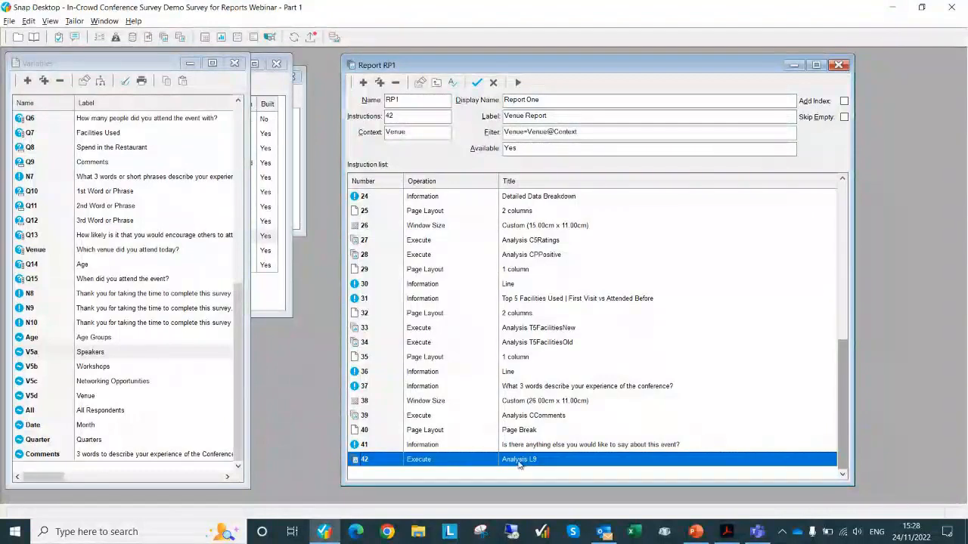
# Step: Close the Variables window, and open the L9 analysis with its definition set beside the comments list to inspect the analysis expression
pyautogui.click(236, 64)
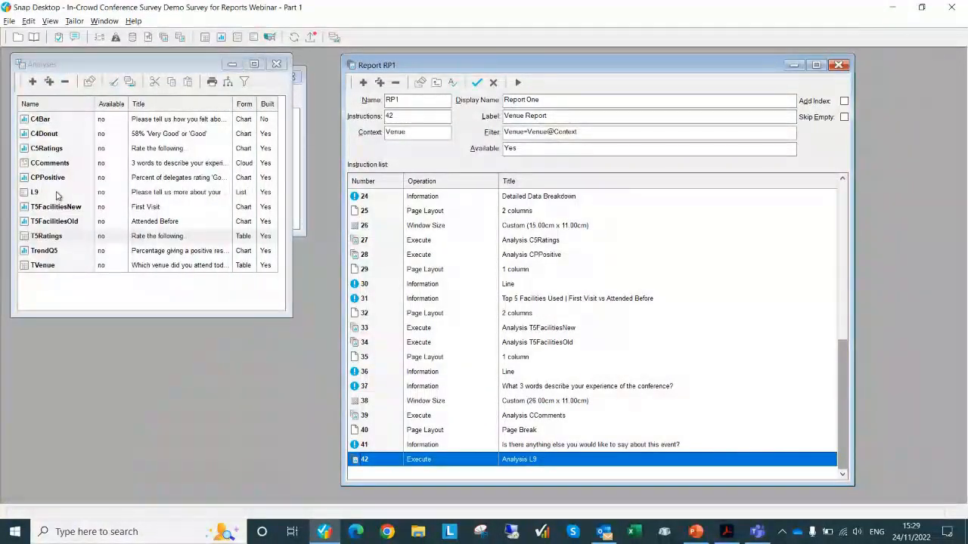
pyautogui.doubleClick(57, 197)
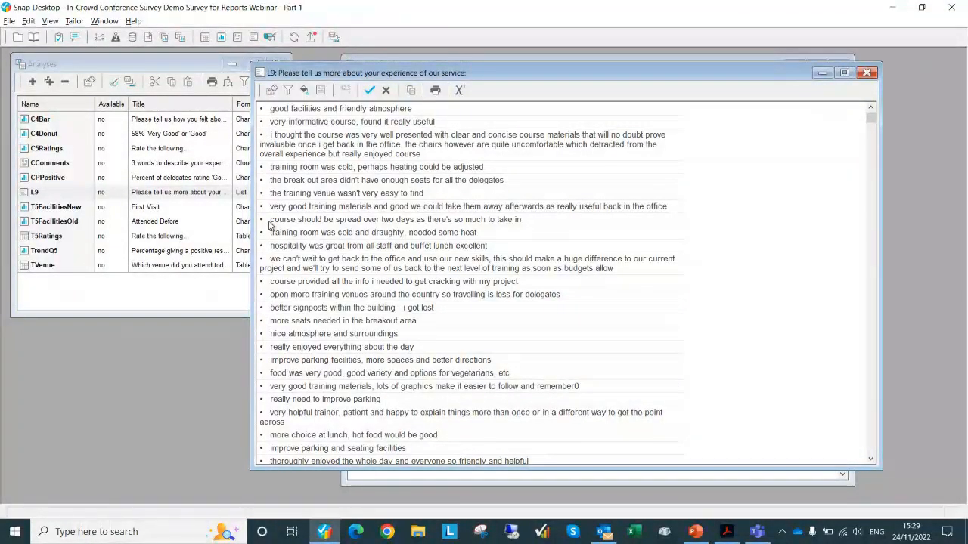
pyautogui.click(272, 90)
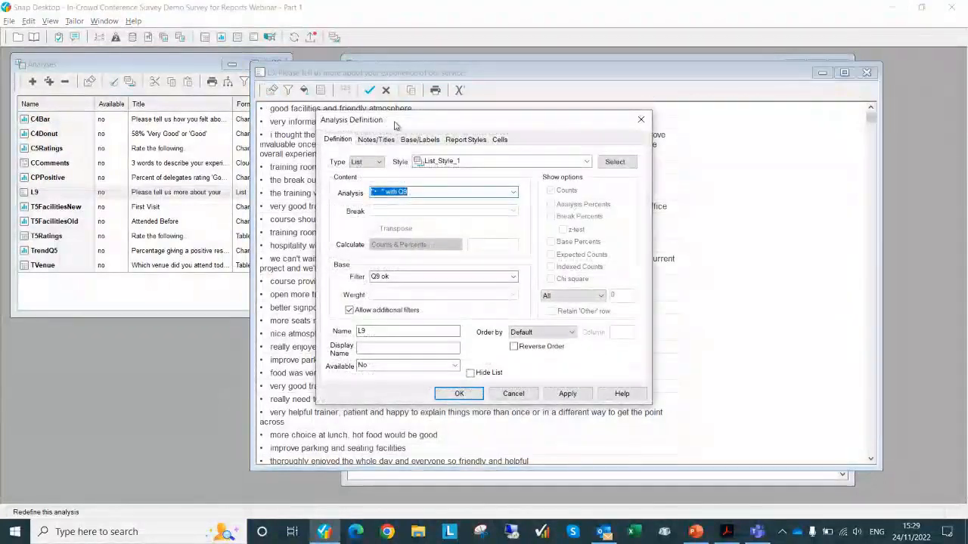
pyautogui.moveTo(394, 125); pyautogui.dragTo(656, 114)
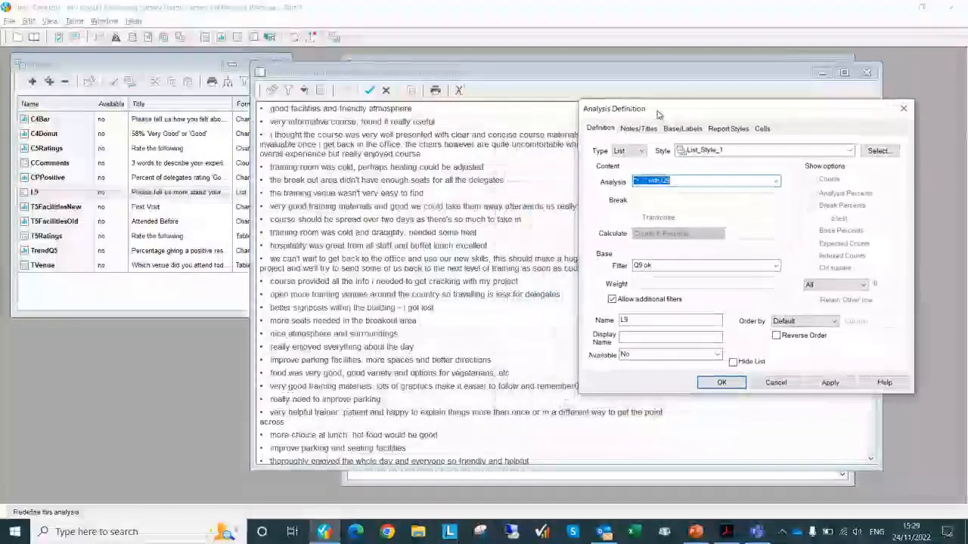
pyautogui.click(691, 181)
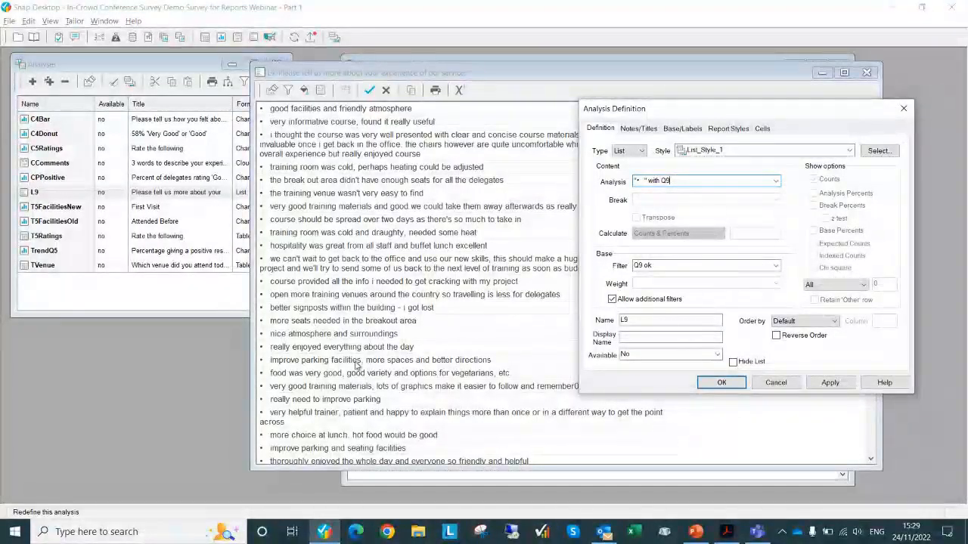
# Step: Switch to Character Map, search for "bullet" and copy the standard bullet character
pyautogui.click(664, 532)
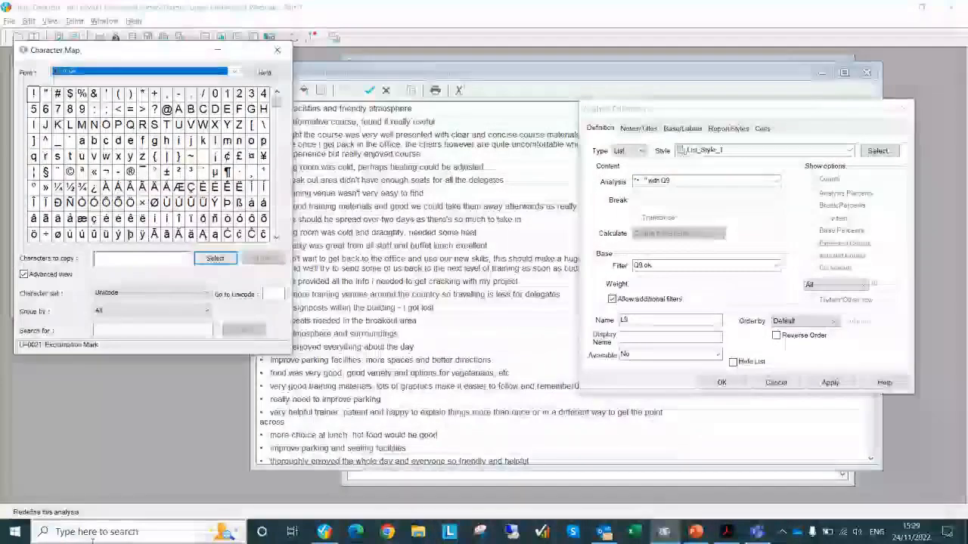
pyautogui.click(114, 329)
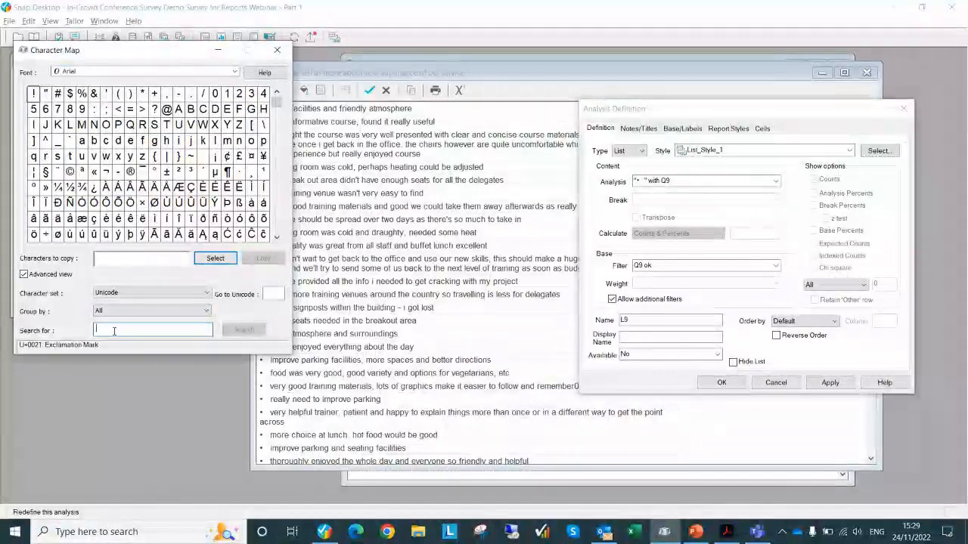
pyautogui.write('bul')
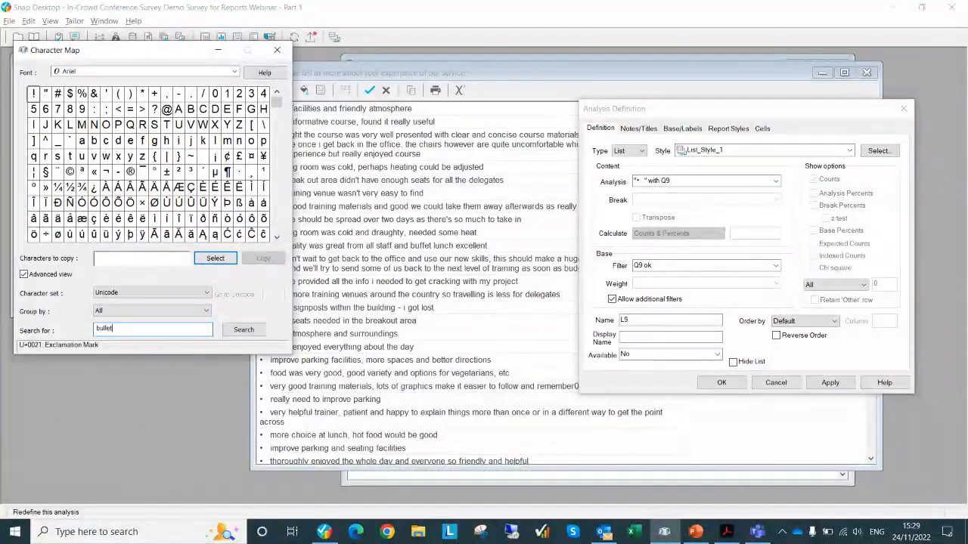
pyautogui.write('let')
pyautogui.click(243, 330)
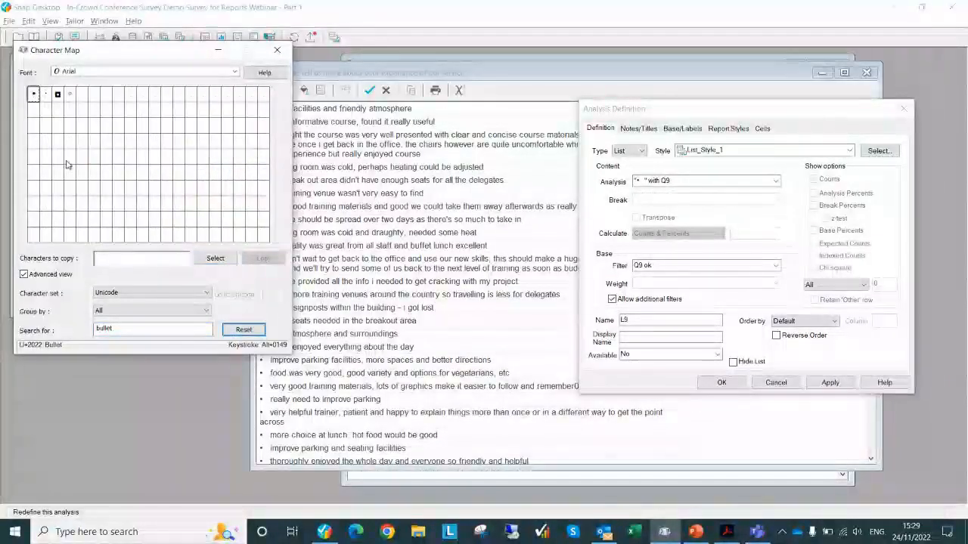
pyautogui.click(35, 96)
pyautogui.click(217, 259)
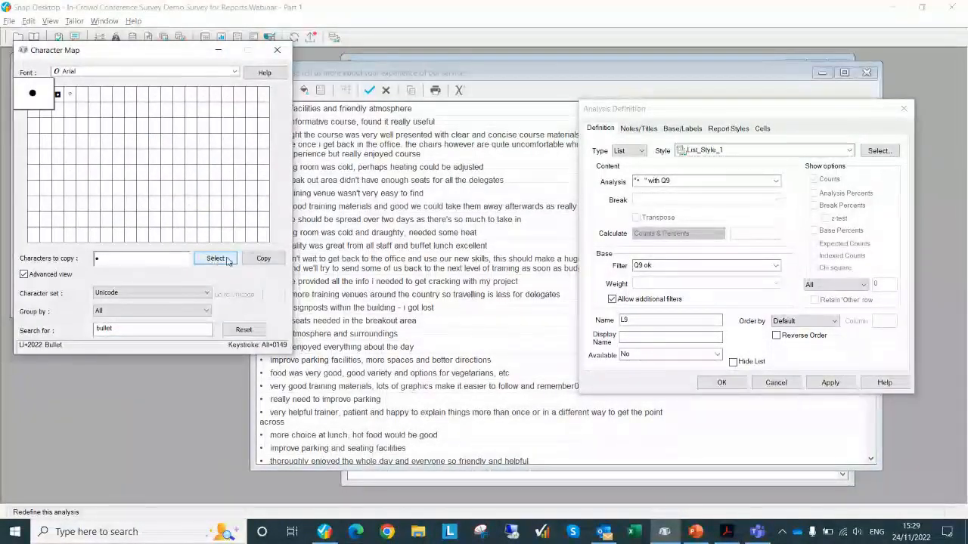
pyautogui.click(270, 264)
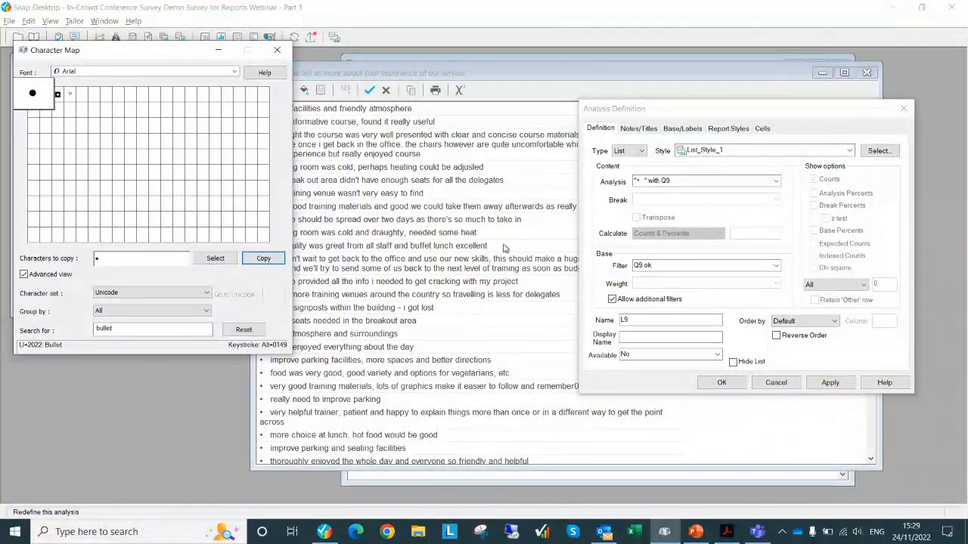
# Step: Try pasting the copied bullet after Q9 in the L9 analysis expression, and remove it again
pyautogui.click(681, 180)
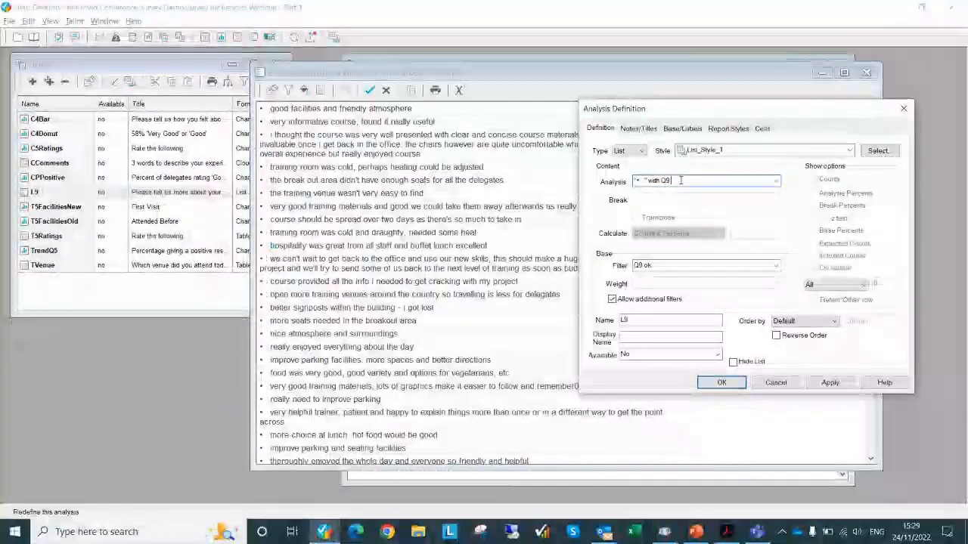
pyautogui.rightClick(680, 180)
pyautogui.click(712, 233)
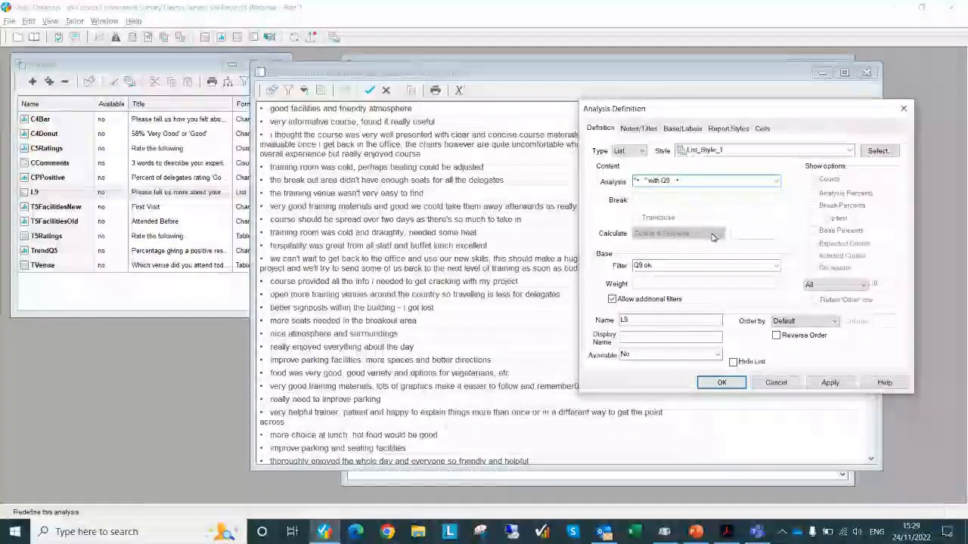
pyautogui.press('BackSpace')
pyautogui.press('BackSpace')
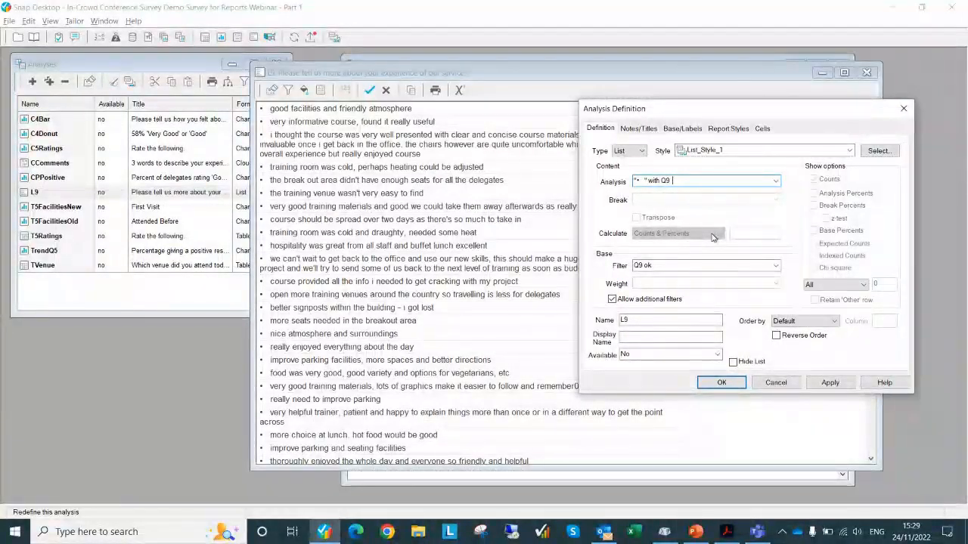
# Step: Highlight parts of the L9 analysis expression, and try the comments list without its Q9 ok filter
pyautogui.doubleClick(641, 181)
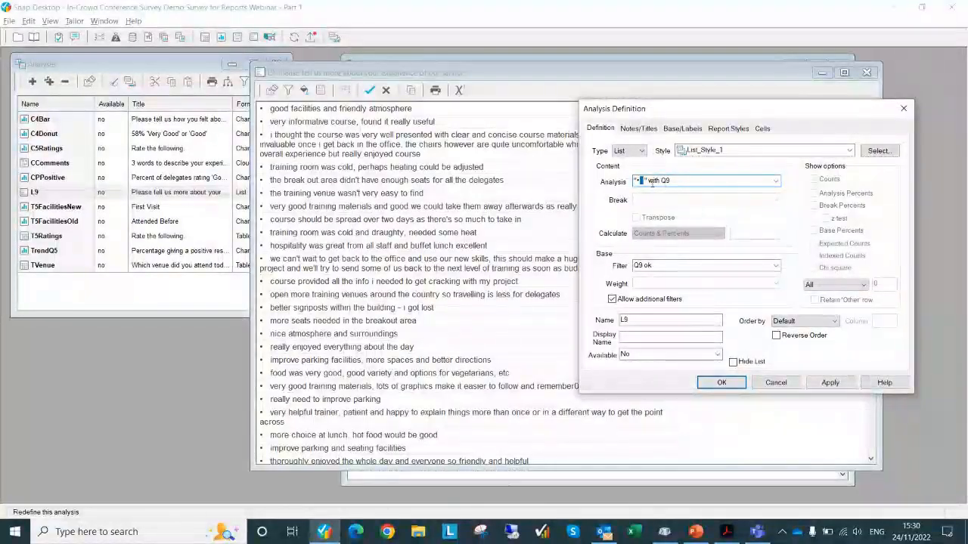
pyautogui.doubleClick(664, 180)
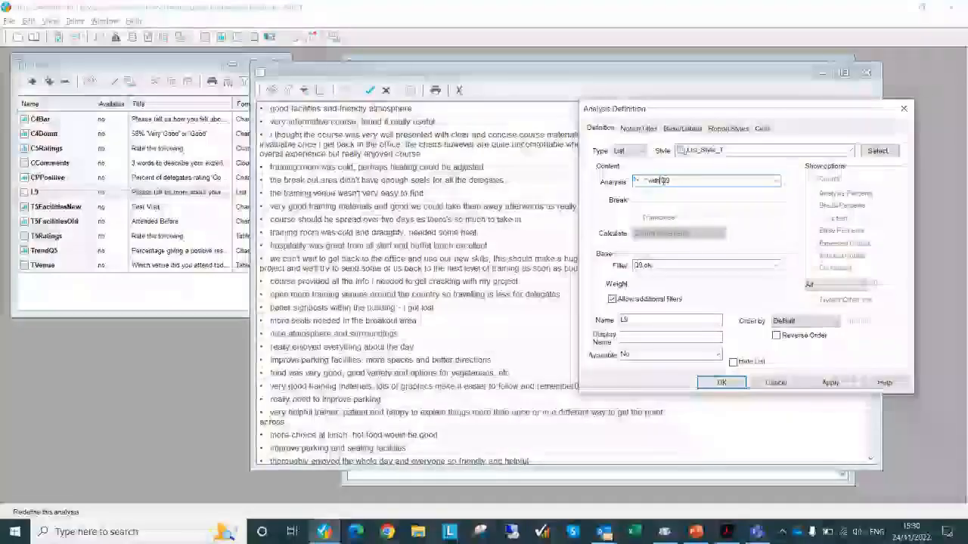
pyautogui.click(662, 267)
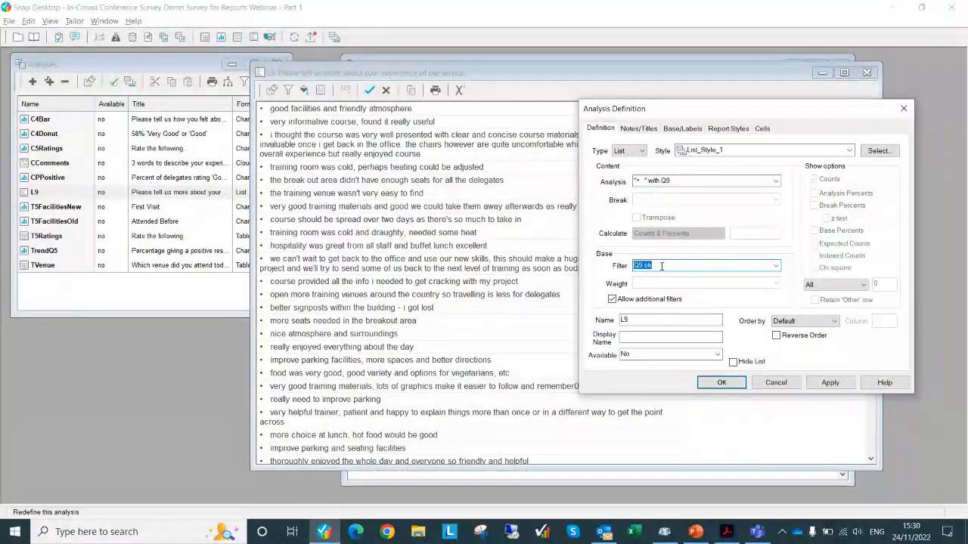
pyautogui.press('Delete')
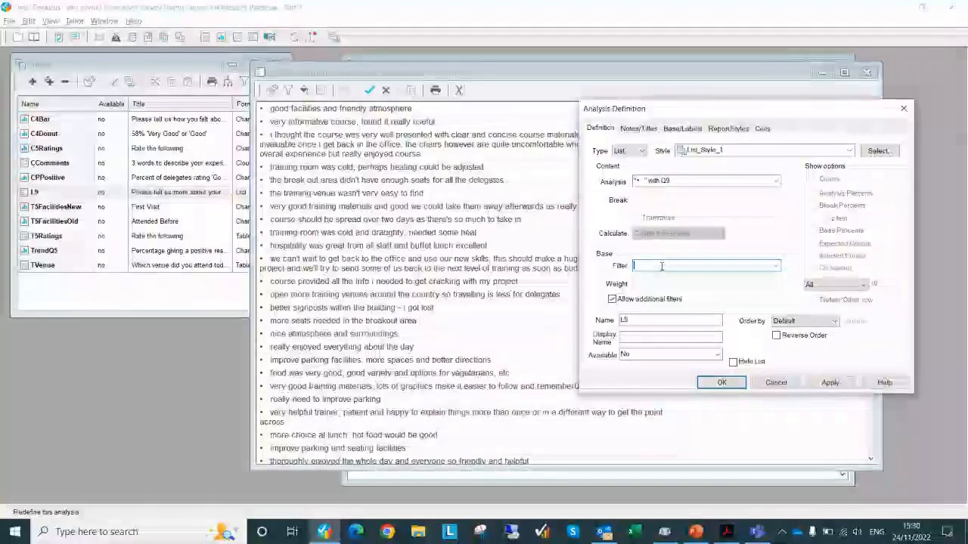
pyautogui.click(827, 383)
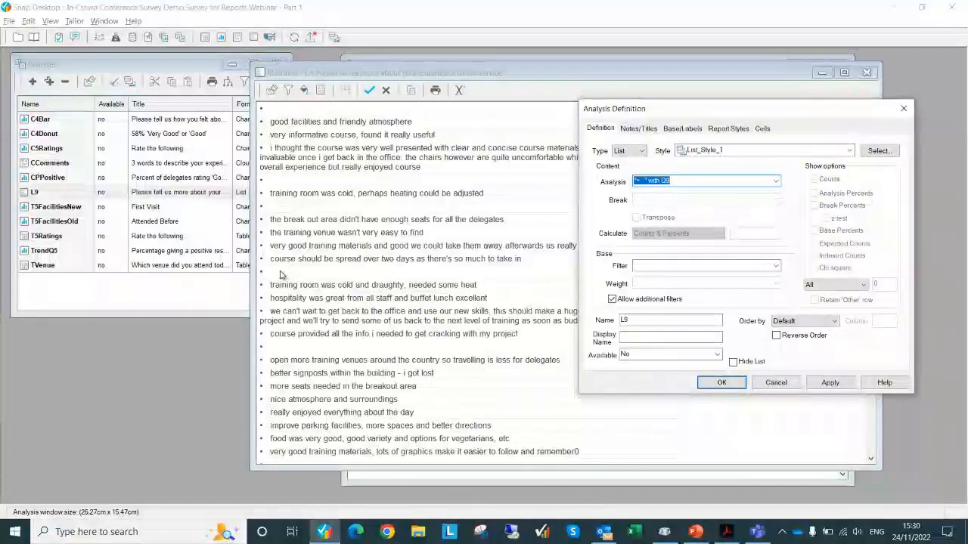
# Step: Restore the Q9 ok filter on the L9 analysis, and close the analysis with its changes kept
pyautogui.click(644, 266)
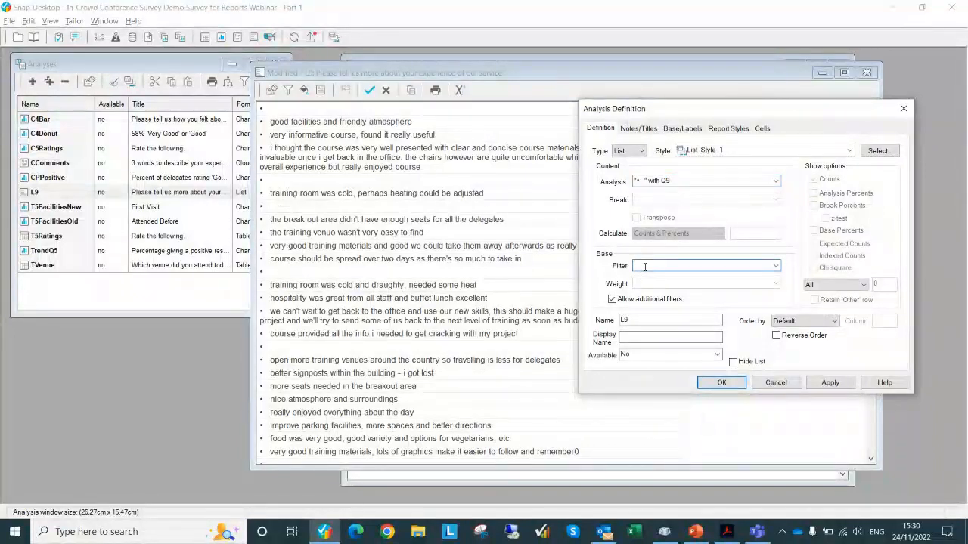
pyautogui.click(721, 384)
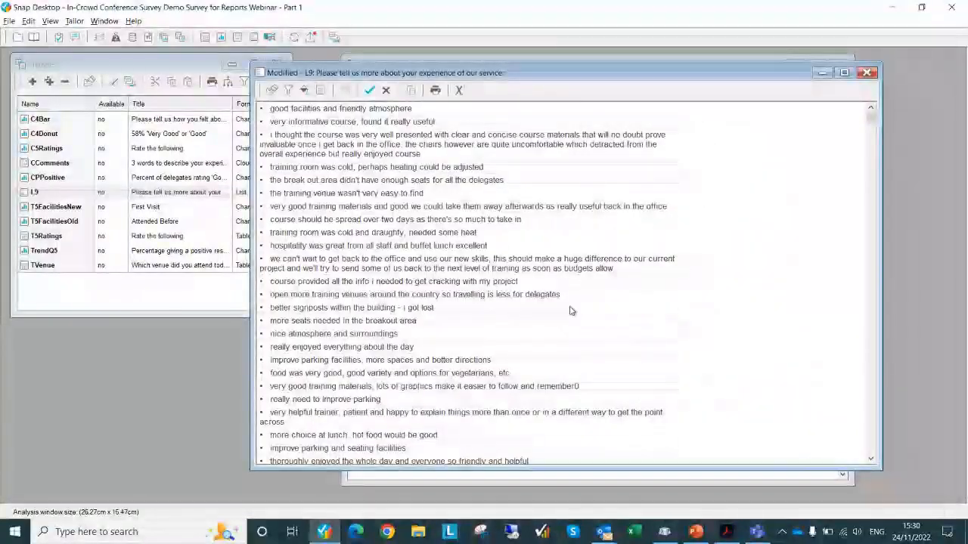
pyautogui.click(369, 90)
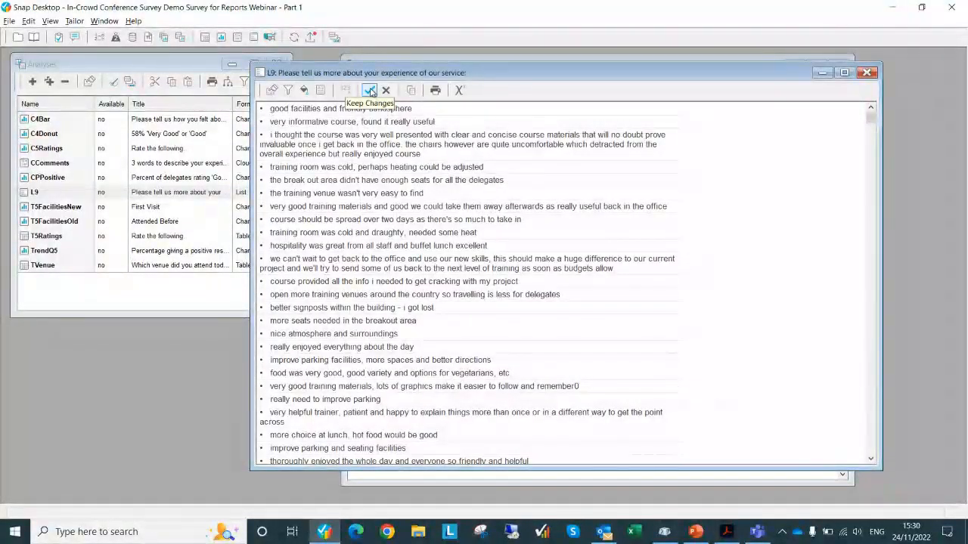
pyautogui.click(867, 73)
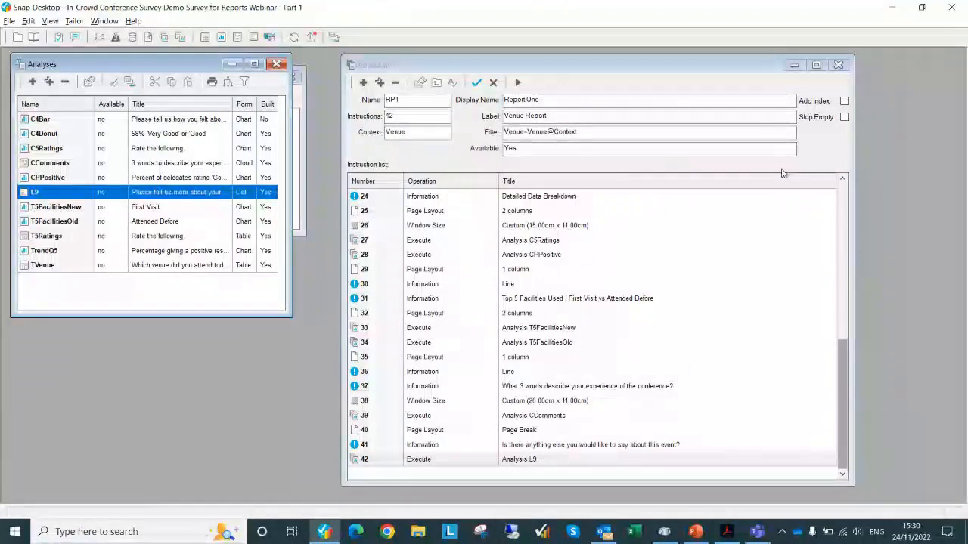
# Step: Highlight in turn RP1's instructions 27, 28, 25, 17 and 21 to review the analyses, column layout, text grid and window size
pyautogui.click(510, 242)
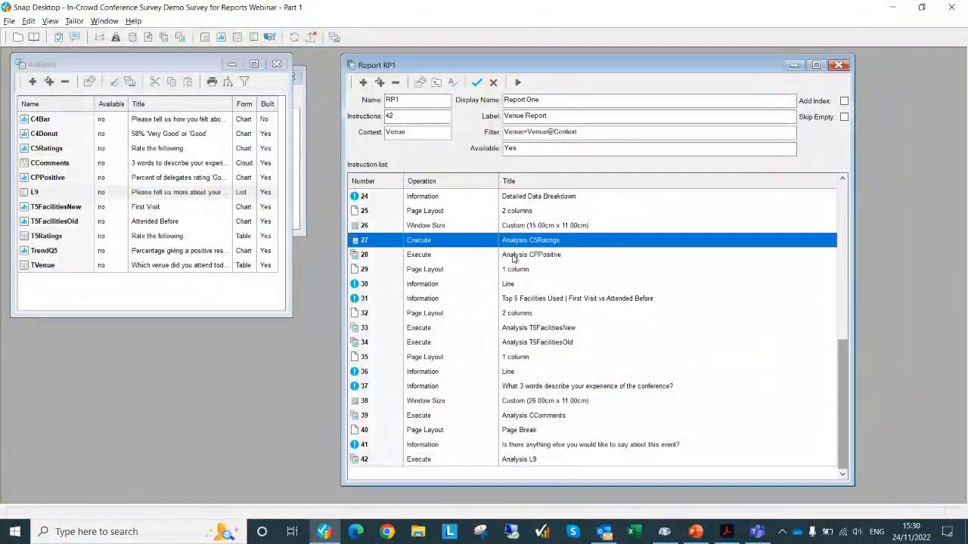
pyautogui.click(513, 257)
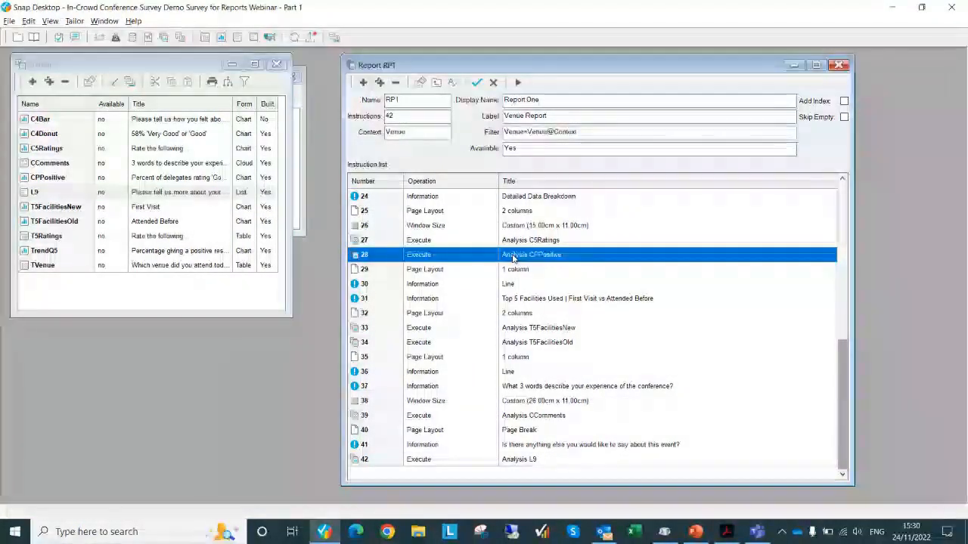
pyautogui.click(513, 215)
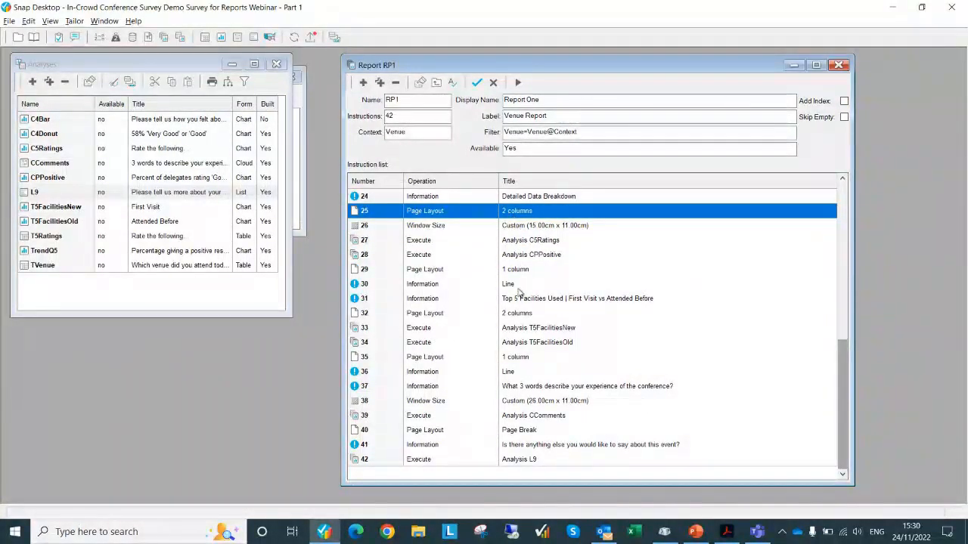
pyautogui.scroll(4, 520, 291)
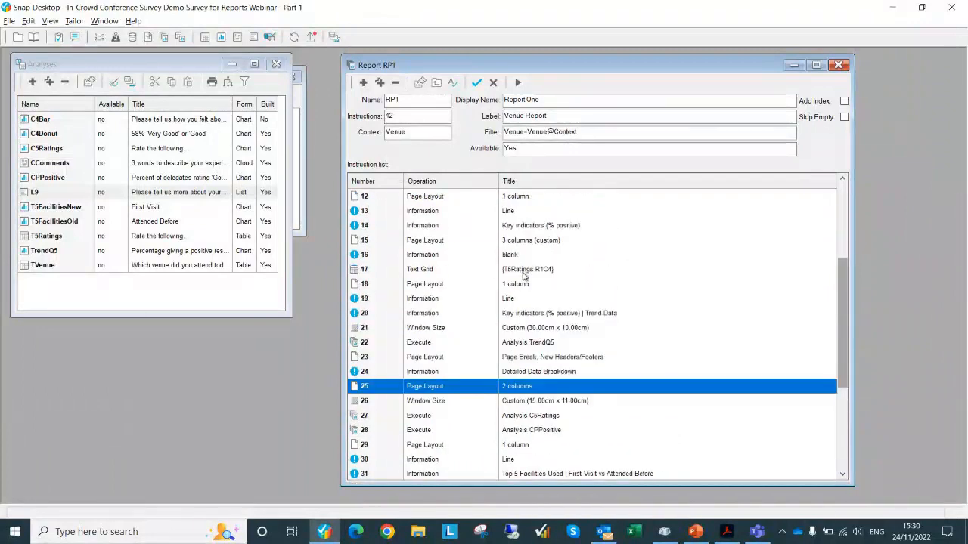
pyautogui.click(523, 272)
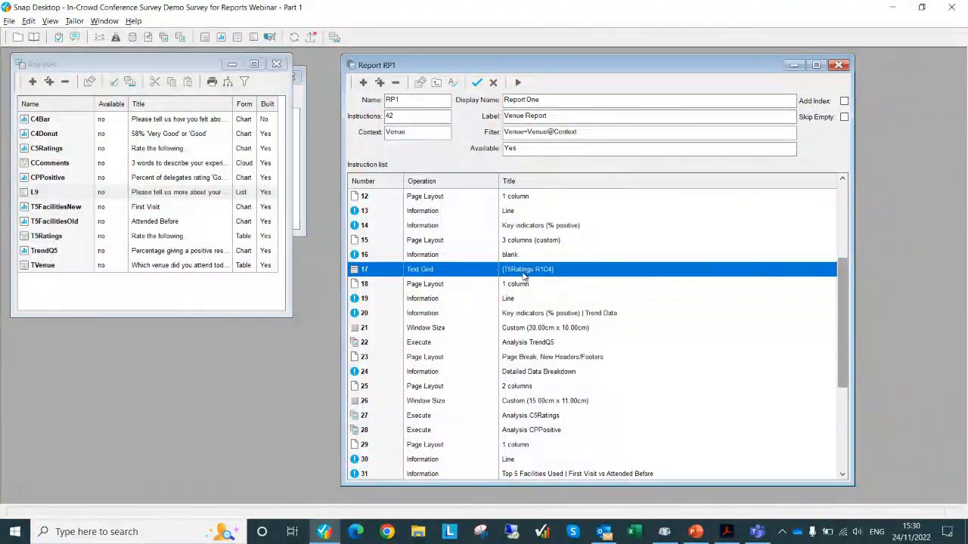
pyautogui.click(522, 333)
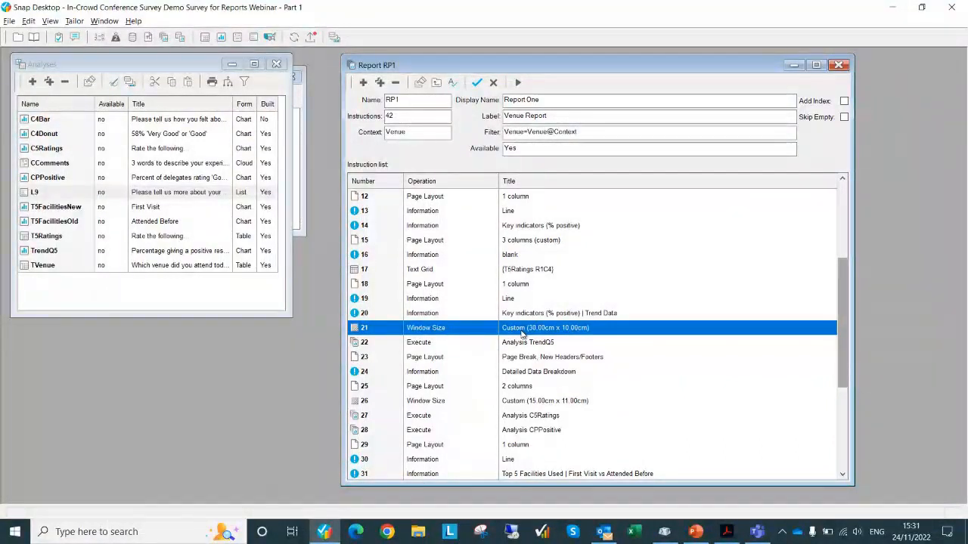
# Step: Highlight RP1's Venue context and its Venue=Venue@Context filter to examine how they relate
pyautogui.click(441, 131)
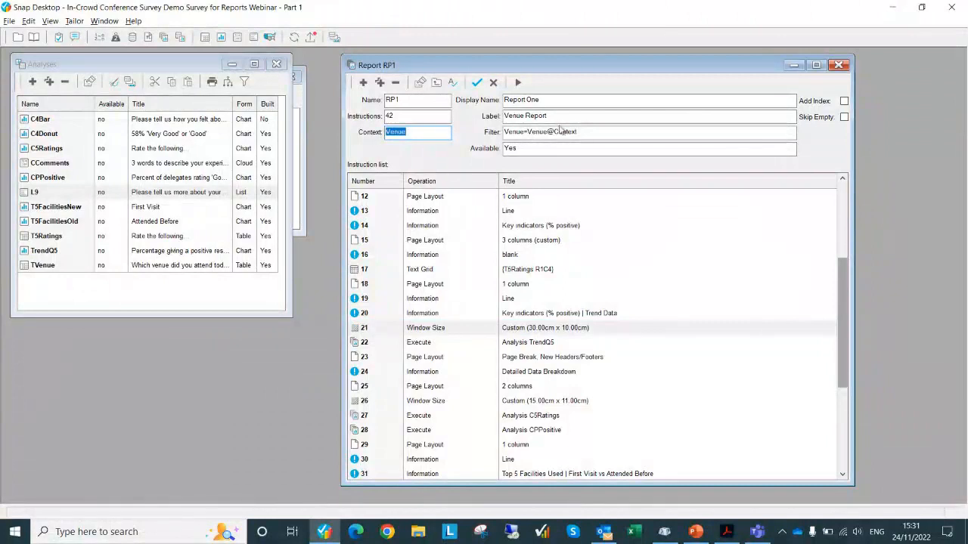
pyautogui.moveTo(583, 131); pyautogui.dragTo(525, 135)
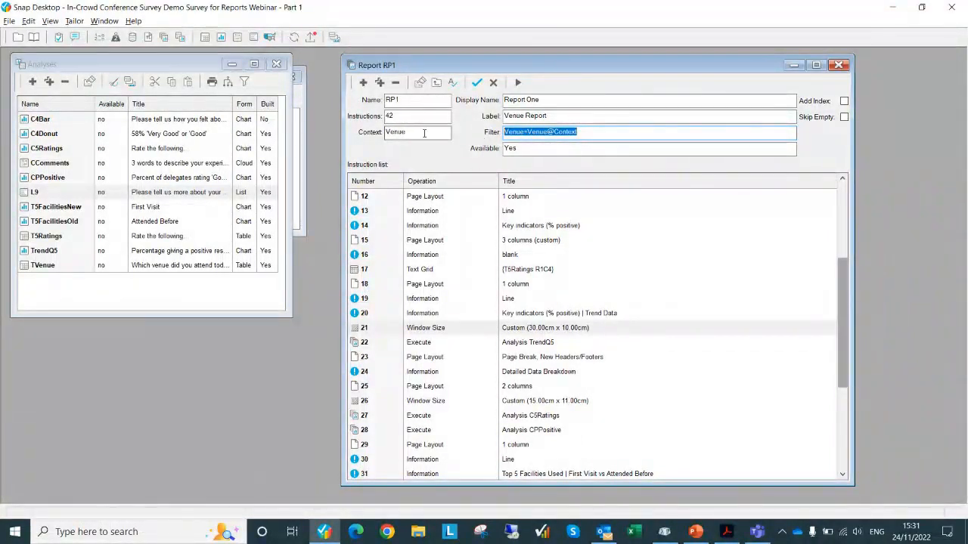
pyautogui.doubleClick(395, 133)
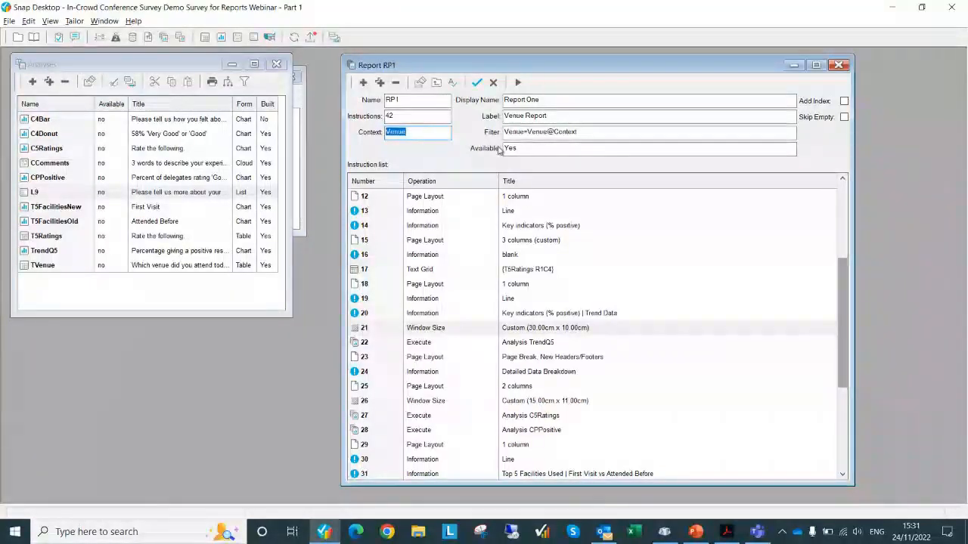
pyautogui.moveTo(578, 131); pyautogui.dragTo(515, 131)
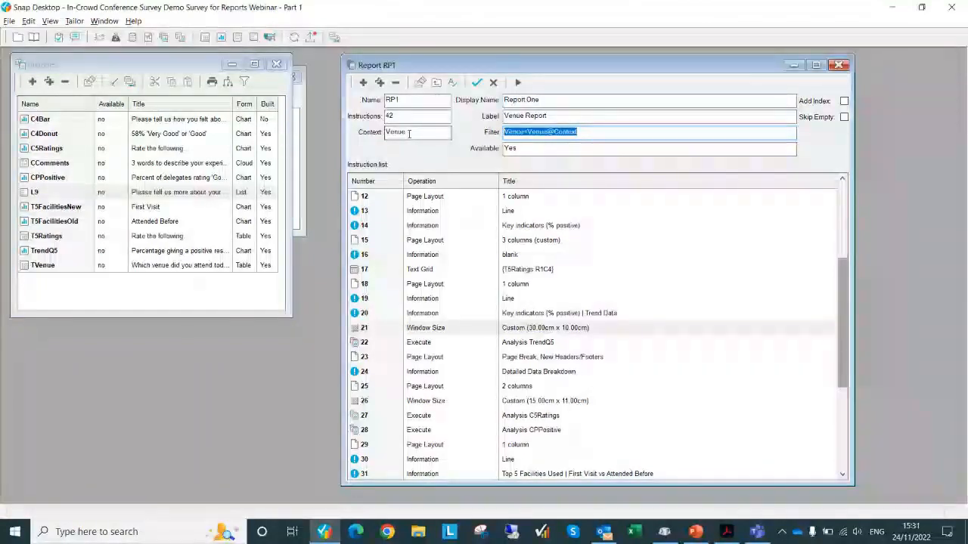
pyautogui.moveTo(527, 131); pyautogui.dragTo(569, 132)
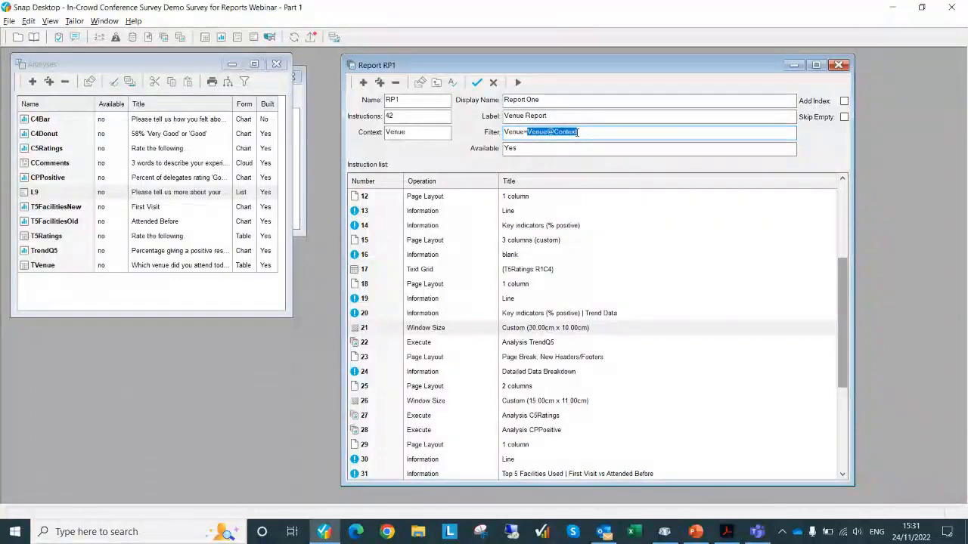
# Step: Cut the Venue=Venue@Context filter from report RP1, paste it back in place and highlight it
pyautogui.moveTo(581, 132); pyautogui.dragTo(506, 132)
pyautogui.rightClick(505, 132)
pyautogui.click(522, 153)
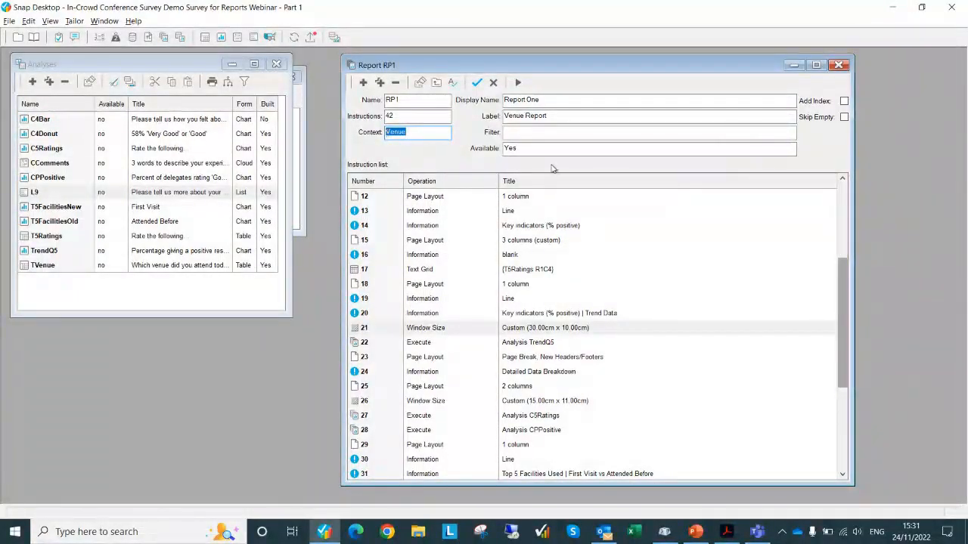
pyautogui.rightClick(535, 133)
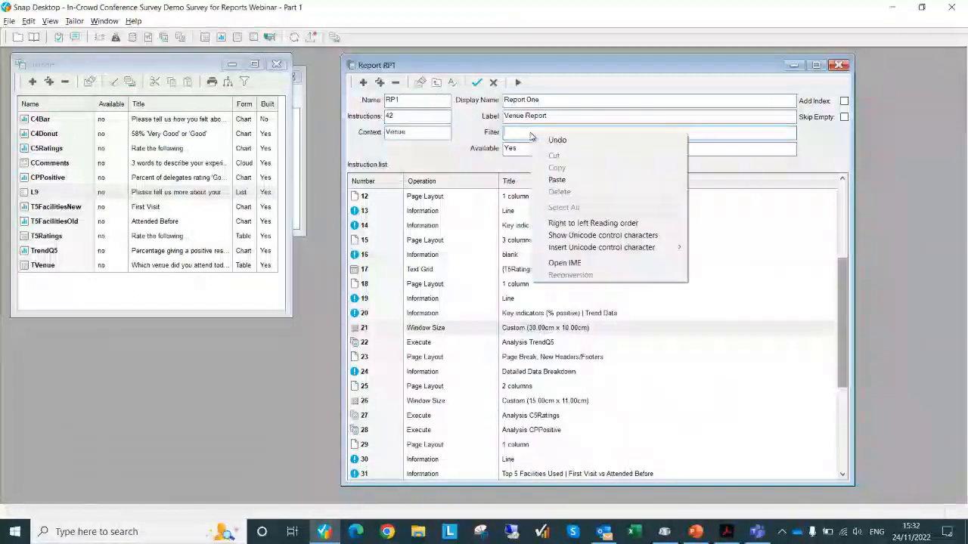
pyautogui.click(557, 180)
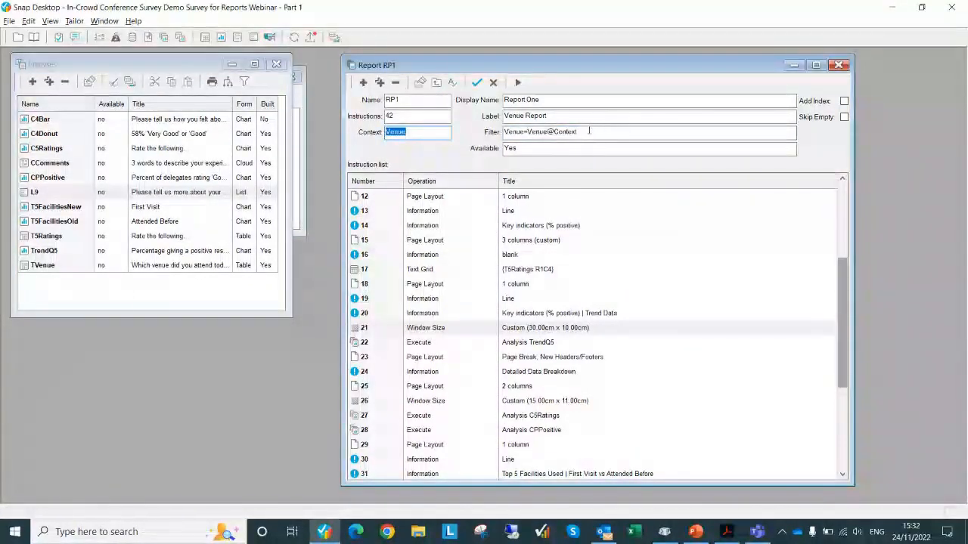
pyautogui.moveTo(586, 132); pyautogui.dragTo(504, 132)
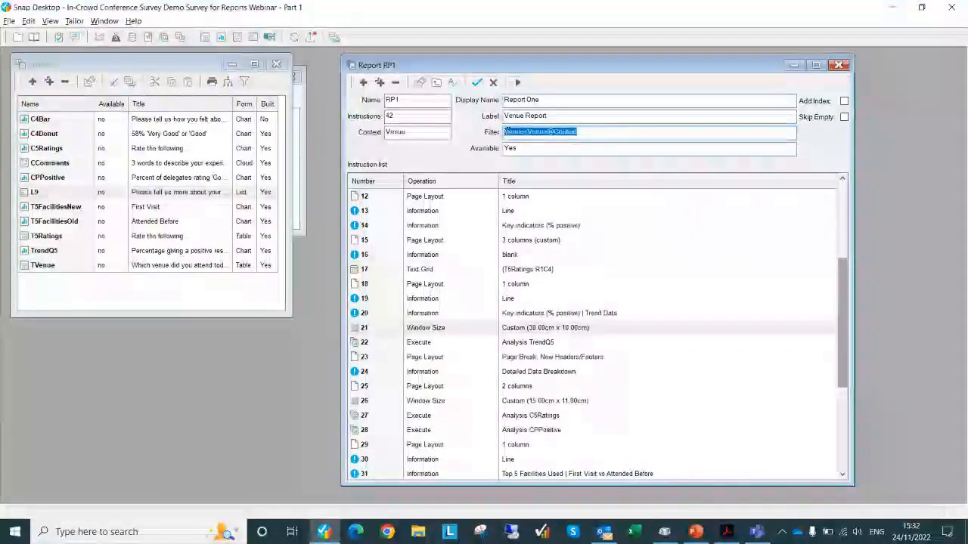
# Step: Run report RP1 with its changes saved, and open its print preview
pyautogui.click(523, 87)
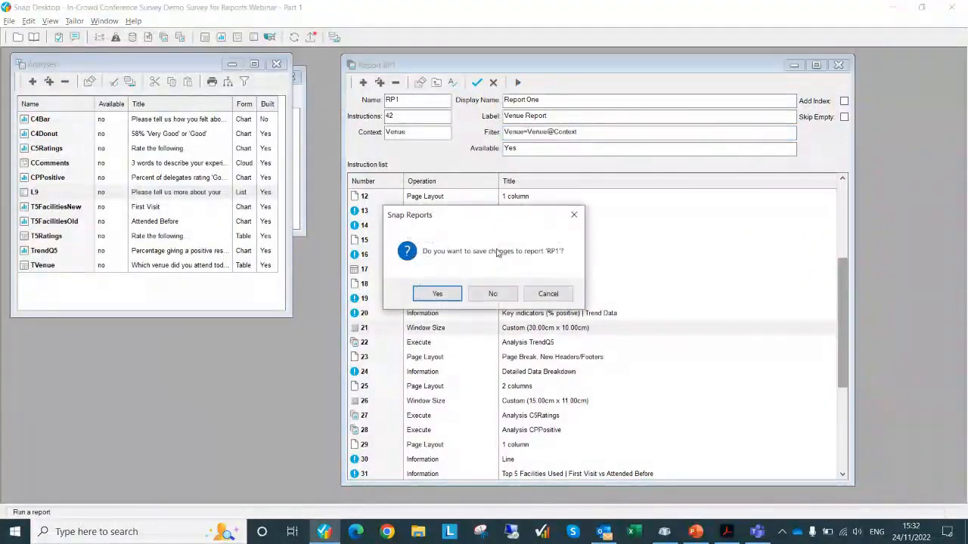
pyautogui.click(447, 292)
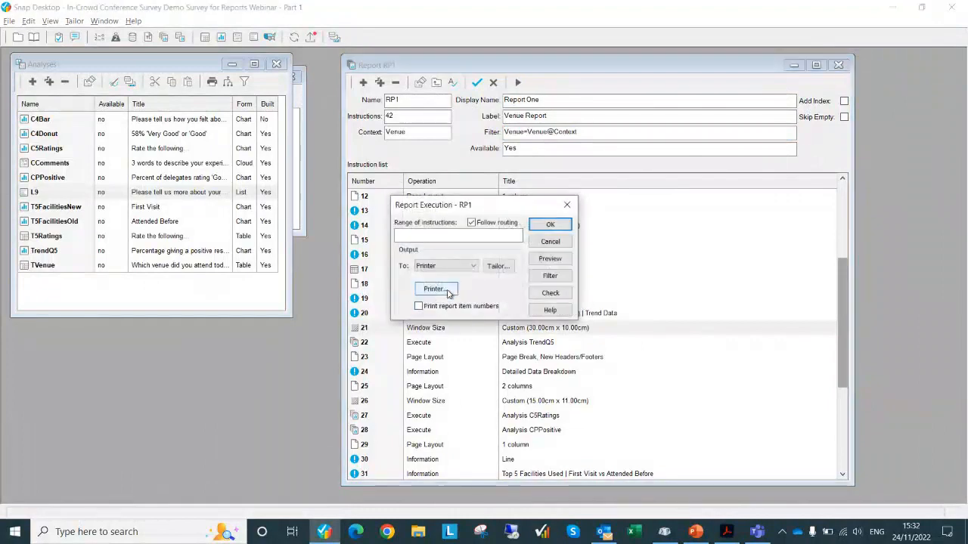
pyautogui.click(550, 258)
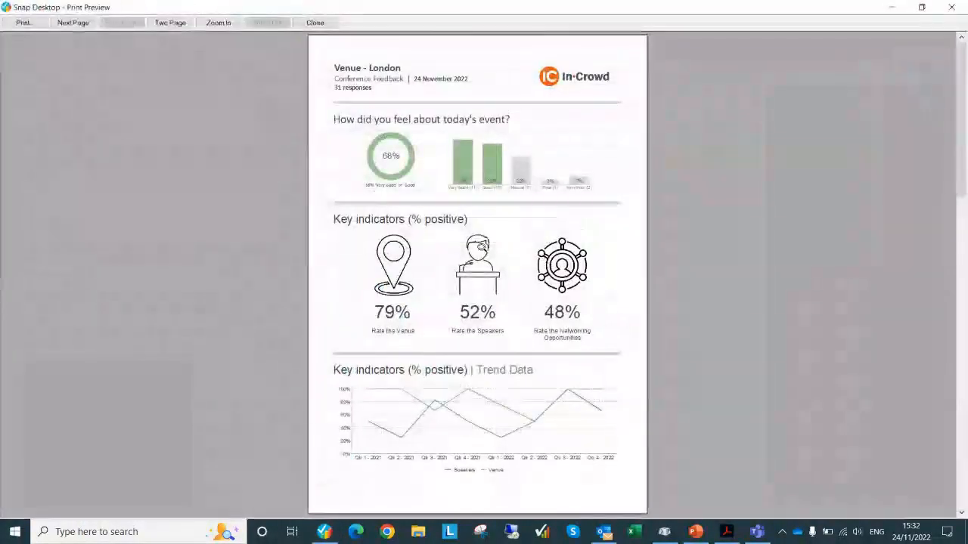
# Step: Page through the previewed venue reports from London through Manchester to Glasgow, and close the preview
pyautogui.scroll(-10, 482, 248)
pyautogui.scroll(-5, 481, 248)
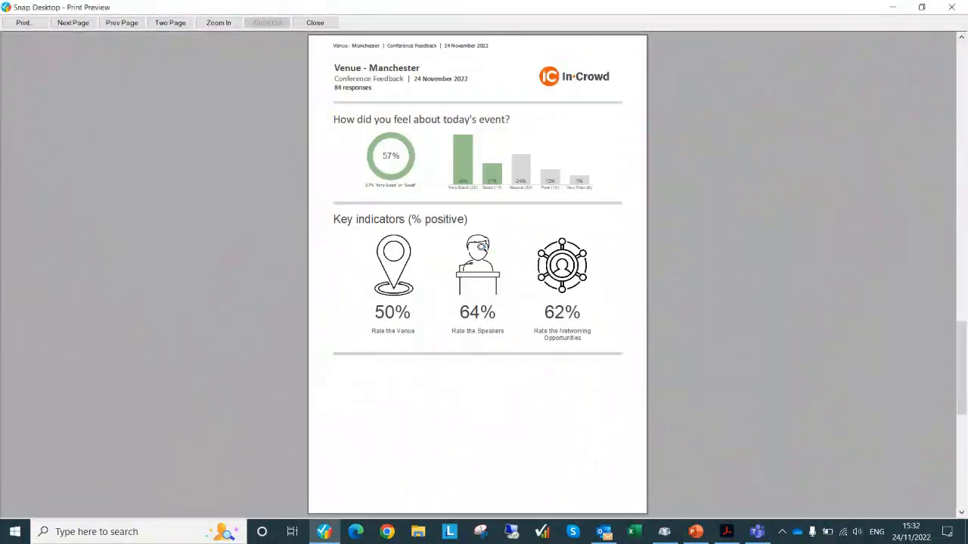
pyautogui.scroll(-10, 437, 182)
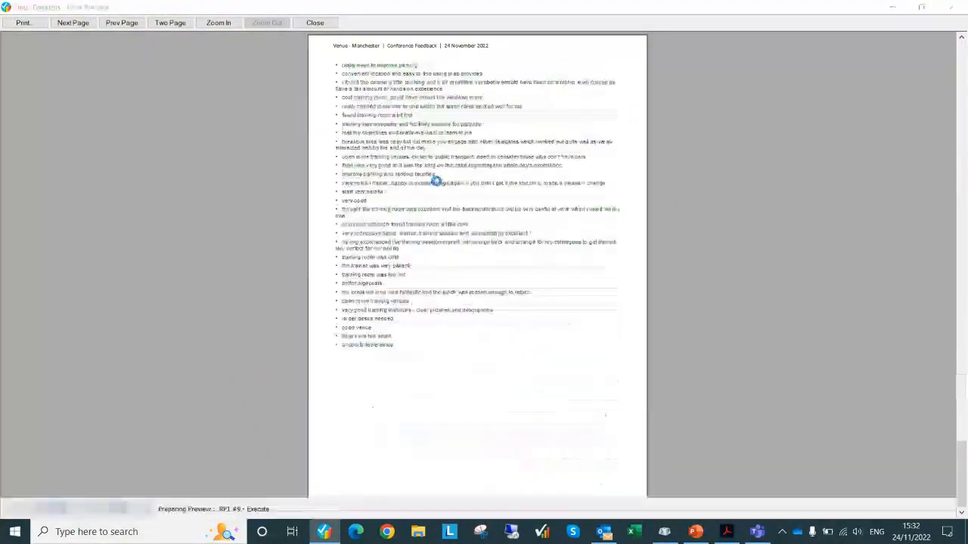
pyautogui.scroll(-10, 436, 182)
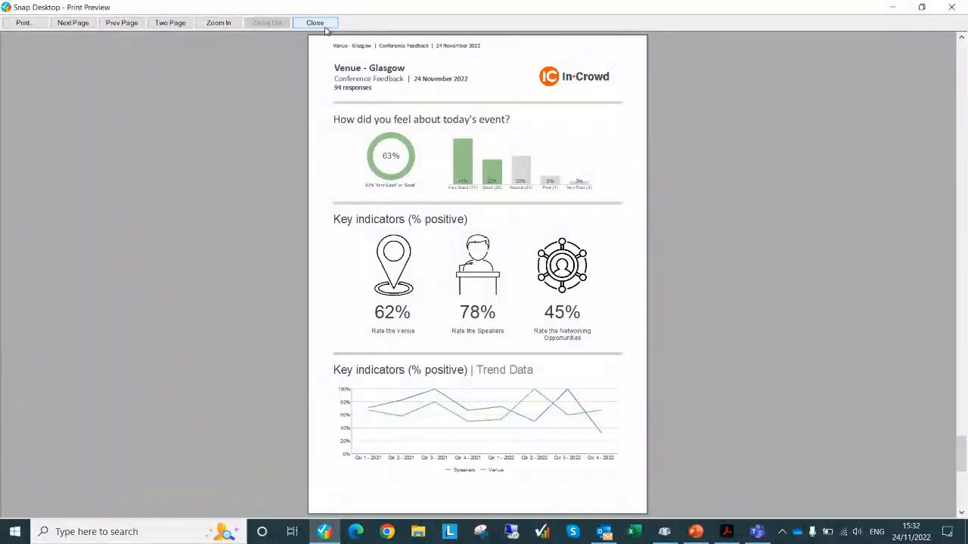
pyautogui.click(316, 24)
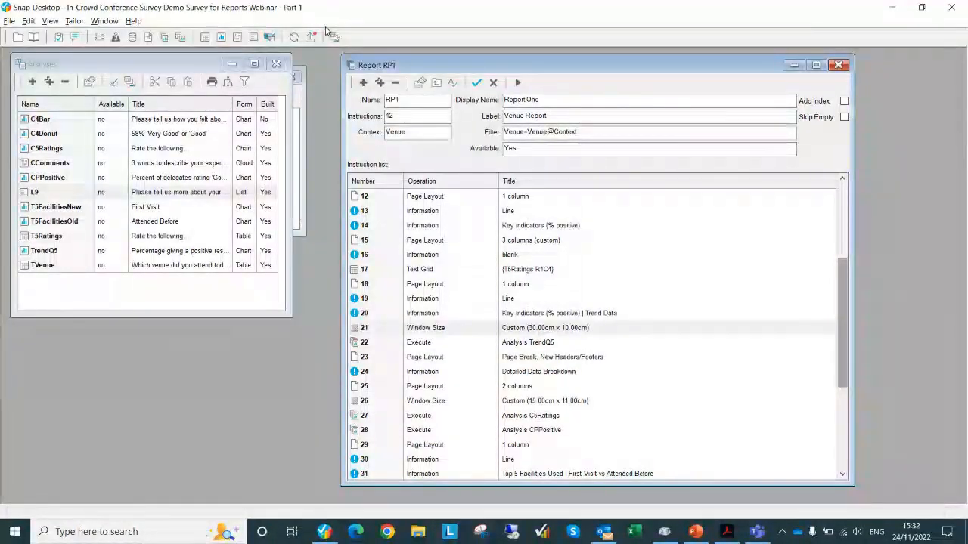
# Step: Set RP1's first Page Layout instruction to start a new document, with a name beginning "Venue Report for"
pyautogui.scroll(4, 493, 264)
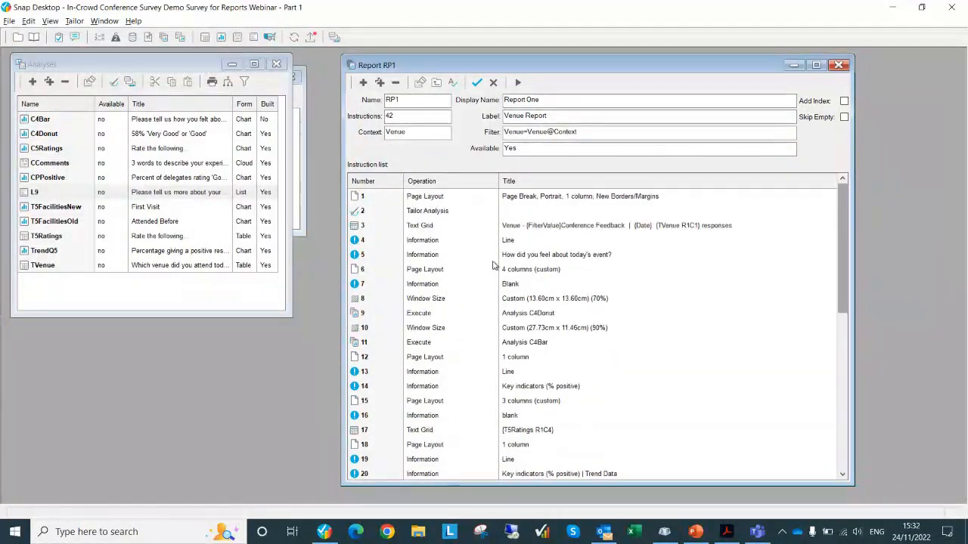
pyautogui.doubleClick(423, 198)
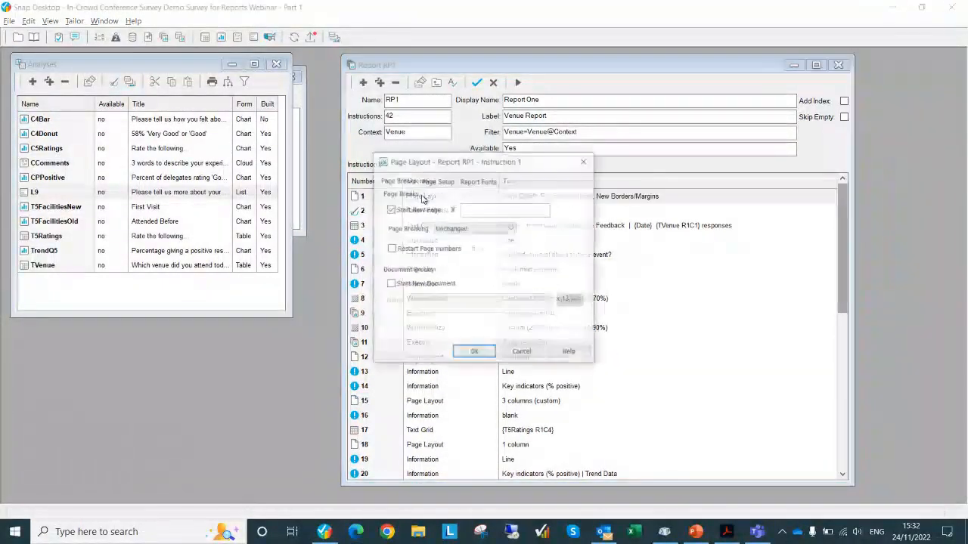
pyautogui.click(390, 284)
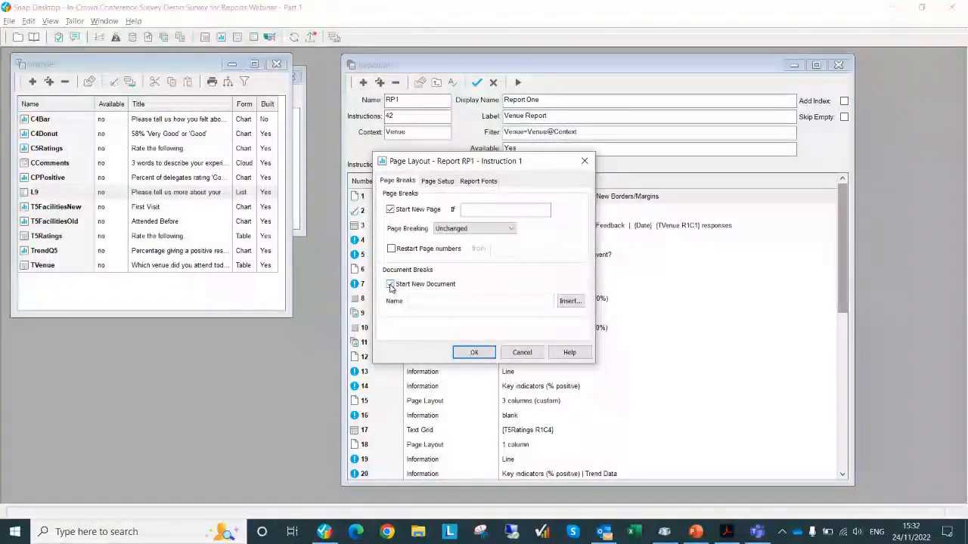
pyautogui.click(412, 300)
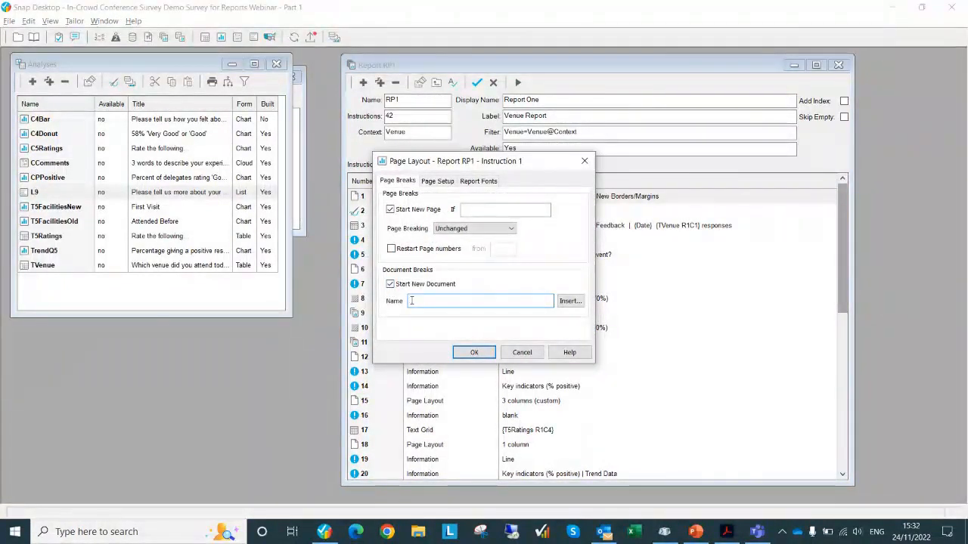
pyautogui.write('Venue')
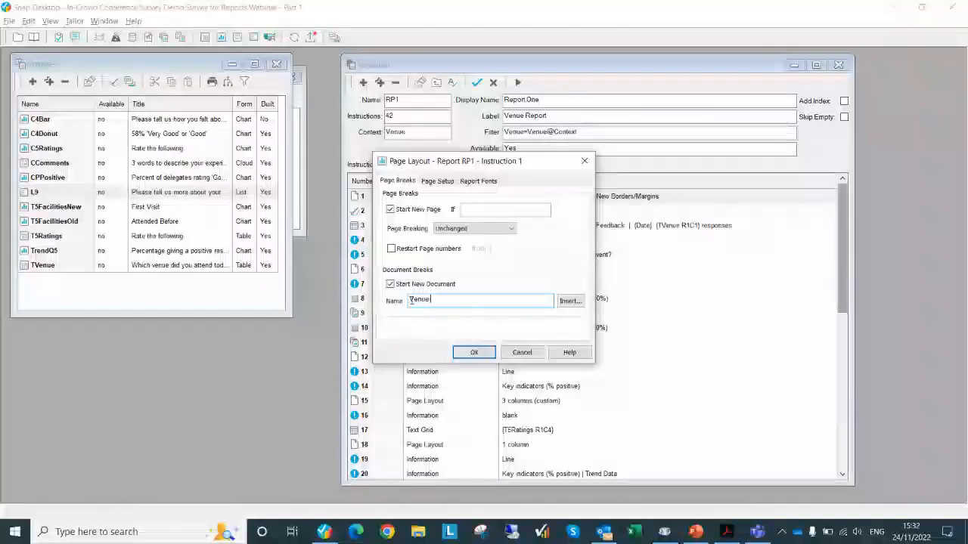
pyautogui.write(' Report for')
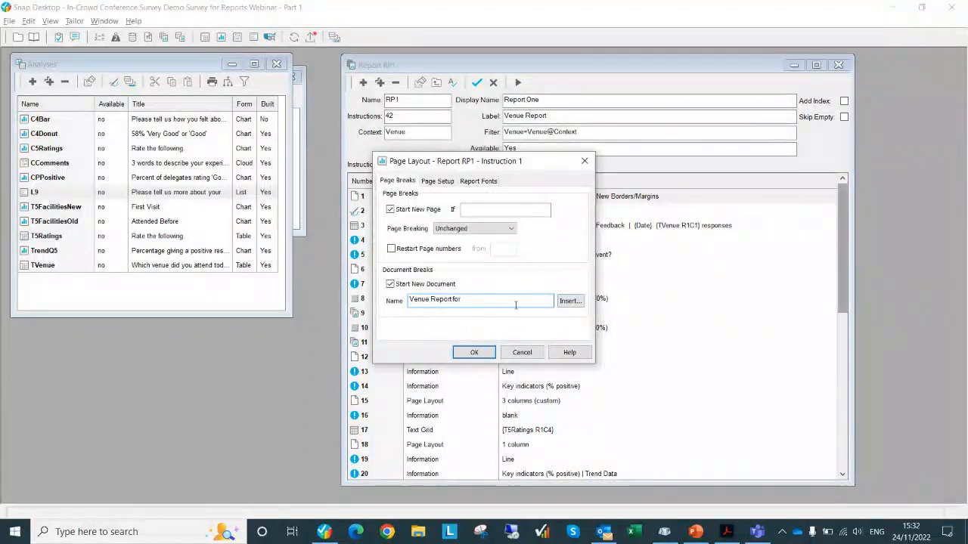
# Step: Add a variable field for Venue with the Context aspect to the document name, and accept the page layout
pyautogui.click(570, 302)
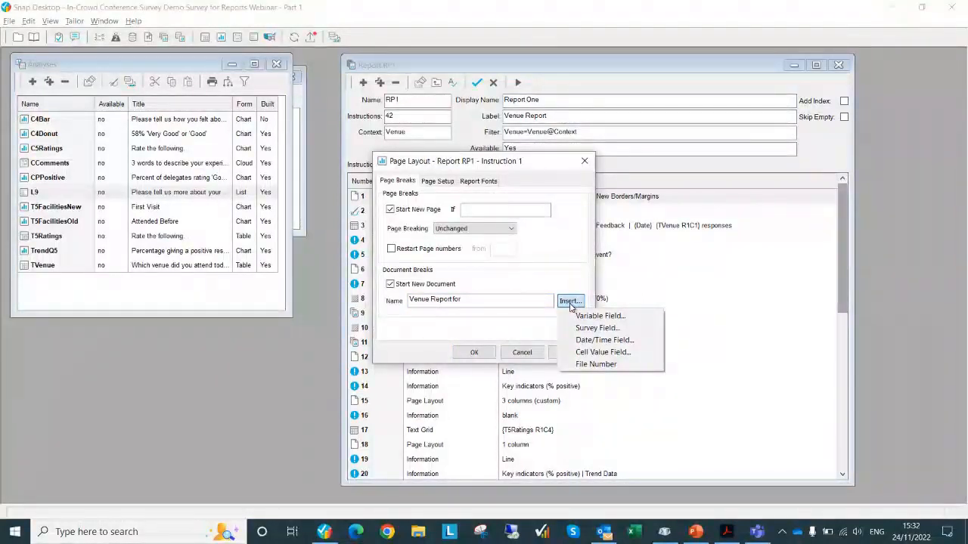
pyautogui.click(583, 318)
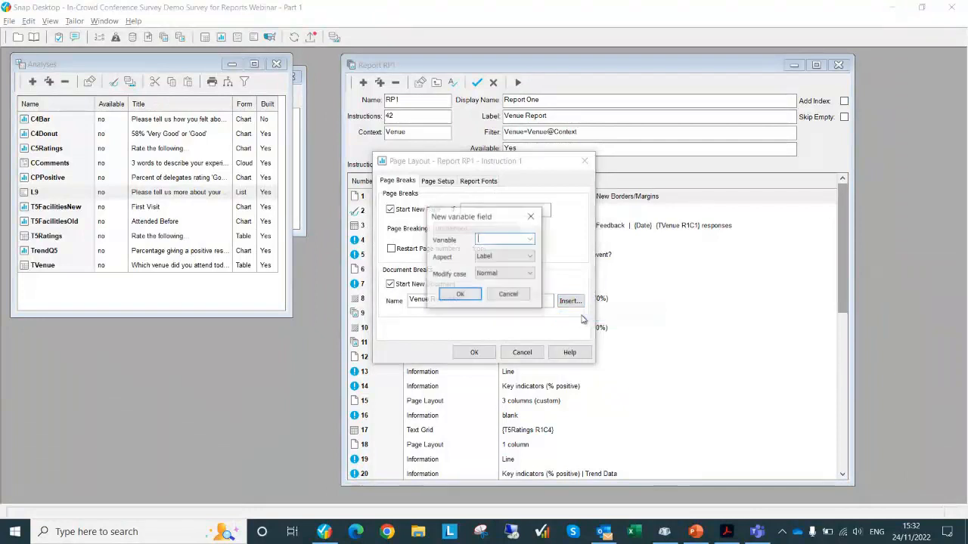
pyautogui.click(529, 239)
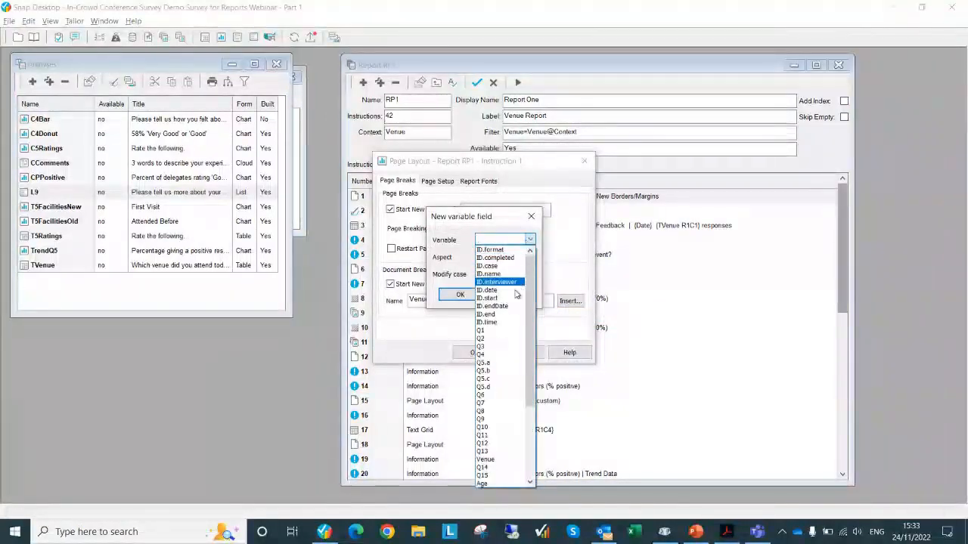
pyautogui.click(491, 461)
pyautogui.click(503, 257)
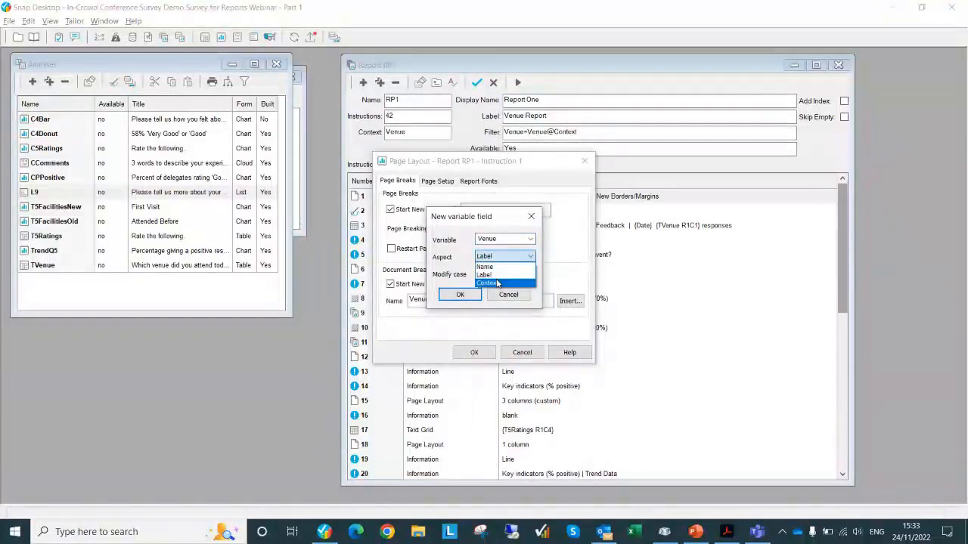
pyautogui.click(498, 283)
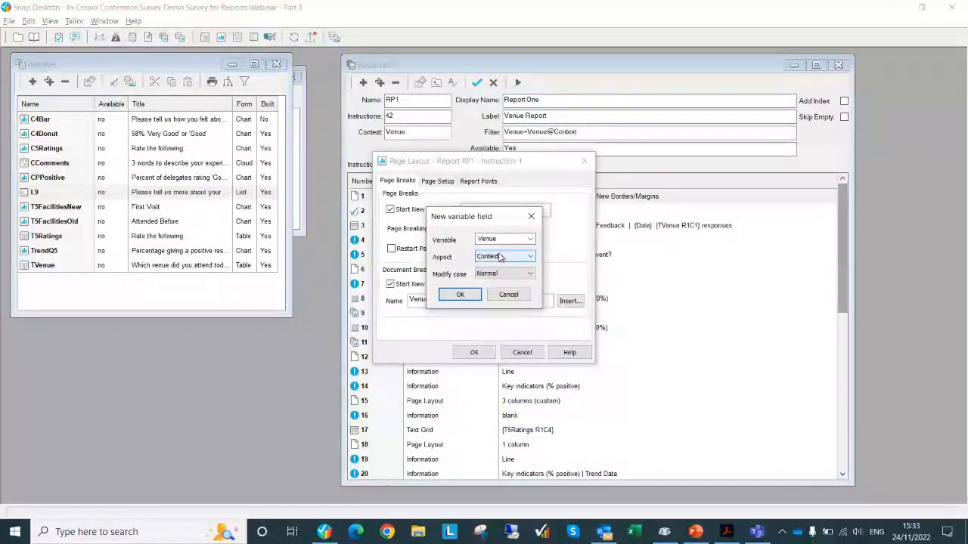
pyautogui.click(460, 294)
pyautogui.click(474, 353)
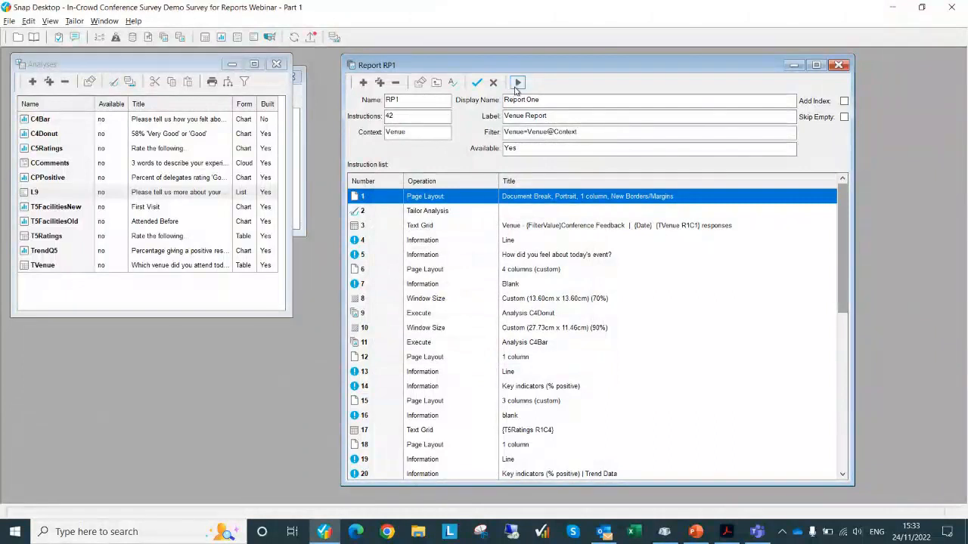
# Step: Run report RP1 with its changes saved, outputting to the PDFCreator printer
pyautogui.click(518, 84)
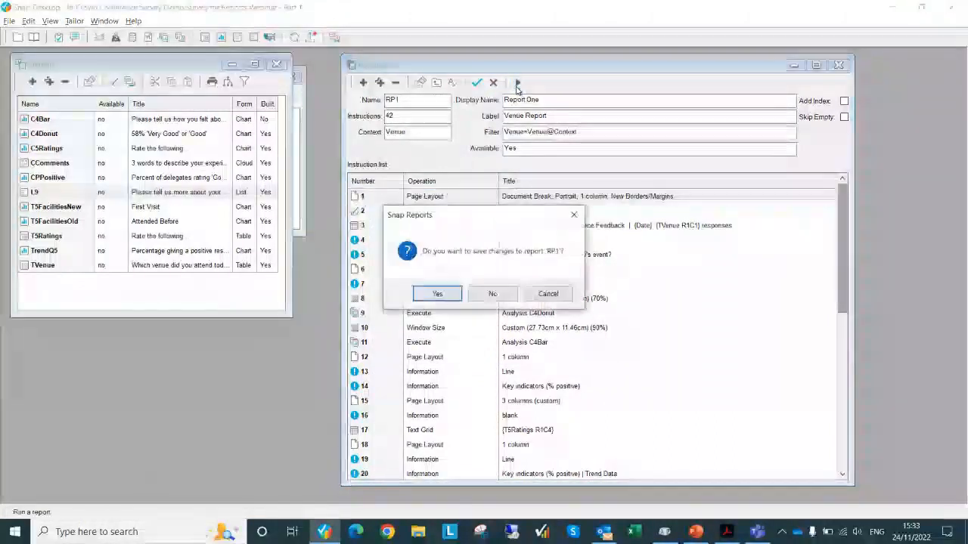
pyautogui.click(439, 295)
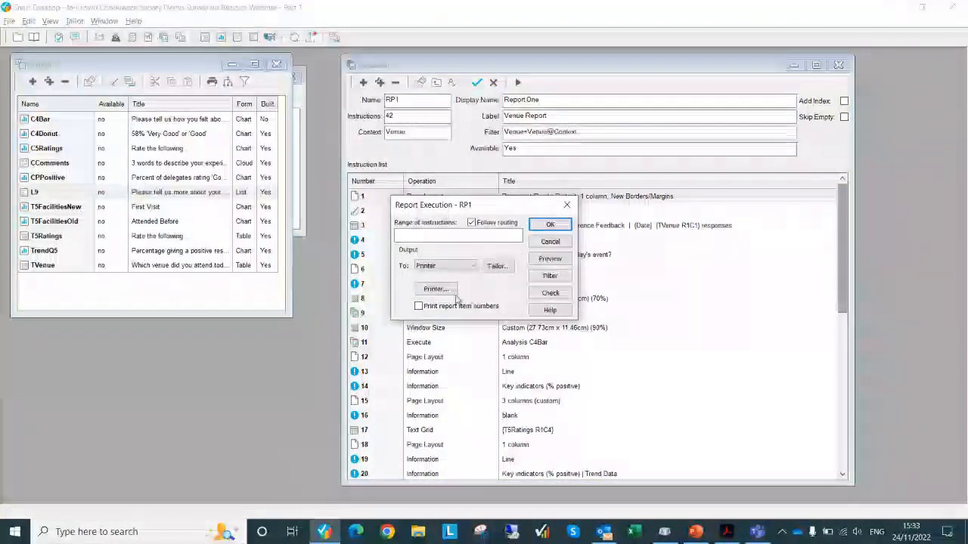
pyautogui.click(437, 290)
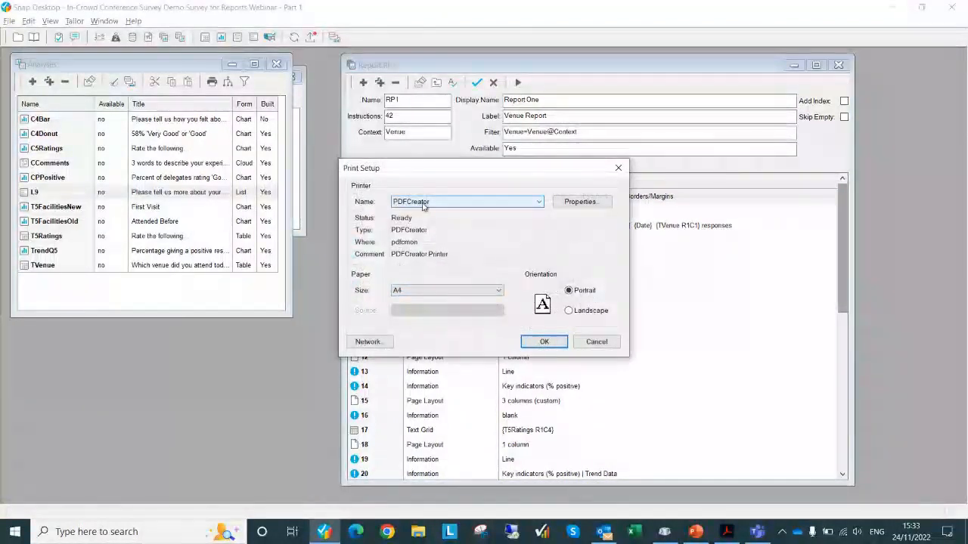
pyautogui.click(543, 341)
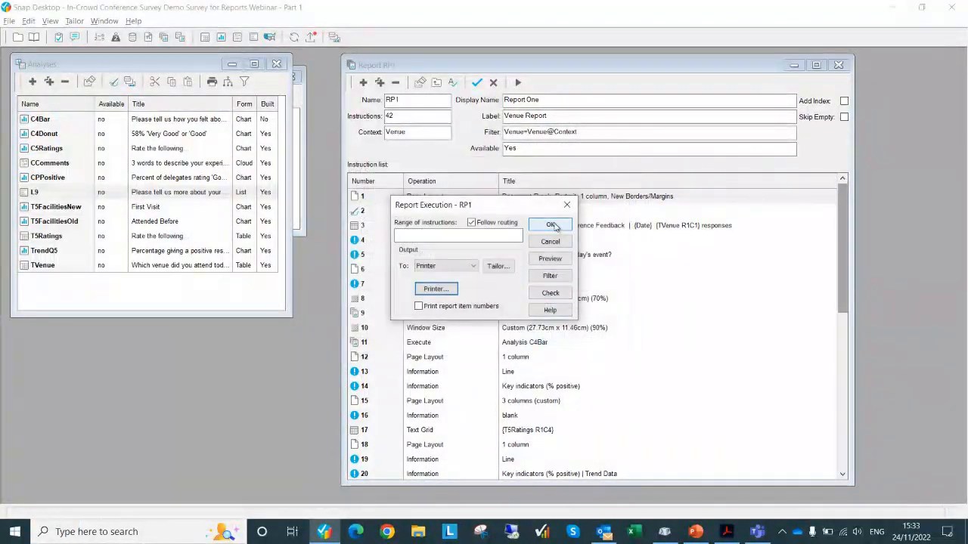
pyautogui.click(551, 225)
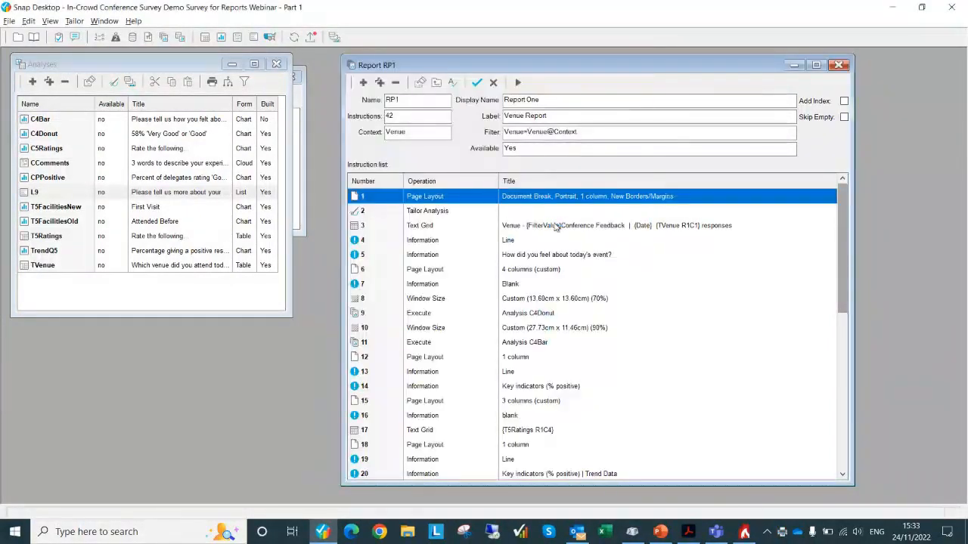
# Step: Switch to PDFCreator and save the London venue report to the desktop as a PDF
pyautogui.click(744, 533)
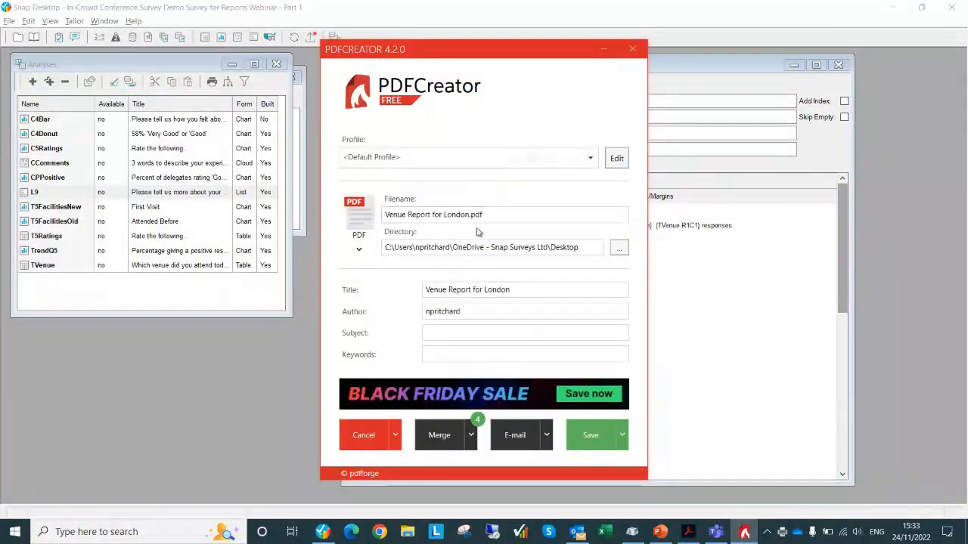
pyautogui.click(622, 436)
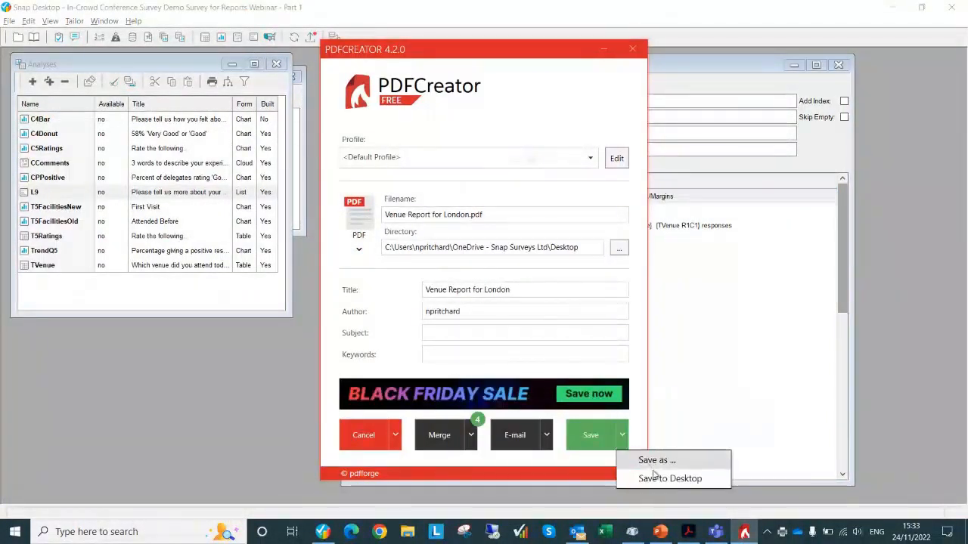
pyautogui.click(655, 477)
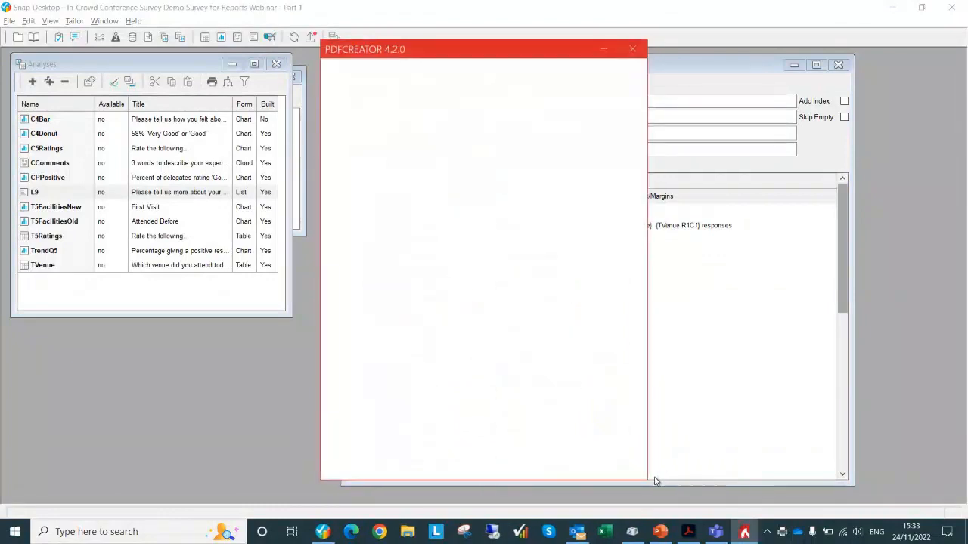
pyautogui.hotkey('alt', 'Tab')
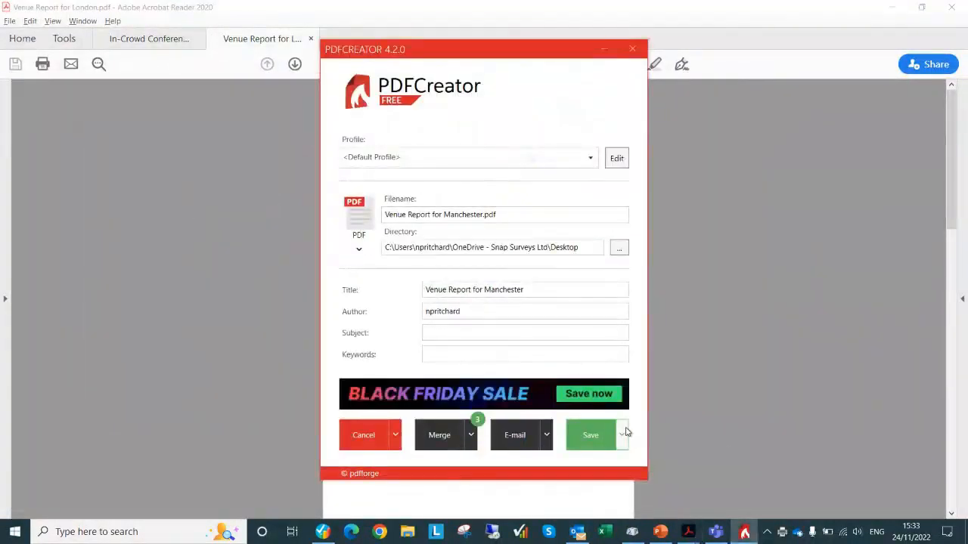
# Step: Save the Manchester venue report to the desktop as a PDF, and compare it with the London one in Acrobat Reader
pyautogui.click(622, 433)
pyautogui.click(655, 477)
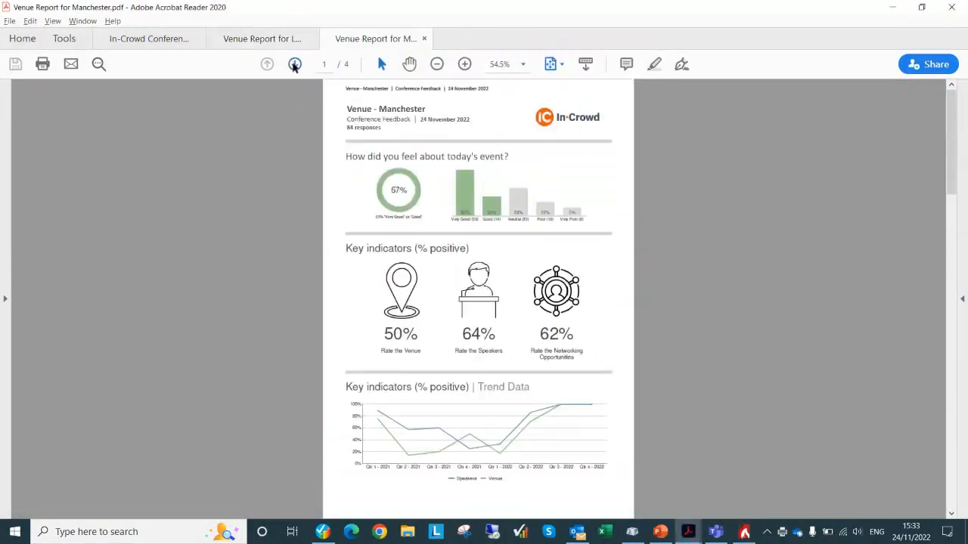
pyautogui.click(280, 39)
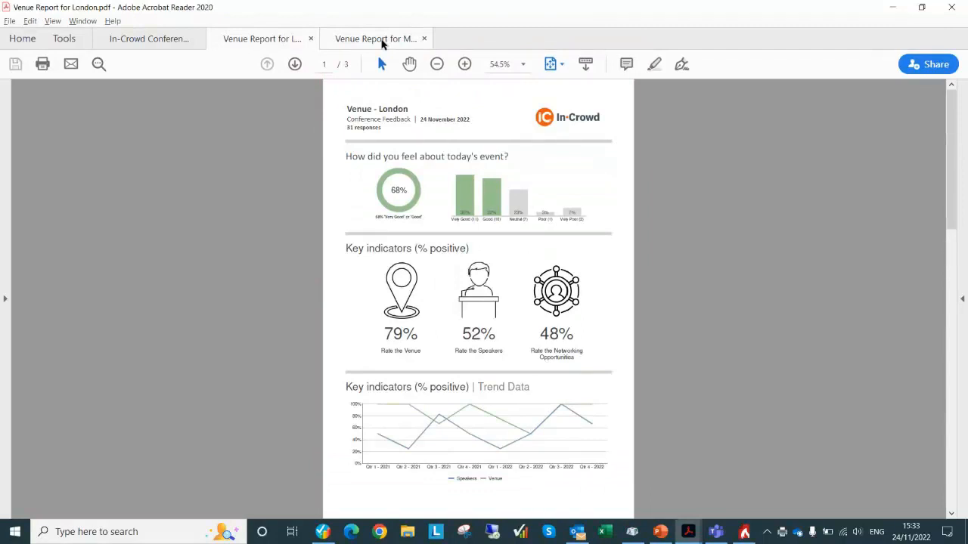
pyautogui.click(382, 40)
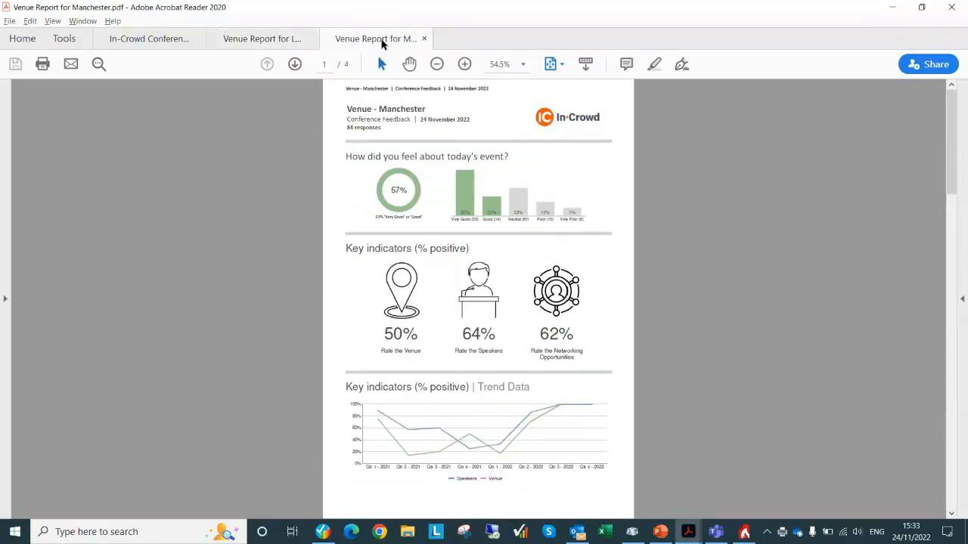